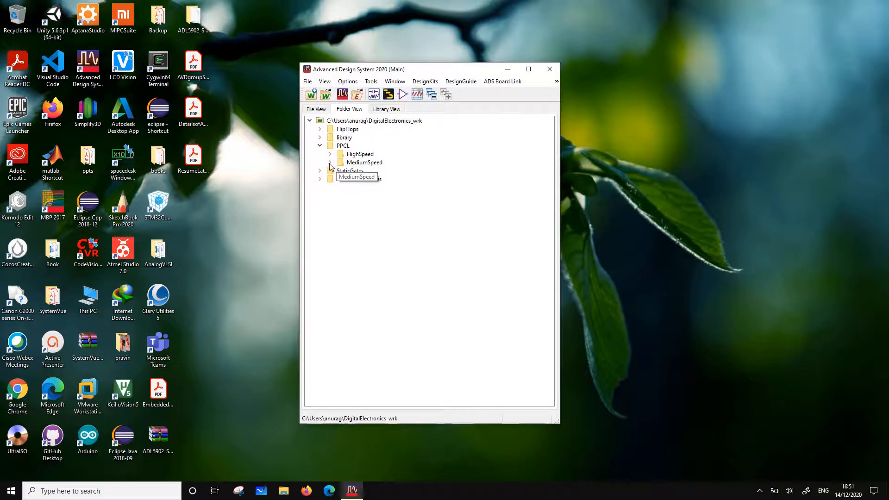
Create a new schematic cell named DiffDFFMS in the PPCL MediumSpeed folder, using the DigitalElectronics_lib library
click(330, 162)
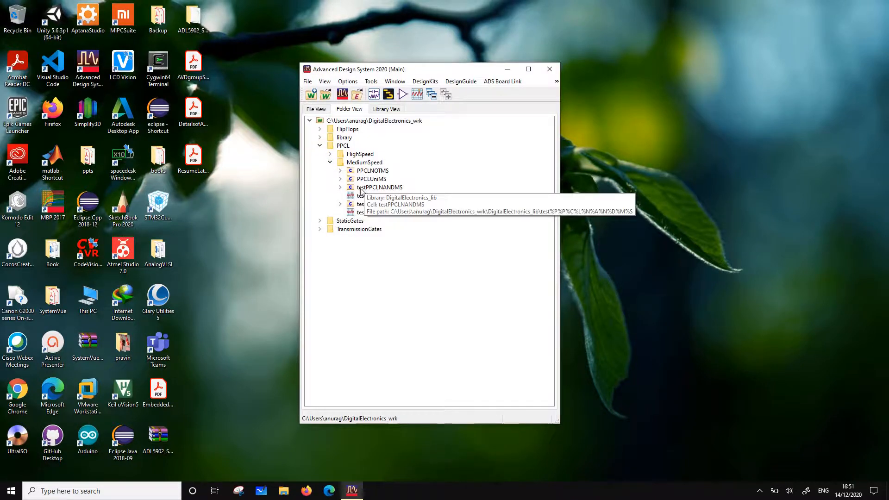
right_click(358, 166)
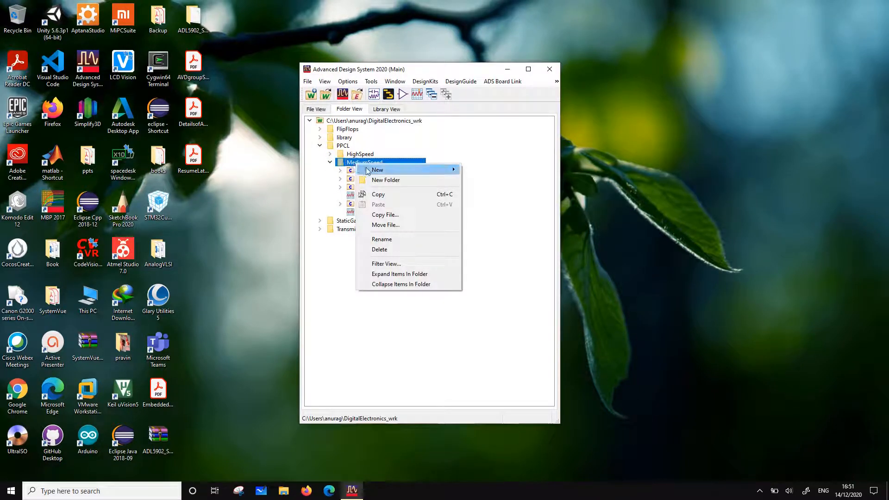
click(384, 170)
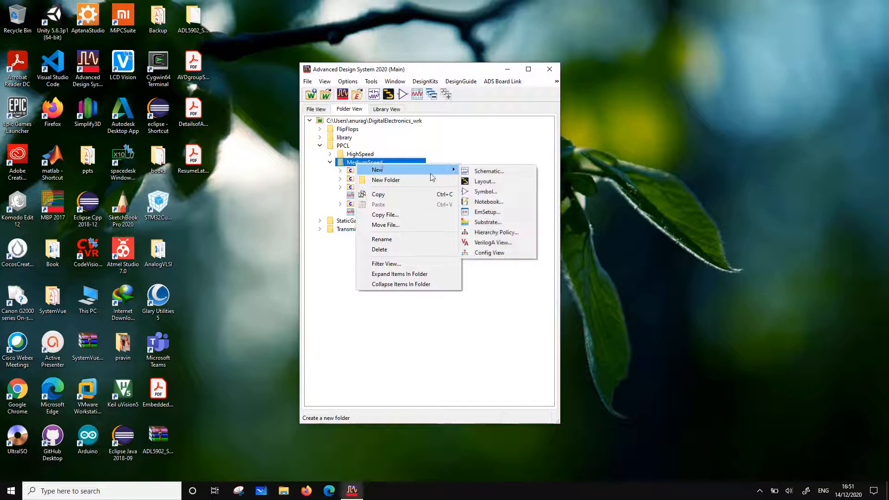
click(491, 172)
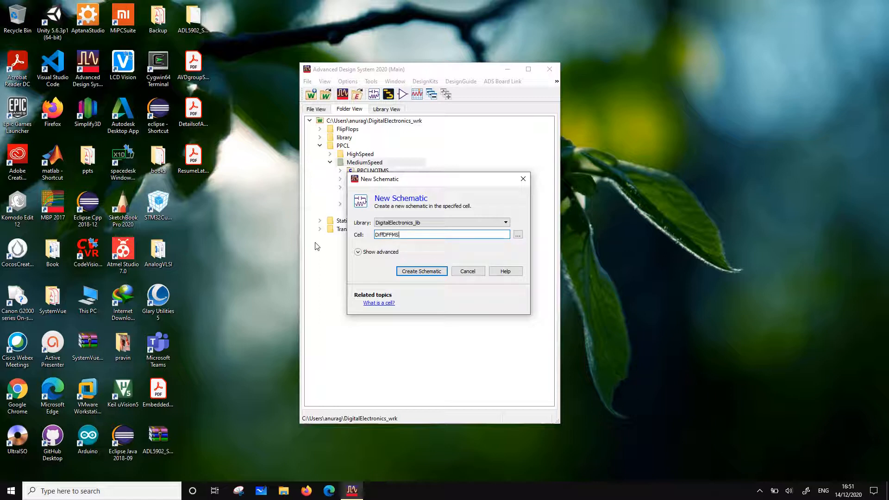
click(422, 271)
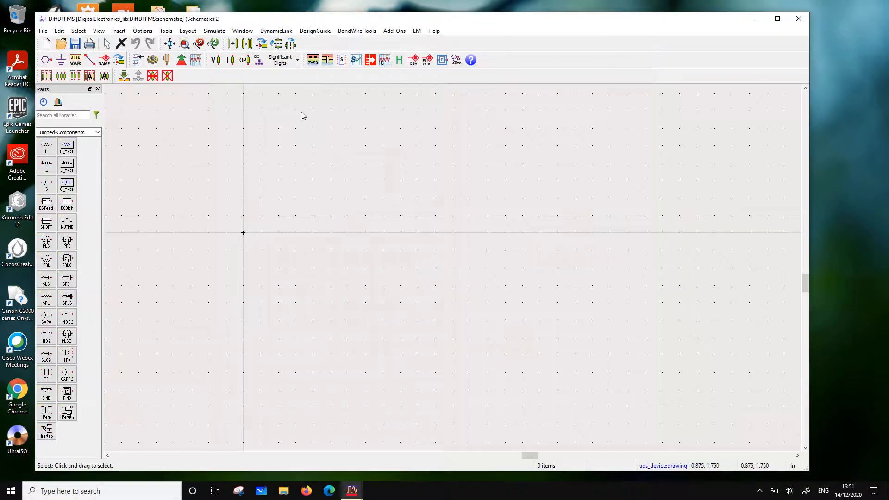
Arrange the main workspace window and the new schematic window next to each other on the desktop
drag(287, 24, 619, 46)
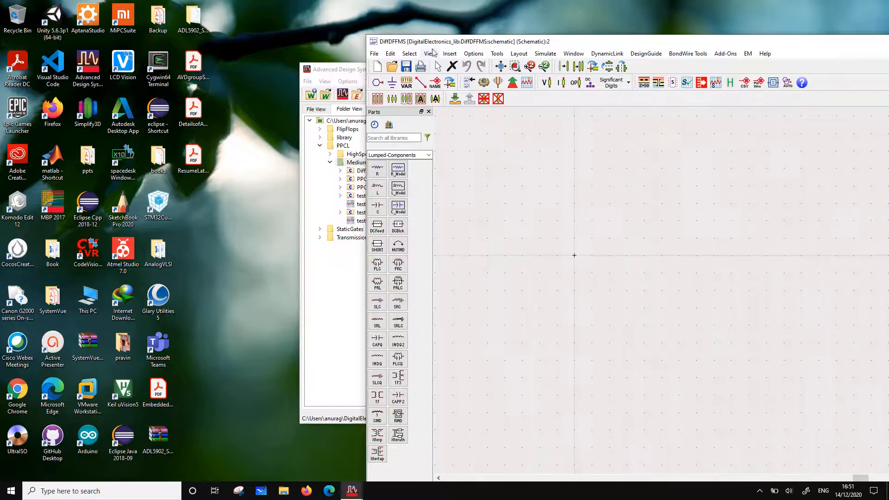
drag(344, 68, 92, 44)
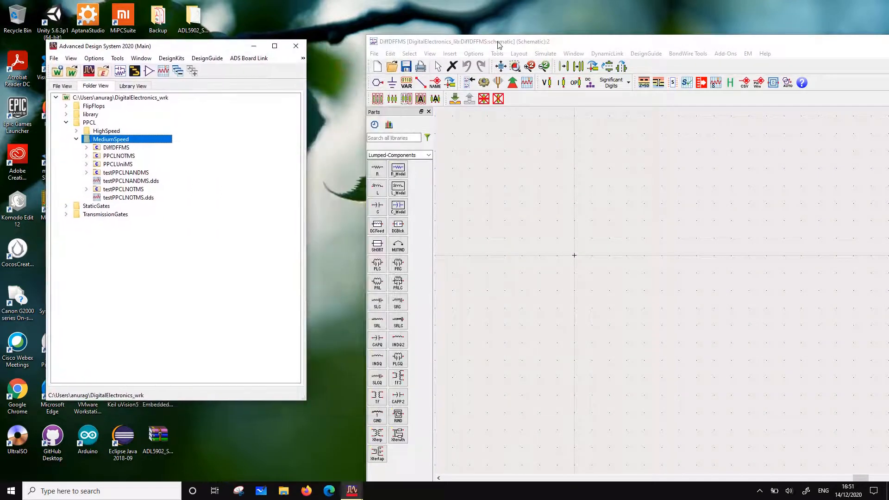
drag(498, 44, 355, 26)
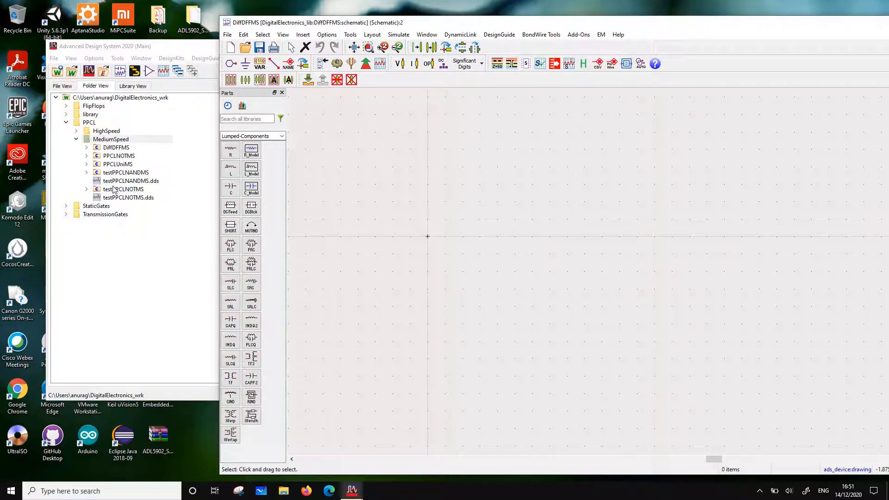
Place two PPCLNOTMS inverters side by side in the schematic, in one horizontal row
drag(119, 156, 446, 234)
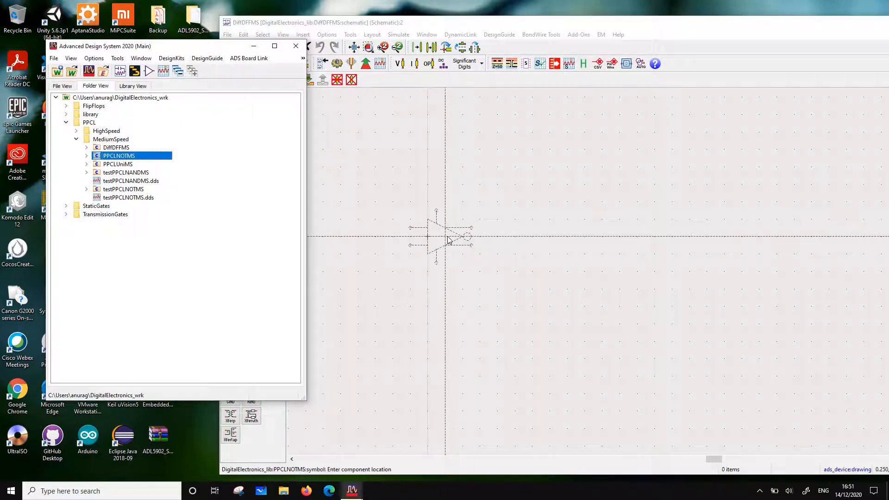
click(446, 236)
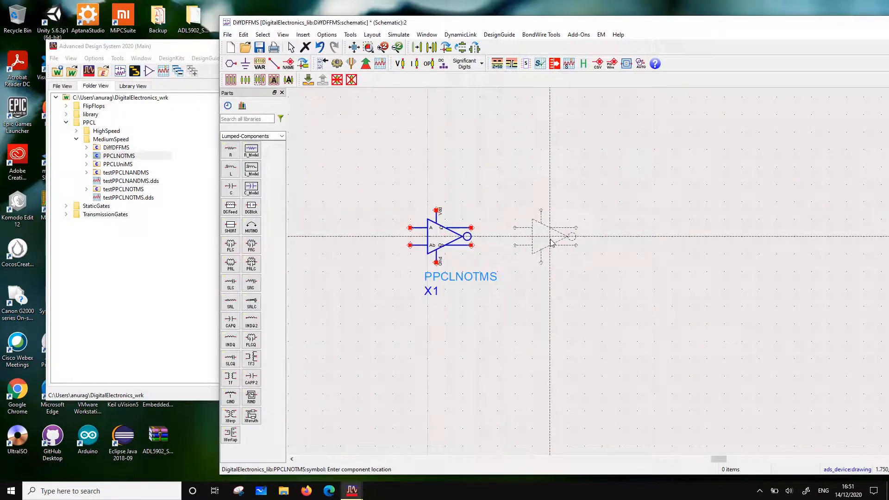
click(548, 241)
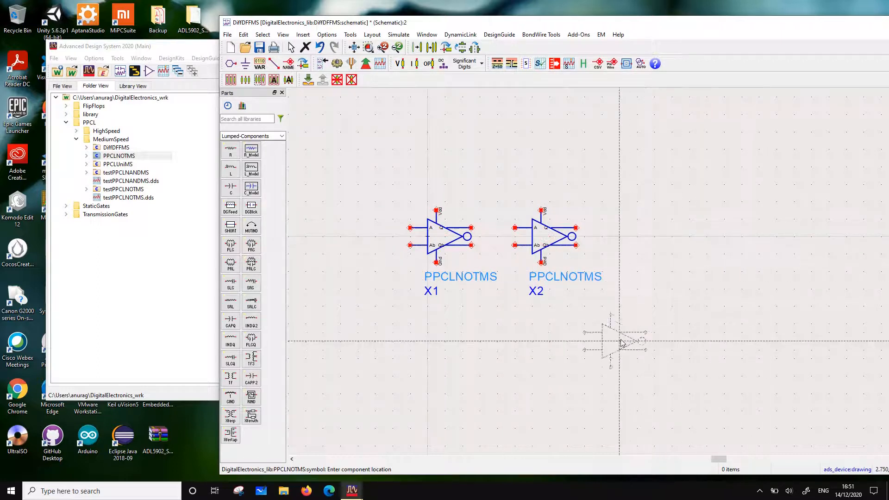
key(Escape)
Move the name labels of inverters X1 and X2 above their symbols
click(457, 245)
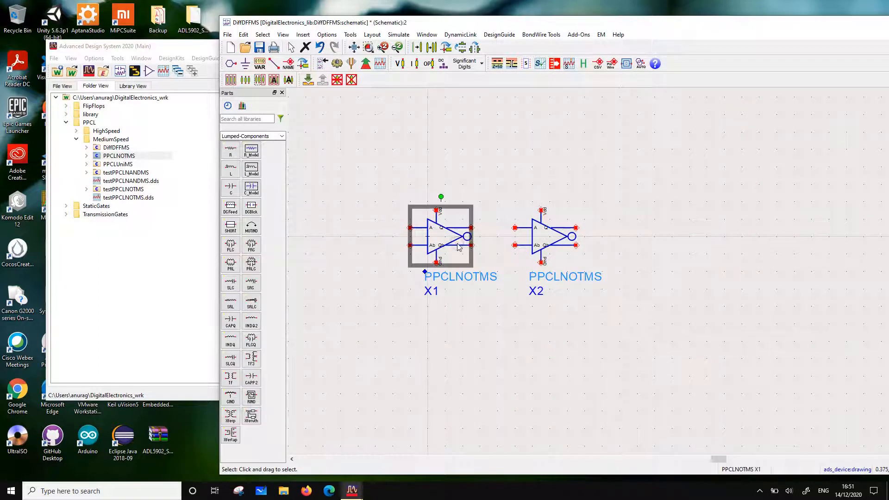
drag(461, 278, 483, 197)
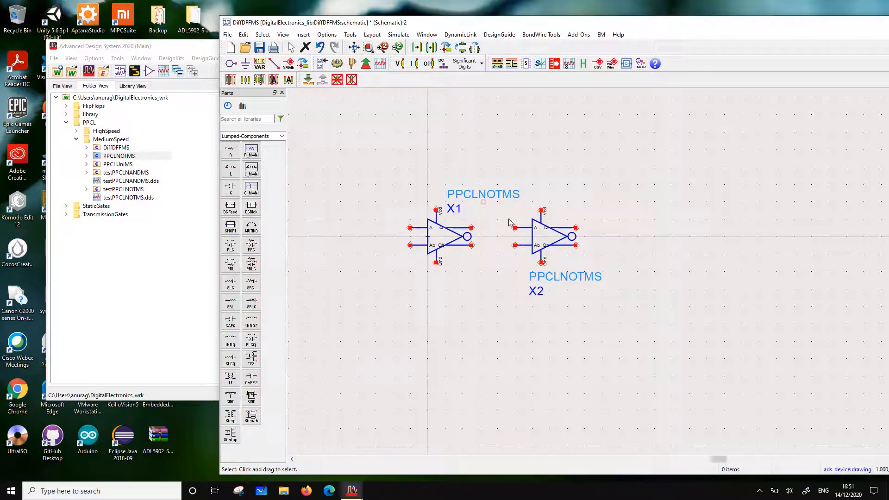
click(537, 237)
key(F7)
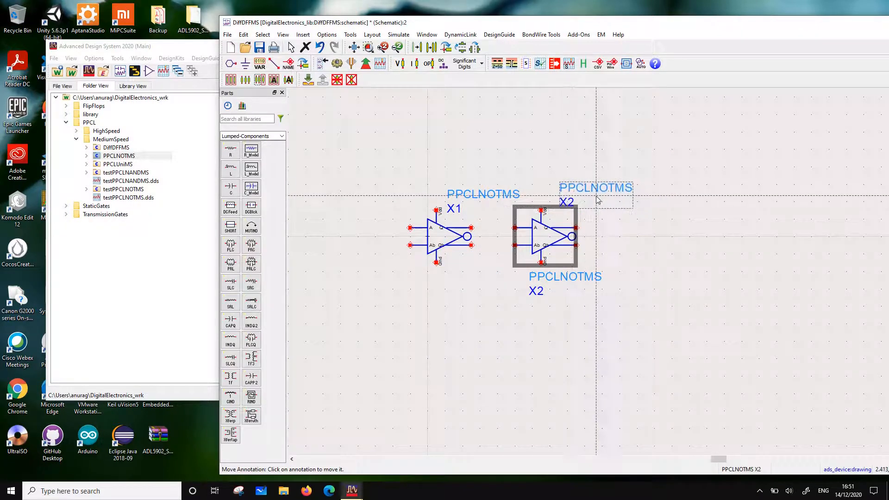
click(594, 199)
Place two TxCellMS transmission gates from the TransmissionGates MediumSpeed folder, one above the other, to the left of the inverters
scroll(395, 281, down, 1)
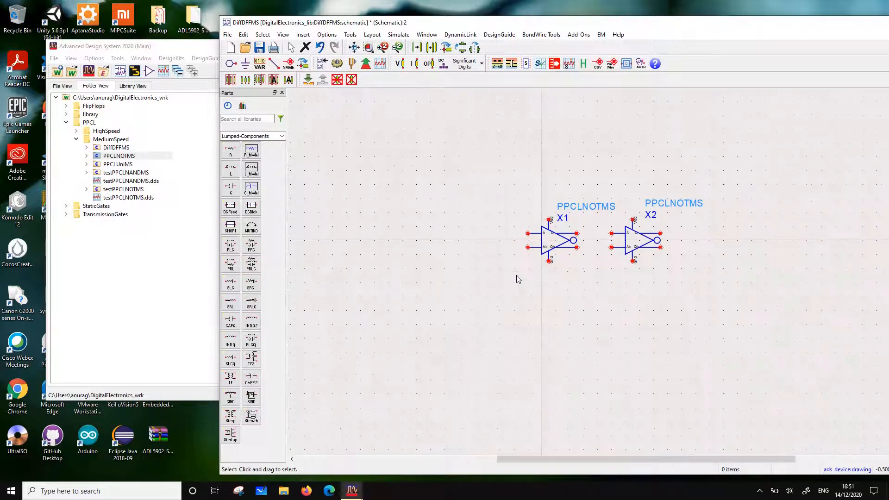
click(66, 214)
click(76, 231)
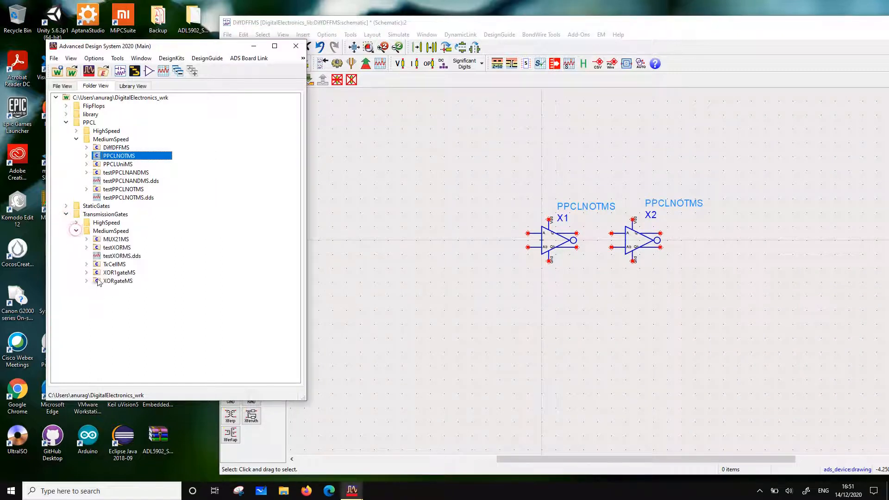
click(86, 264)
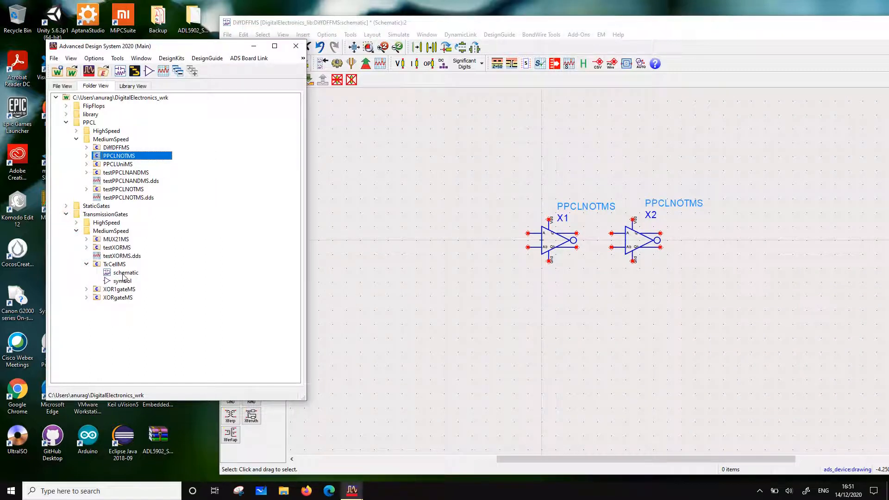
click(117, 265)
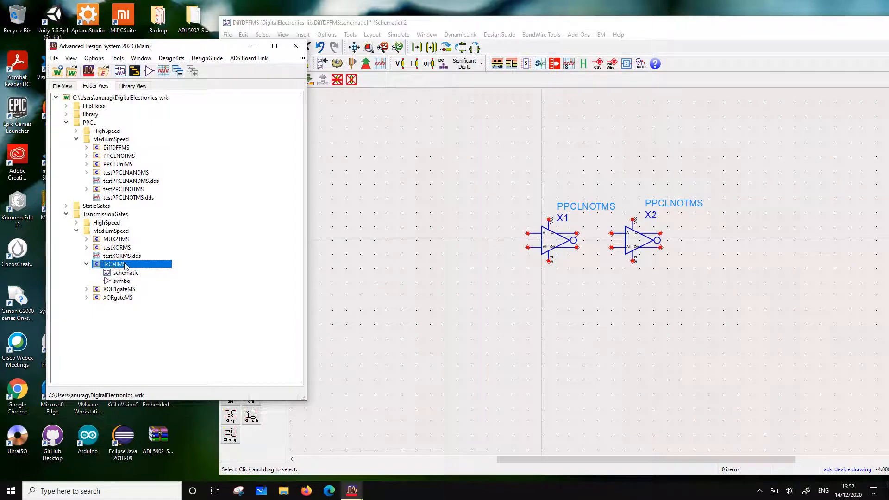
drag(426, 262, 427, 261)
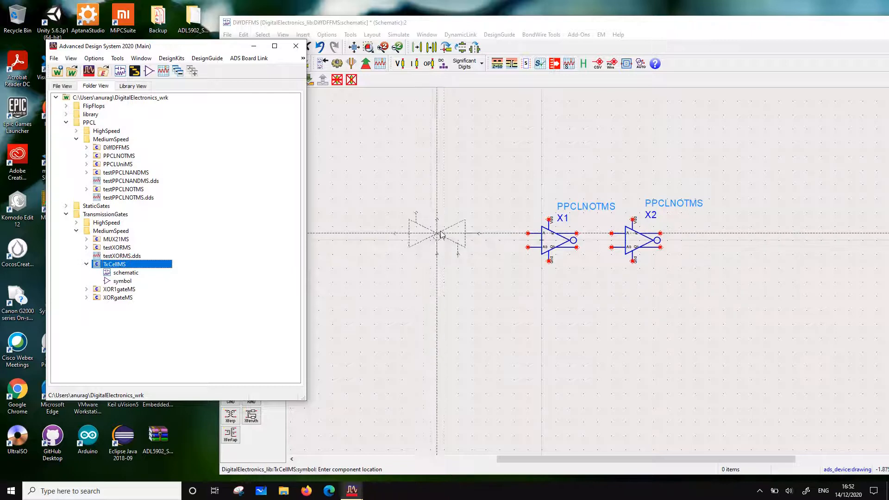
click(430, 215)
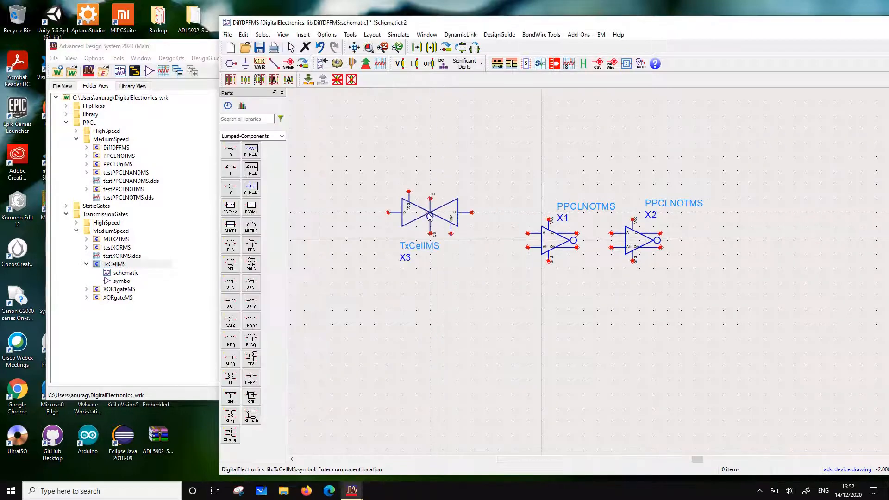
click(430, 290)
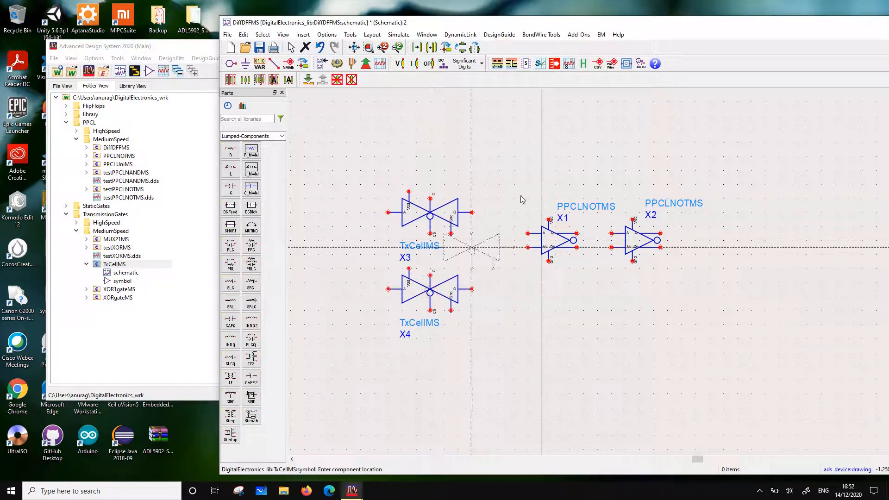
key(Escape)
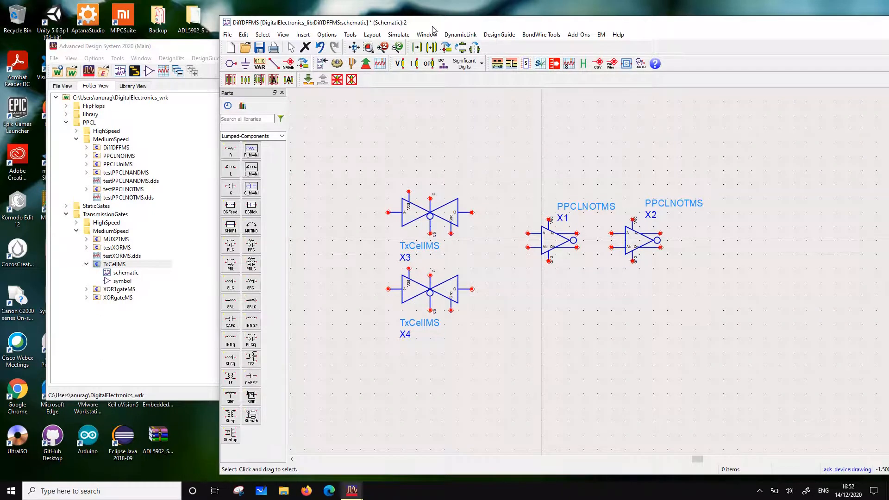
Copy both TxCellMS gates, flipped horizontally so their inputs face right, and place the copies below the inverters
drag(433, 28, 287, 14)
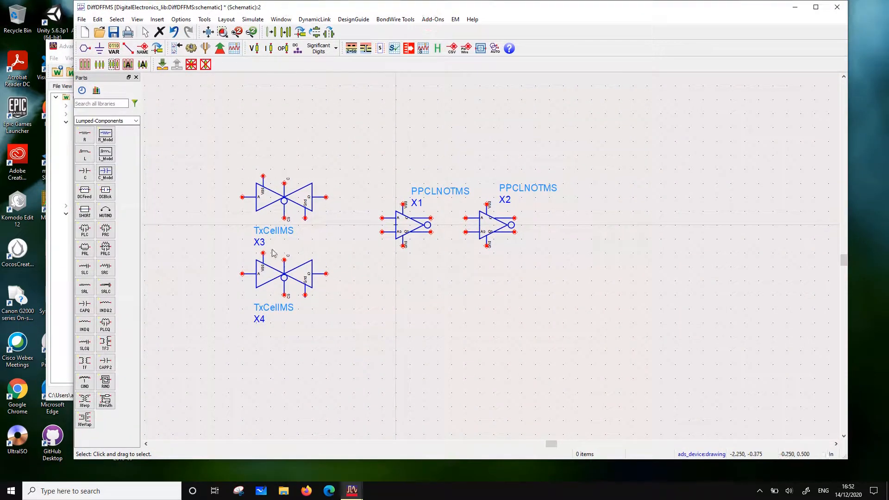
drag(204, 136, 359, 339)
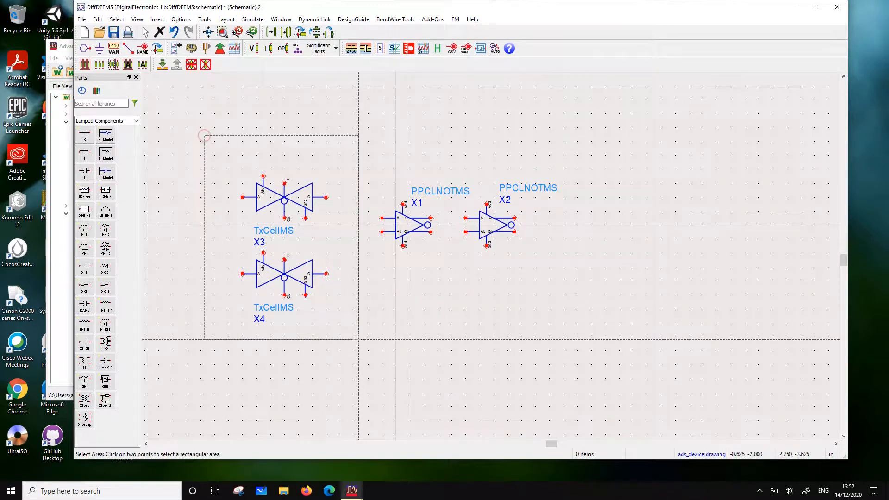
click(359, 339)
click(286, 32)
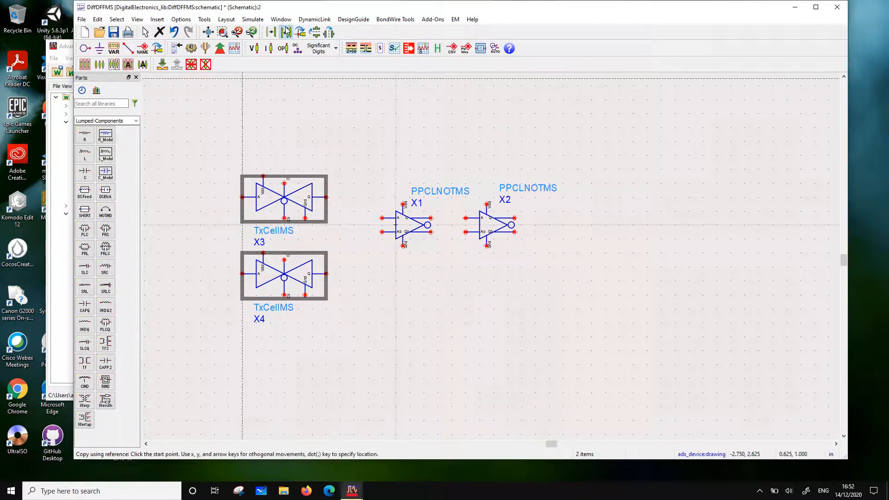
click(287, 199)
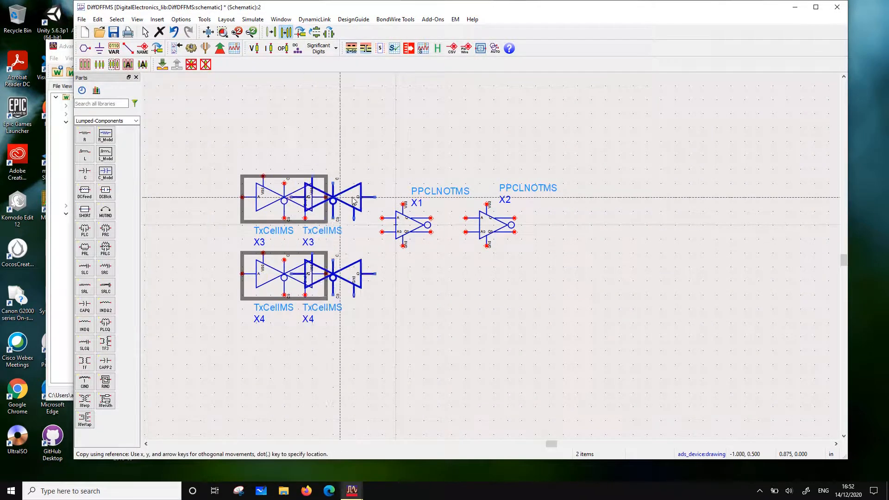
click(329, 33)
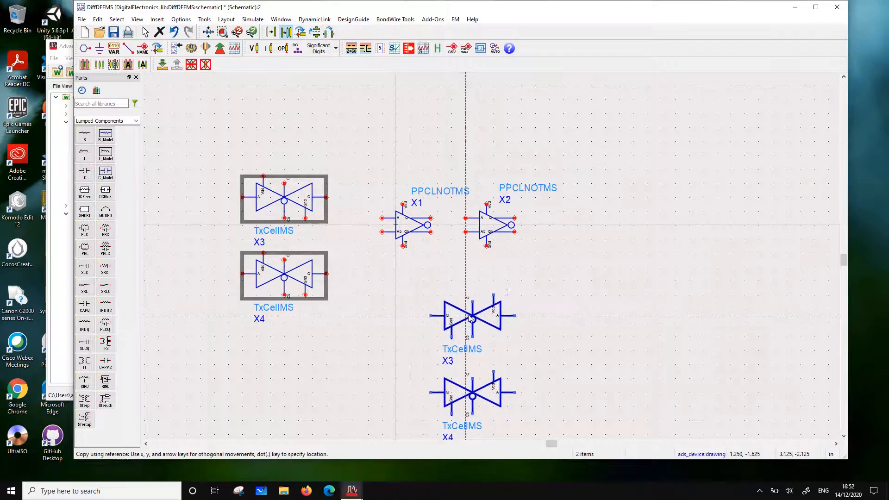
click(466, 321)
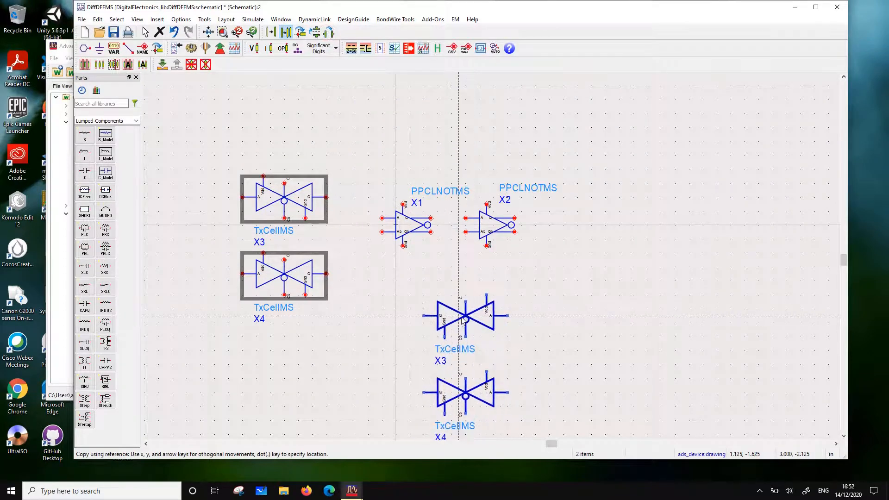
click(729, 249)
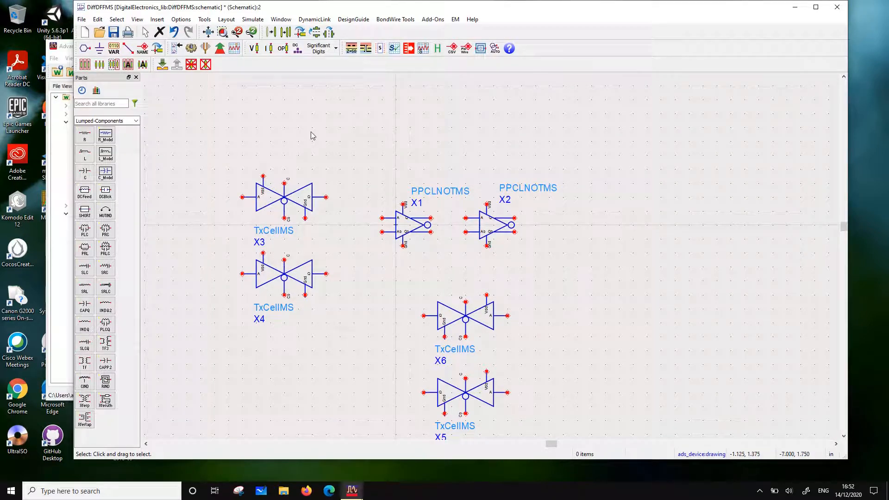
Wire X3's Q output to X1's A input, X1's Q to X2's A, and extend a wire right from X2's Q output
click(128, 48)
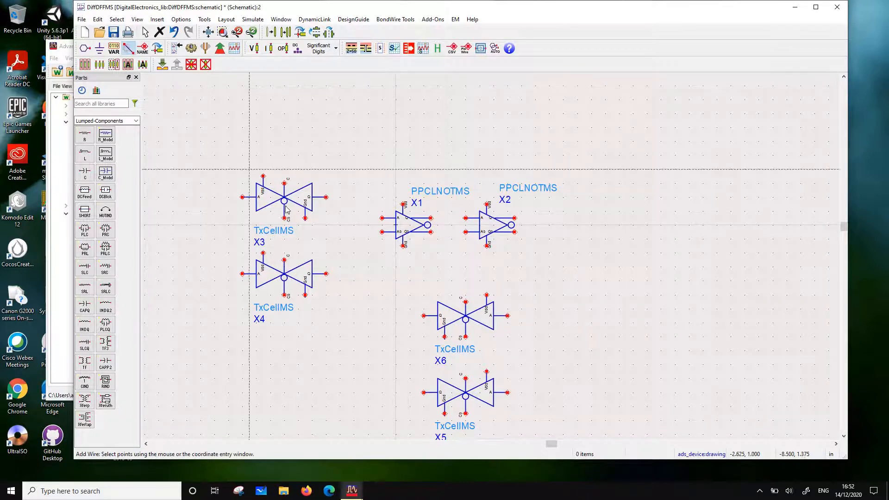
click(325, 197)
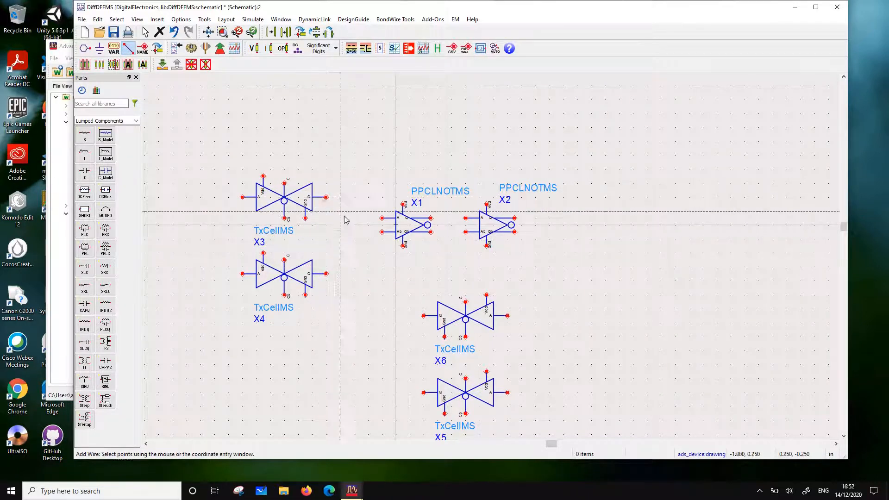
click(382, 218)
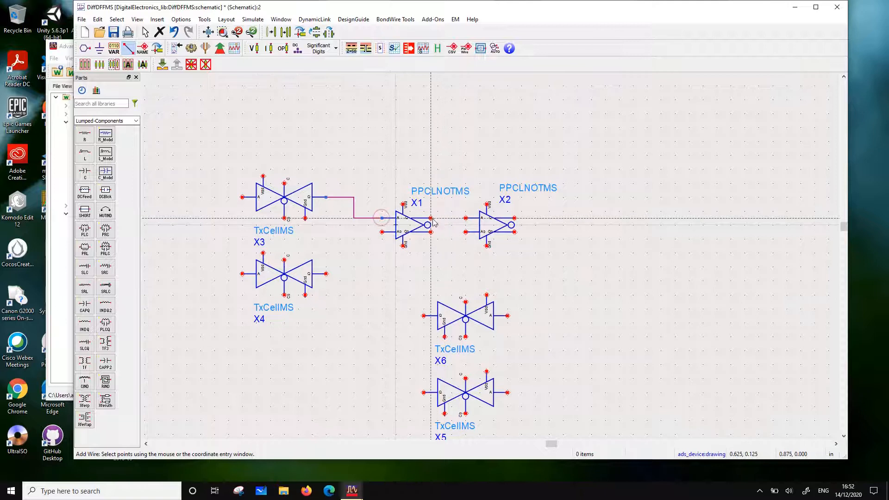
click(430, 218)
click(466, 218)
click(514, 218)
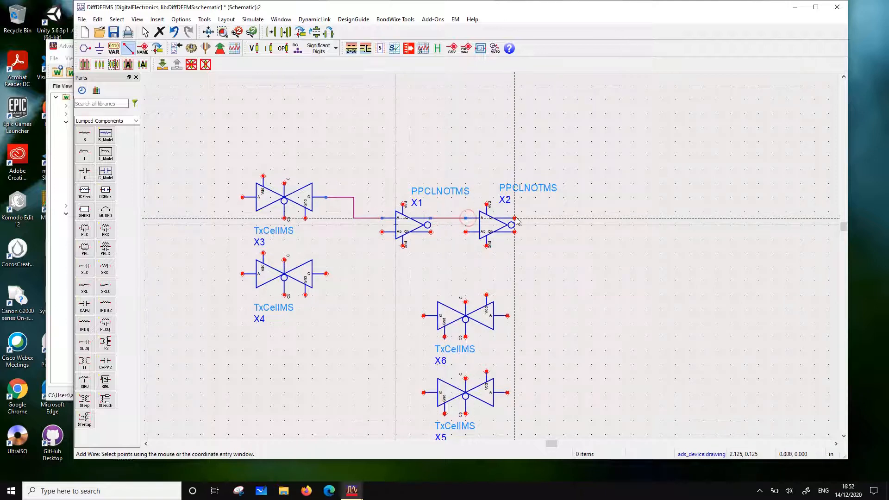
click(585, 218)
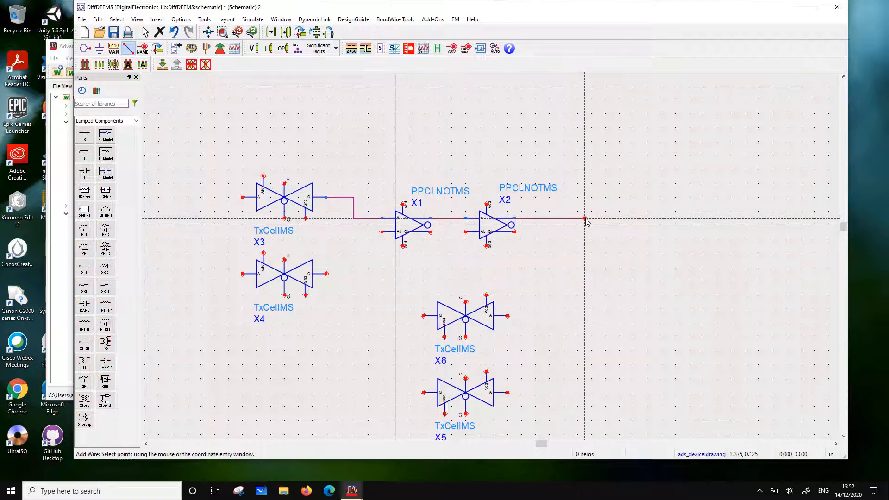
Wire X2's extended Q output to X6's A input, and X6's Q output back to X1's A input wire
click(542, 218)
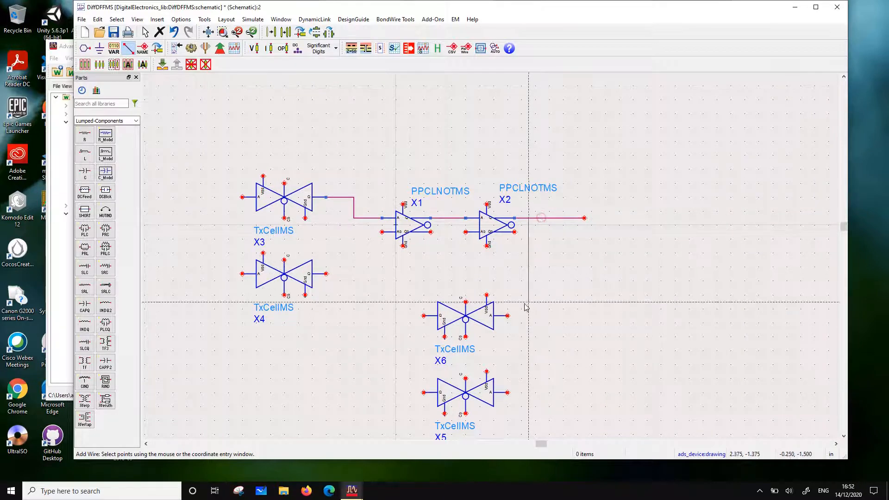
click(507, 316)
click(424, 316)
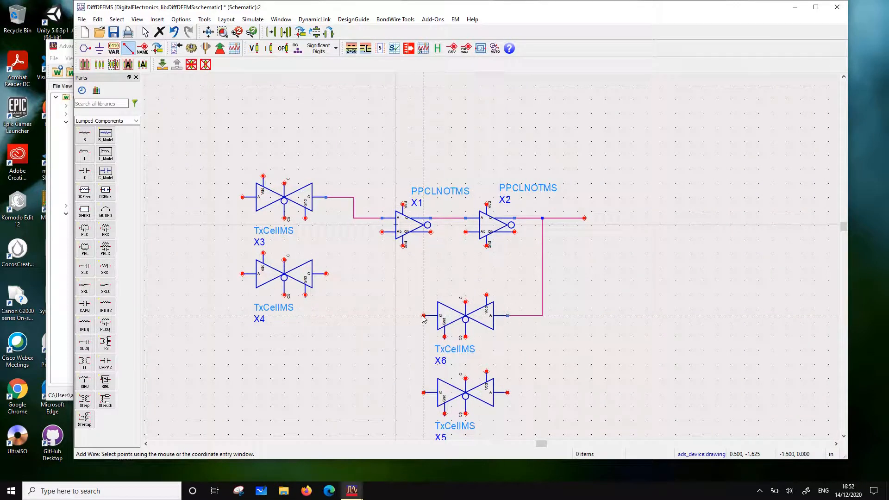
click(366, 218)
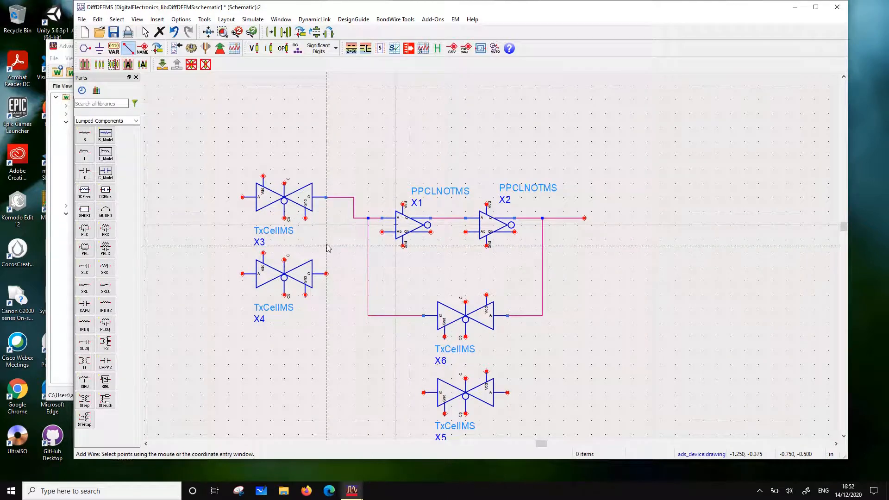
Wire X4's Q output to X1's complementary input, X1's complementary output to X2's, and extend a wire right from X2's complementary output
click(327, 274)
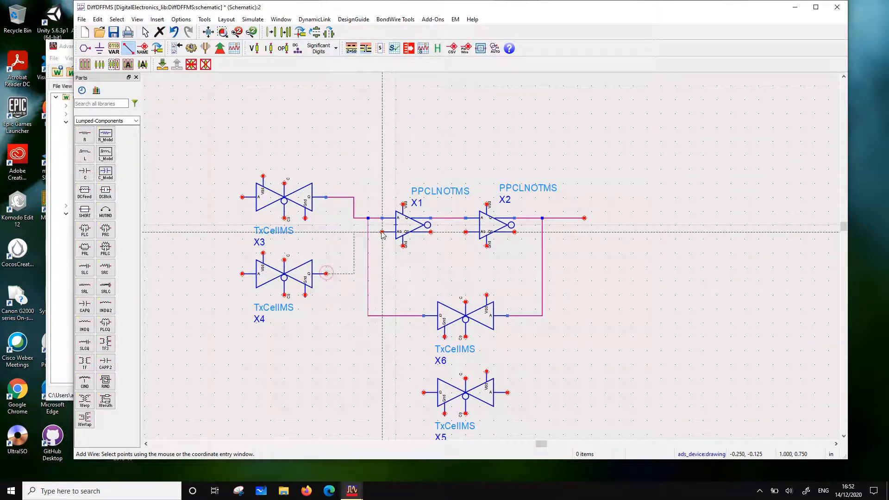
click(382, 232)
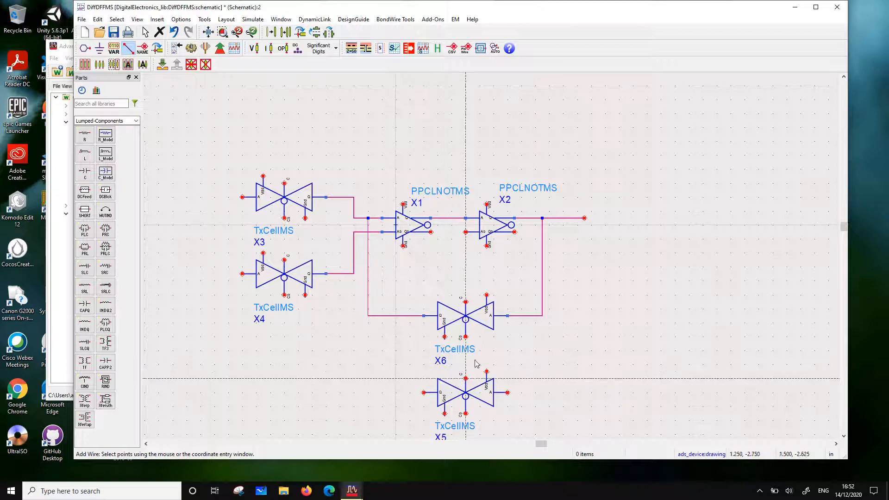
click(430, 231)
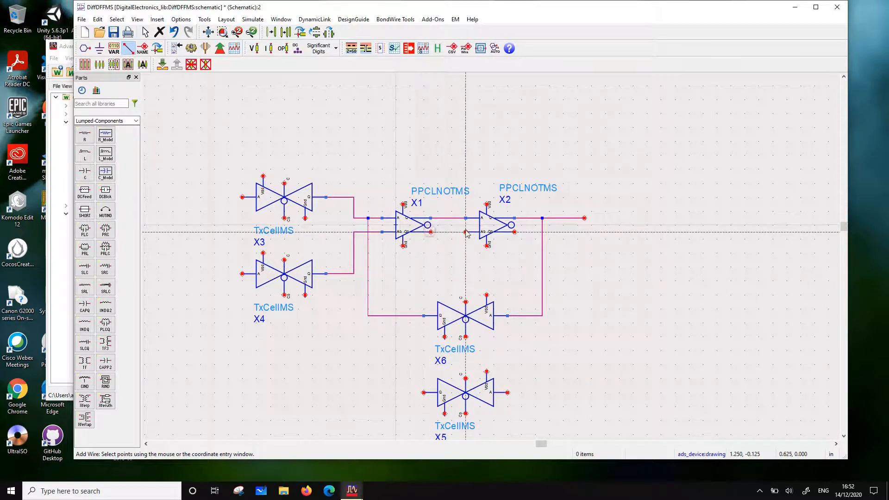
click(465, 232)
click(515, 233)
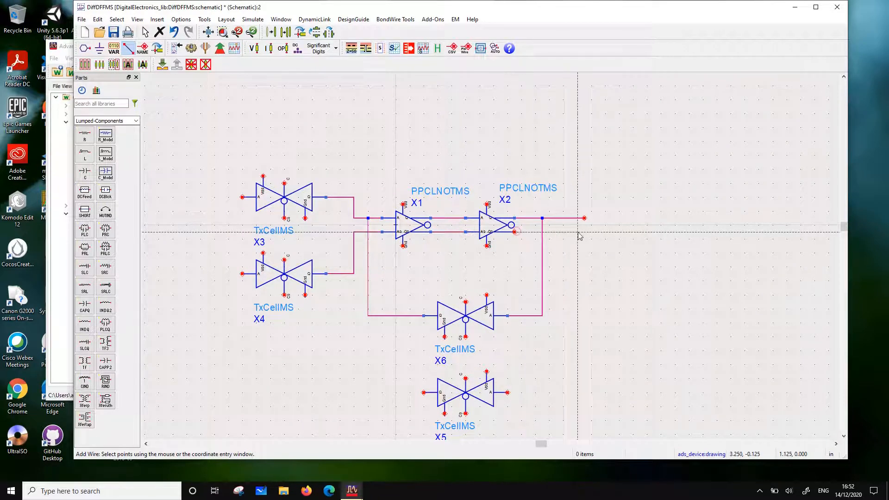
click(584, 232)
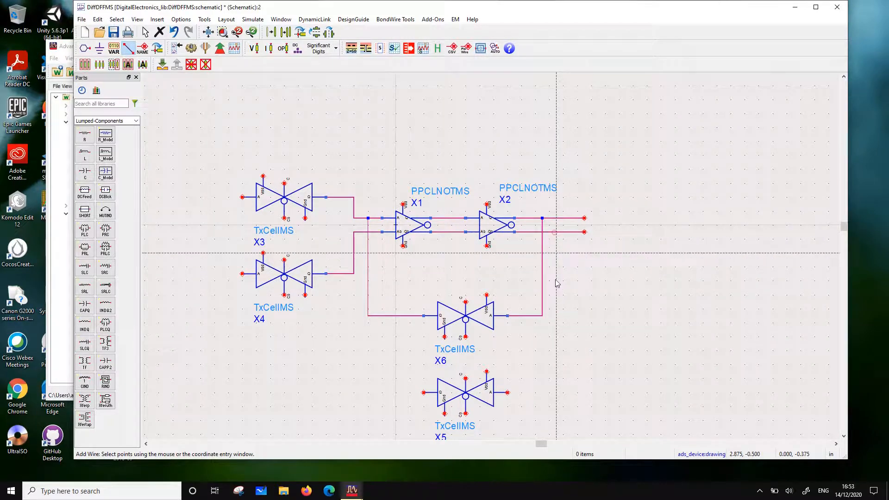
Wire X2's extended complementary output to X5's A input, and X5's Q output back to X4's Q output wire
click(563, 232)
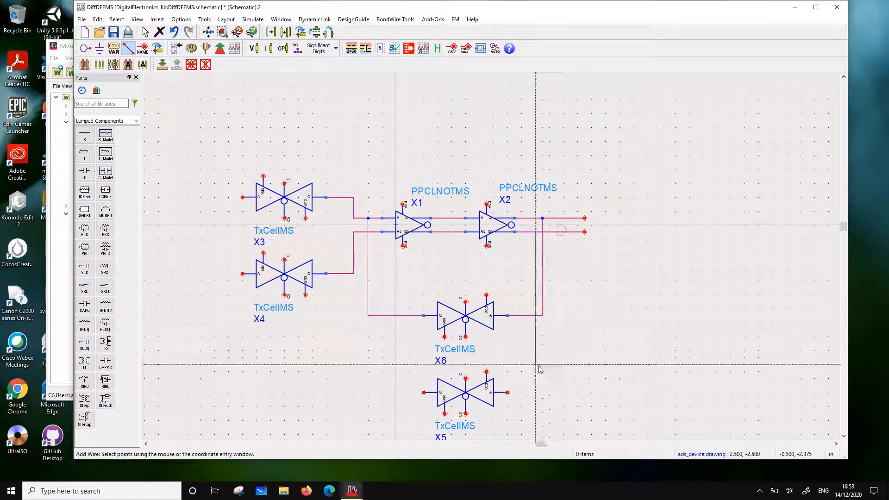
click(508, 393)
click(423, 392)
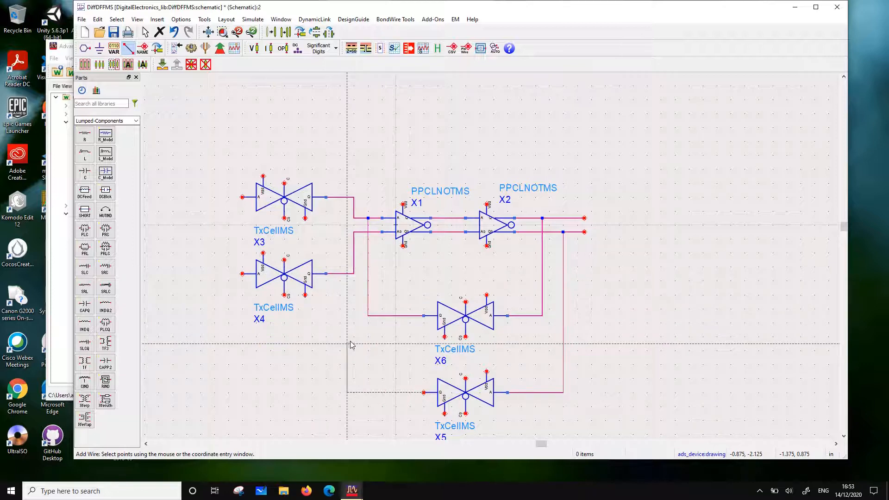
click(354, 273)
key(Escape)
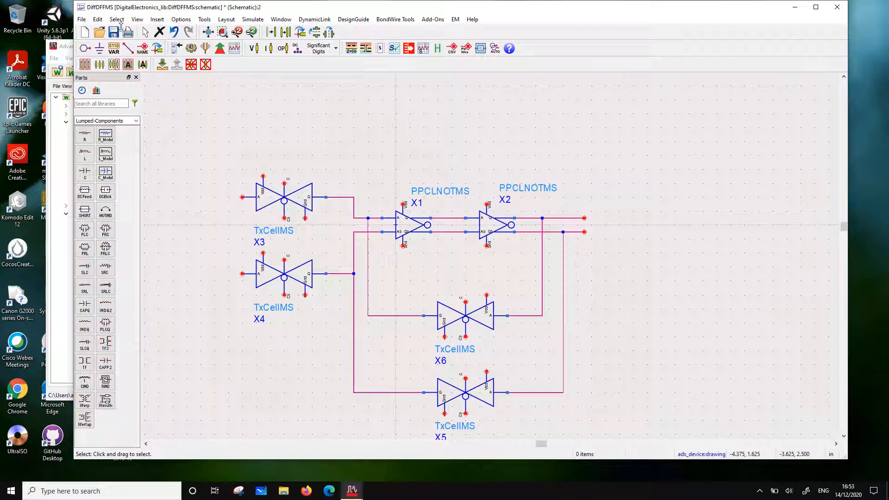
Place two dot-shaped inOut pins above the transmission gates, Vdd as number 1 and Gnd as number 2 below it
click(84, 48)
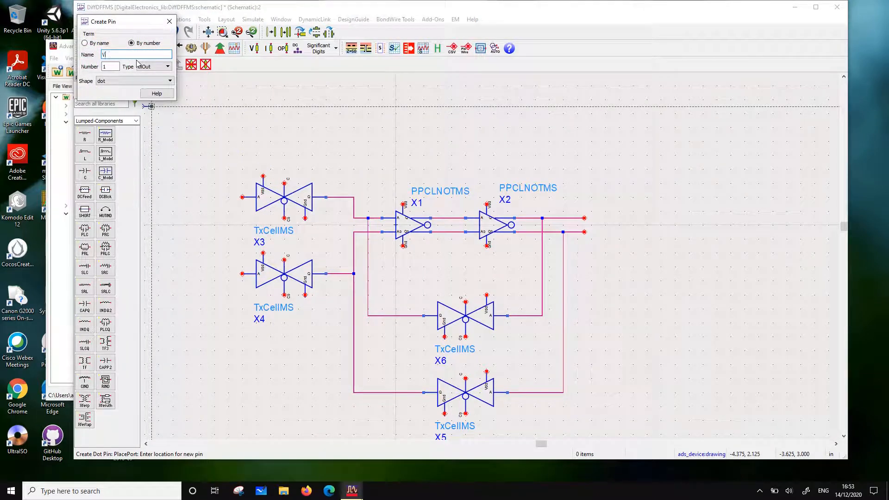
text(Vdd)
click(242, 100)
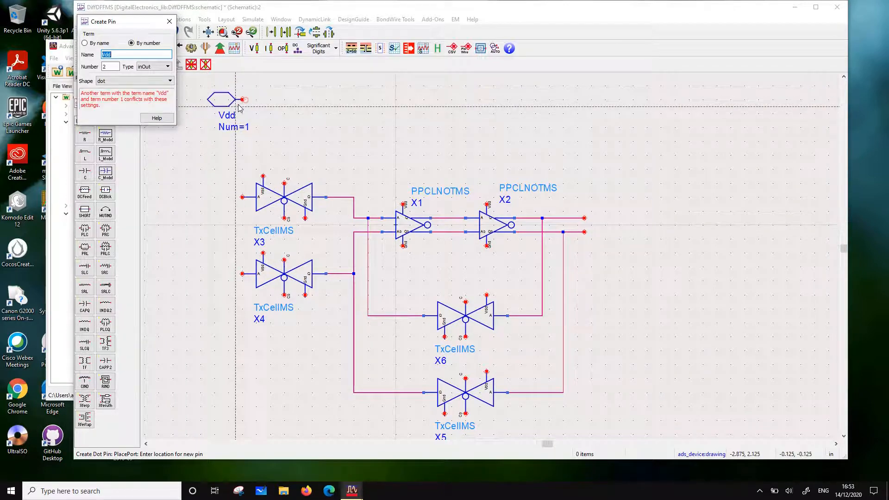
text(Gnd)
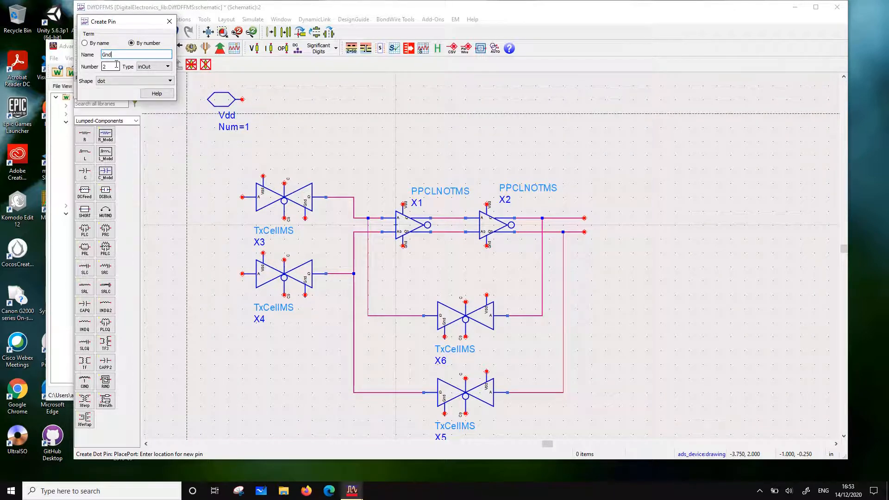
click(243, 142)
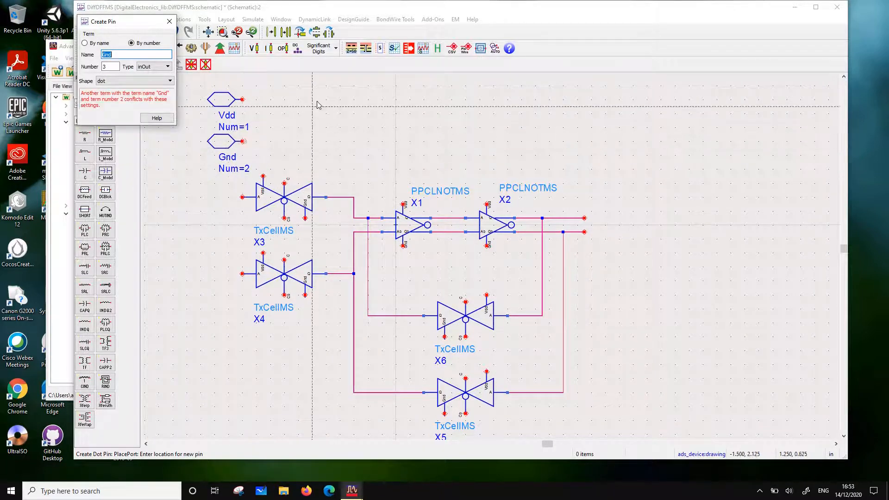
key(Escape)
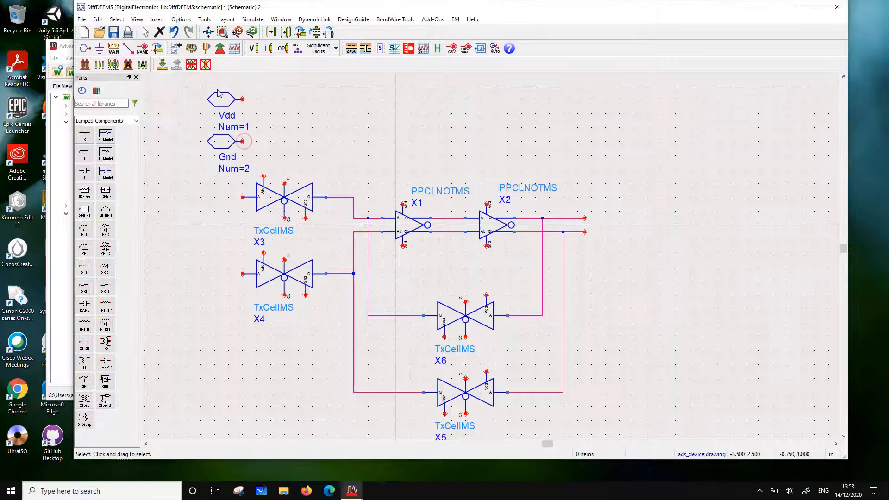
Add the wire label Vdd to the terminal of the Vdd pin
click(142, 51)
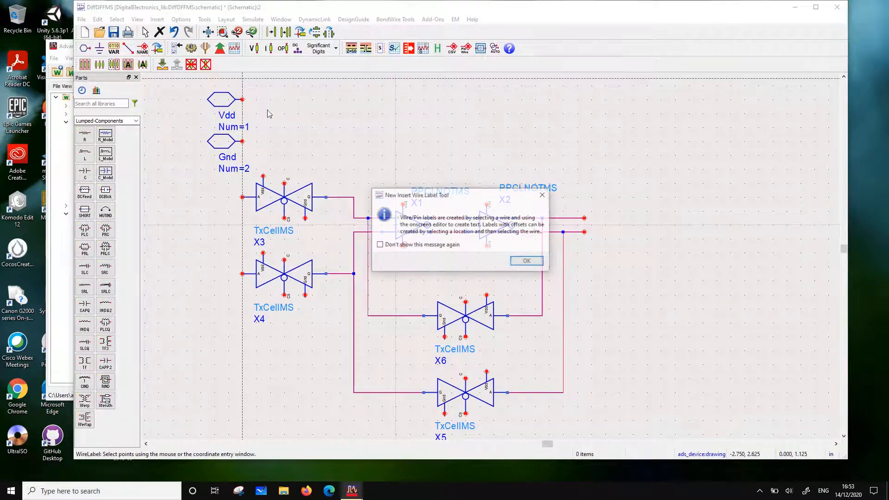
click(526, 262)
click(243, 99)
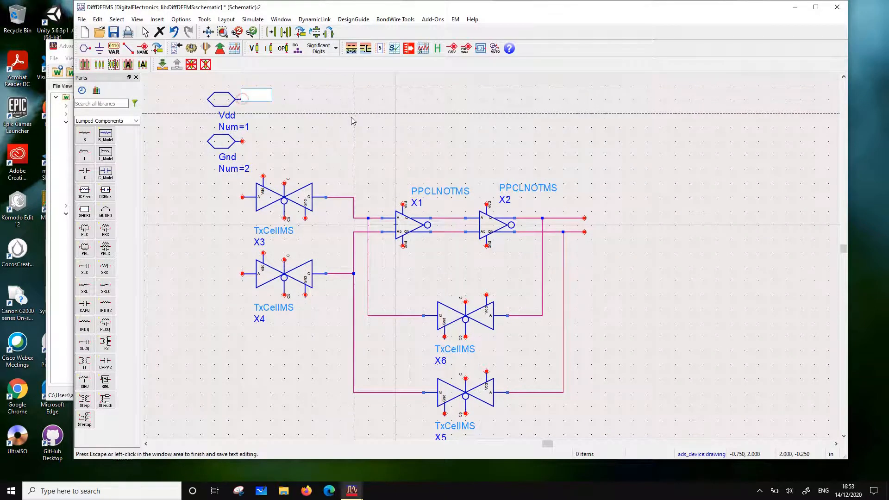
text(Vdd)
click(406, 128)
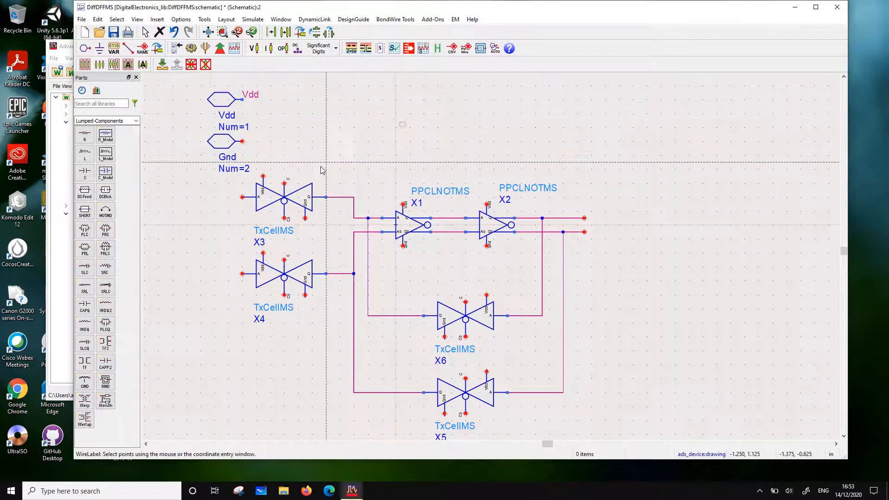
Add the wire label Vdd to the supply terminals of the four transmission gates X3, X4, X6 and X5
click(263, 176)
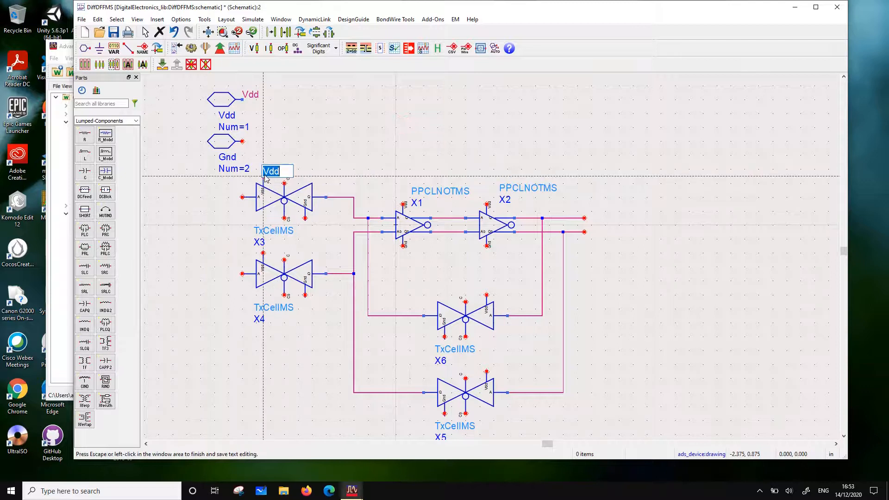
click(311, 148)
click(263, 253)
click(338, 133)
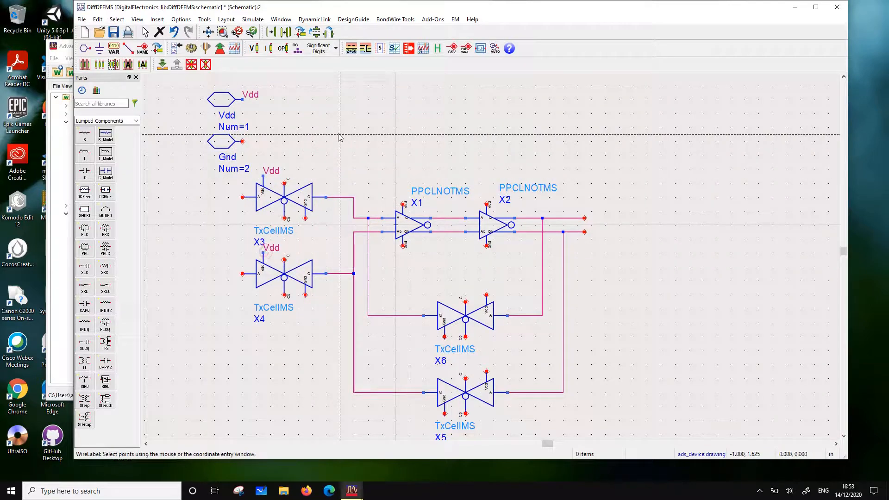
click(487, 295)
click(564, 273)
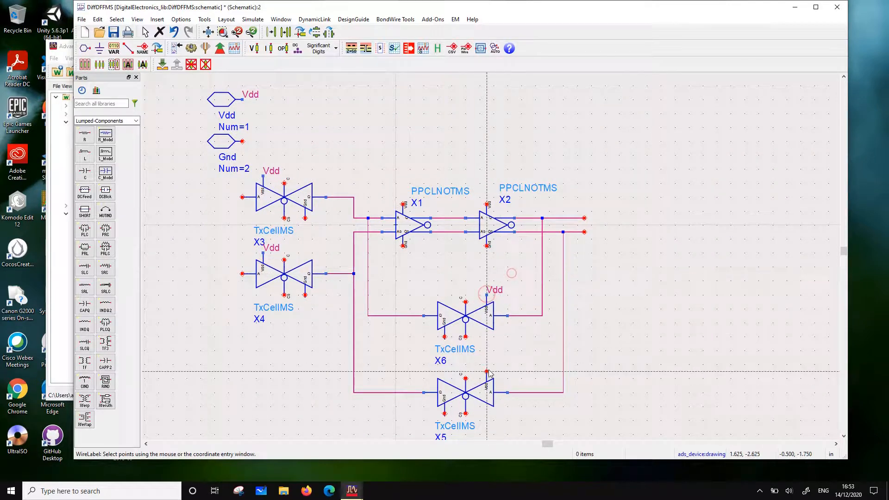
click(486, 371)
click(528, 350)
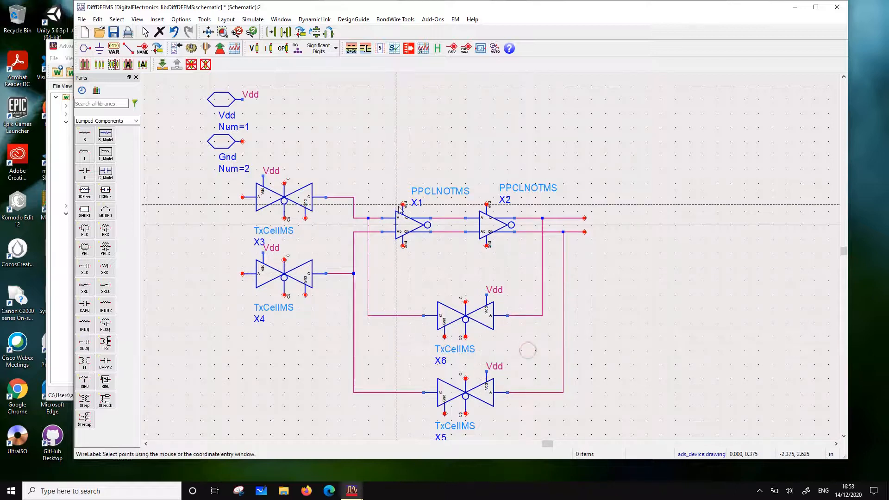
Add the wire label Vdd to the supply terminals of inverters X1 and X2
click(403, 204)
click(440, 151)
click(488, 204)
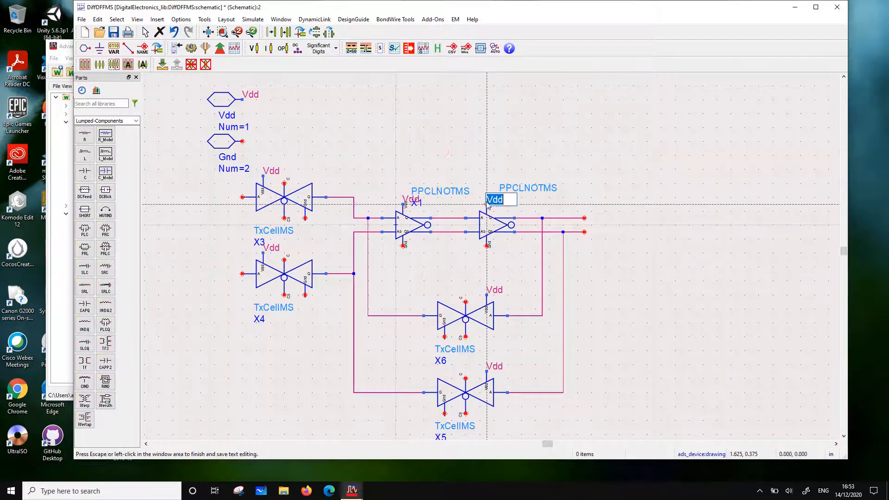
click(494, 155)
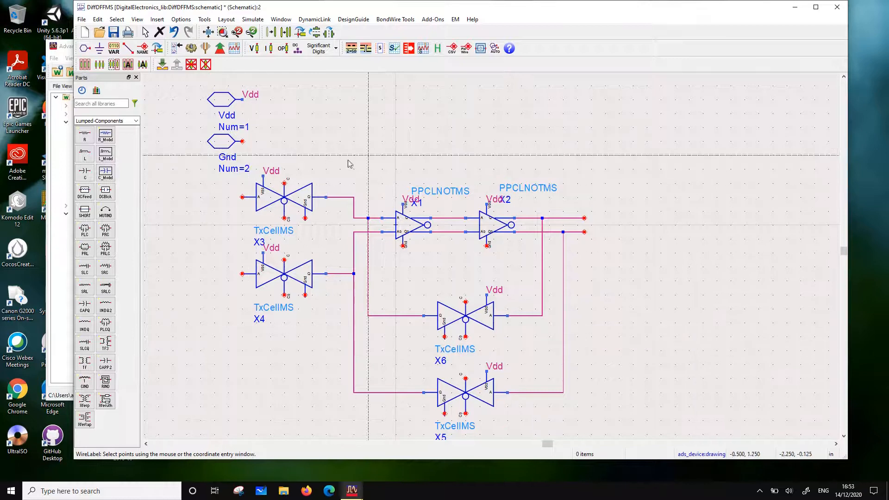
Add the wire label Gnd to the terminal of the Gnd pin
click(242, 141)
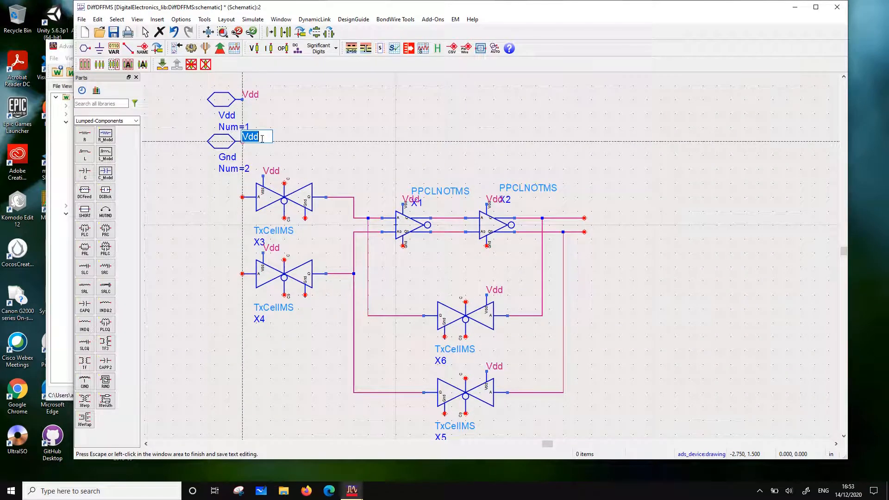
text(Gnd)
click(287, 143)
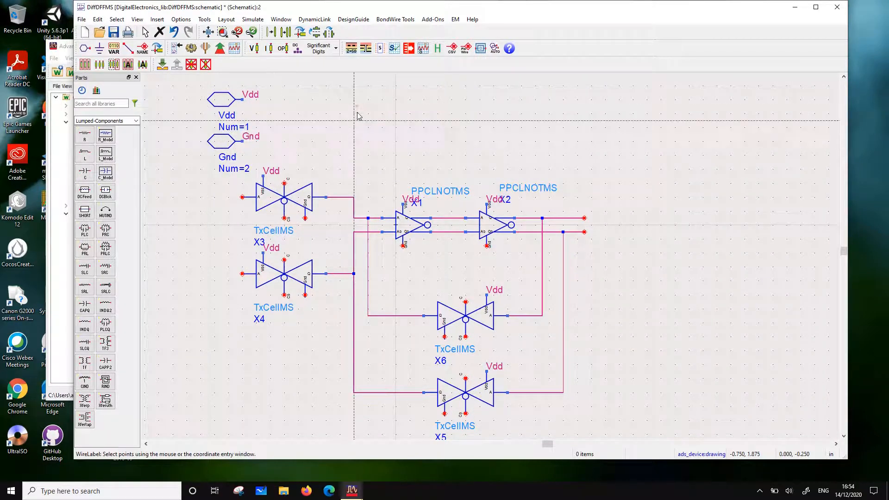
Add the wire label Gnd to the ground terminals of the four transmission gates X3, X4, X6 and X5
click(308, 220)
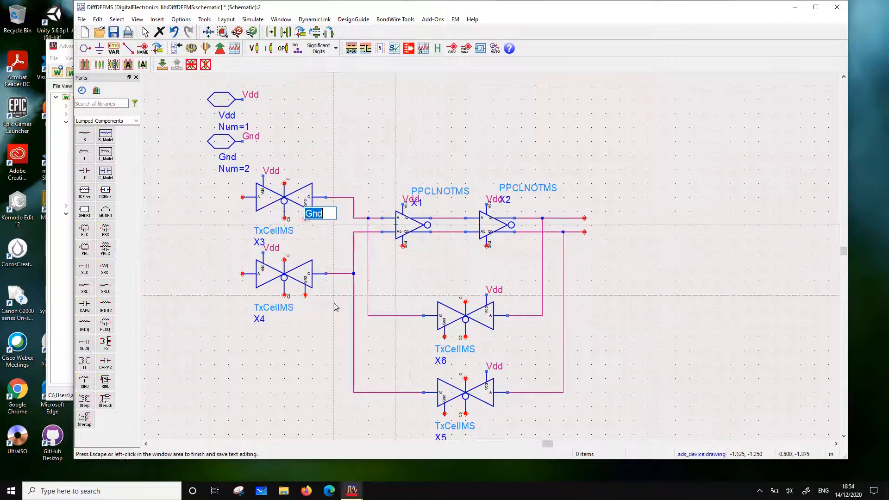
click(304, 294)
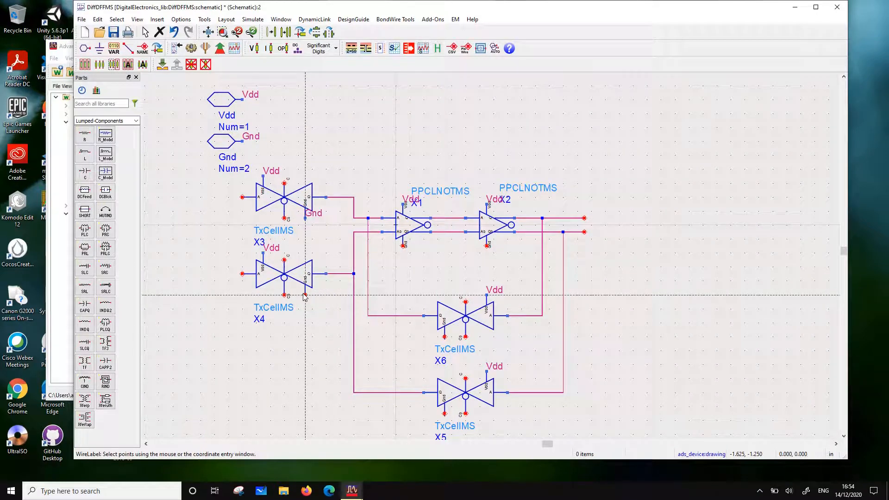
click(312, 351)
click(444, 337)
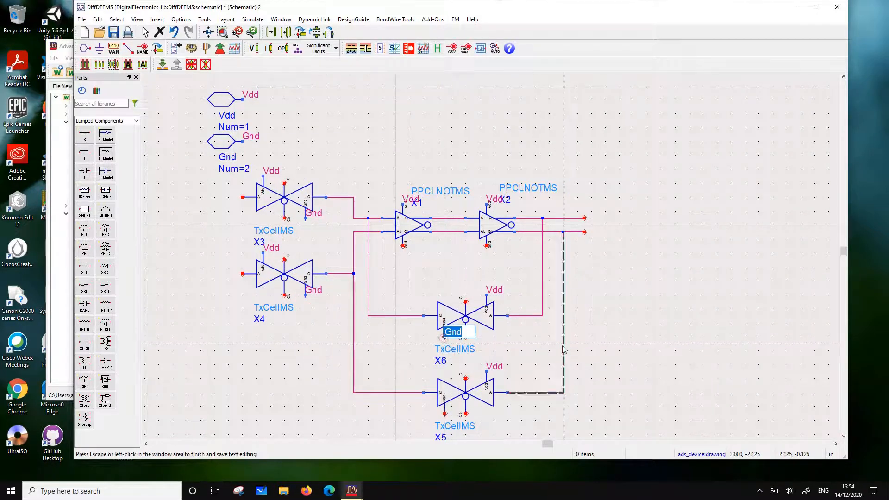
click(623, 325)
click(445, 414)
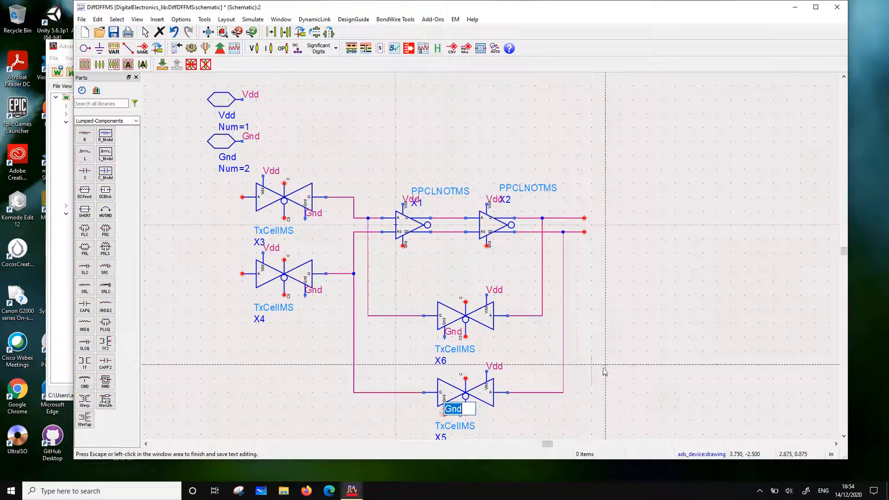
click(603, 368)
Add the wire label Gnd to the ground terminals of inverters X1 and X2
click(403, 246)
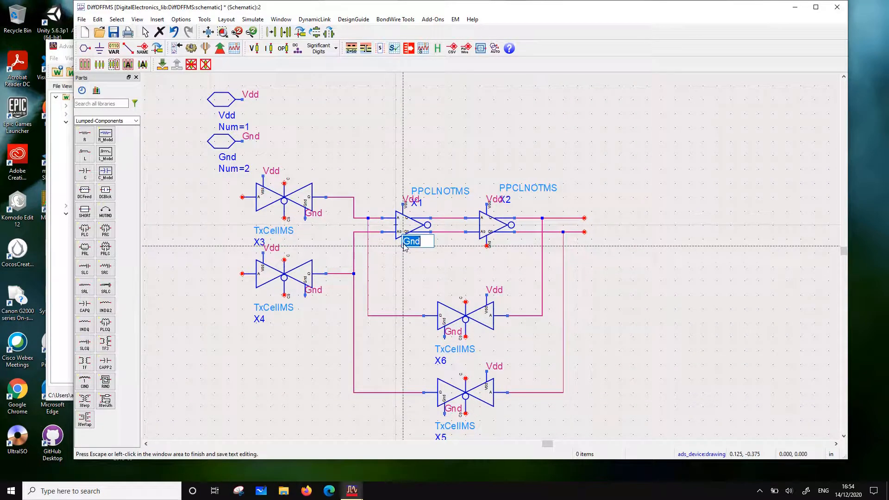
click(503, 258)
click(487, 246)
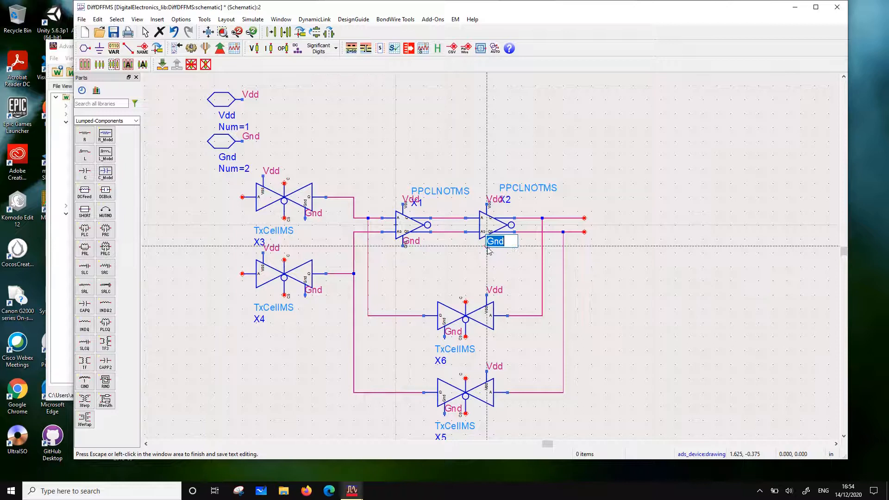
click(668, 267)
key(Escape)
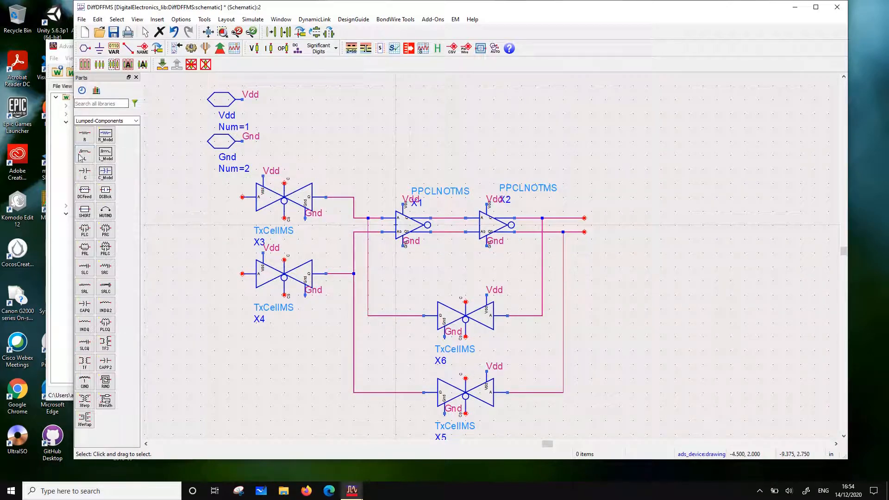
Add a pin named Clk with number 3 beside the Vdd pin
click(85, 48)
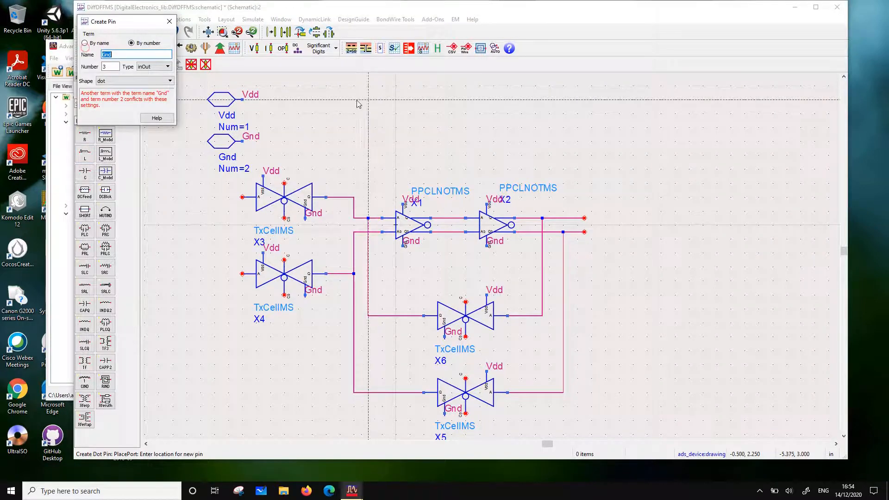
text(Clk)
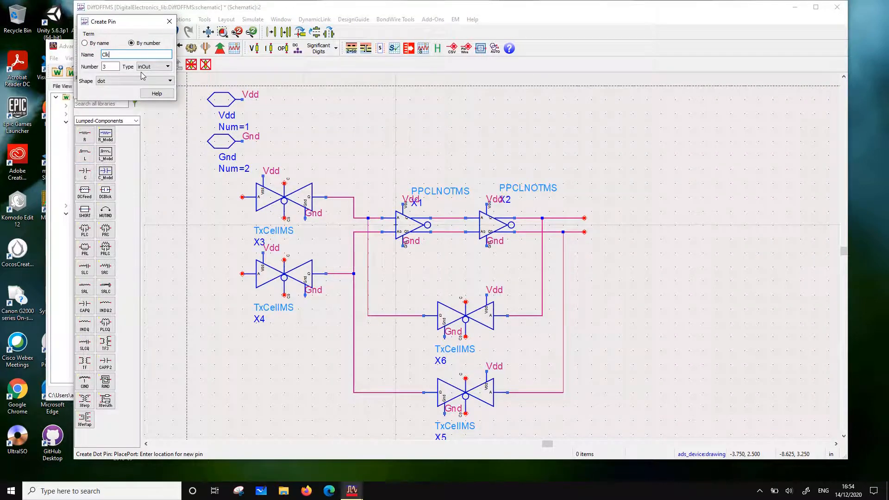
click(330, 103)
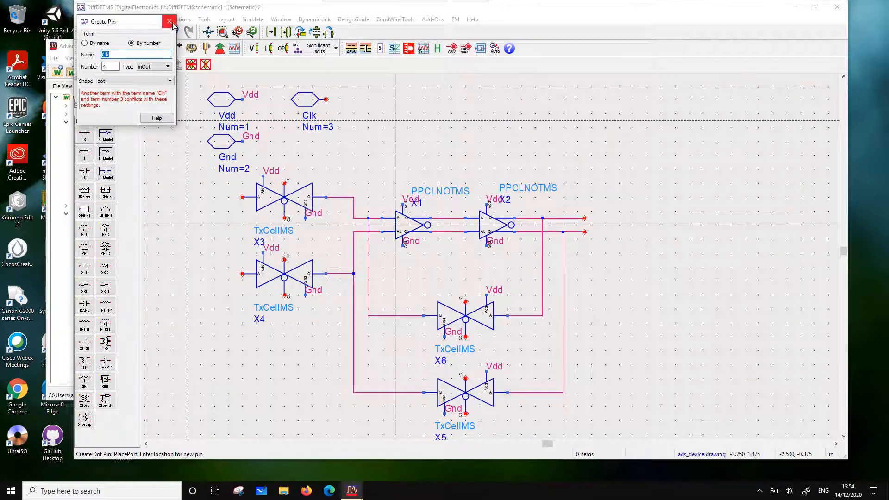
click(170, 22)
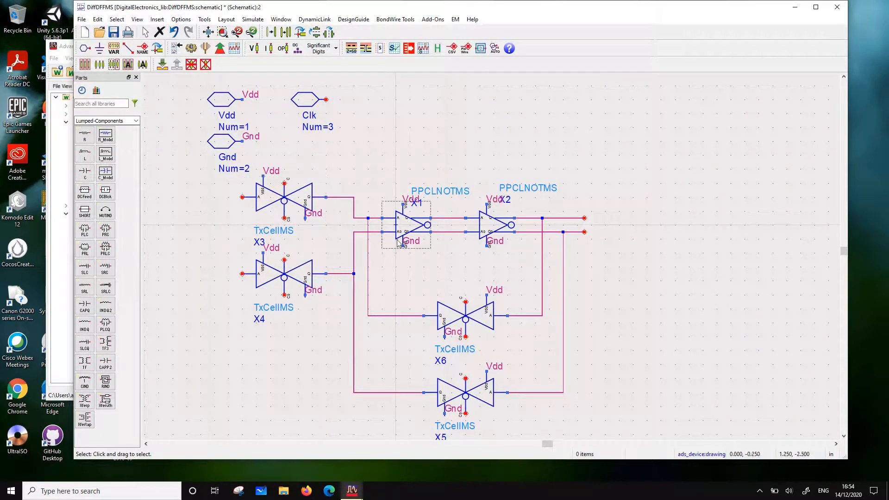
Insert the NOTgateMS cell from the StaticGates MediumSpeed folder next to the Clk pin in the schematic
drag(158, 11, 265, 12)
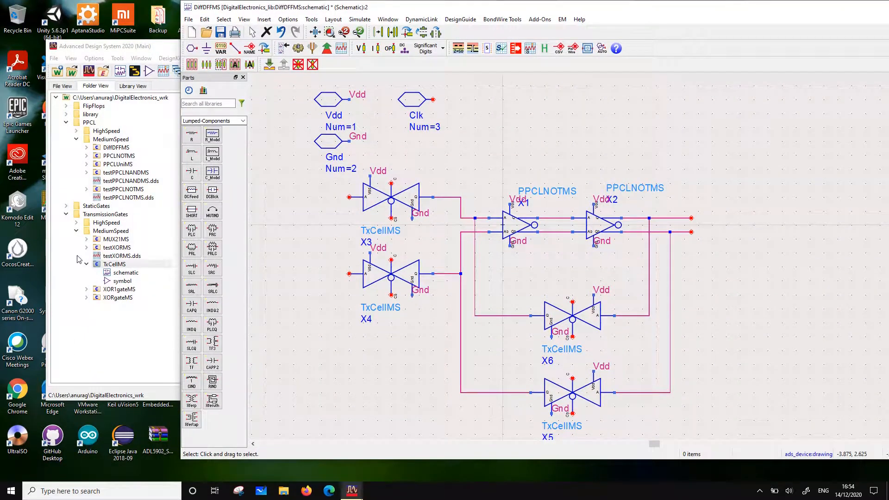
click(65, 207)
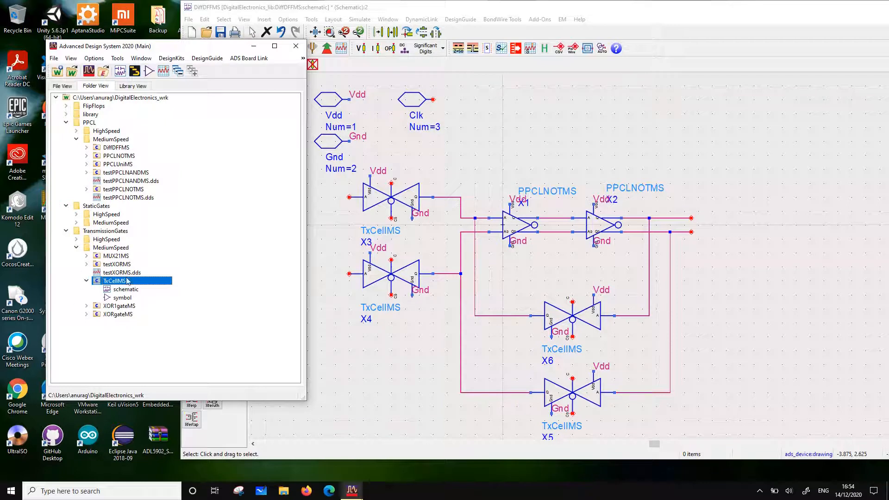
click(77, 223)
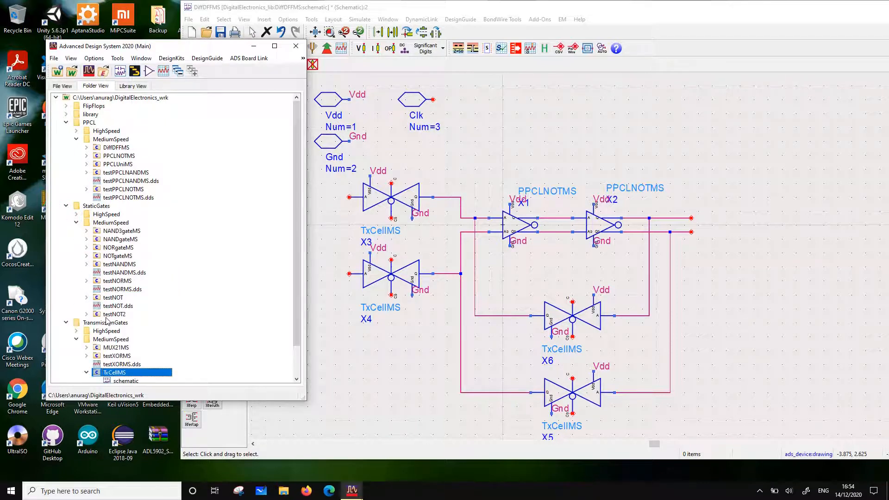
click(115, 256)
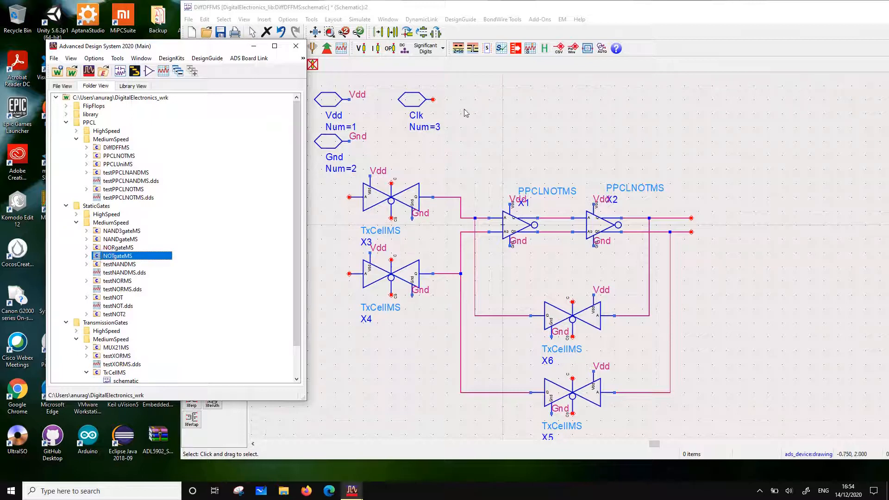
drag(474, 135, 477, 99)
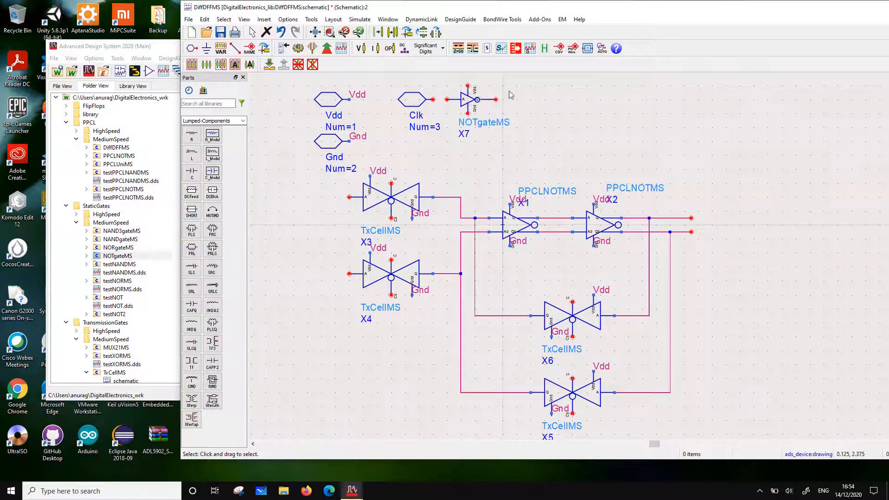
Wire the Clk pin to the input of the NOT gate and draw a short wire stub from its output
click(235, 50)
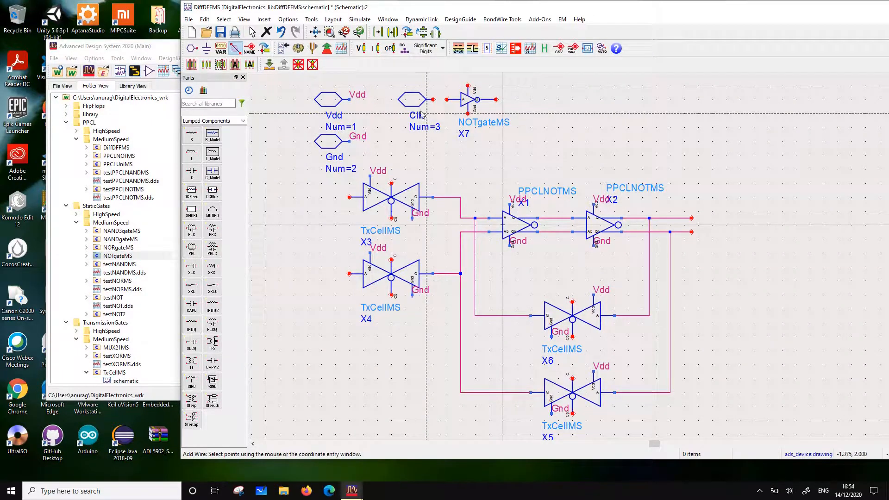
click(447, 100)
click(433, 100)
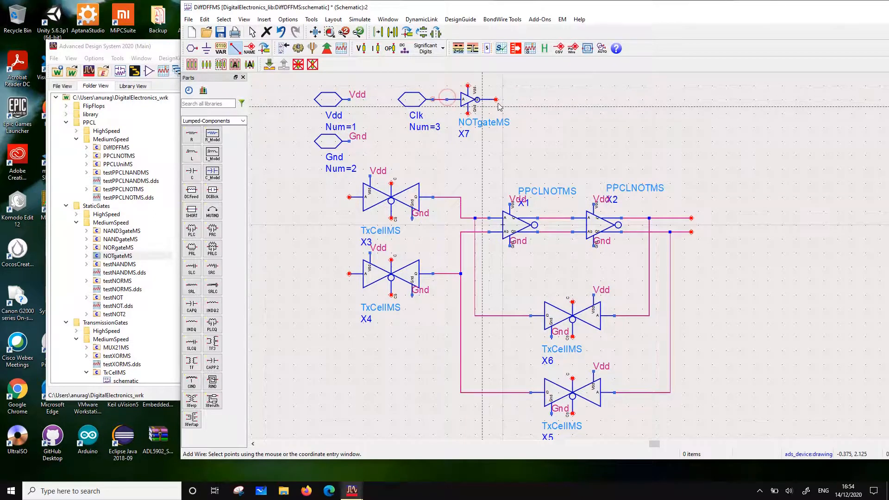
click(496, 100)
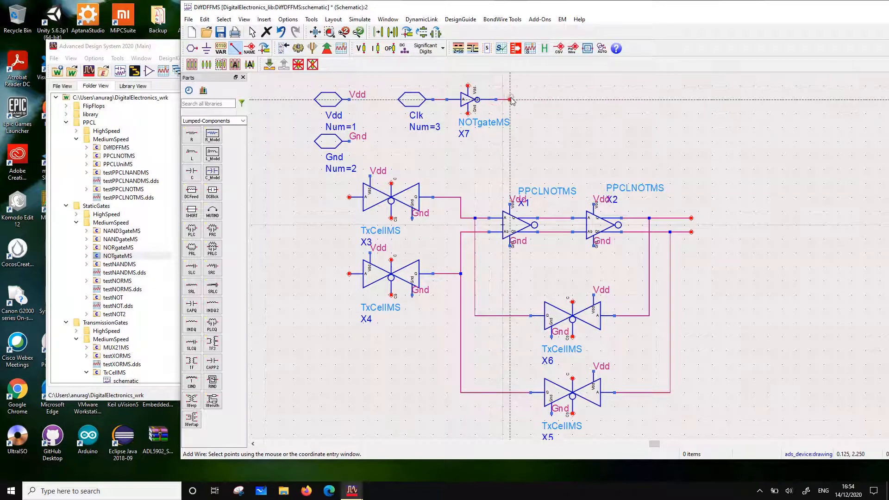
key(Escape)
Add the wire labels Vdd and Gnd to the supply and ground terminals of NOT gate X7
click(249, 51)
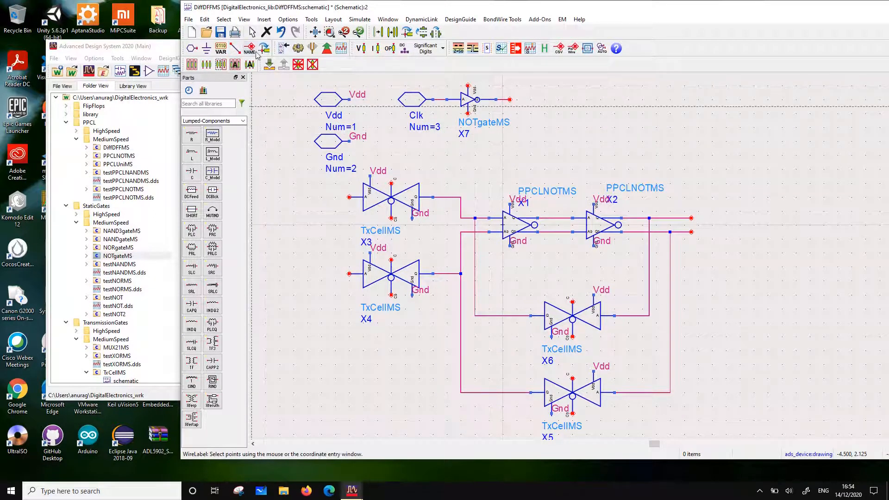
click(476, 88)
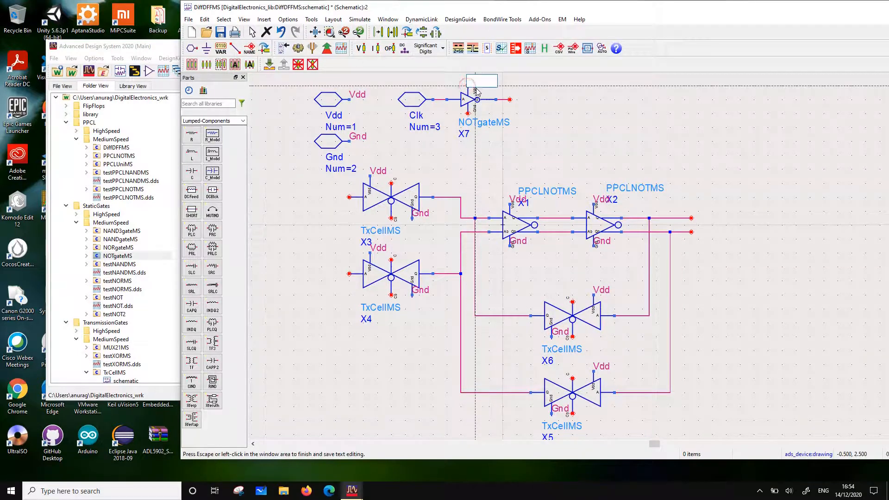
text(Vdd)
key(Return)
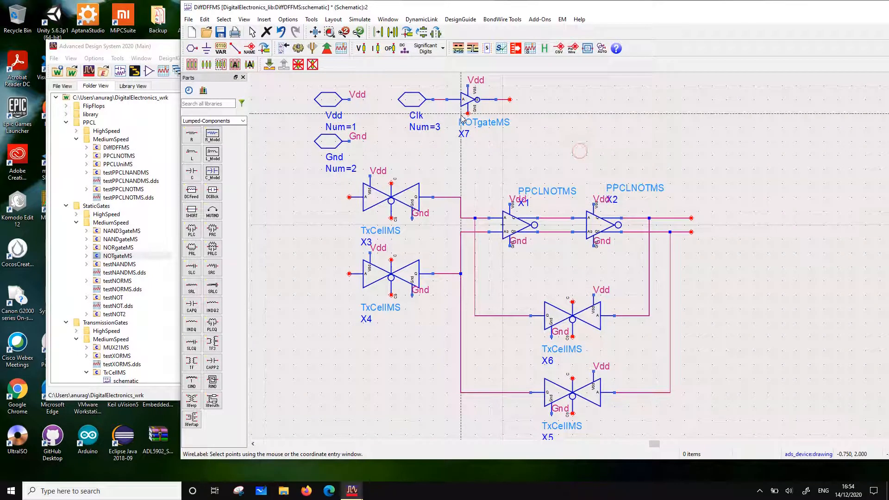
click(467, 113)
text(Gnd)
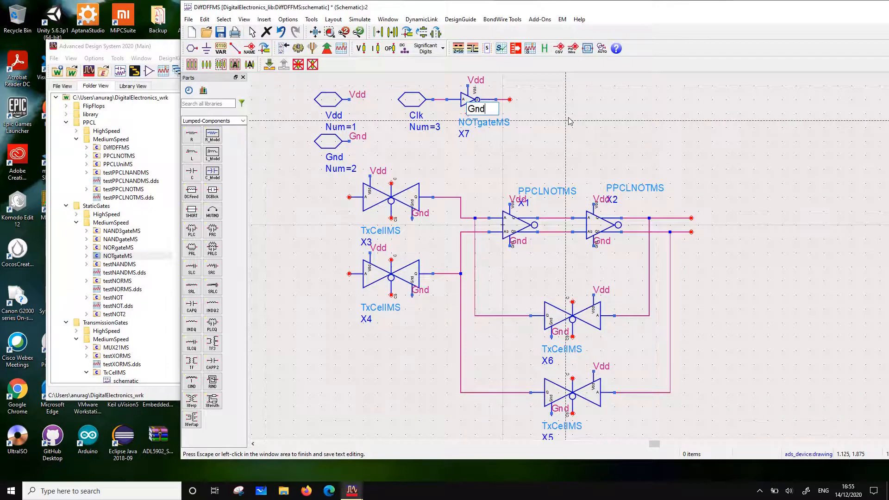
key(Return)
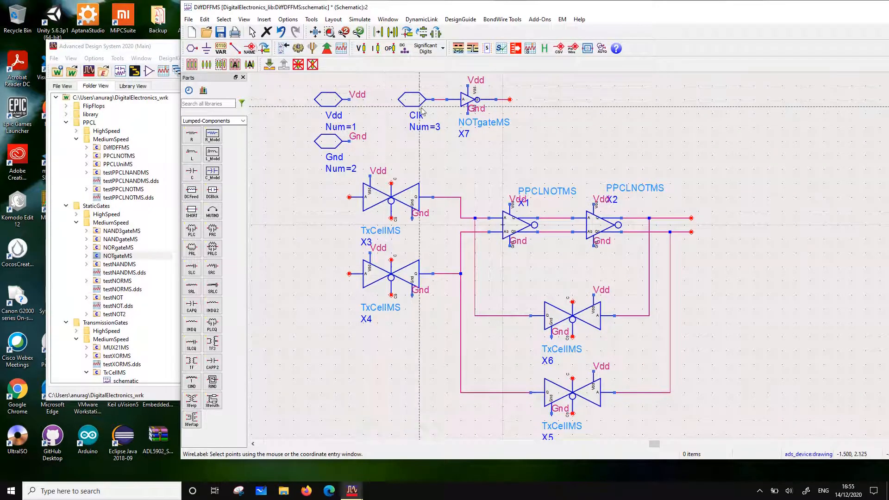
Label the input wire of NOT gate X7 clk and its output wire clkb
click(438, 100)
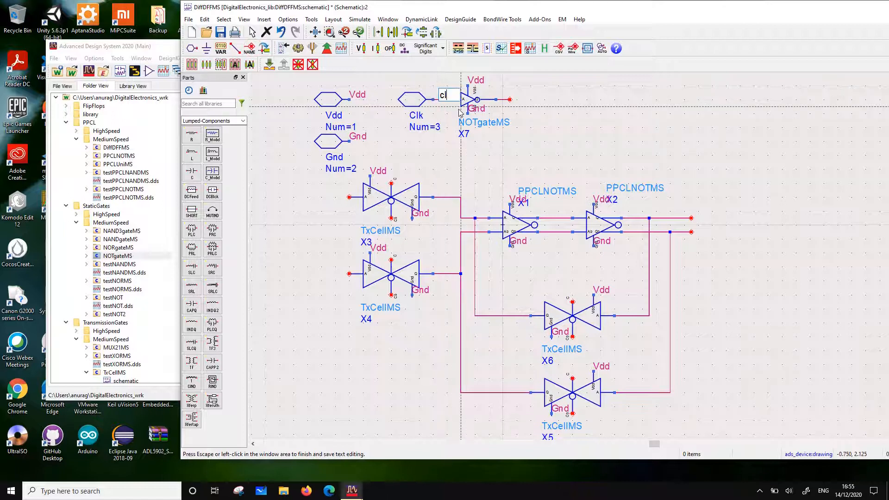
text(clk)
key(Return)
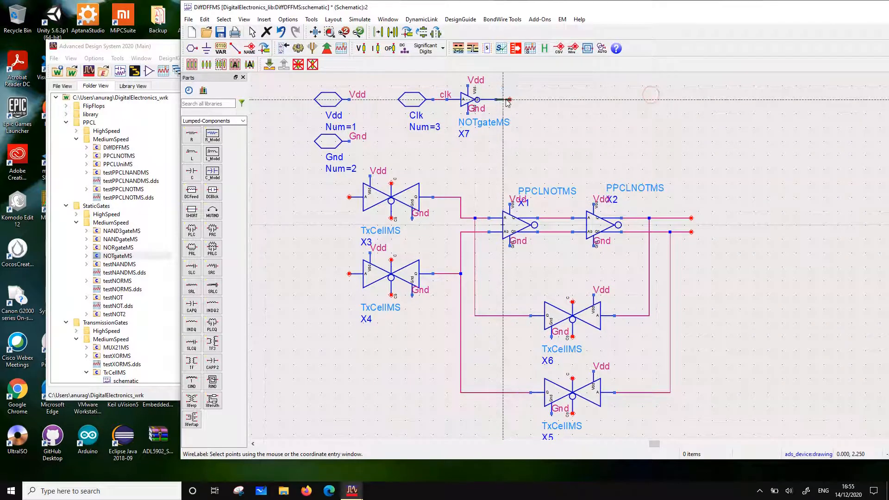
click(507, 100)
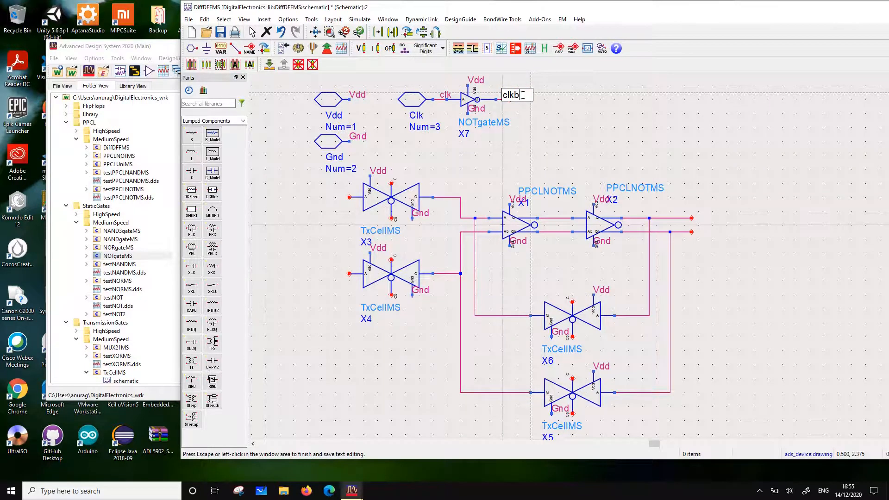
click(582, 111)
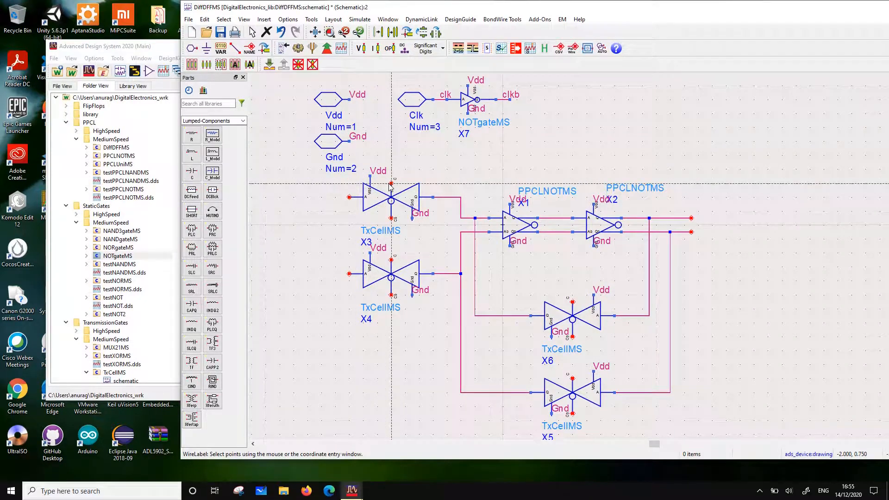
Add the wire label clkb to the inverted control terminals of X3 and X4 and the C terminals of X6 and X5
click(391, 217)
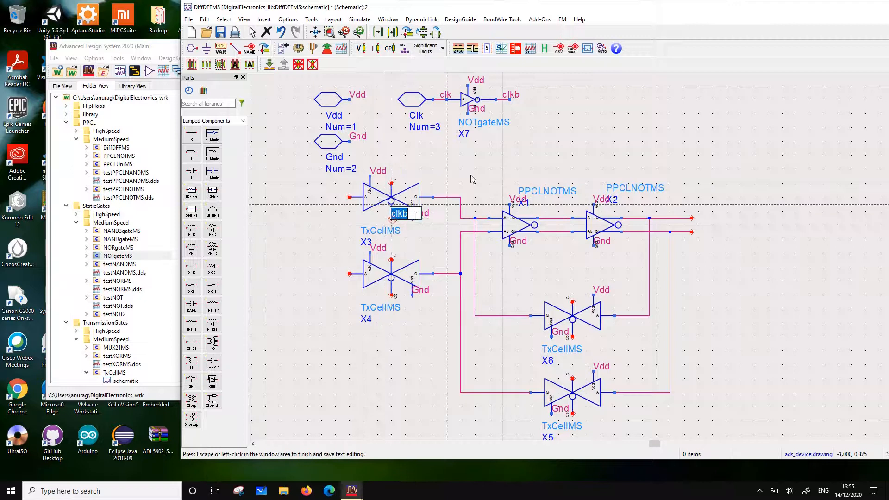
click(392, 294)
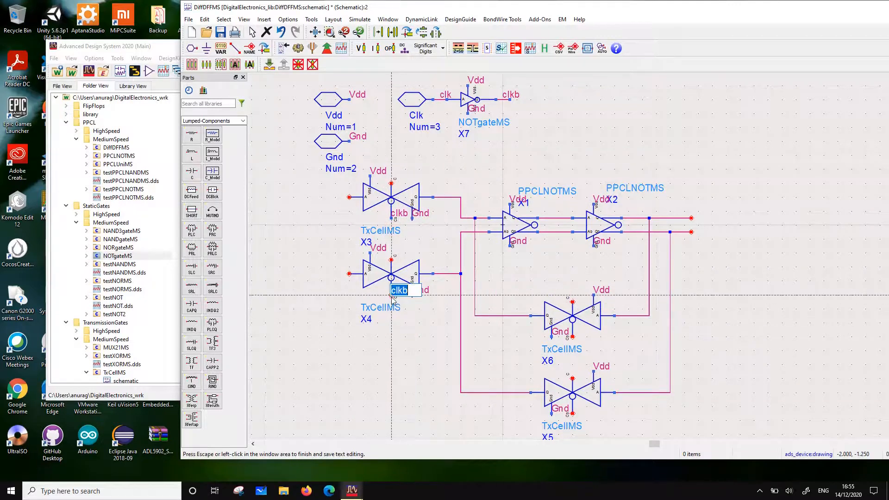
click(573, 302)
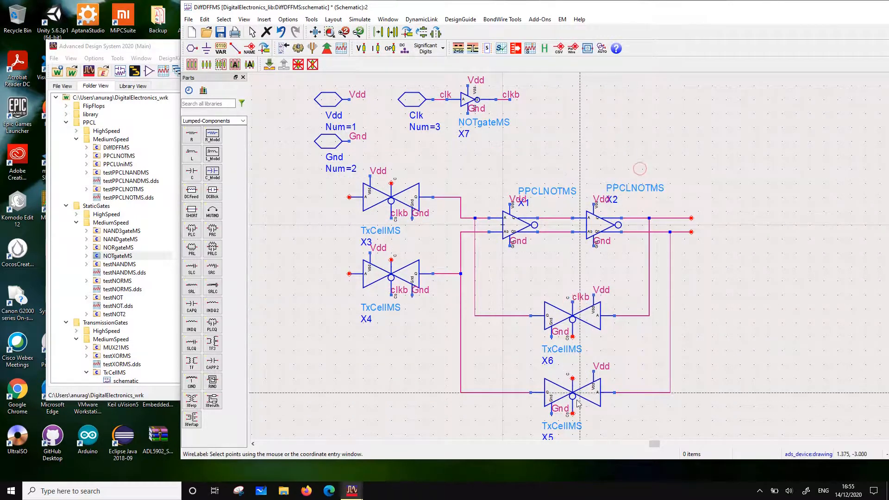
click(573, 378)
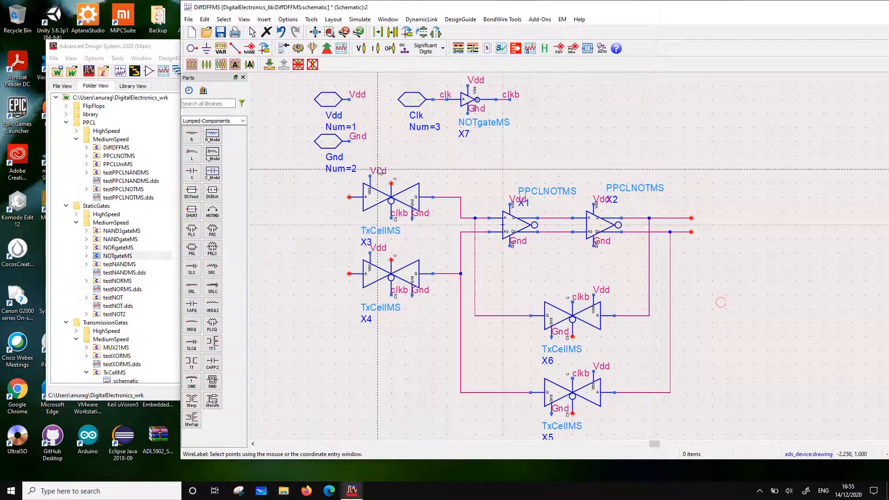
Add the wire label clk to the C terminals of X3 and X4 and the inverted control terminals of X6 and X5
click(391, 184)
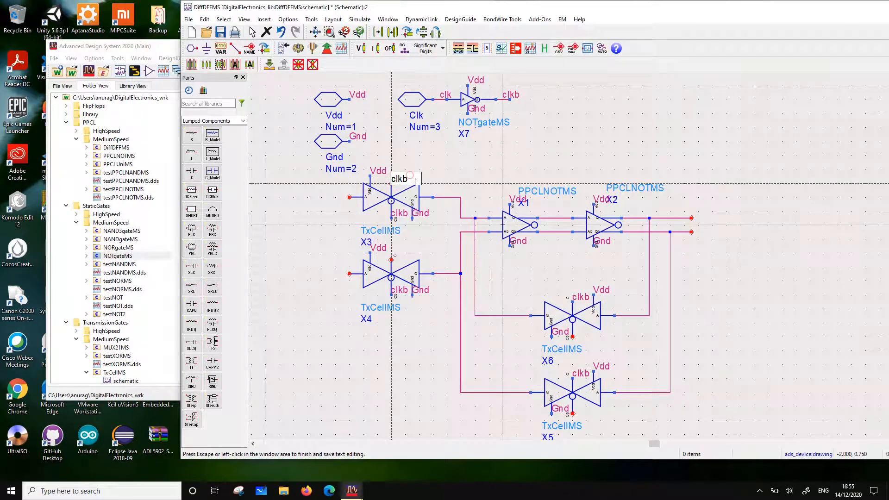
text(clk)
click(415, 180)
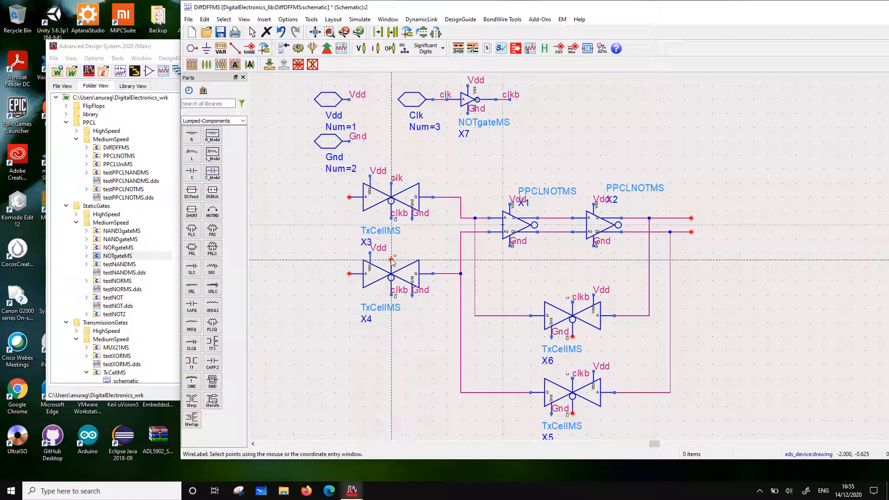
click(391, 261)
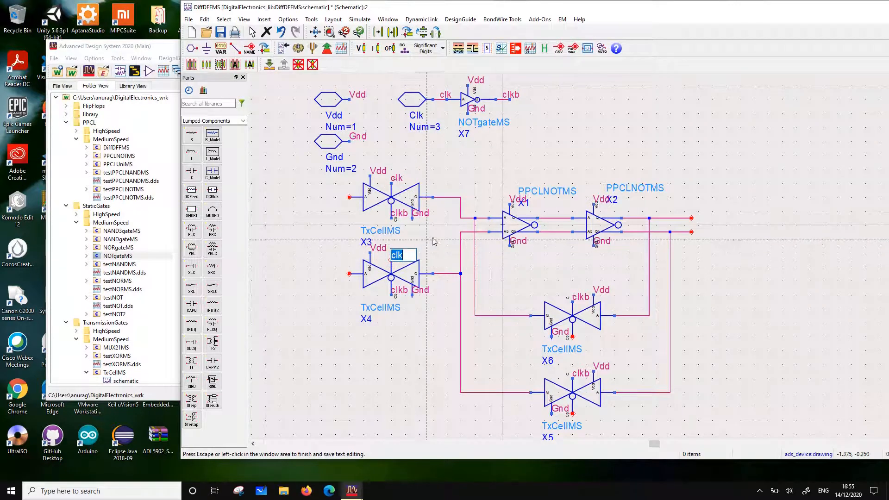
click(573, 336)
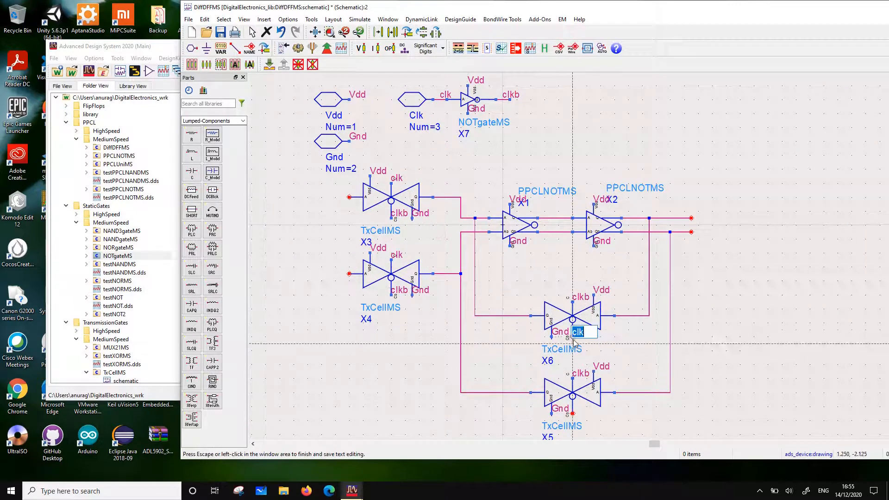
click(629, 351)
click(573, 413)
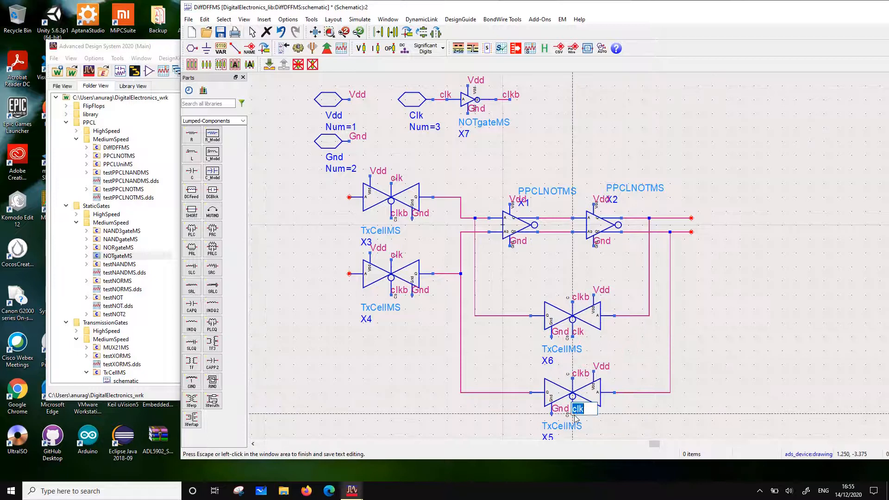
click(665, 409)
key(Escape)
Copy the whole latch stage, X1 to X6 with its wires, and place the copy in line to the right of the original's outputs
scroll(679, 292, down, 2)
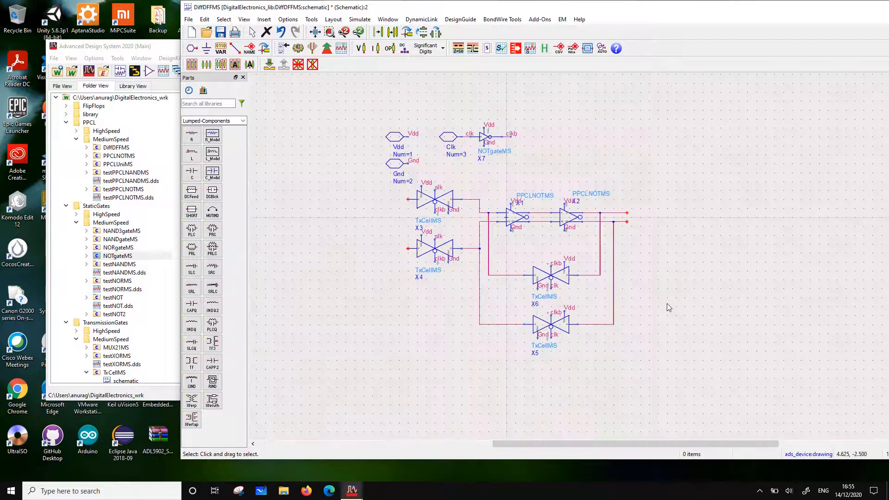
drag(717, 374, 395, 174)
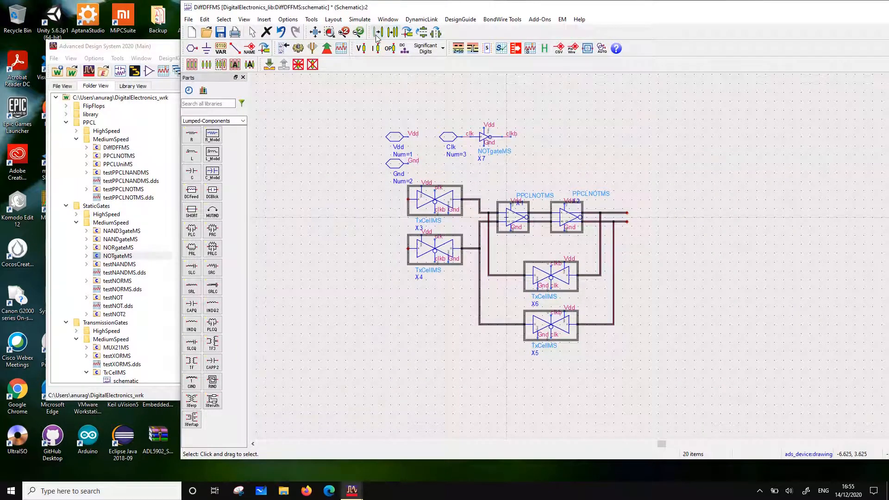
click(394, 32)
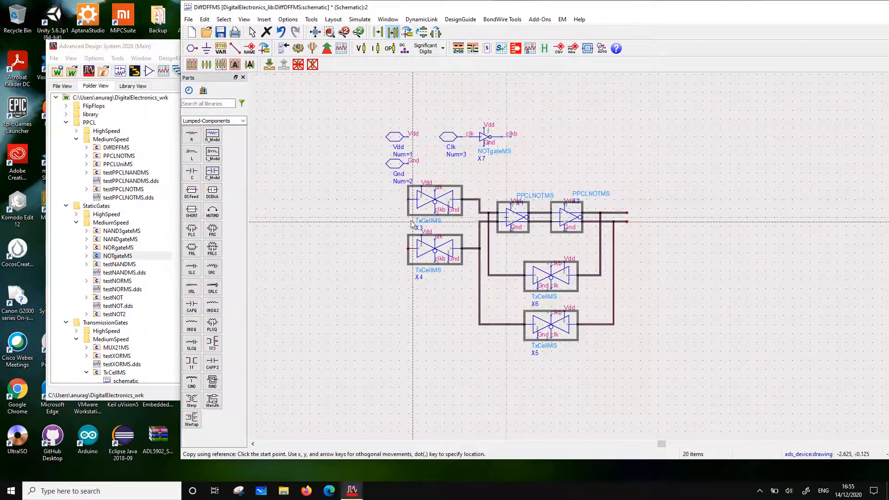
click(661, 200)
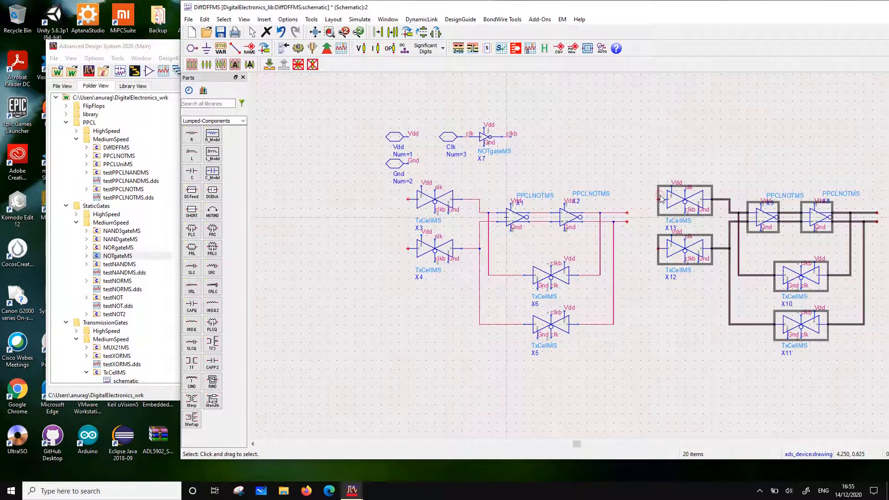
scroll(729, 251, down, 1)
scroll(679, 260, up, 1)
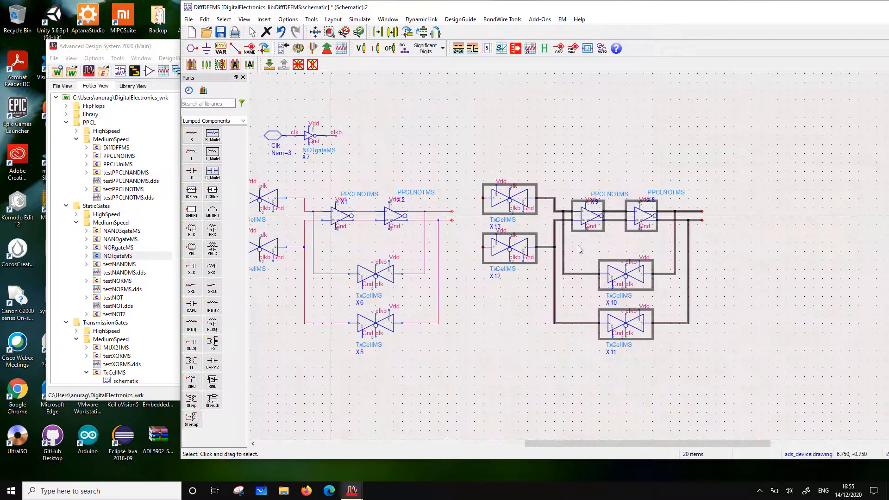
Wire the first latch stage's upper output to the input of X13 and its lower output to the input of X12
click(499, 156)
click(234, 49)
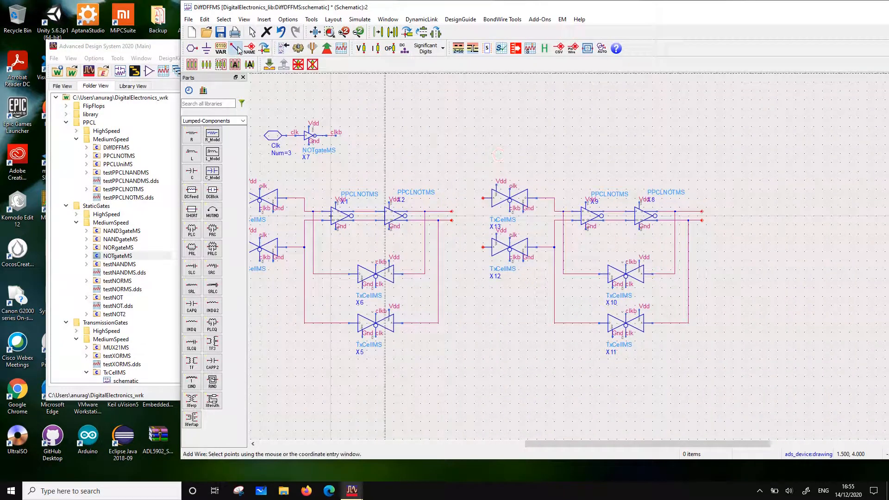
click(483, 198)
click(452, 220)
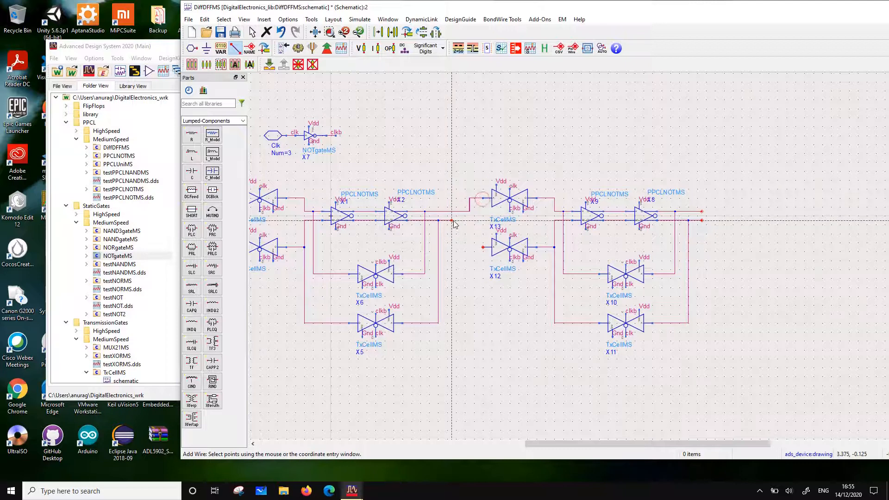
click(482, 247)
key(Escape)
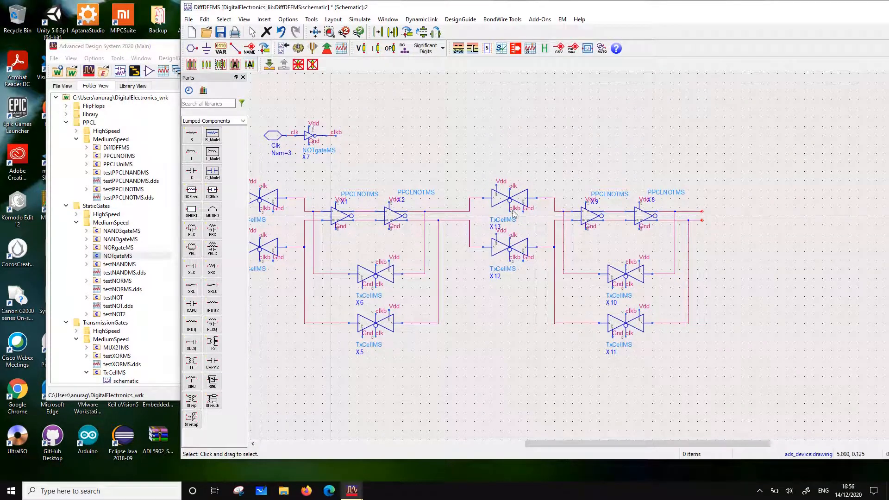
Change the wire labels to clkb on the C terminals of X13 and X12 and the inverted control terminals of X10 and X11
click(250, 50)
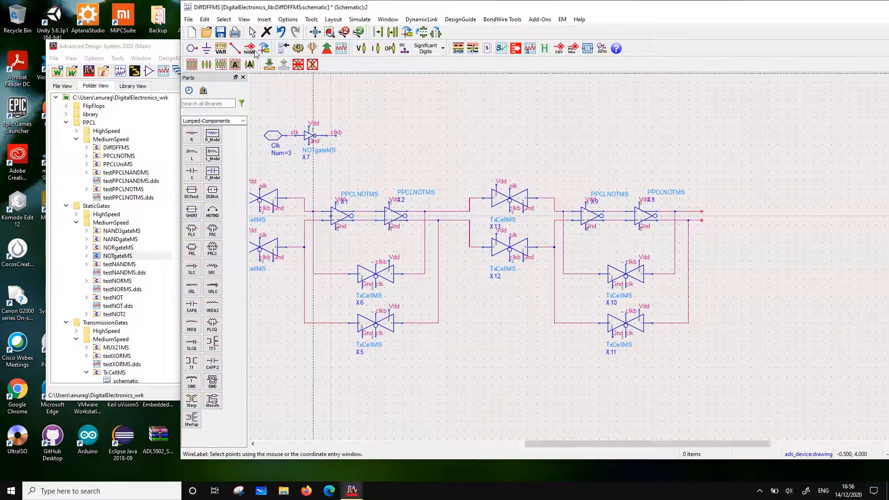
click(510, 189)
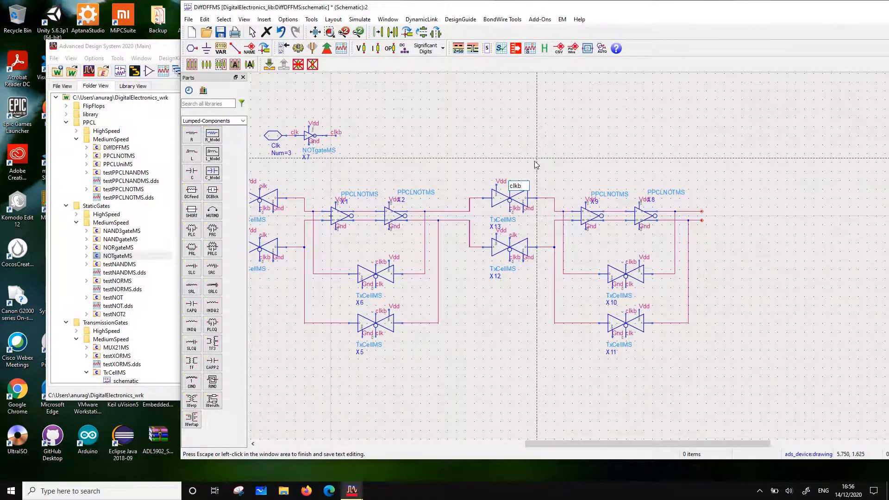
click(510, 238)
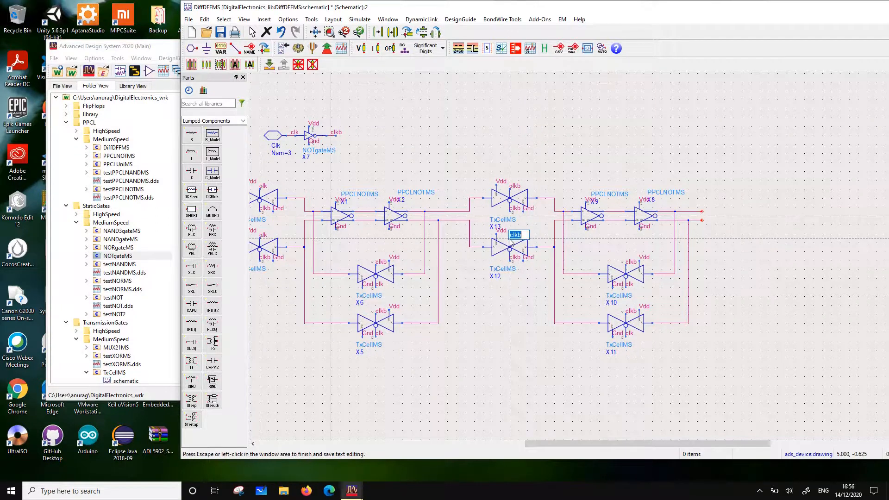
click(554, 150)
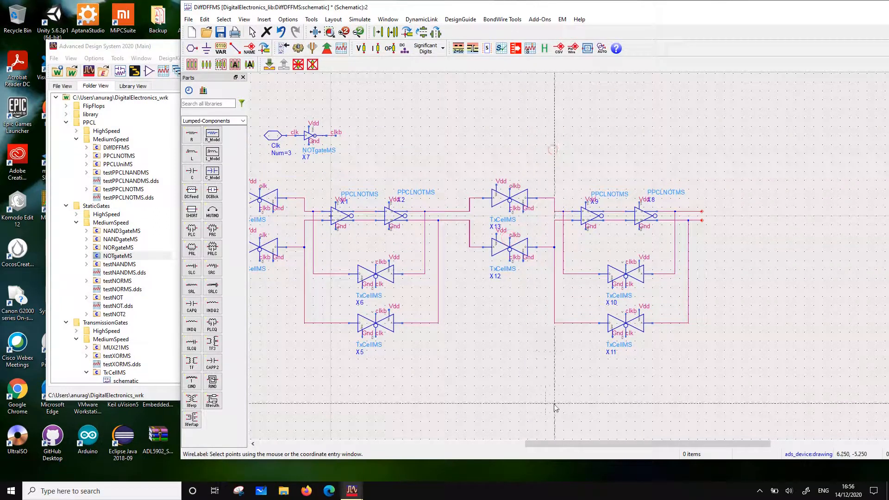
click(624, 279)
key(Return)
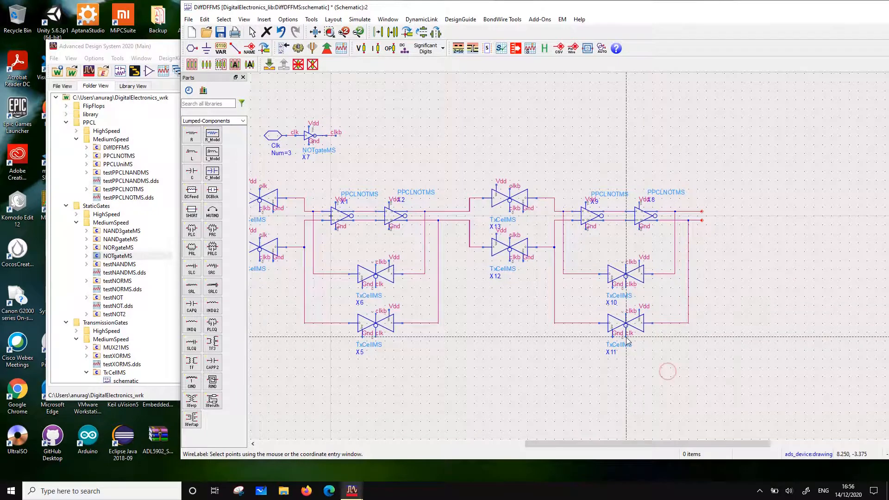
click(626, 338)
click(729, 347)
Change the wire labels to clk on the C terminals of X11 and X10 and the inverted control terminals of X12 and X13
click(627, 315)
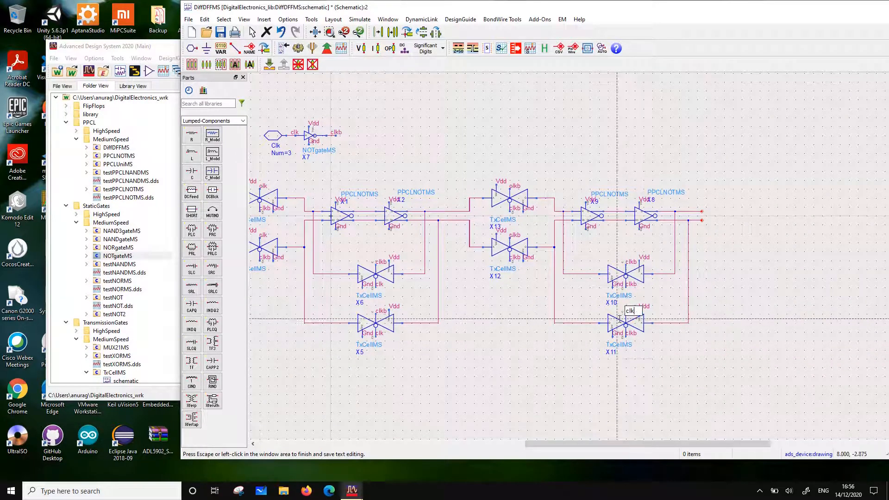
click(675, 358)
click(628, 264)
click(716, 344)
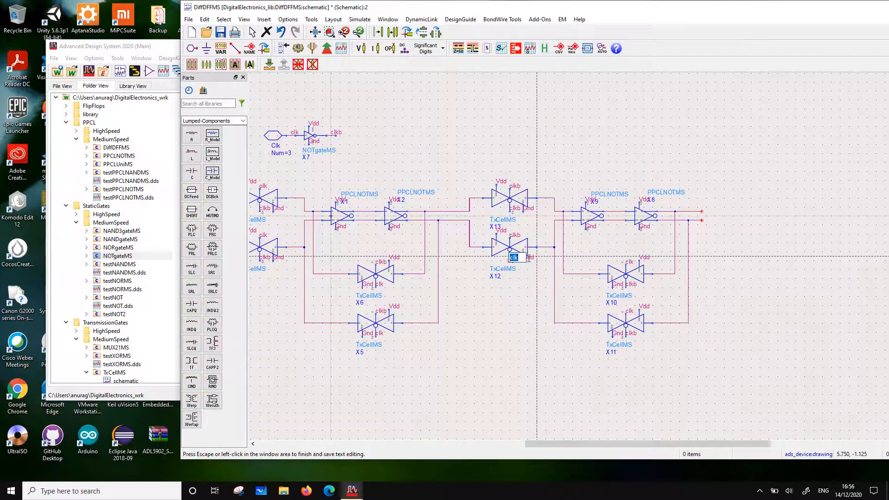
click(512, 212)
click(595, 129)
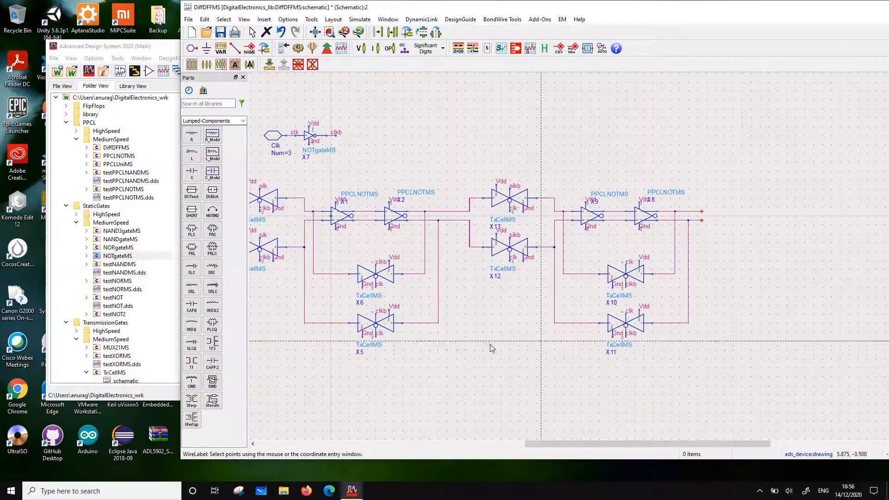
key(Escape)
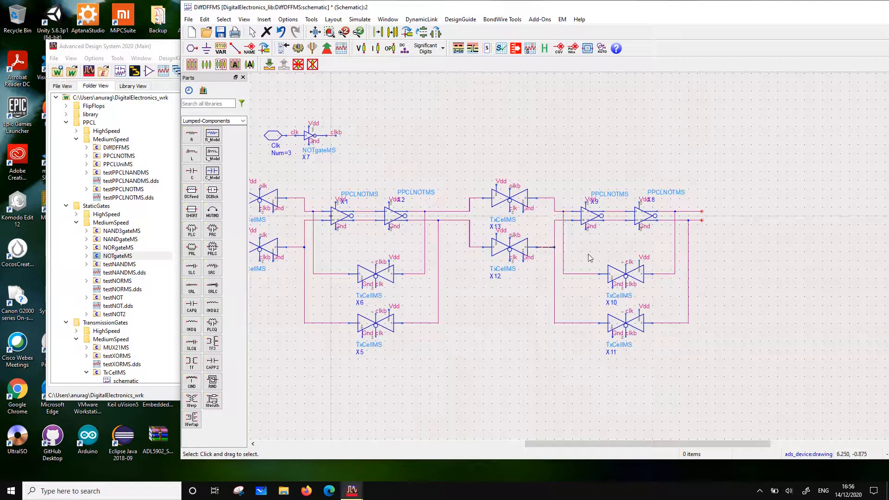
Move the Vdd and Gnd pins further left to clear space ahead of the inputs of X3 and X4
scroll(588, 254, down, 2)
scroll(417, 220, up, 1)
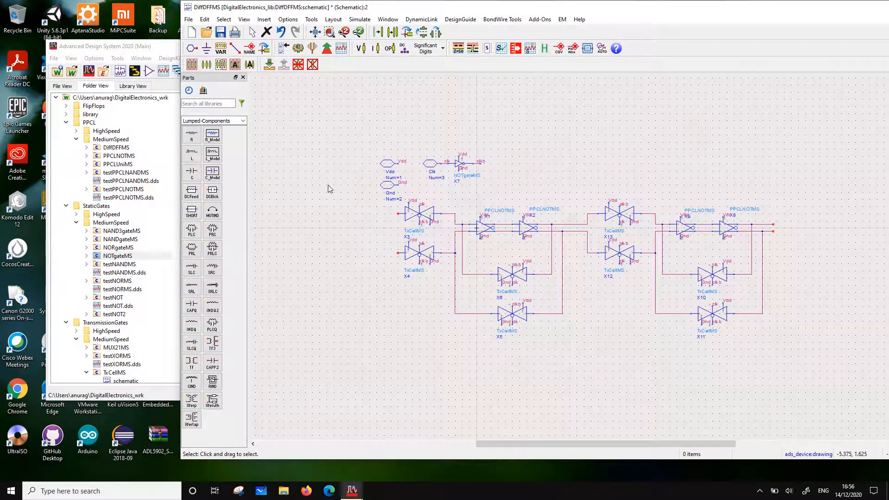
drag(357, 120, 355, 186)
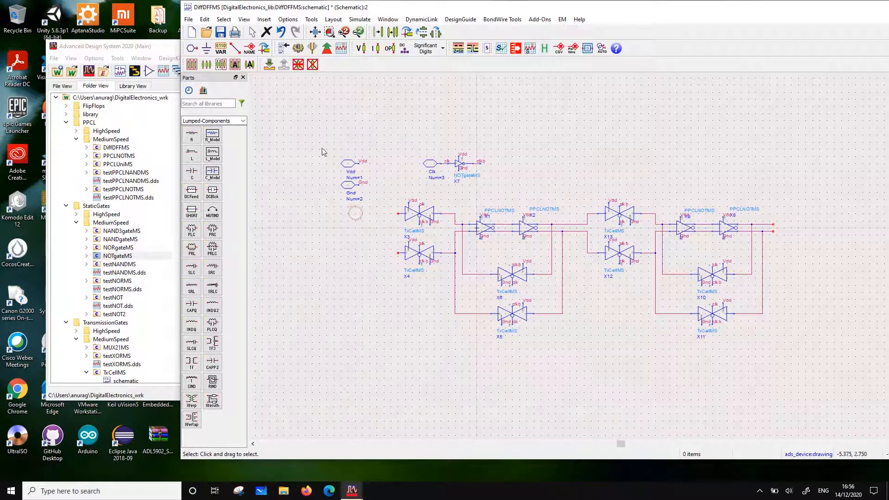
Place pin D, number 4, level with the input of X3 and pin Db, number 5, level with the input of X4
click(194, 46)
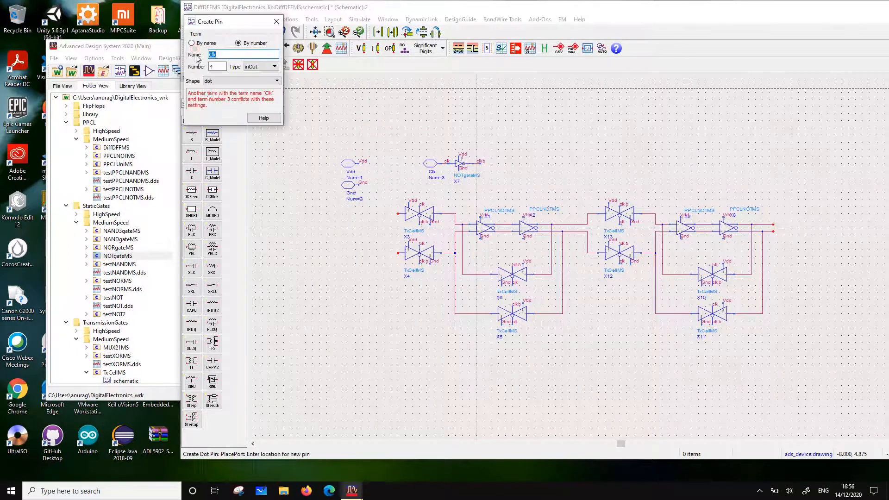
text(D)
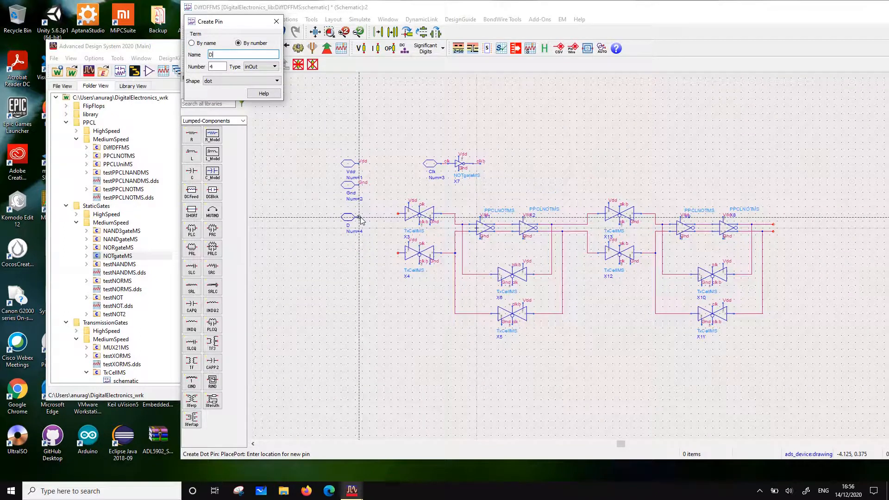
click(361, 217)
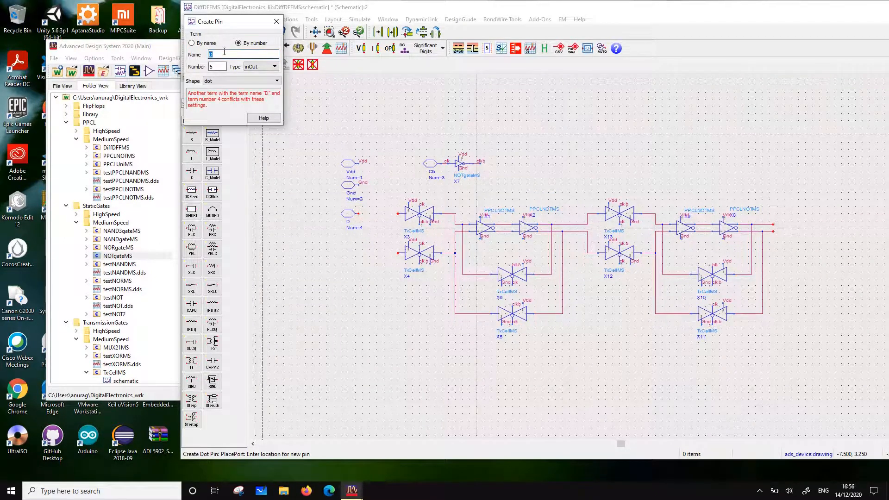
text(b)
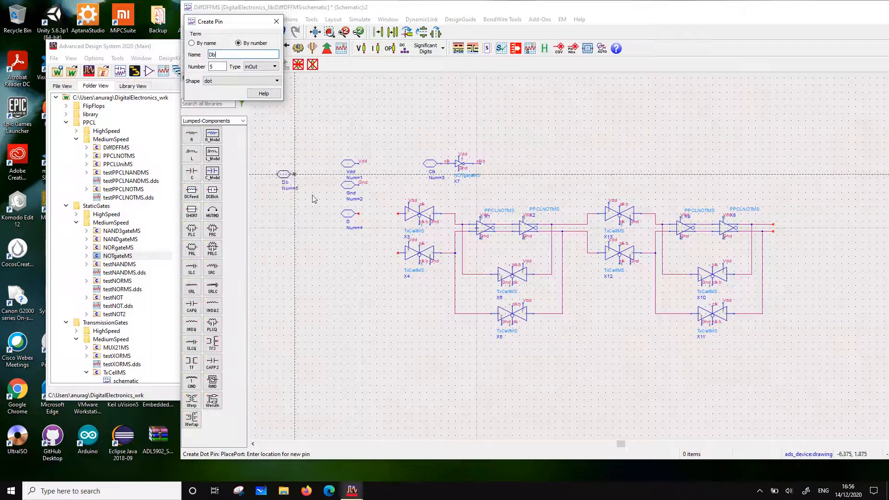
click(358, 254)
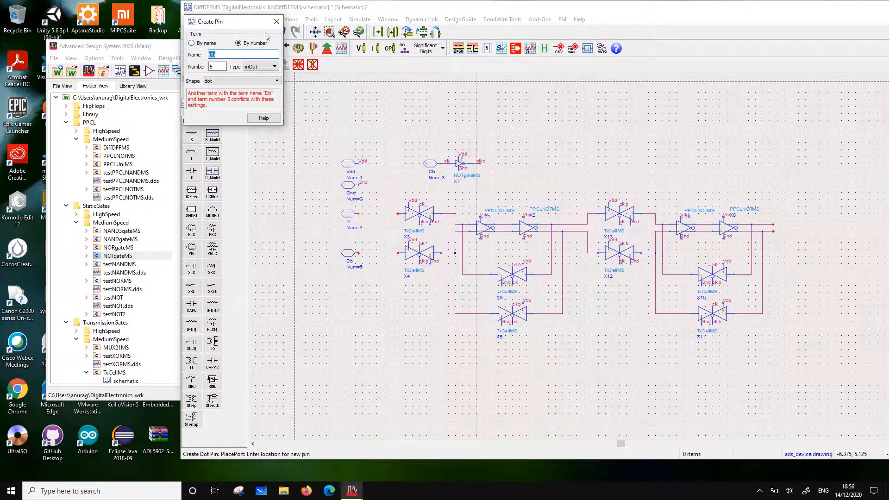
click(277, 21)
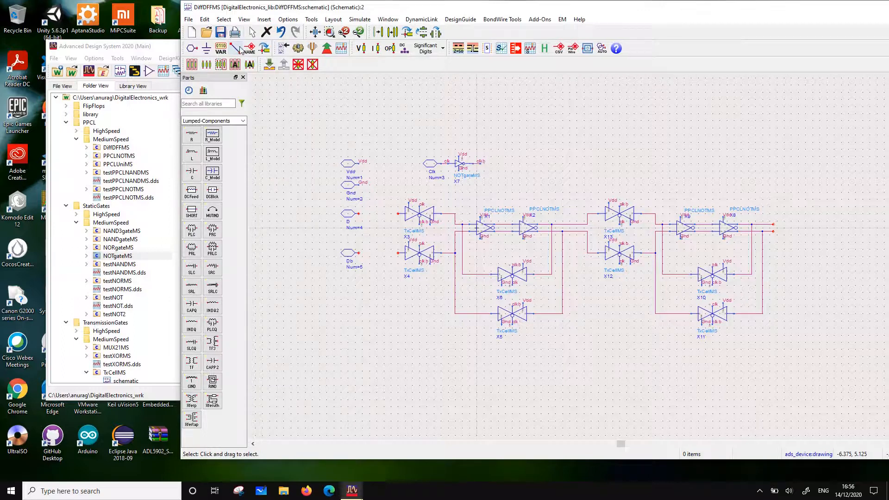
Wire pin D to the input of X3 and pin Db to the input of X4
click(240, 49)
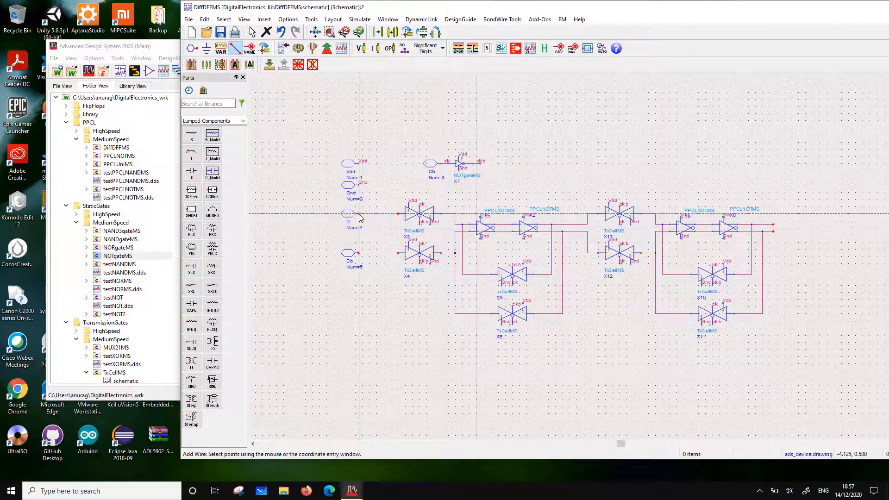
click(359, 213)
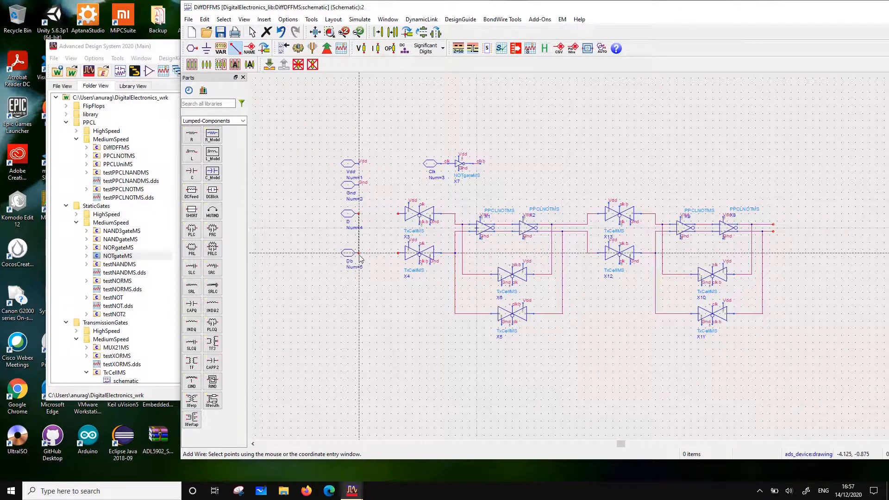
click(397, 214)
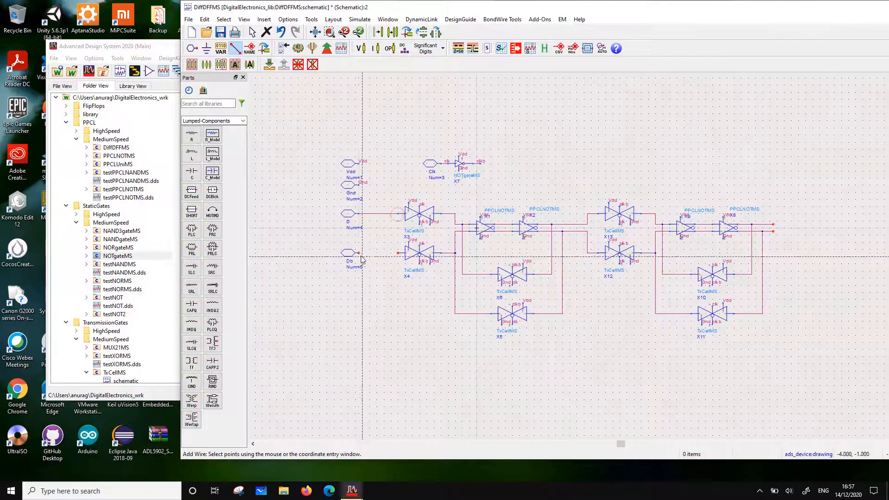
click(359, 252)
click(398, 252)
key(Escape)
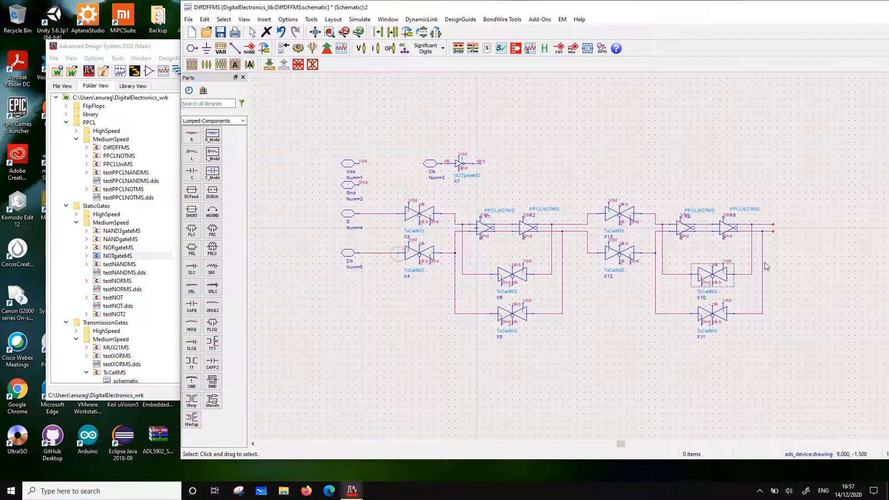
Place output pins Q, number 6, and Qb, number 7, one above the other to the right of the second latch stage
click(195, 48)
text(Q)
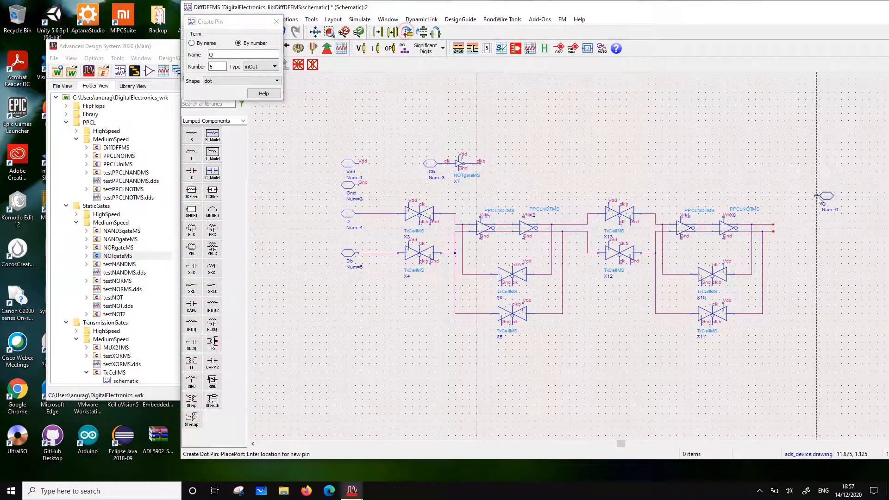
click(792, 216)
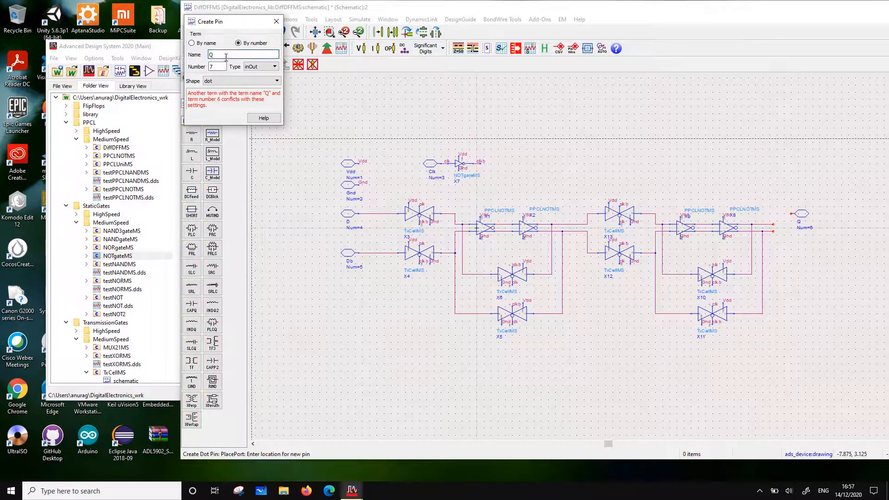
text(b)
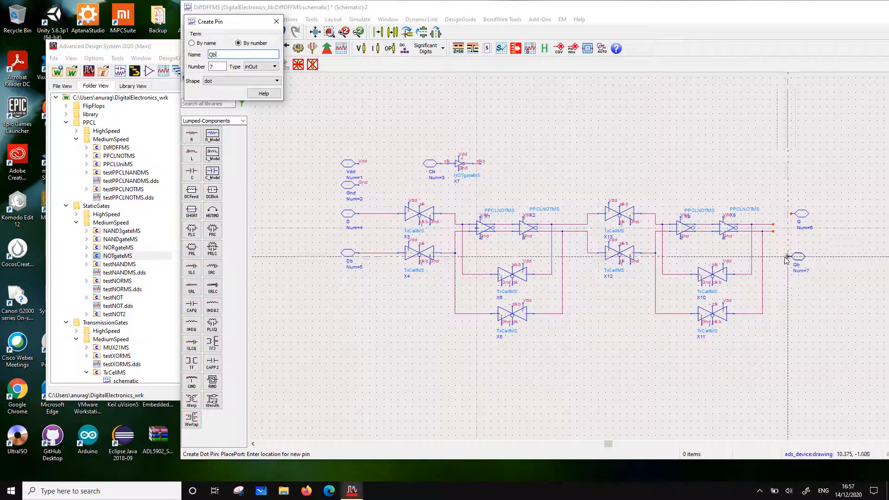
click(791, 245)
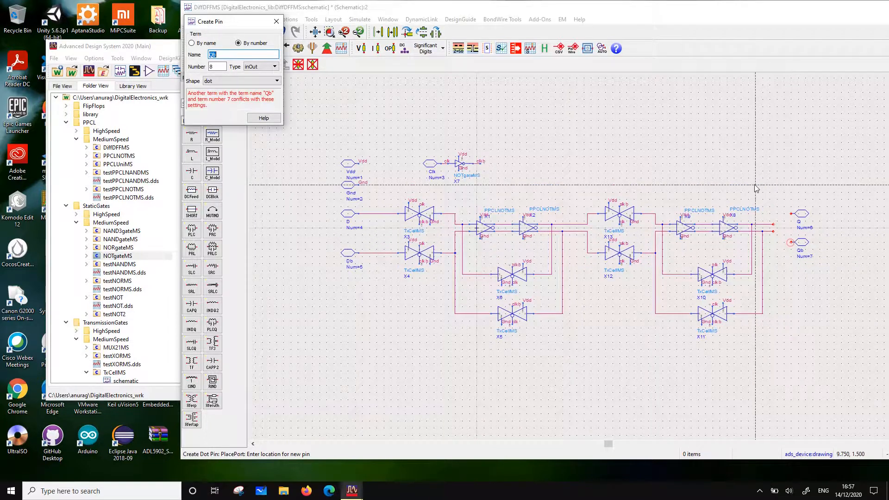
key(Escape)
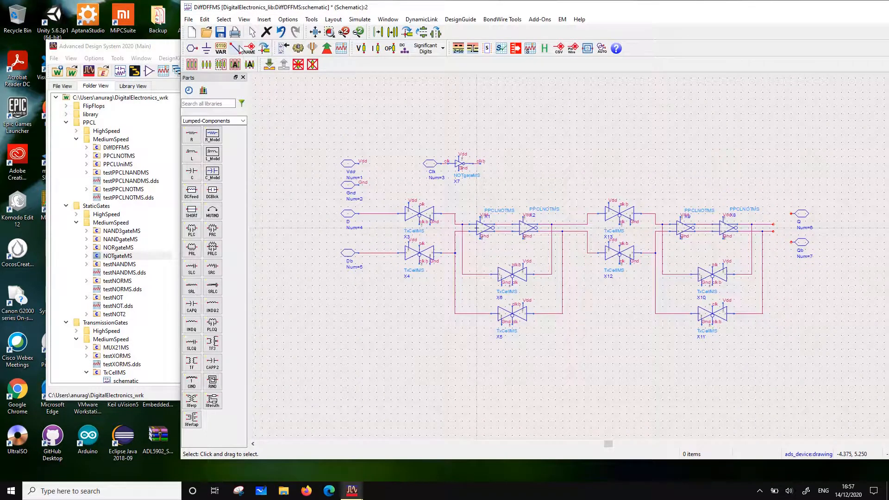
Wire the second latch stage's upper output to pin Q and its lower output to pin Qb
click(236, 48)
click(790, 214)
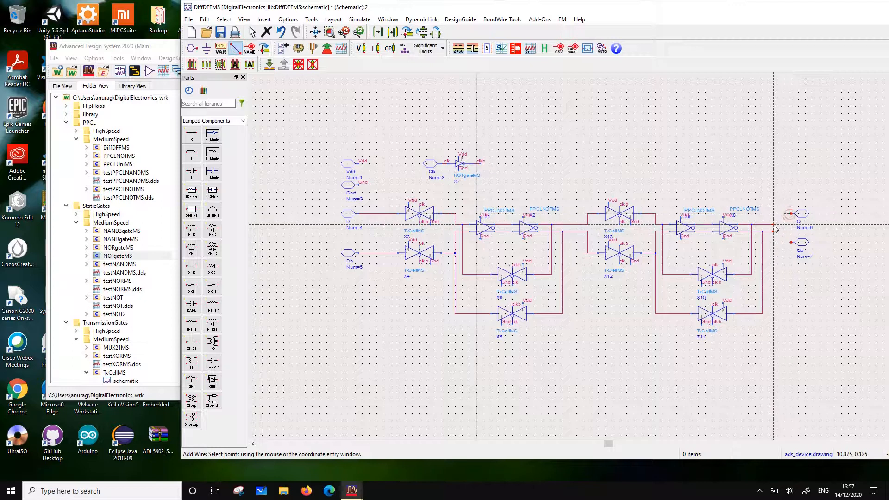
click(774, 224)
click(773, 231)
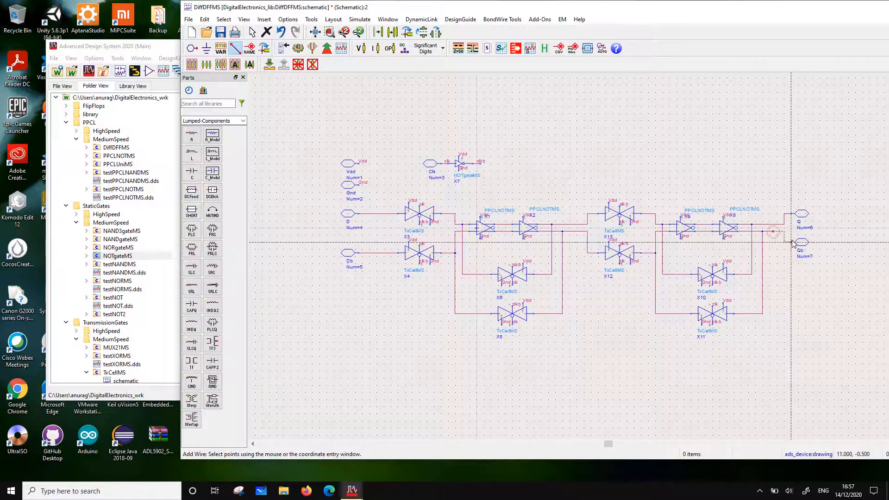
click(793, 242)
key(Escape)
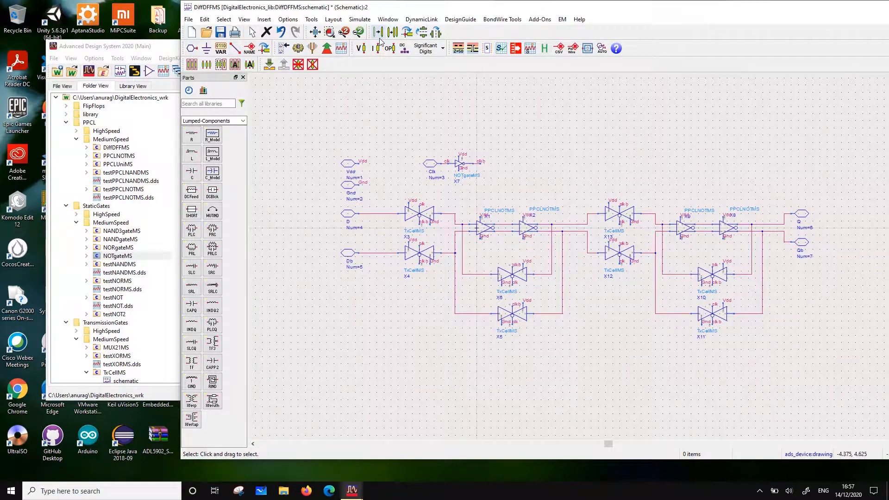
Save the DiffDFFMS schematic and close its window
drag(361, 12, 226, 13)
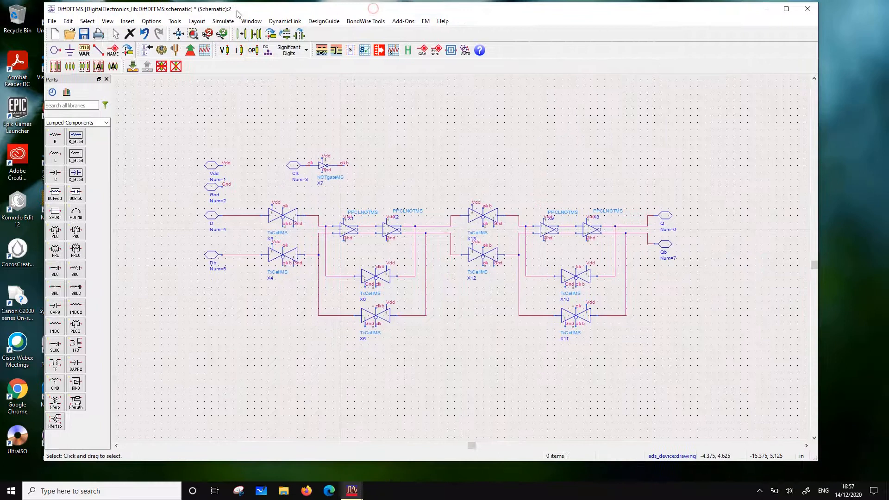
click(84, 34)
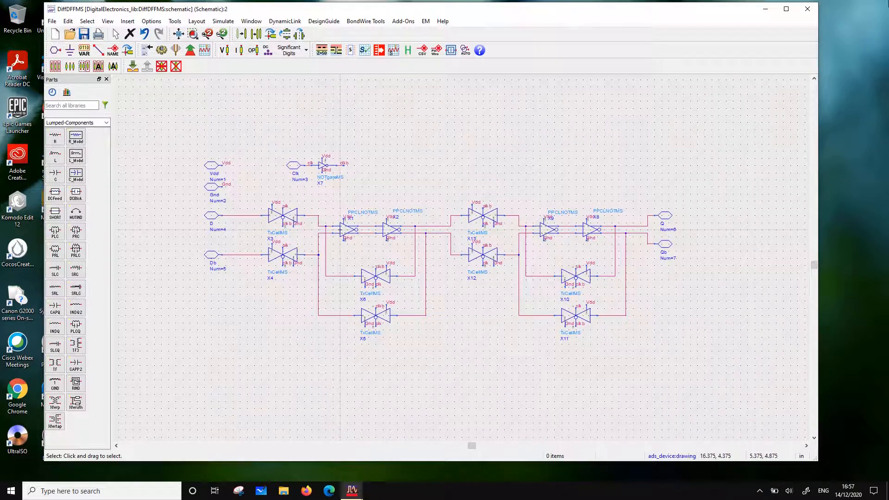
click(807, 8)
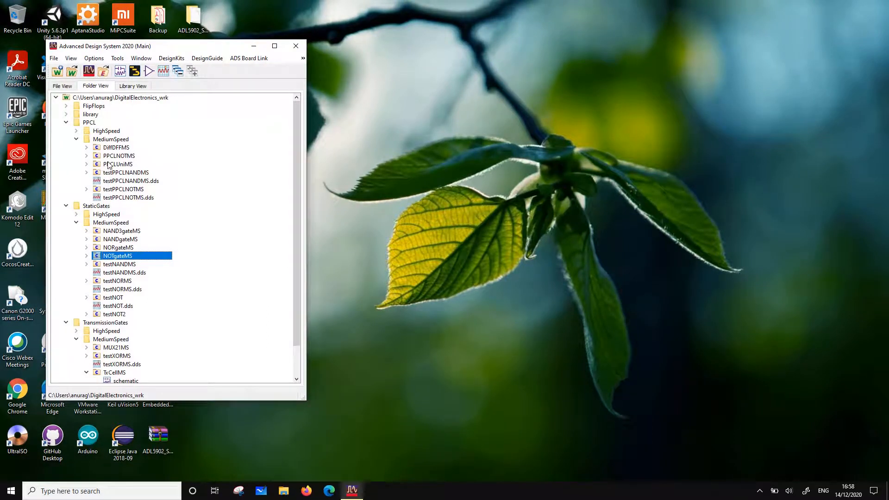
Create a symbol view for the DiffDFFMS cell, auto-generated as a dual symbol from its schematic
click(113, 148)
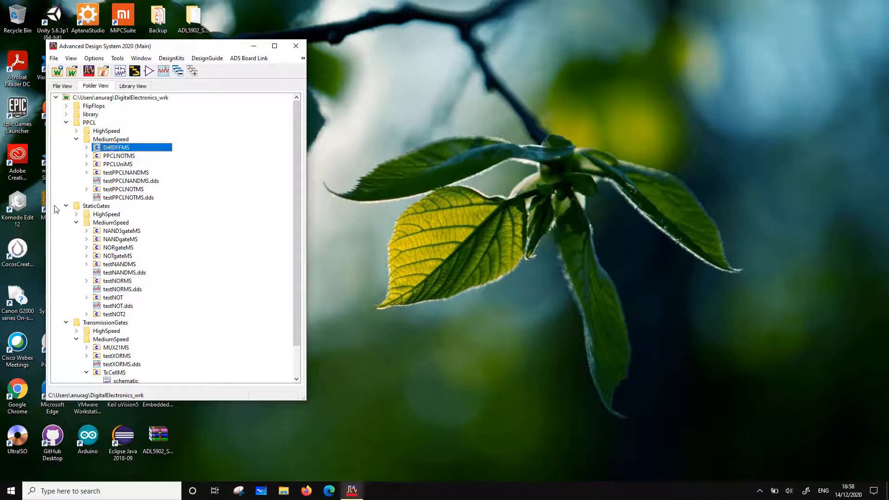
click(86, 148)
right_click(107, 147)
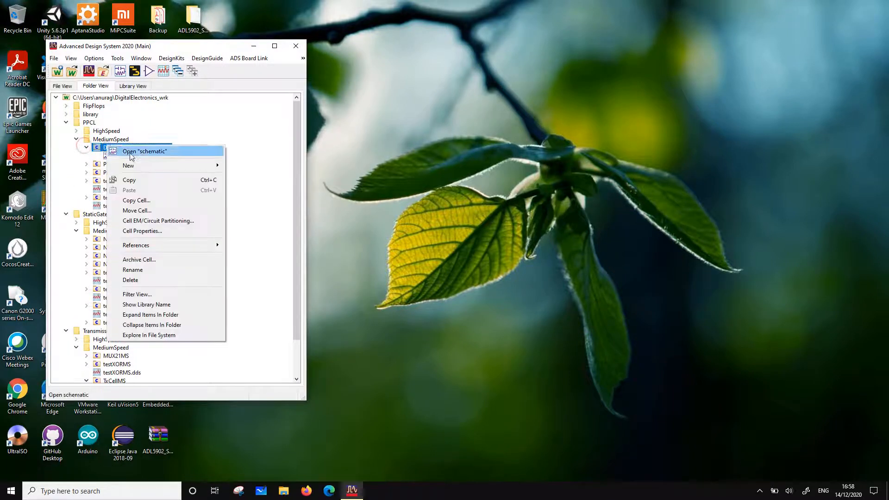
mouse_move(132, 165)
click(254, 189)
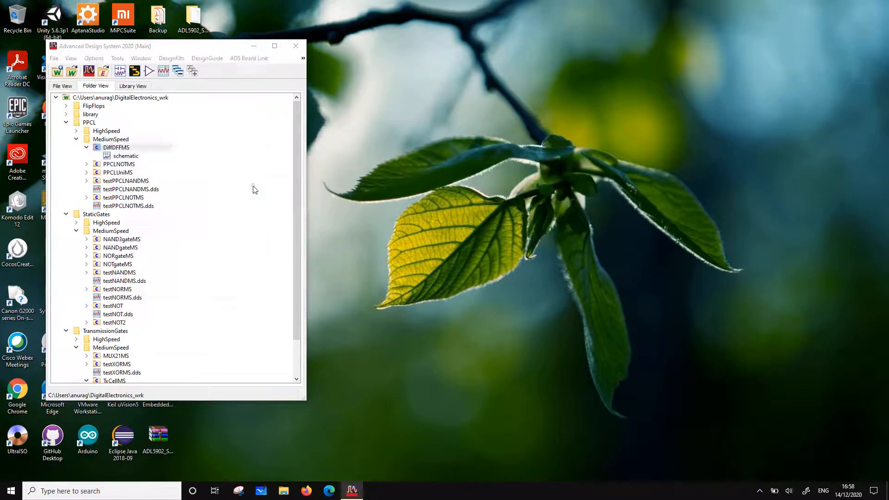
click(172, 248)
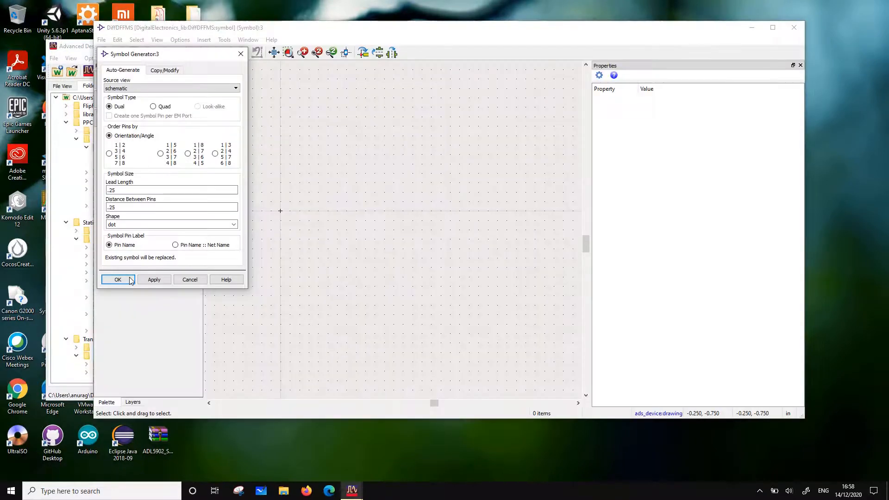
click(130, 280)
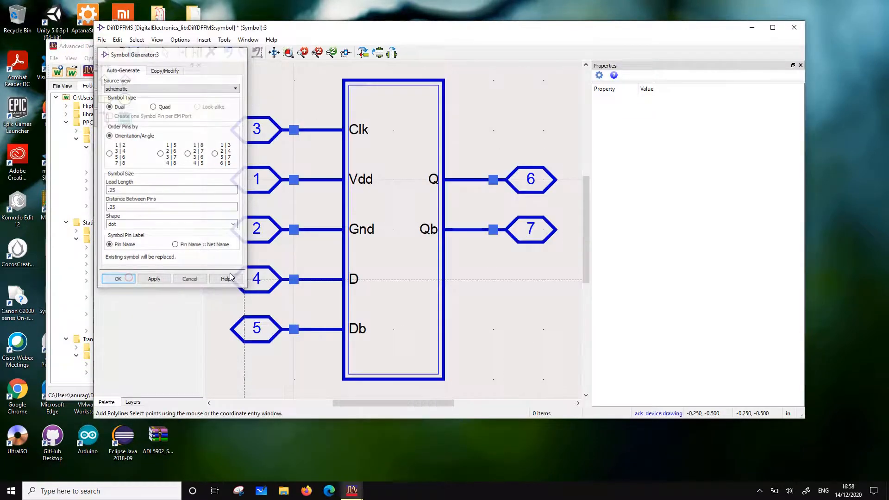
Select the whole generated symbol and move it clear of the origin, to the right of the drawing centre
drag(267, 116, 481, 319)
drag(416, 298, 533, 245)
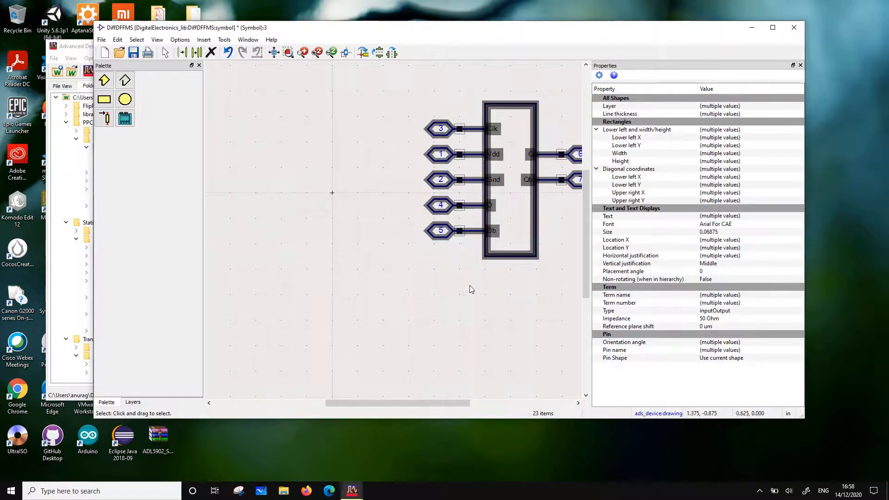
click(470, 288)
Draw a medium-thickness rectangle, 0.75 in wide and 1.25 in high, centred on the origin
click(125, 80)
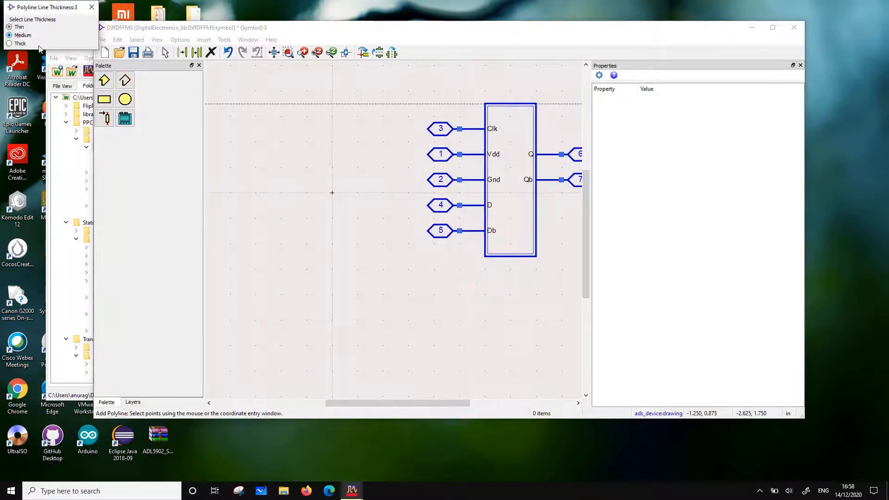
click(100, 103)
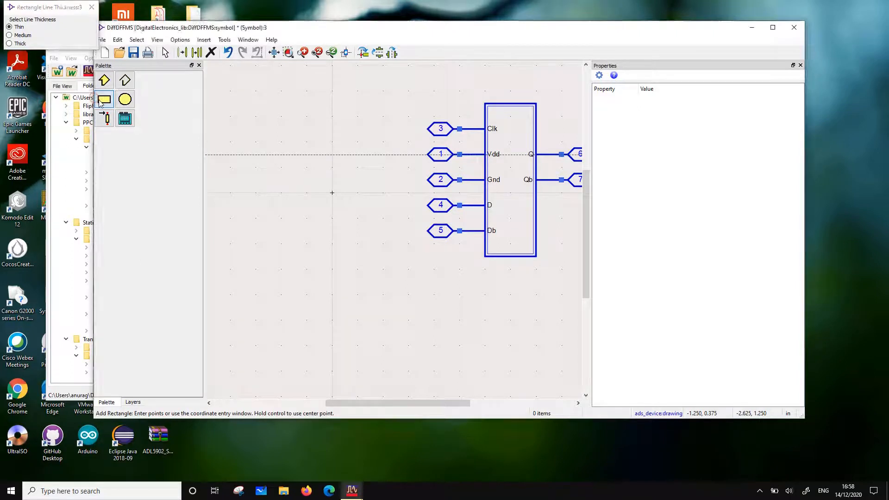
click(289, 128)
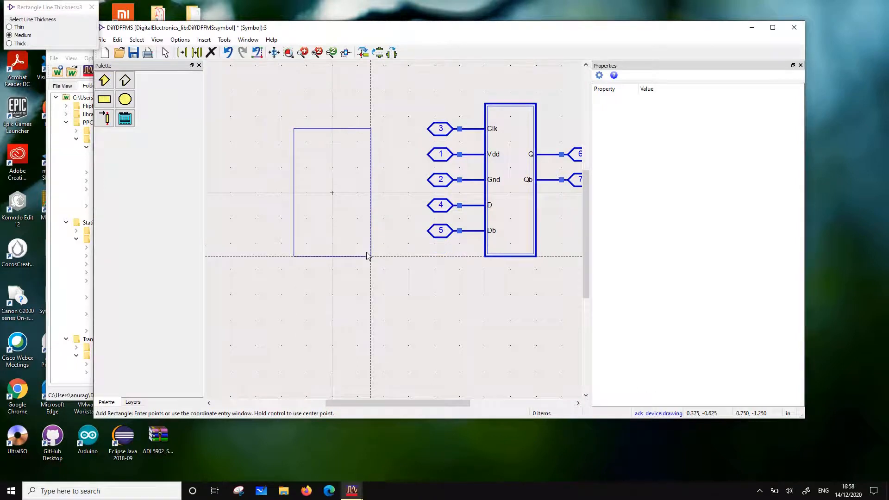
click(369, 256)
Move the D and Db pins to the new rectangle's left edge and the Q and Qb pins to its right edge
drag(405, 196, 291, 206)
click(409, 266)
scroll(442, 238, down, 2)
scroll(440, 222, up, 1)
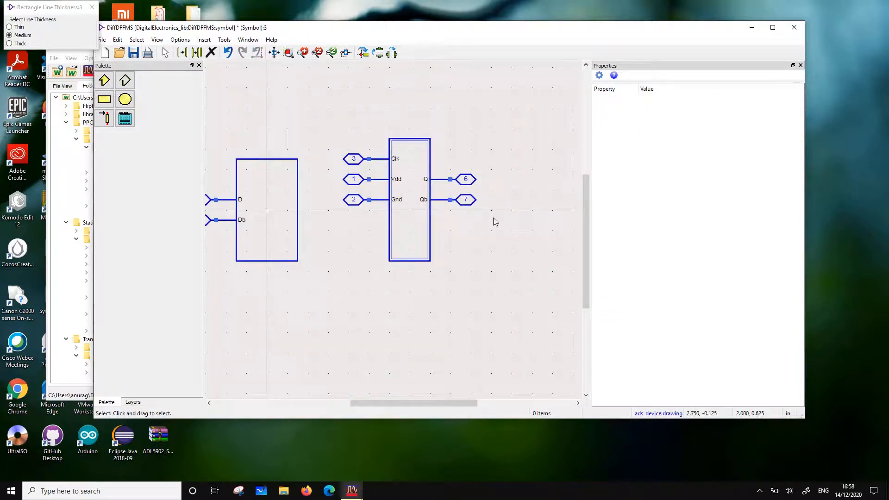
drag(494, 218, 305, 206)
click(351, 278)
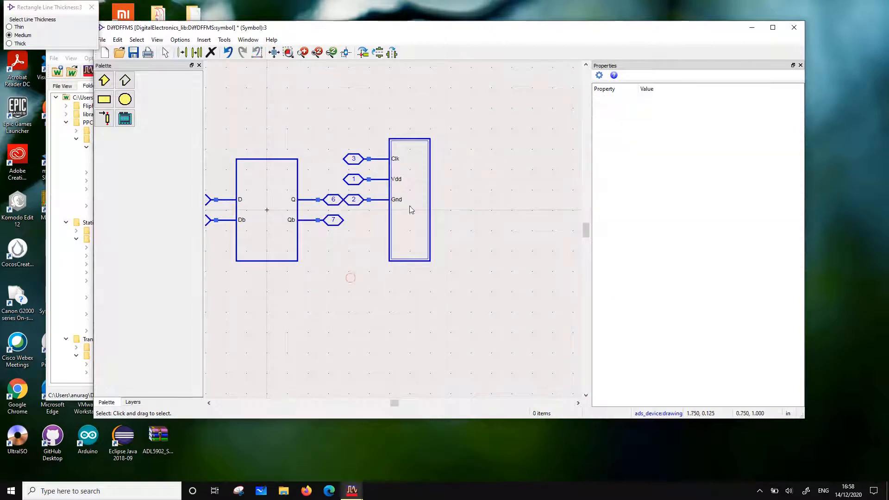
Rotate the Gnd pin to point downward and attach it to the middle of the new rectangle's bottom edge
drag(460, 218, 330, 189)
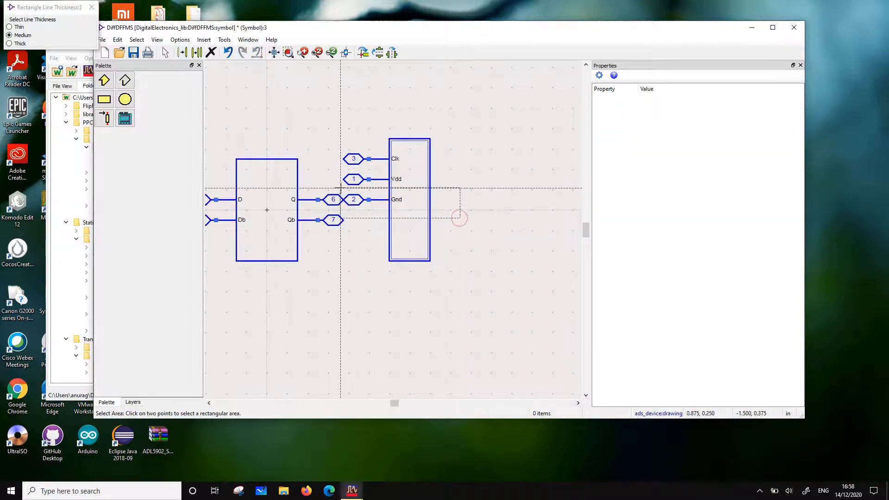
click(343, 190)
click(364, 53)
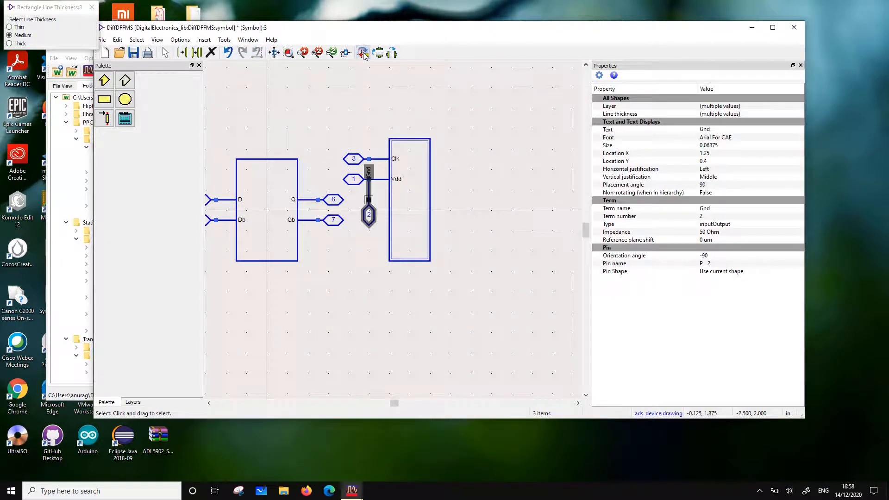
drag(370, 230, 268, 312)
click(317, 312)
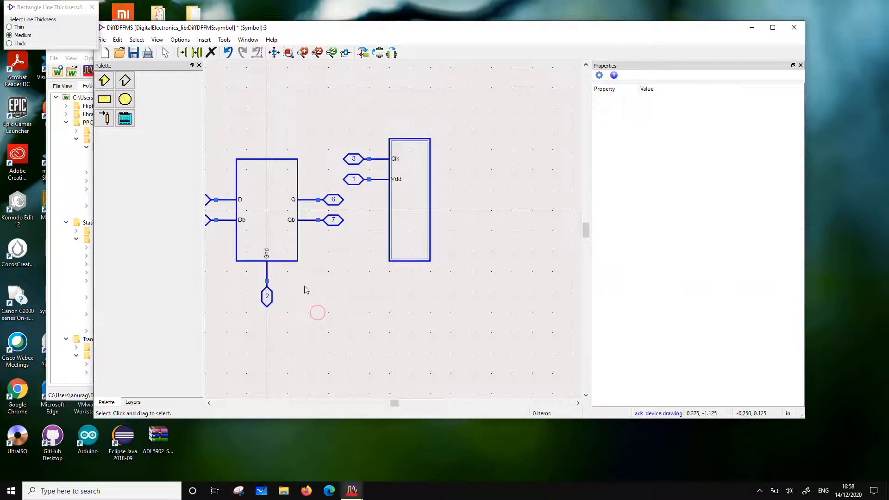
Rotate the Vdd pin to point upward and attach it to the middle of the new rectangle's top edge
drag(338, 169, 428, 191)
click(366, 54)
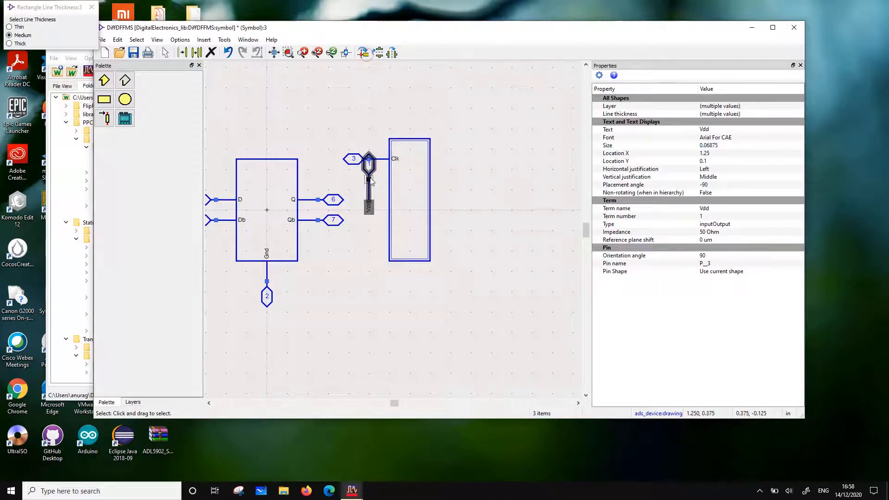
drag(371, 180, 269, 143)
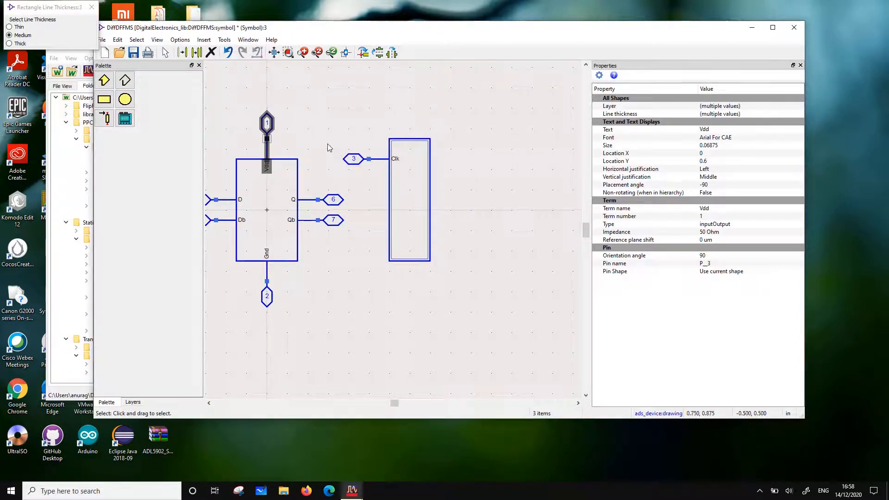
Move the Clk pin to the new rectangle's left edge, directly below Db
drag(328, 143, 402, 177)
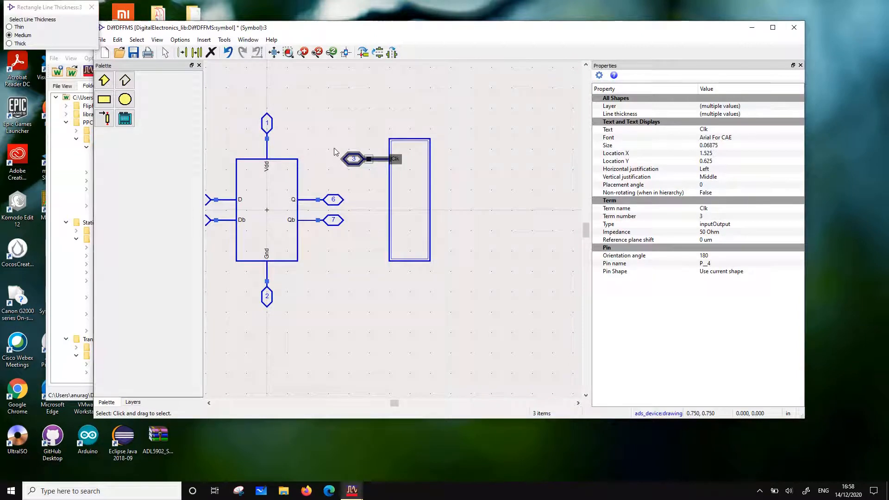
drag(330, 145, 228, 245)
click(304, 279)
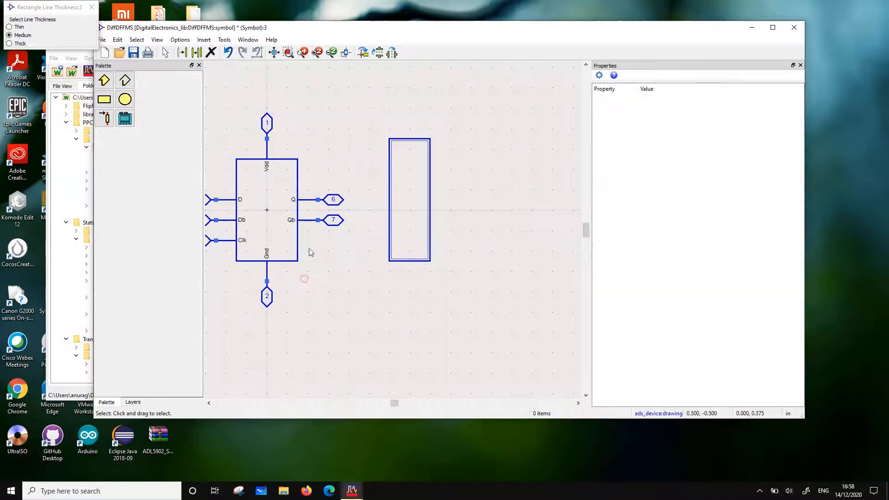
Delete the empty auto-generated symbol body to the right of the new symbol
scroll(311, 250, down, 1)
drag(389, 124, 485, 264)
click(485, 264)
key(Delete)
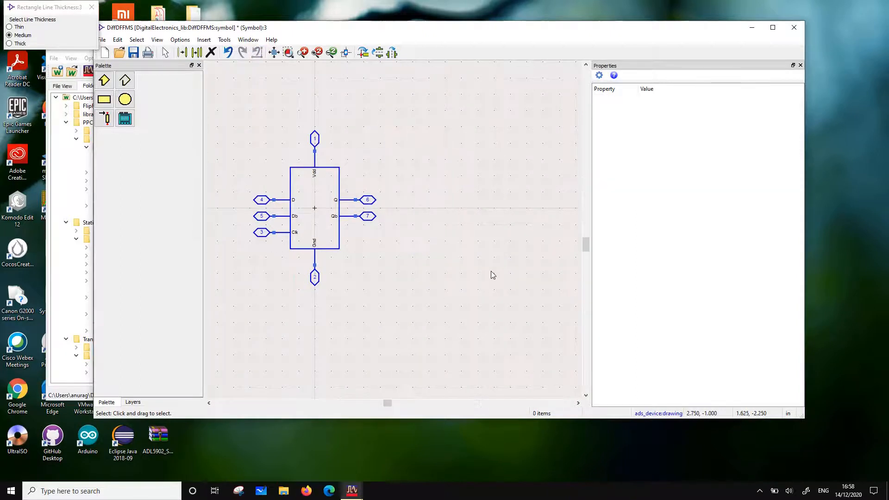
Shorten the symbol's rectangle by lowering its top edge, and move the Vdd pin down onto that edge
click(263, 118)
click(291, 169)
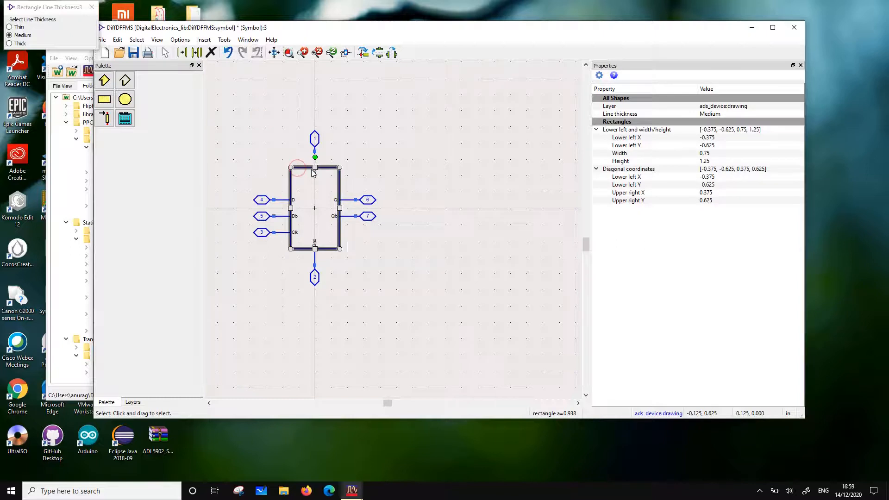
drag(315, 168, 315, 184)
click(407, 158)
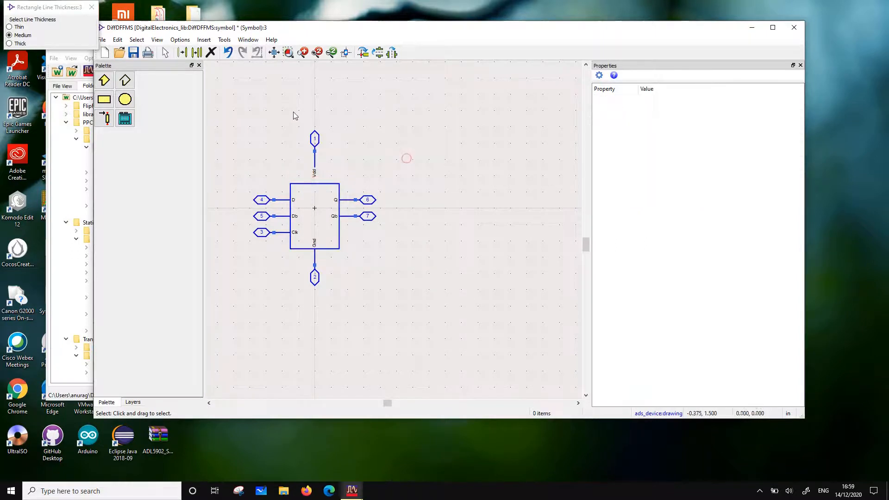
drag(294, 112, 317, 178)
click(375, 150)
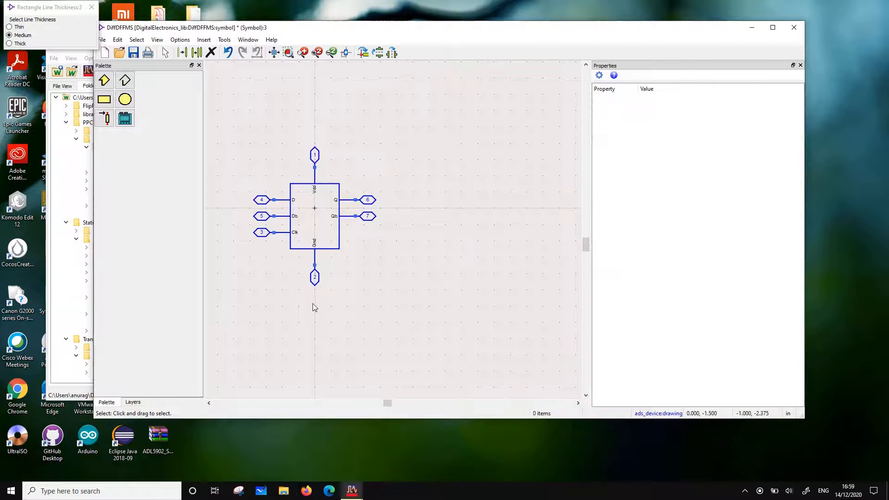
Select the entire symbol and shift it slightly upward so its body is centred on the origin
click(404, 313)
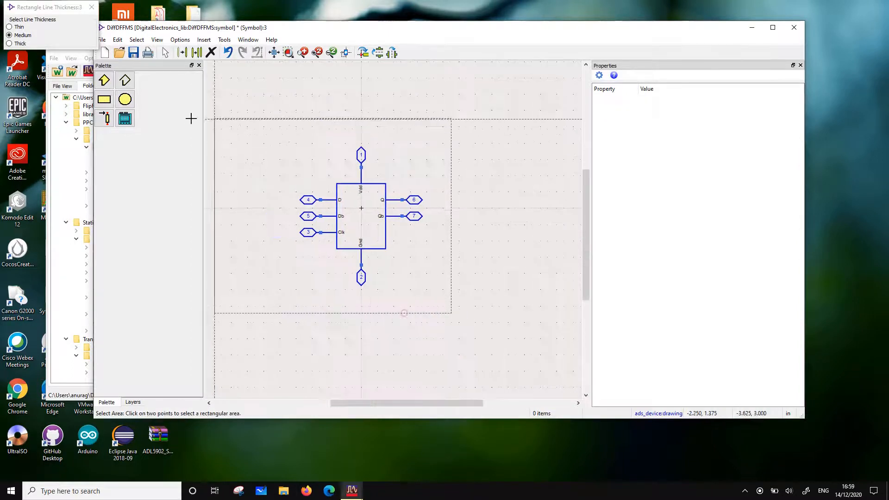
click(247, 117)
drag(409, 236, 413, 233)
click(451, 248)
Turn off snapping and shorten the Clk pin's lead to 0.175 in, leaving a gap before the body
scroll(394, 235, up, 5)
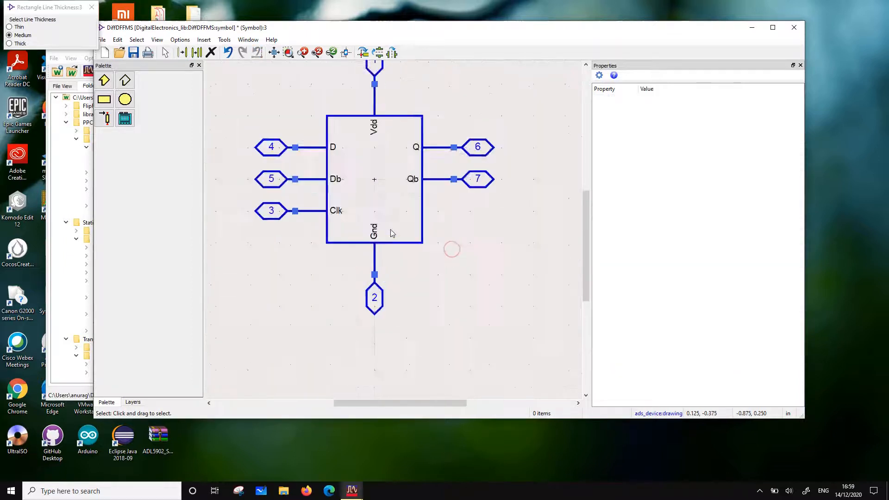
click(157, 40)
mouse_move(180, 40)
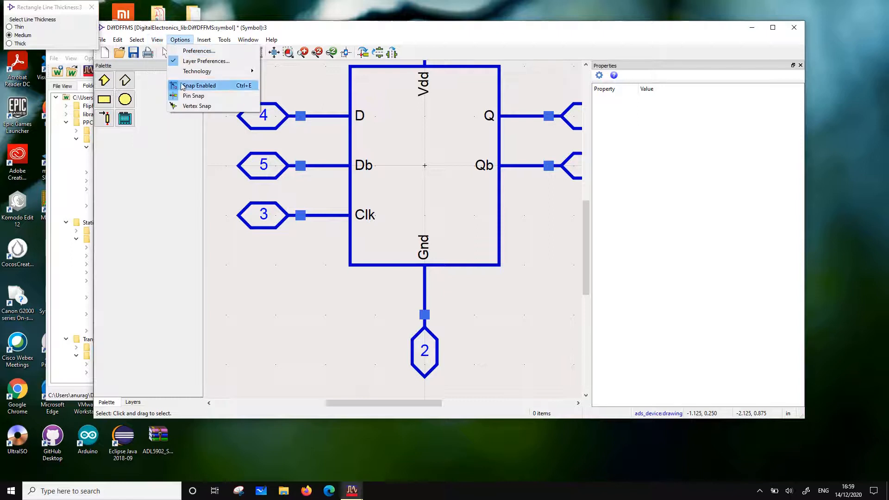
click(185, 86)
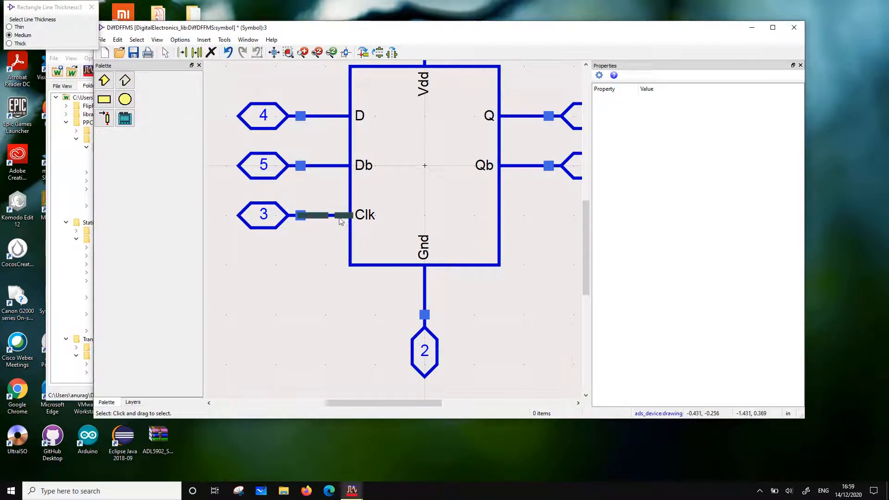
drag(352, 216, 336, 215)
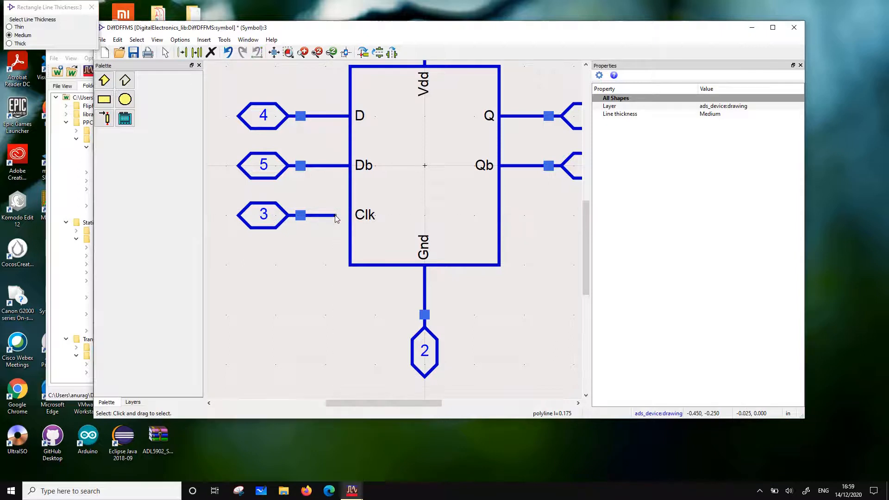
Draw a medium-thickness circle of about 0.0375 in radius and place it between the Clk lead and the body as an inversion bubble
click(125, 100)
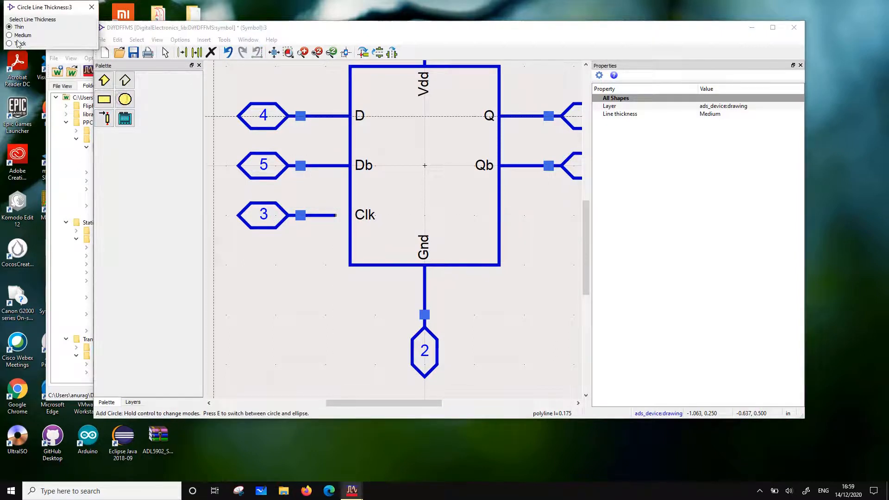
click(324, 254)
key(Escape)
drag(322, 253, 346, 231)
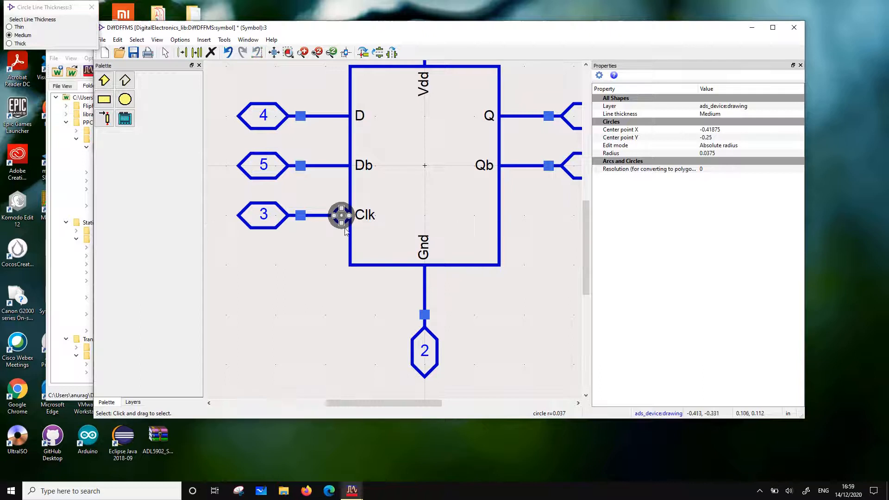
click(331, 262)
Draw a medium-thickness polyline clock triangle inside the body's left edge, pointing right beside the inversion bubble
click(125, 80)
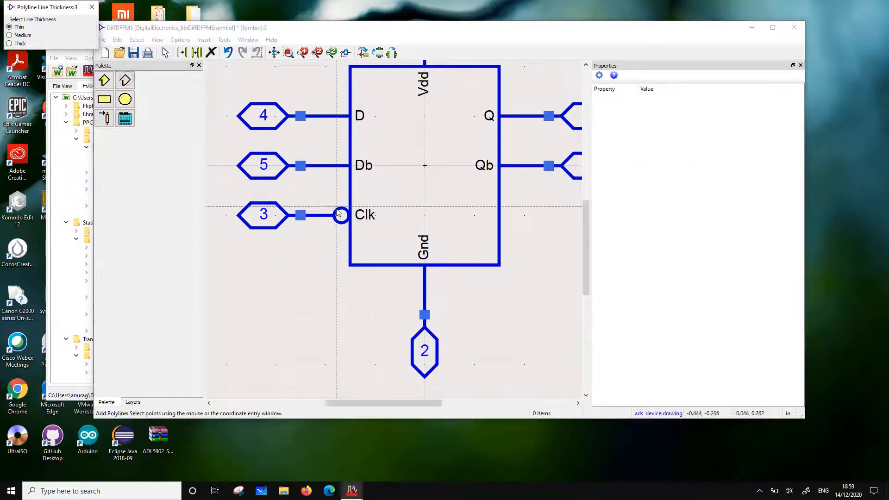
click(24, 35)
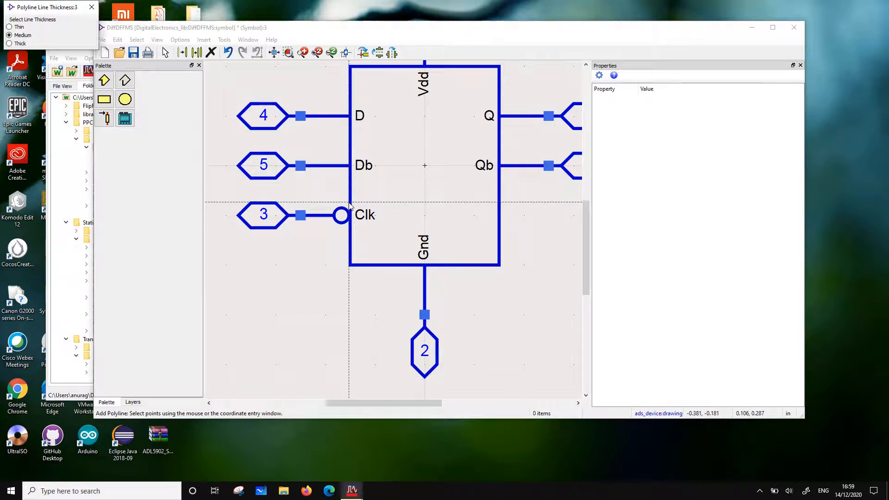
click(351, 204)
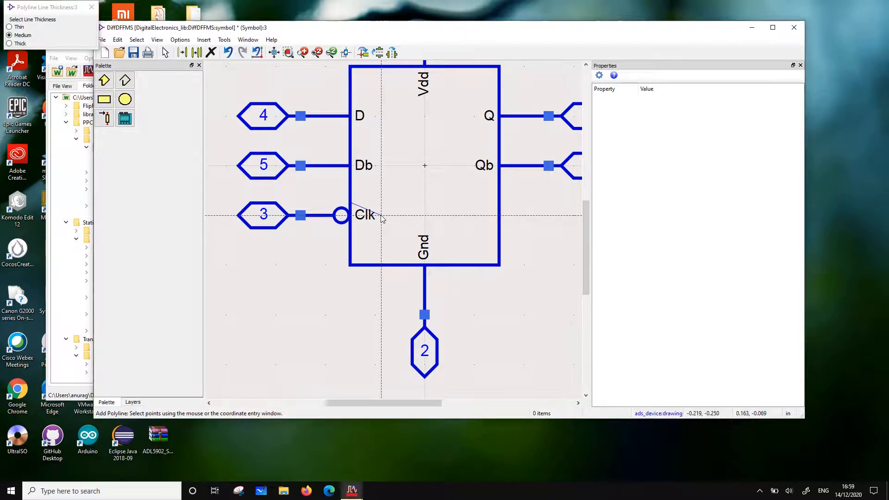
click(380, 215)
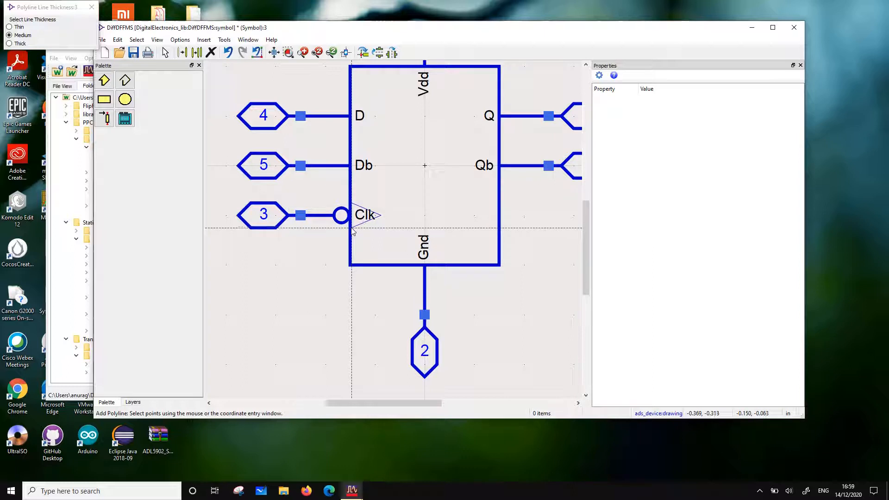
double_click(351, 227)
key(Escape)
Move the Clk label above the clock triangle and turn snapping back on
drag(359, 216, 362, 201)
click(268, 270)
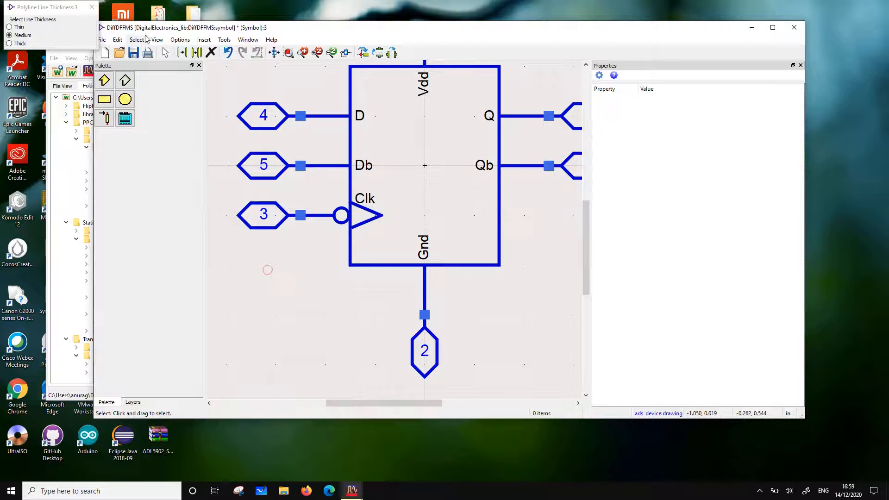
click(179, 40)
click(195, 83)
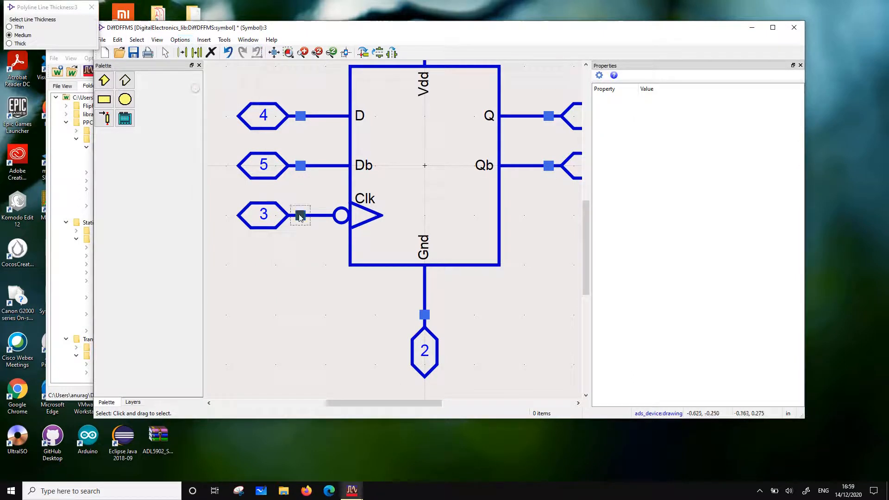
Save the finished DiffDFFMS symbol and close its symbol window
click(134, 55)
scroll(397, 227, down, 5)
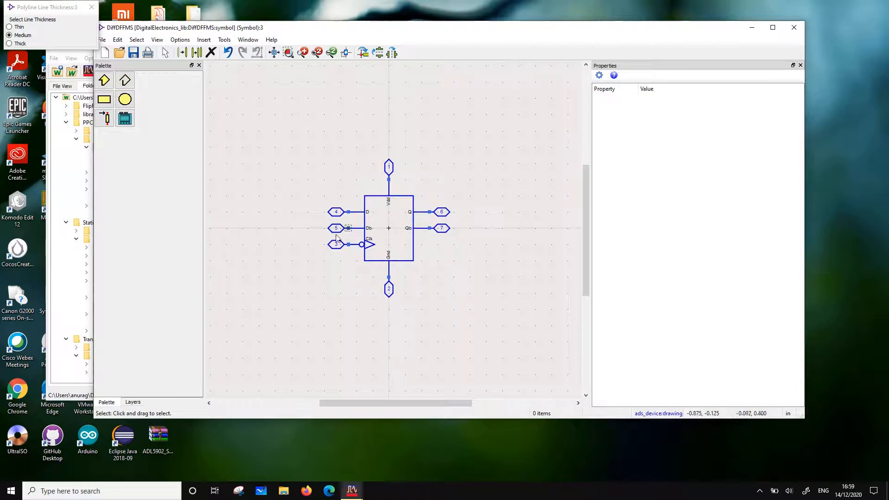
click(794, 29)
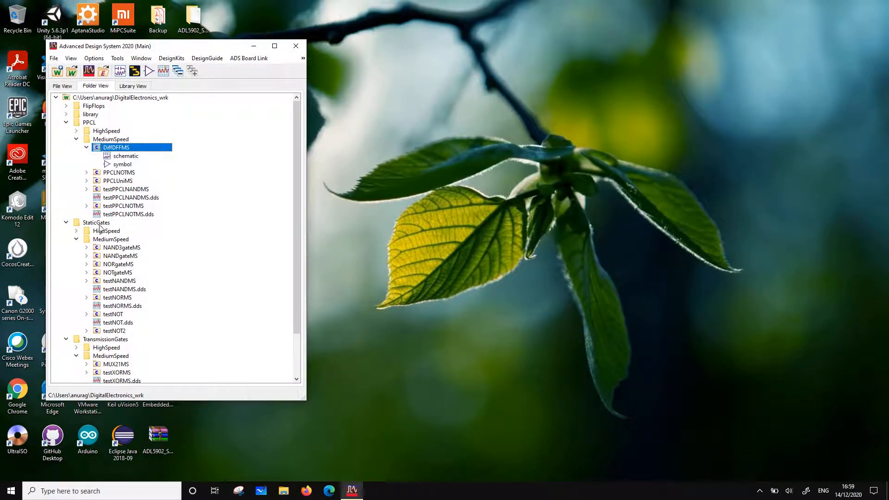
Start copying the DiffDFFMS cell under the new name DiffDFFHS, excluding the referenced PPCLNOTMS and TxCellMS cells from the copy
click(76, 131)
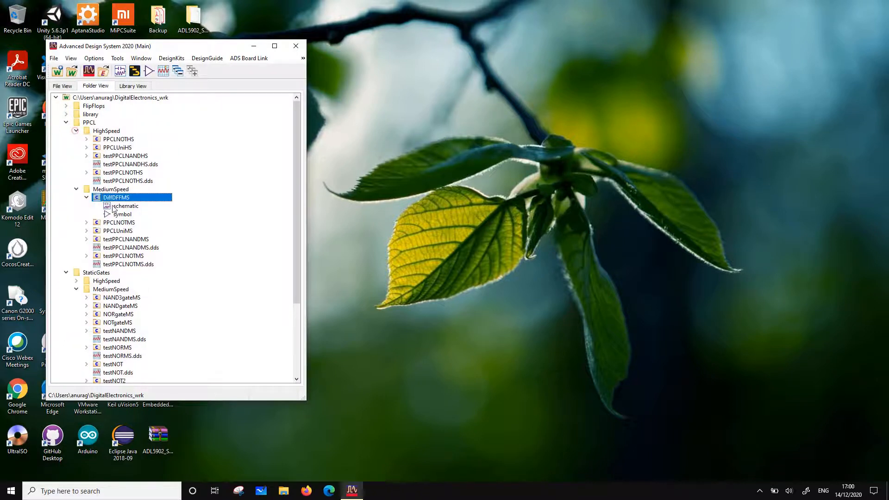
right_click(117, 202)
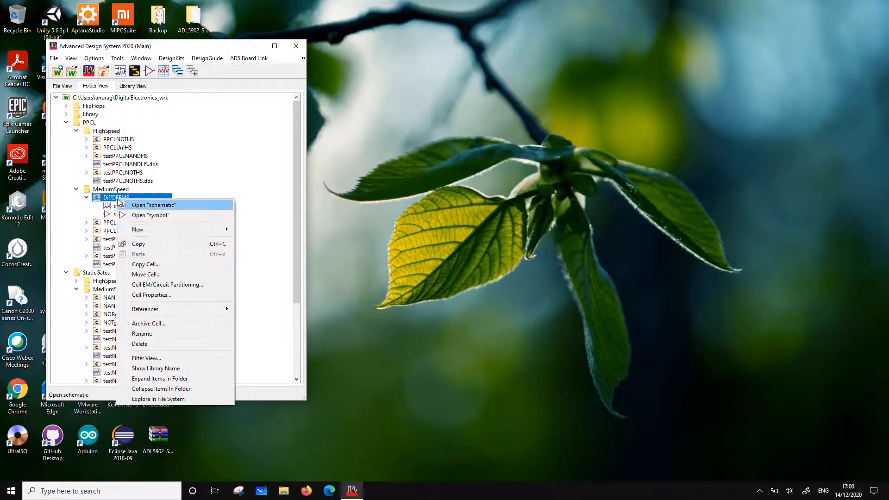
click(159, 263)
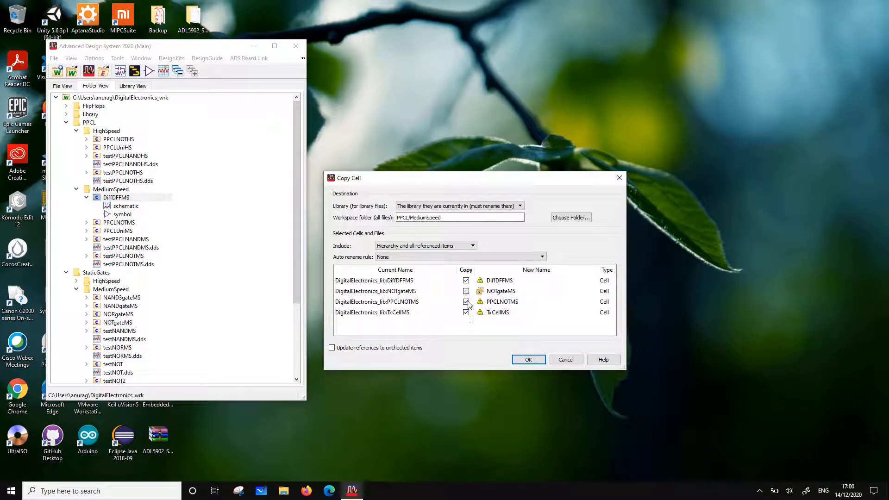
click(466, 301)
click(466, 313)
click(511, 280)
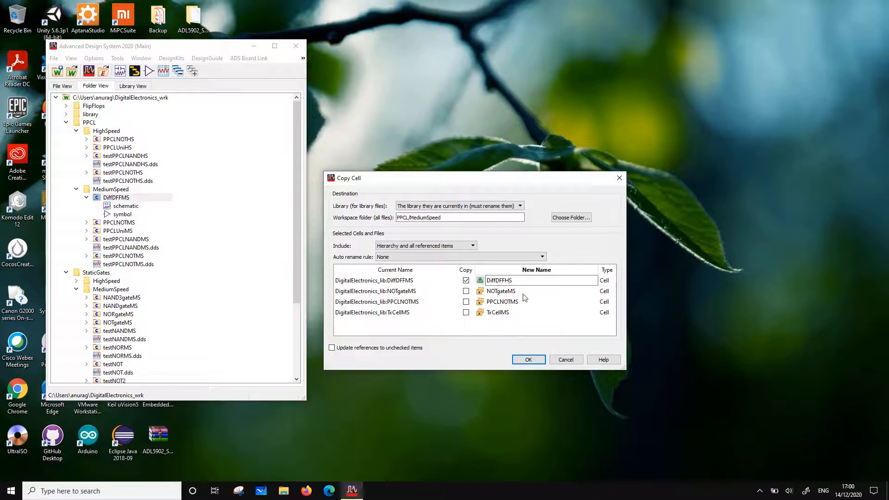
text(H)
Set the copy's destination to the PPCL/HighSpeed workspace folder and carry out the copy
click(566, 219)
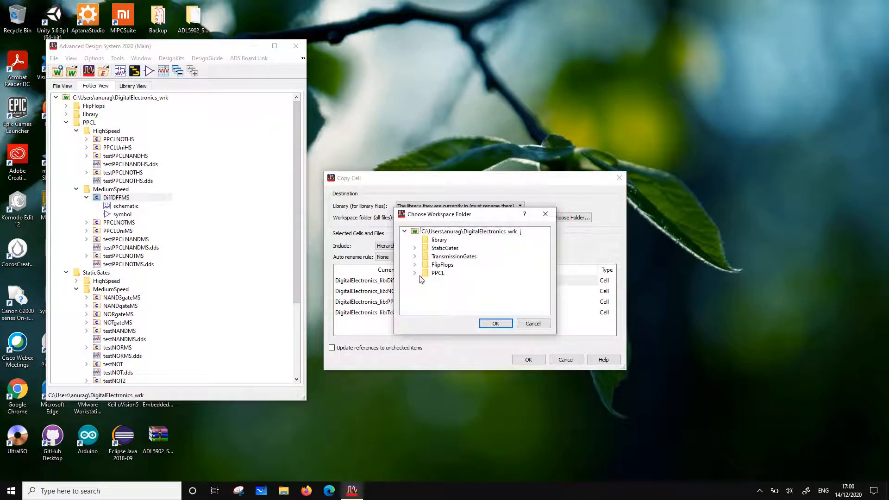
click(414, 273)
click(454, 290)
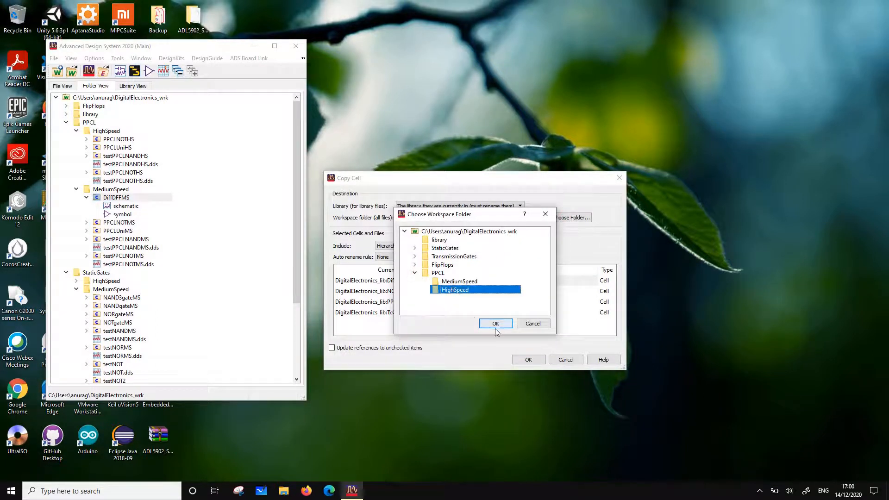
click(496, 323)
click(535, 363)
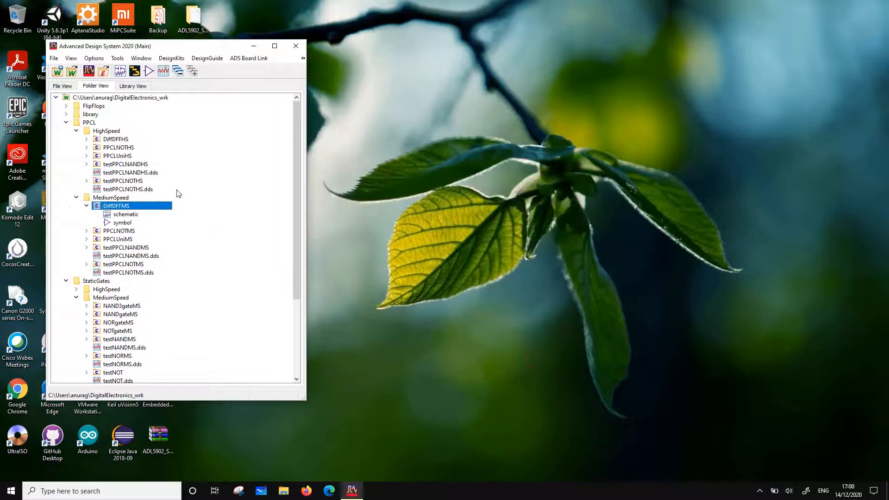
Open the DiffDFFHS schematic and change the input transmission gates X3 and X4 to TxCellHS
click(86, 140)
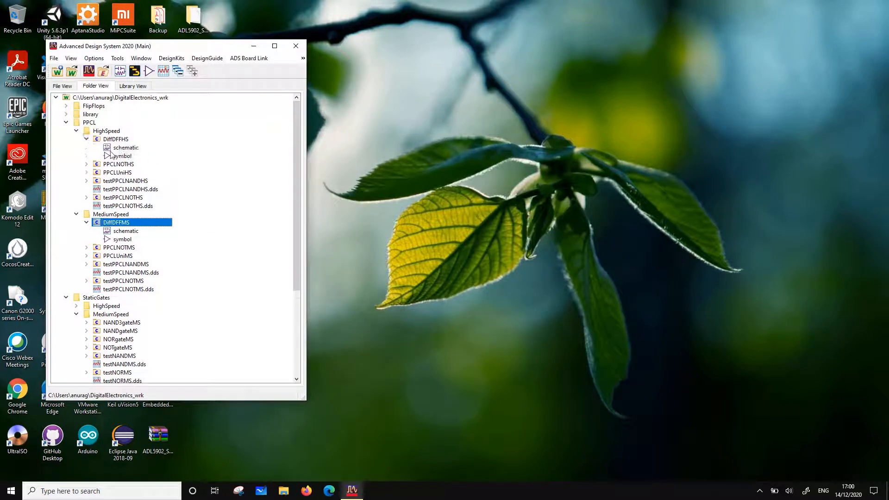
double_click(130, 151)
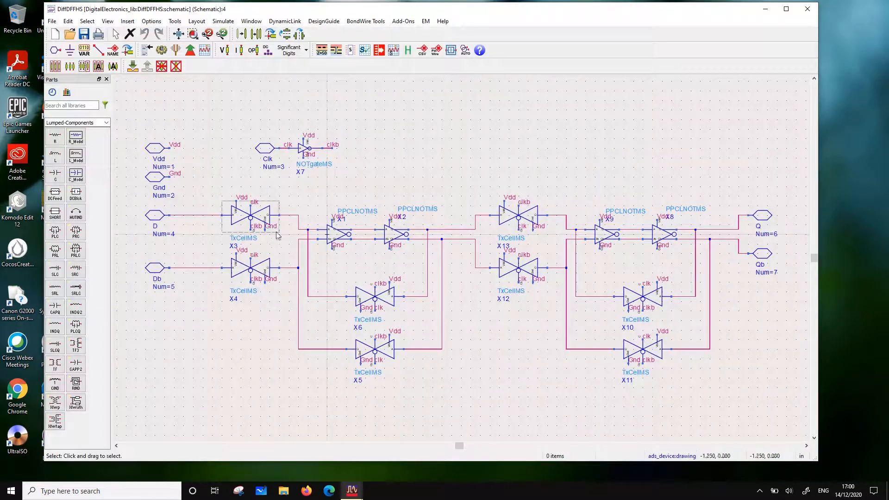
double_click(249, 239)
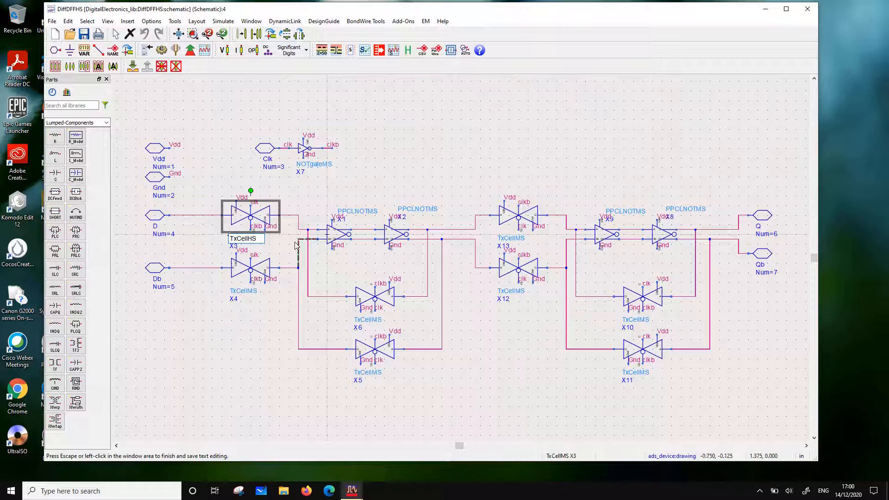
click(256, 287)
double_click(256, 293)
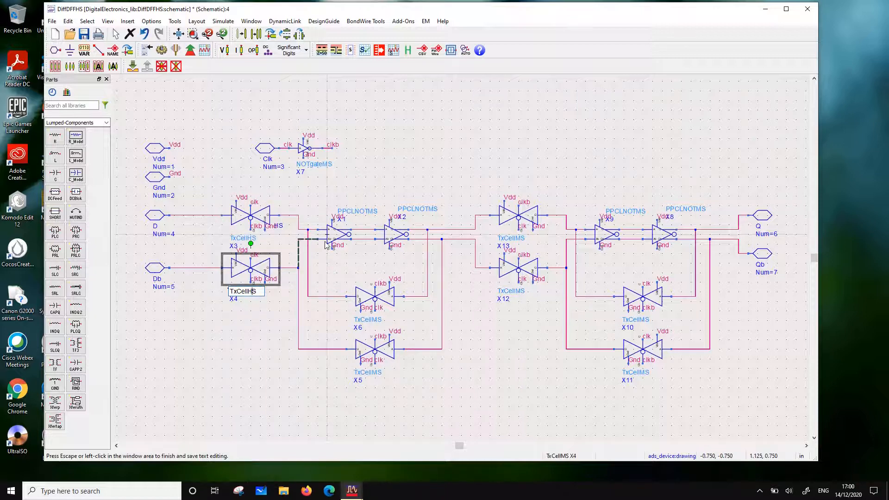
click(376, 168)
Change the first-stage inverters X1 and X2 to PPCLNOTHS
double_click(364, 214)
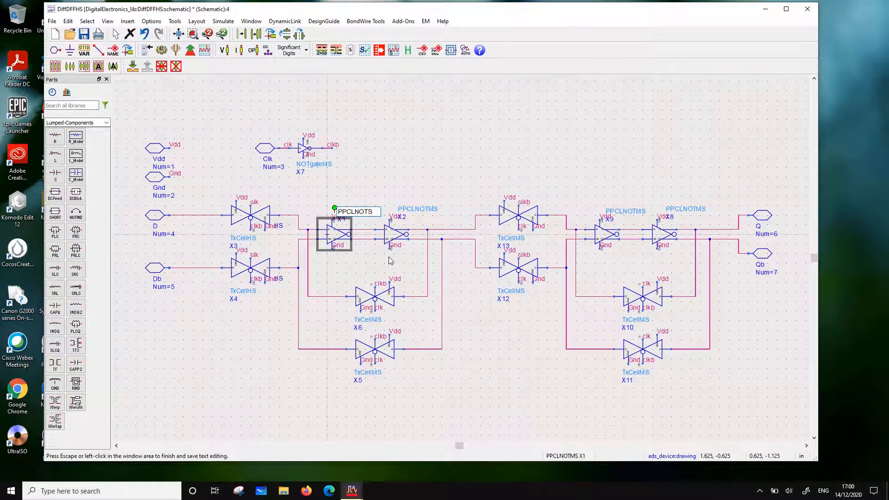
click(388, 174)
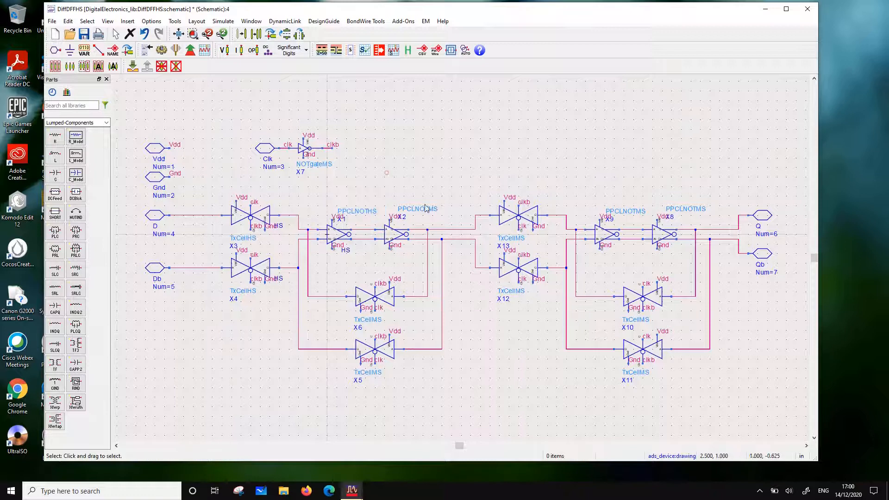
double_click(435, 209)
click(435, 209)
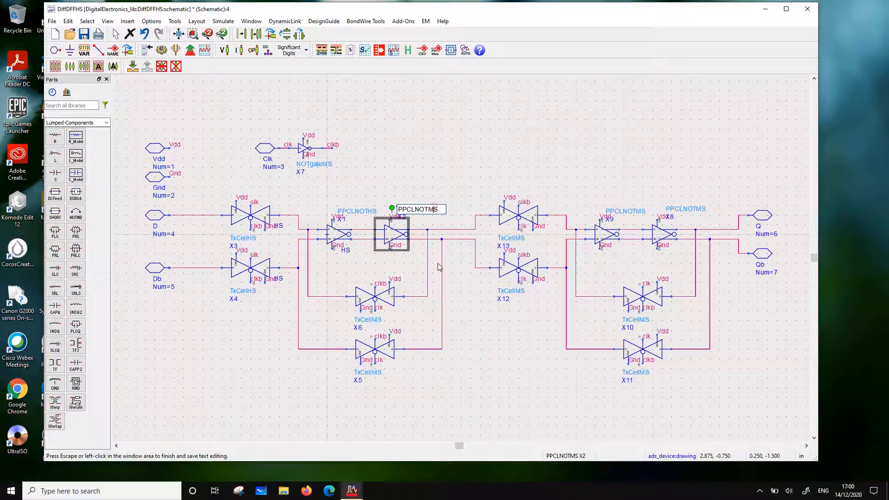
key(BackSpace)
text(H)
click(435, 162)
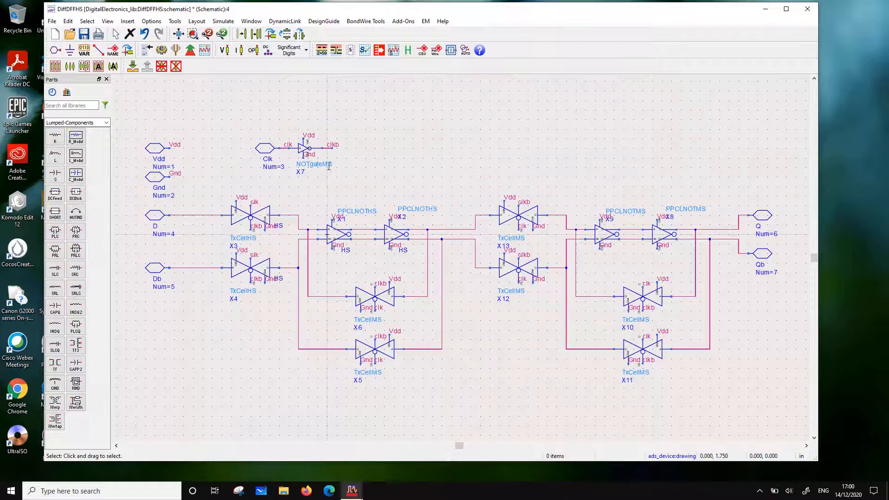
Change the clock inverter X7 to NOTgateHS
double_click(328, 166)
text(H)
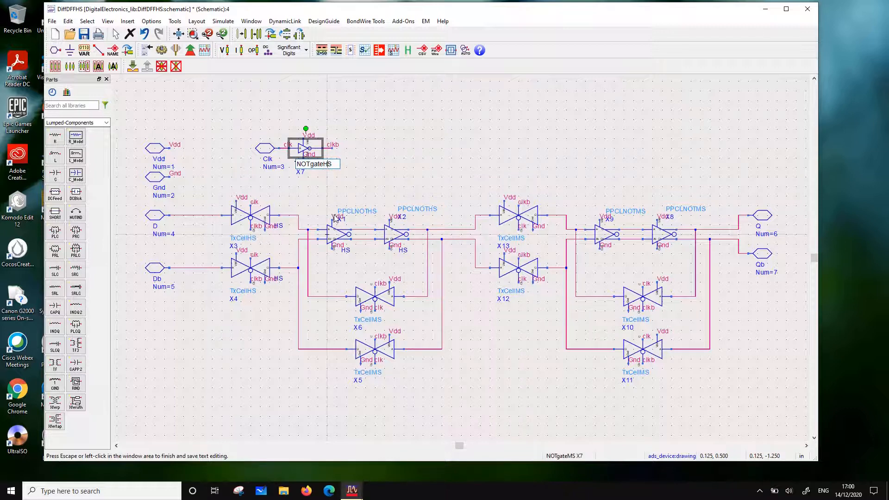
click(418, 163)
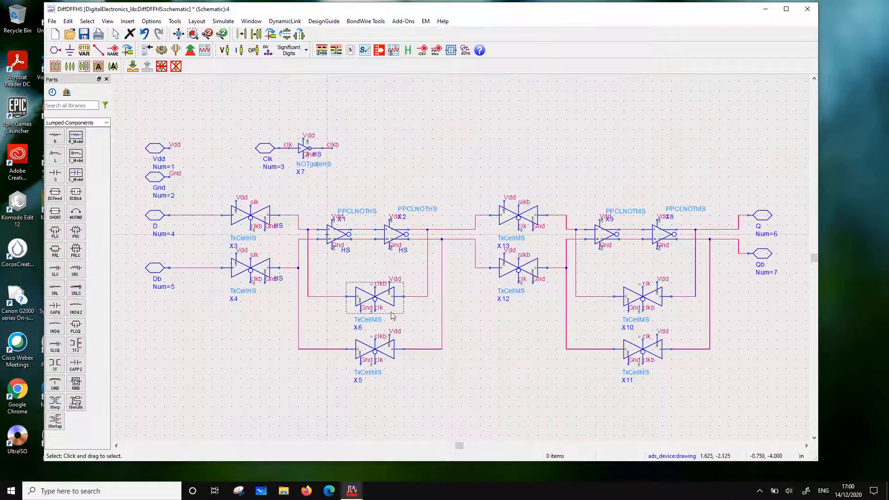
Change the first-stage feedback transmission gates X6 and X5 to TxCellHS
double_click(377, 321)
key(BackSpace)
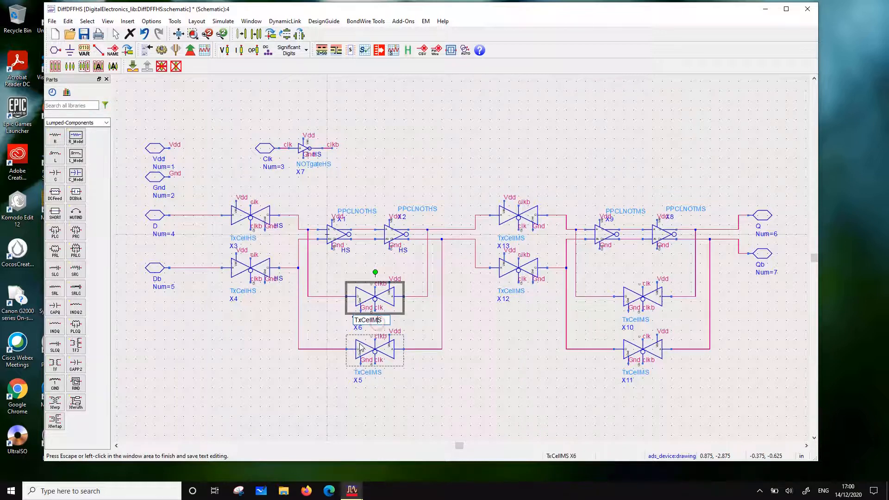
text(H)
click(422, 375)
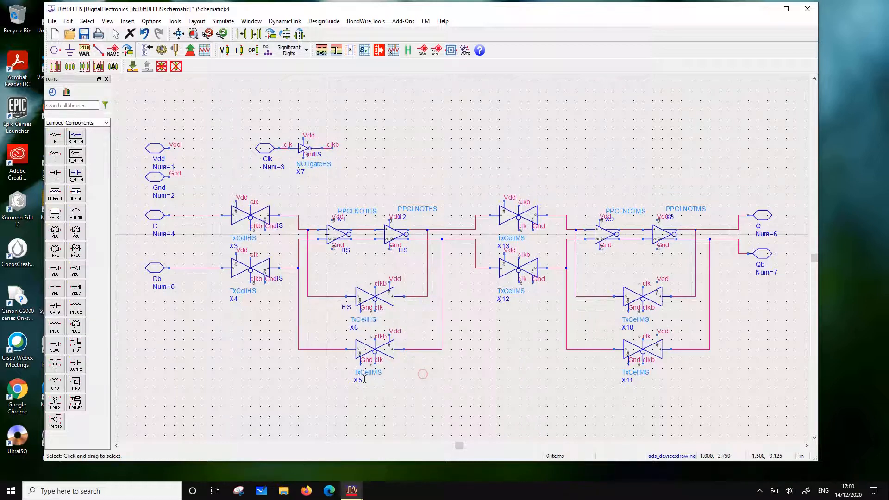
double_click(375, 374)
key(BackSpace)
text(H)
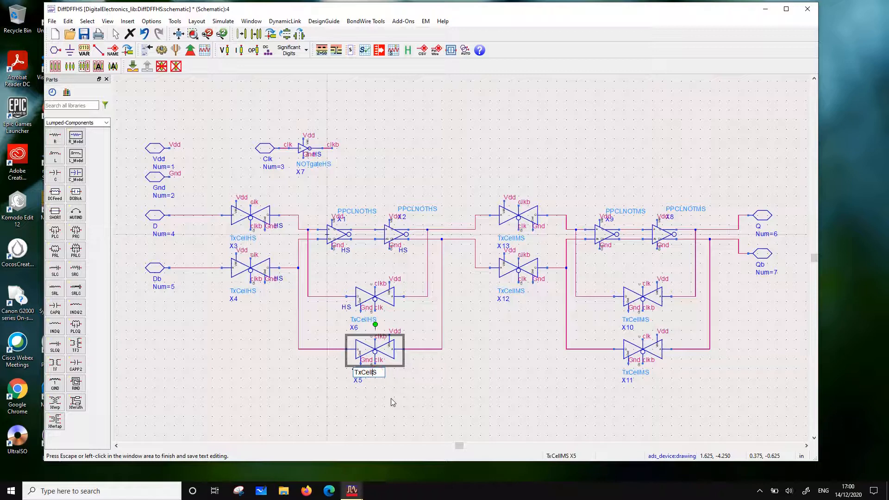
click(438, 398)
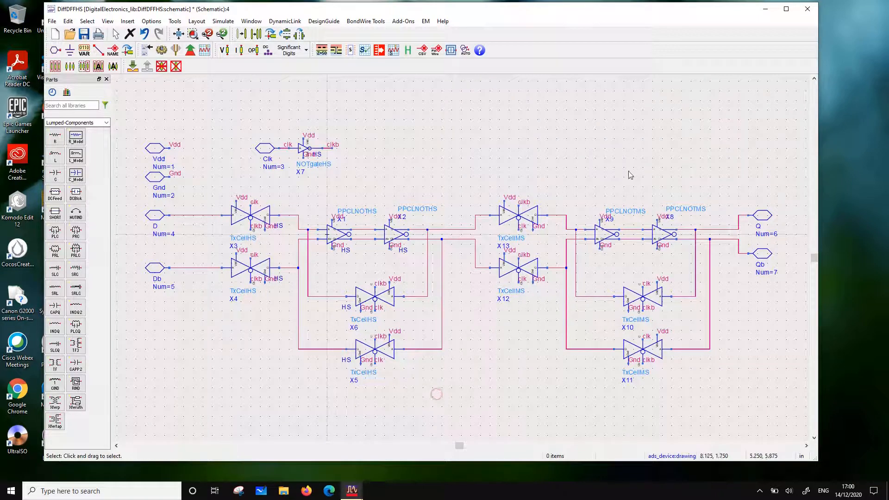
Change the second-stage input transmission gates X13 and X12 to TxCellHS
double_click(525, 237)
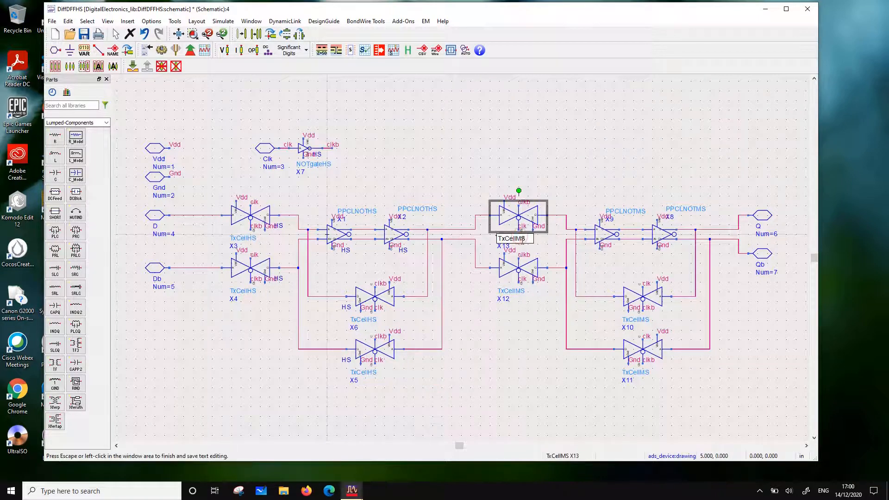
key(BackSpace)
text(H)
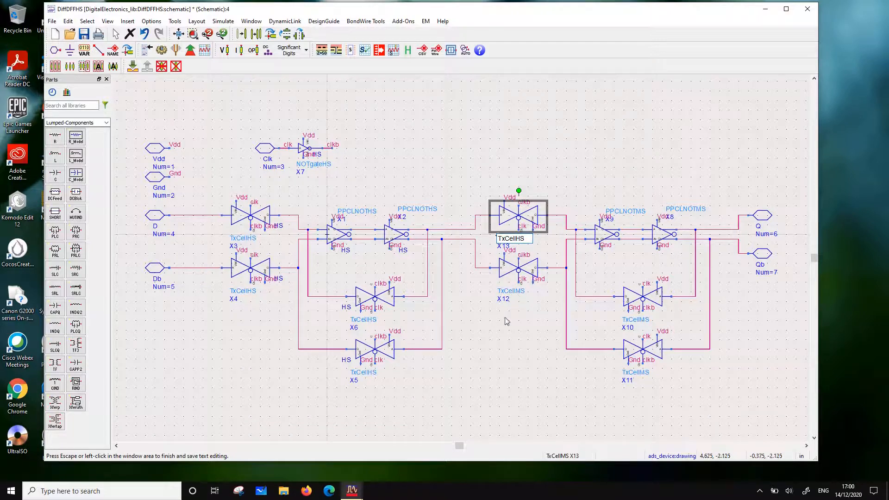
click(511, 349)
double_click(520, 291)
key(BackSpace)
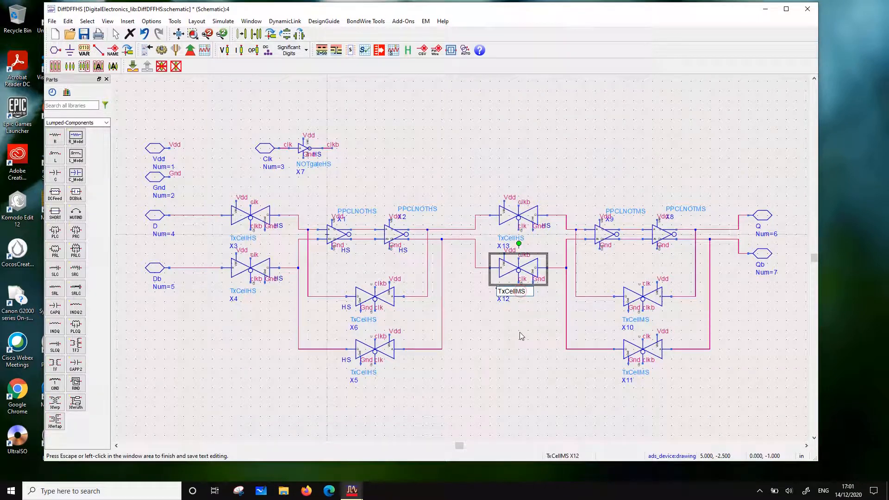
text(H)
click(597, 182)
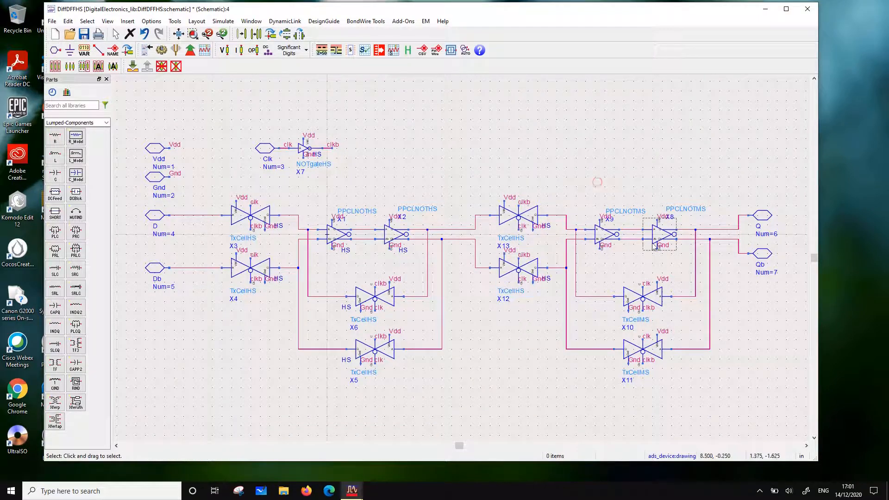
Change the second-stage inverters X9 and X8 to PPCLNOTHS
click(634, 213)
click(641, 212)
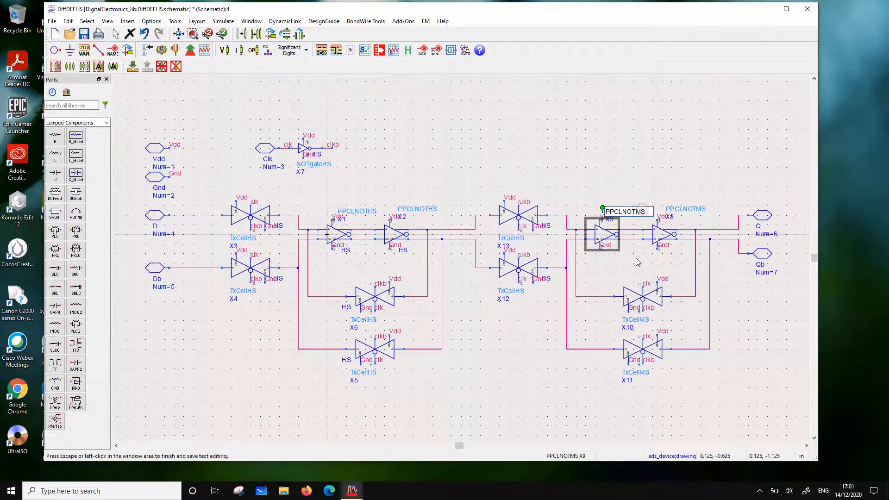
key(BackSpace)
text(H)
click(618, 177)
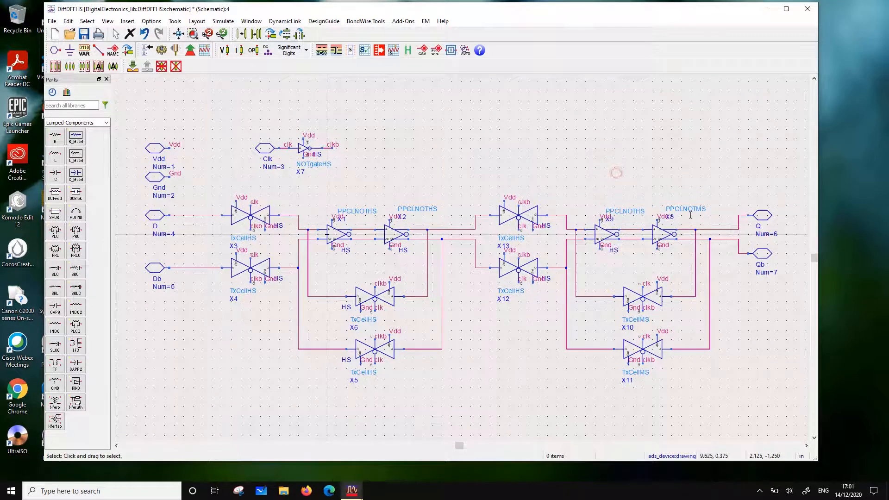
click(701, 211)
click(706, 209)
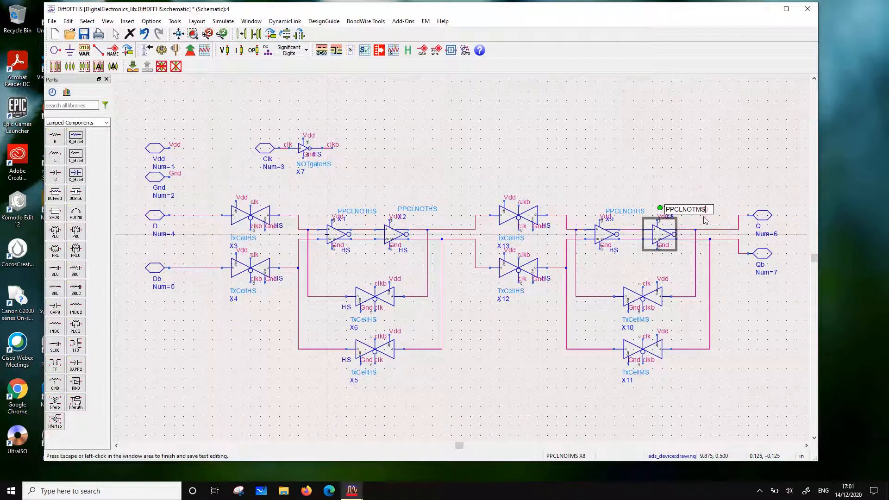
click(701, 210)
key(BackSpace)
click(698, 159)
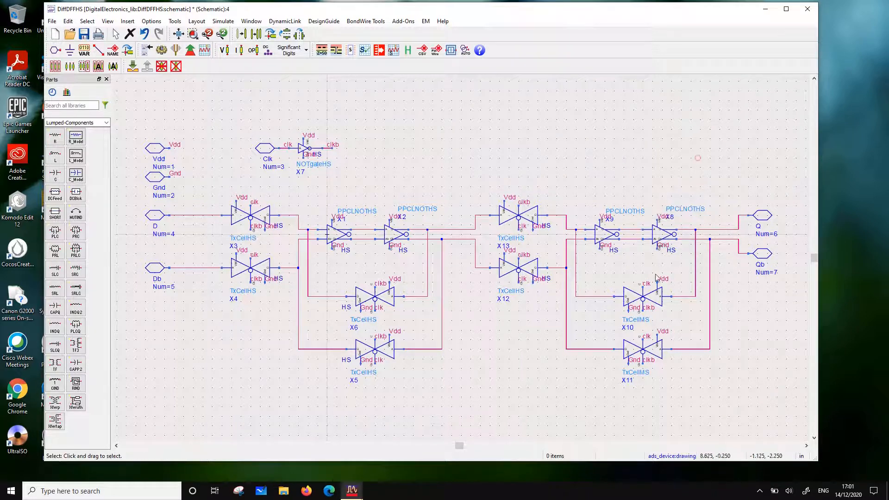
Change the second-stage feedback transmission gates X10 and X11 to TxCellHS
click(640, 323)
click(641, 320)
key(BackSpace)
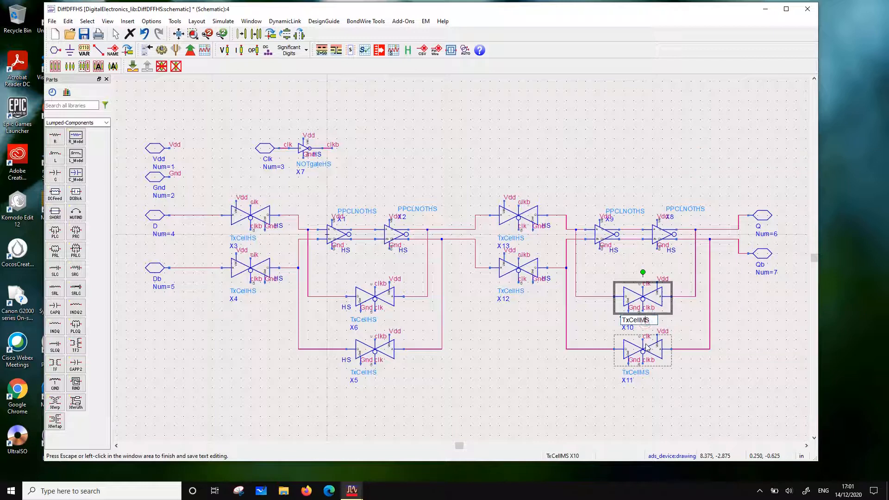
text(H)
click(735, 333)
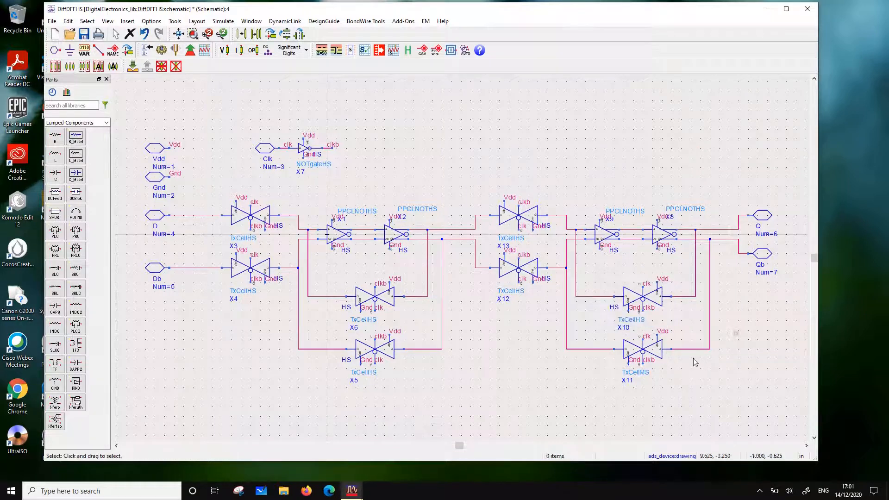
click(643, 374)
click(647, 374)
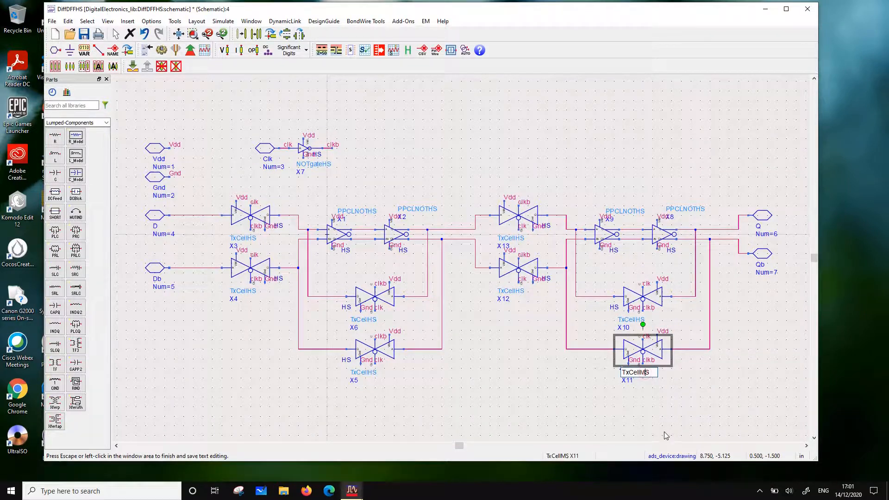
key(BackSpace)
text(H)
click(724, 405)
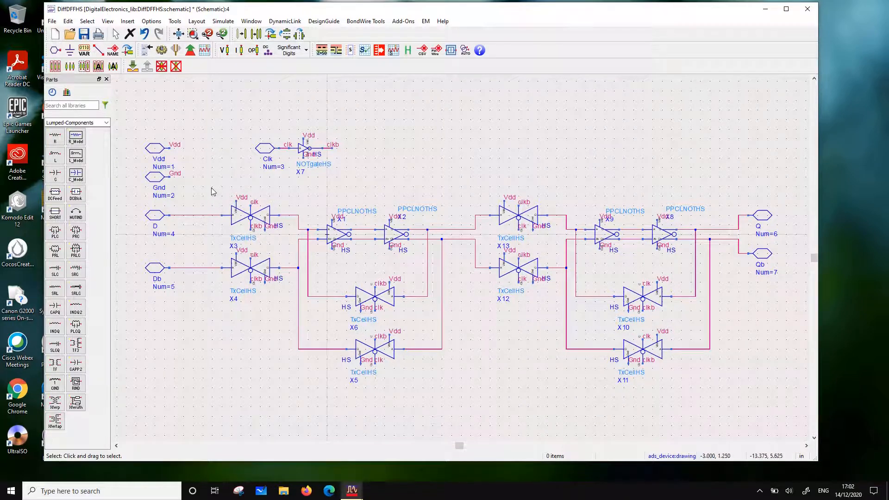
Save the finished DiffDFFHS schematic and close its window
click(84, 36)
click(84, 35)
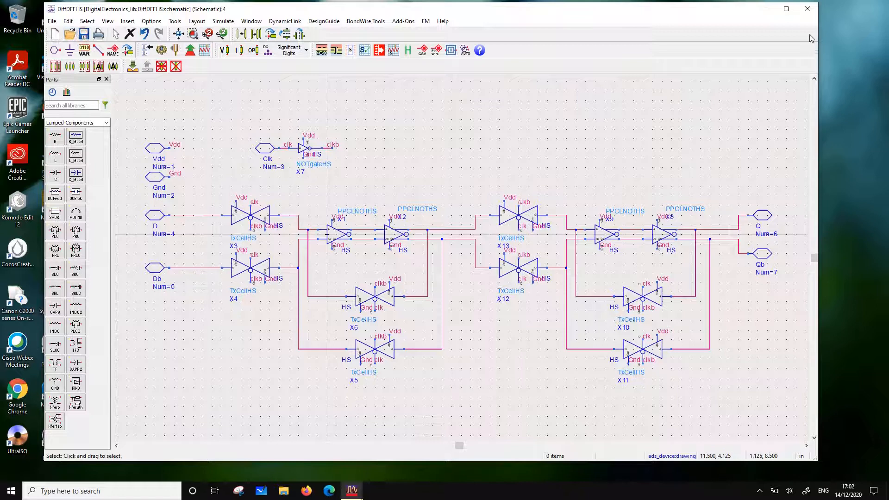
click(807, 9)
Open the DiffDFFHS symbol and add the text "HS" outside the lower corner of its body, below the Q and Qb pins
double_click(121, 156)
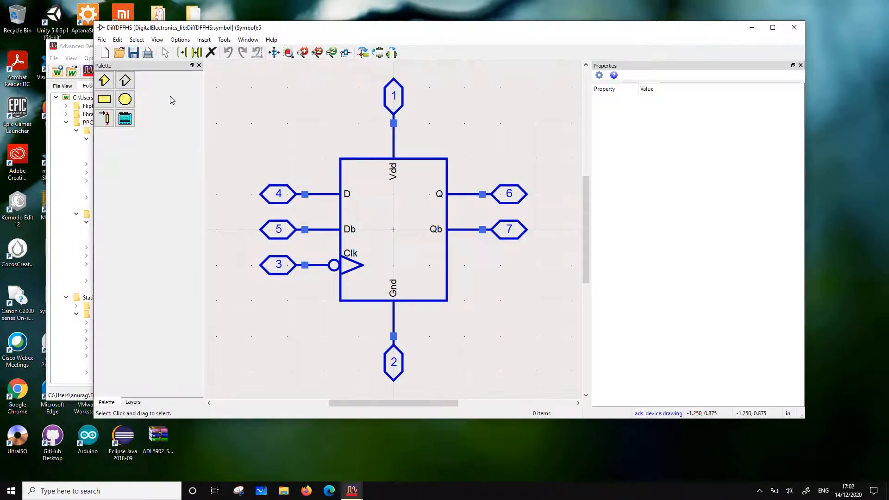
click(203, 39)
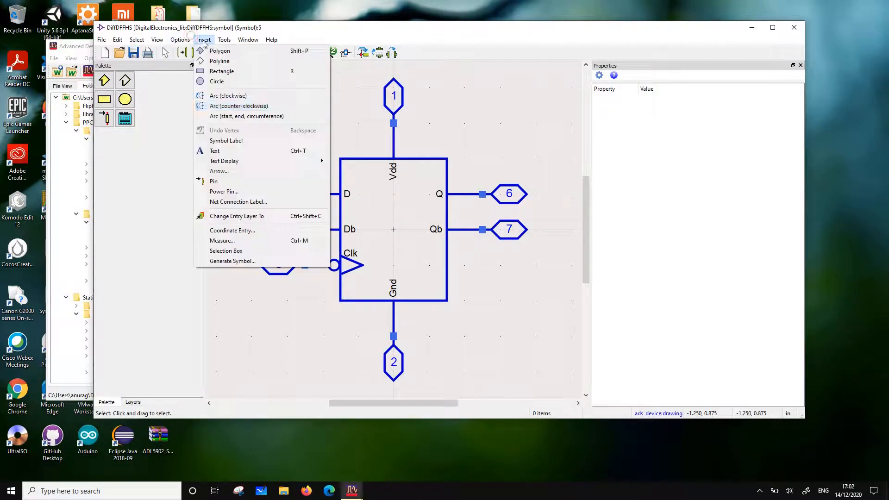
click(221, 152)
click(462, 314)
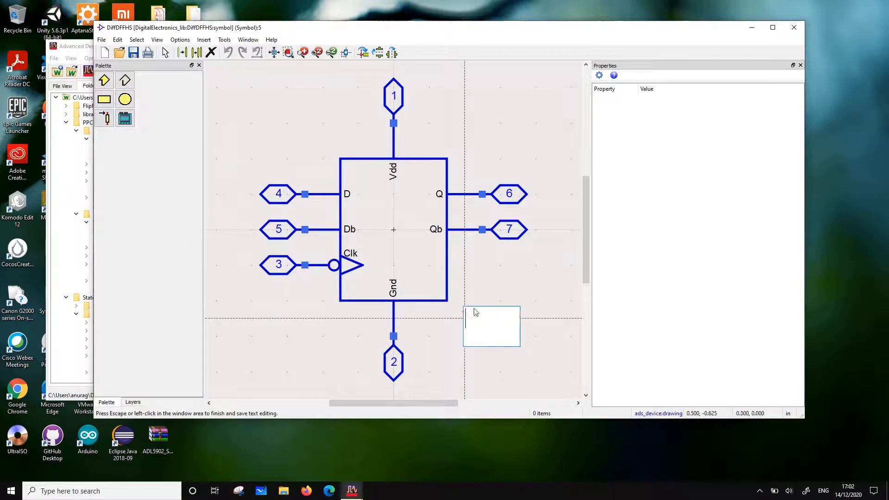
text(HS)
click(522, 295)
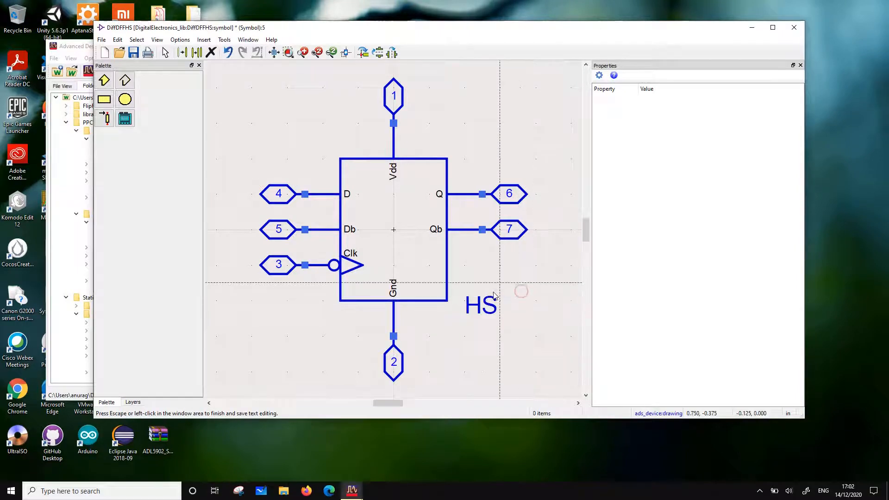
key(Escape)
Save and close the DiffDFFHS symbol, and collapse the DiffDFFHS and DiffDFFMS cells in the workspace tree
click(102, 40)
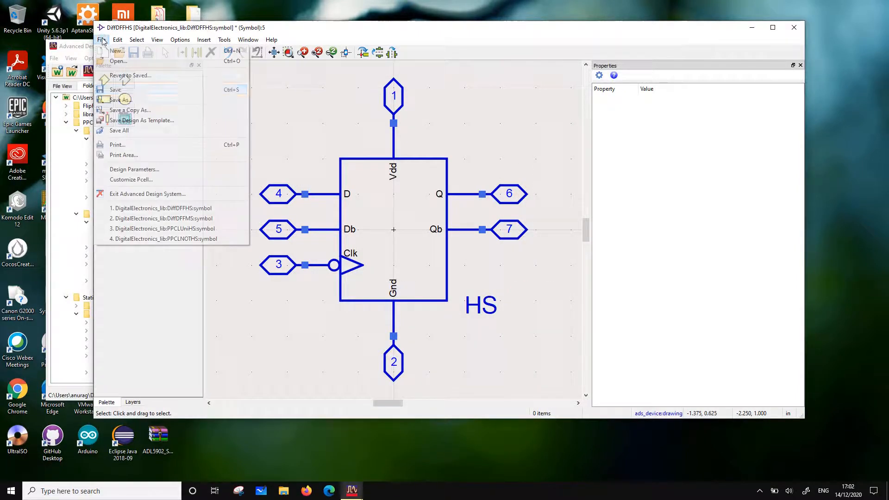
click(119, 88)
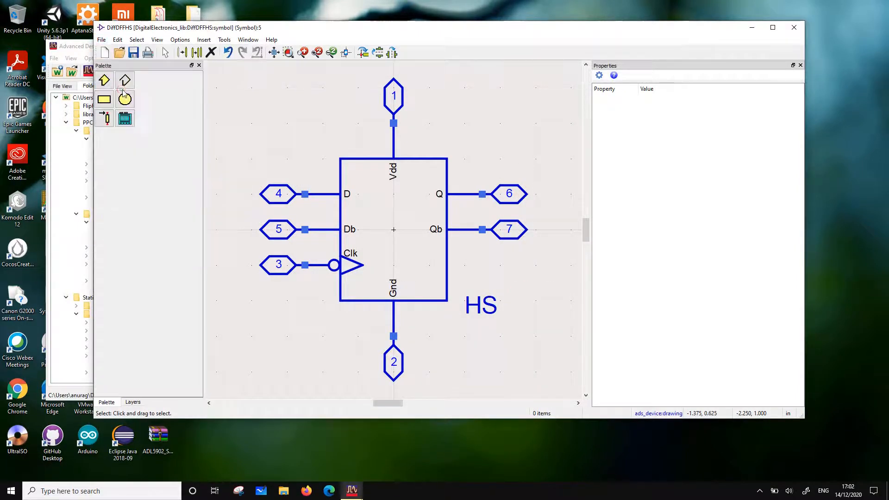
click(794, 27)
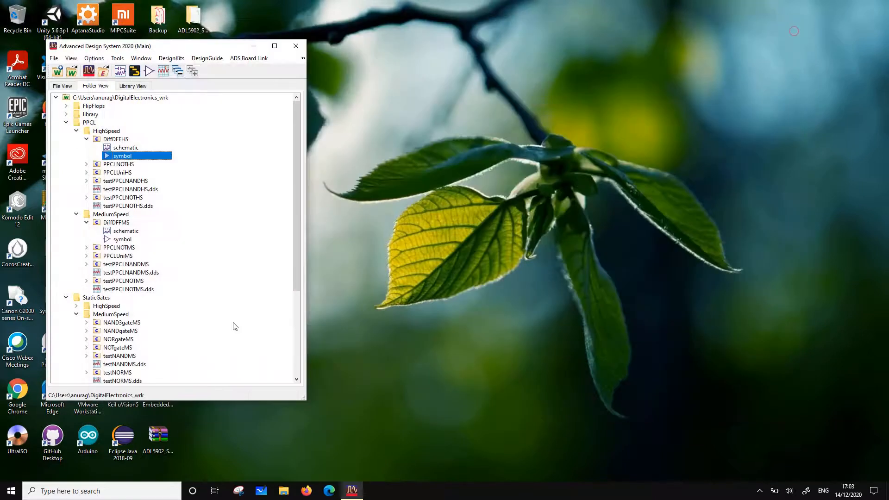
click(86, 139)
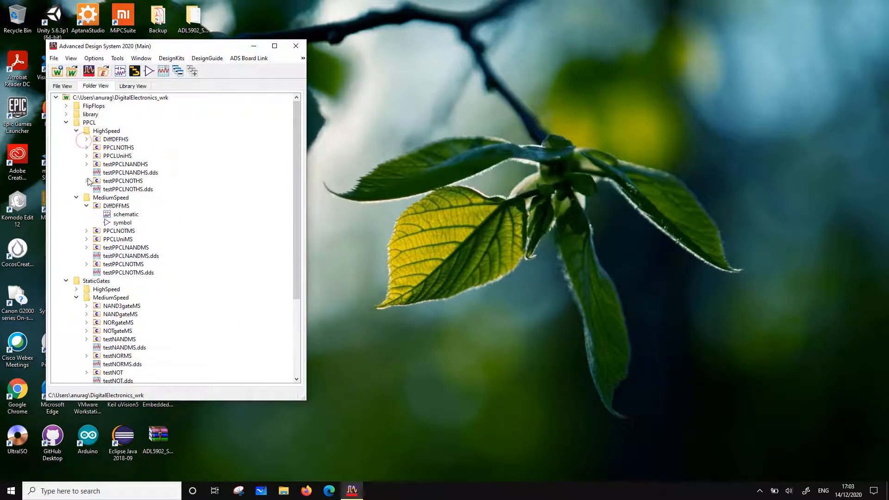
click(87, 206)
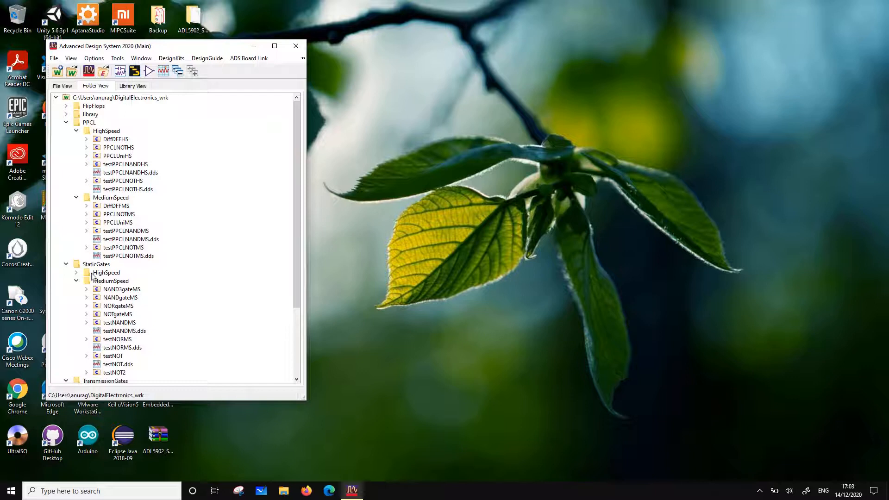
Begin a cell copy of testDFF from the FlipFlops/MediumSpeed folder
click(66, 106)
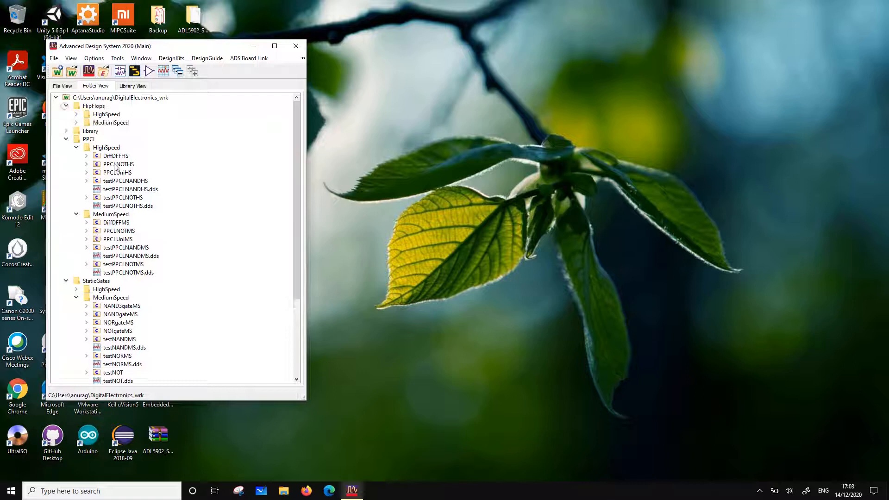
click(76, 122)
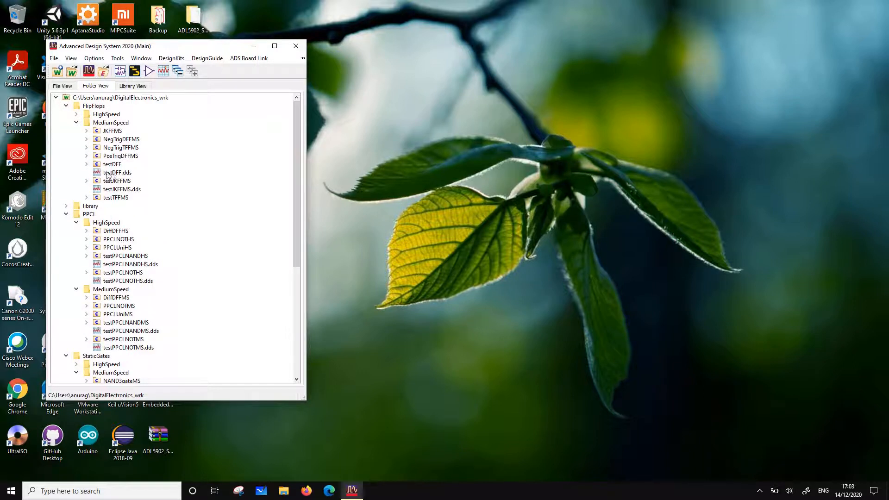
right_click(116, 166)
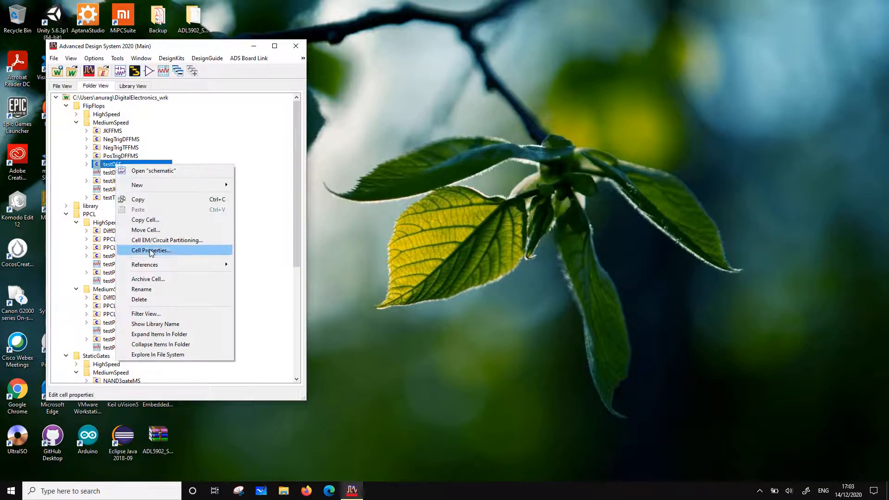
click(168, 221)
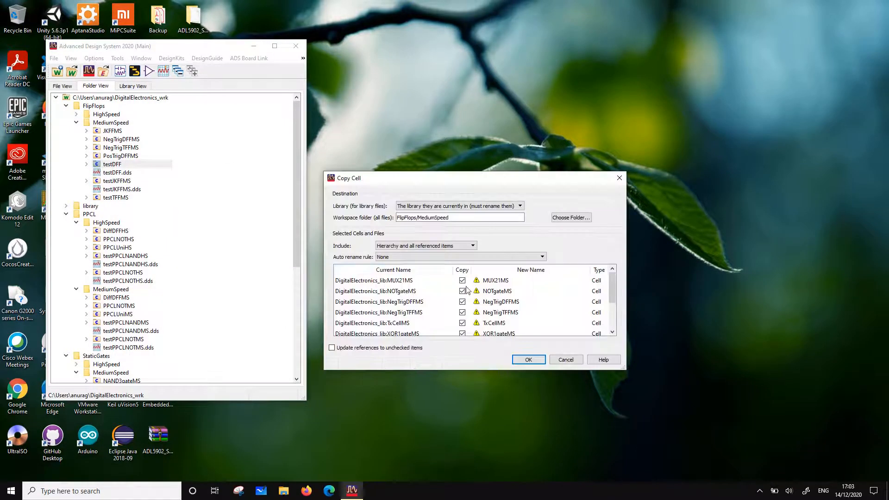
Exclude all referenced subcells and StudyPDK items from the copy, leaving only testDFF included
click(462, 281)
click(462, 291)
click(462, 312)
click(462, 323)
scroll(469, 309, down, 1)
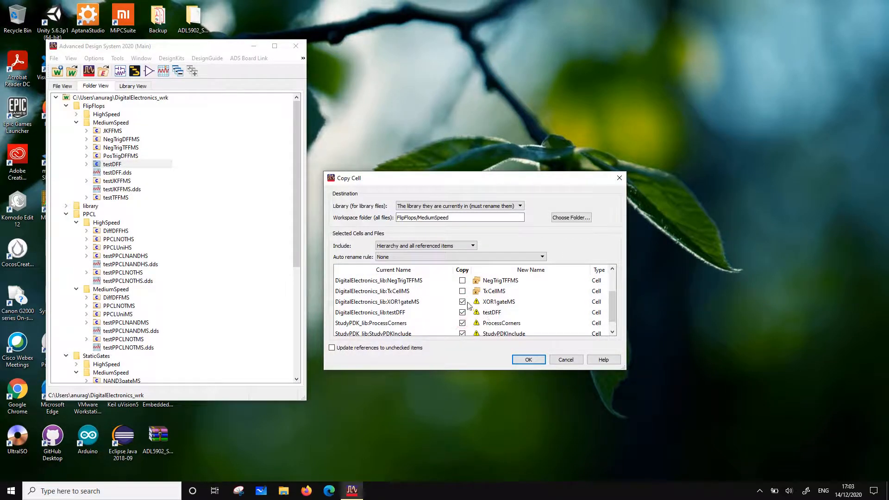
scroll(470, 305, up, 1)
scroll(465, 308, down, 1)
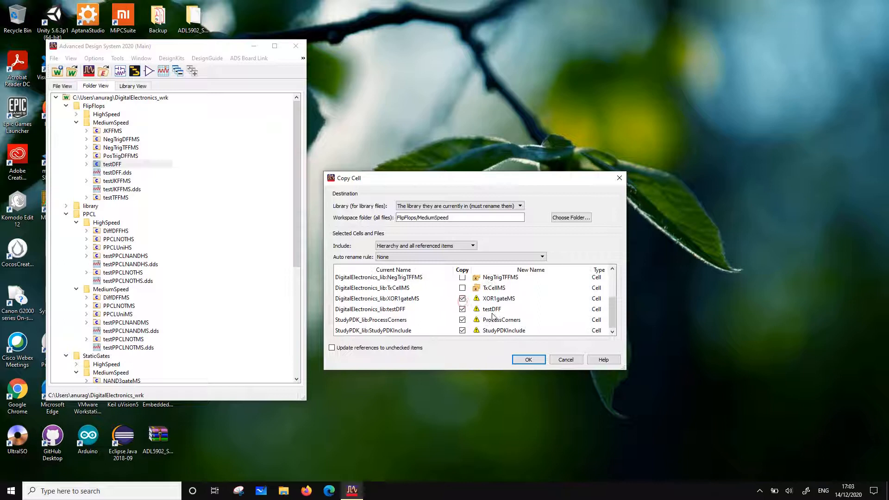
click(462, 298)
click(462, 308)
click(462, 320)
click(462, 330)
Name the copy testDiffDFFMS, set PPCL/MediumSpeed as its destination folder, and create the copy
double_click(501, 310)
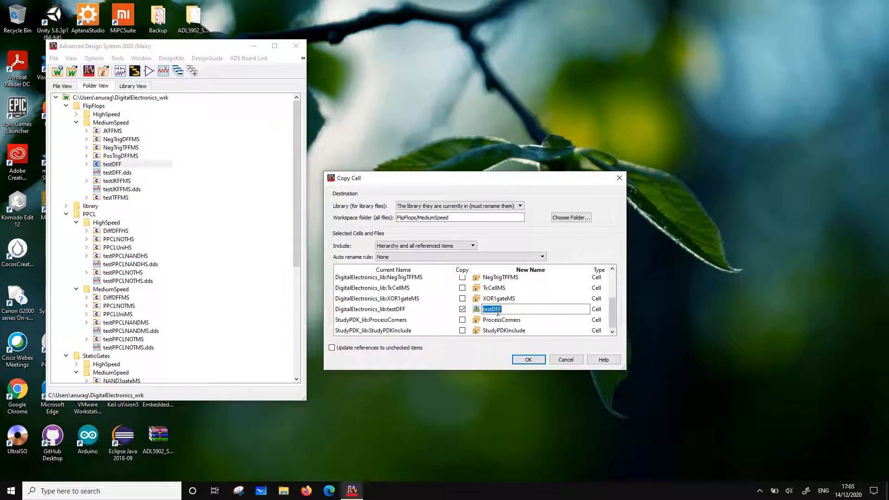
click(493, 310)
click(519, 311)
click(570, 217)
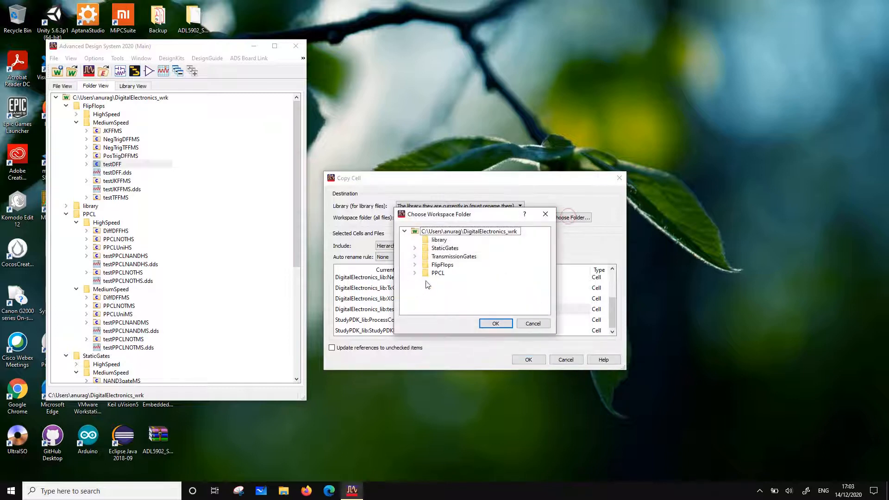
click(414, 272)
click(444, 282)
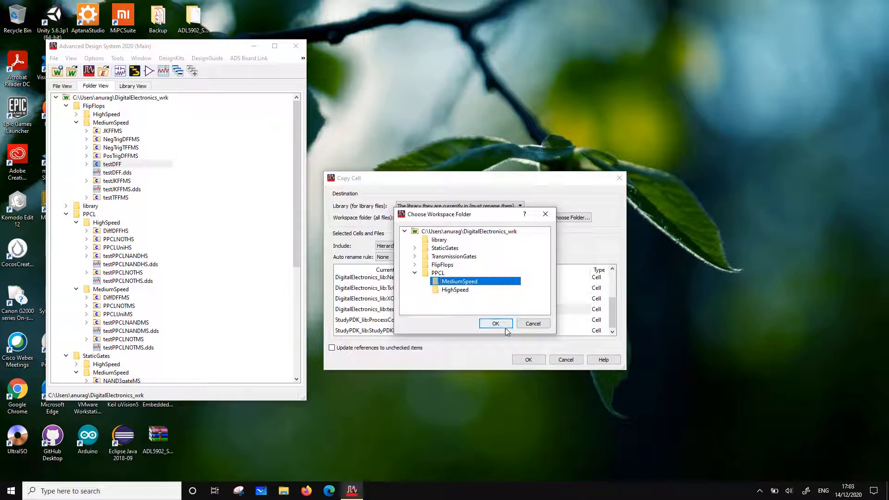
click(495, 324)
click(528, 359)
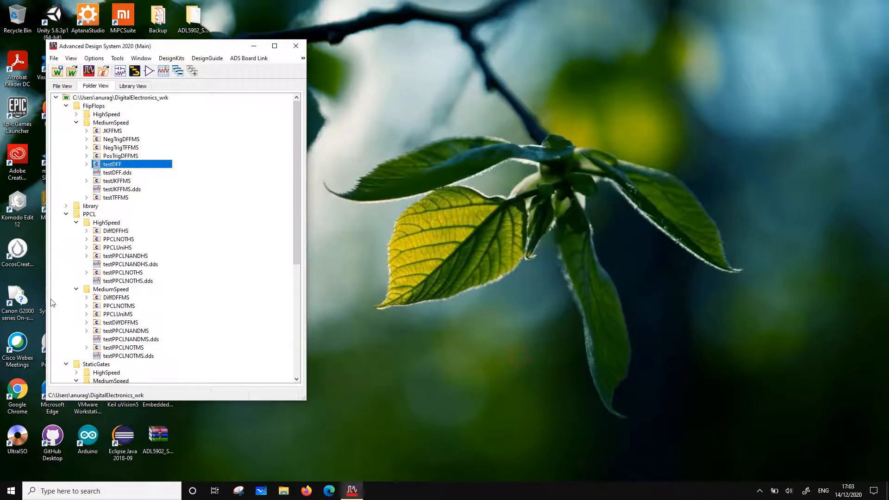
Open the testDiffDFFMS schematic and delete the NegTrigTFFMS flip-flop X3
scroll(98, 277, down, 2)
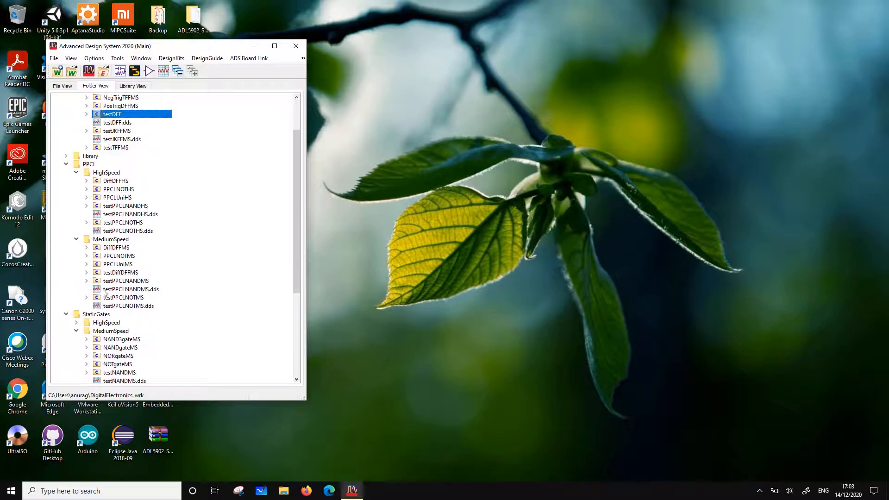
click(87, 273)
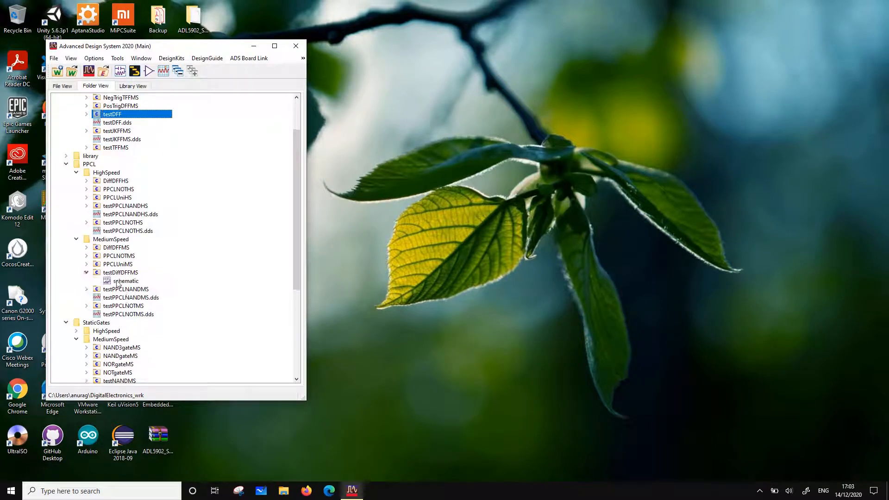
double_click(122, 281)
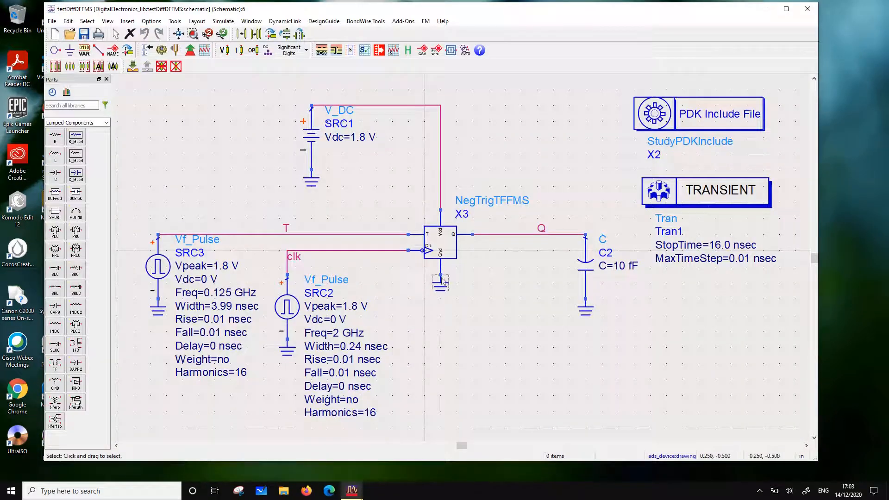
click(457, 240)
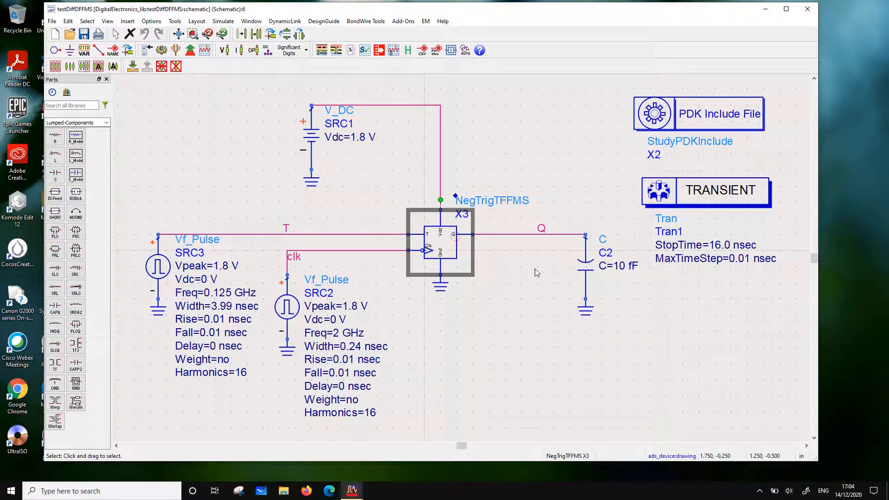
key(Delete)
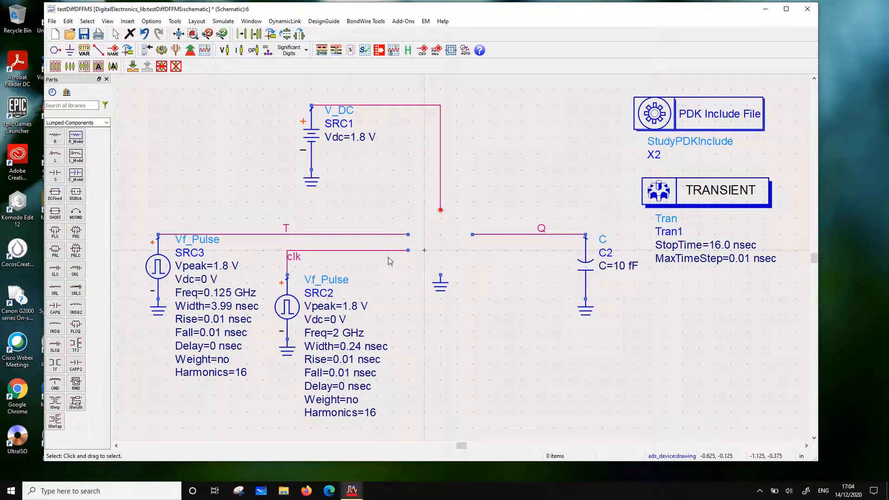
Change the net label T on the SRC3 pulse source's wire to D
scroll(444, 264, down, 1)
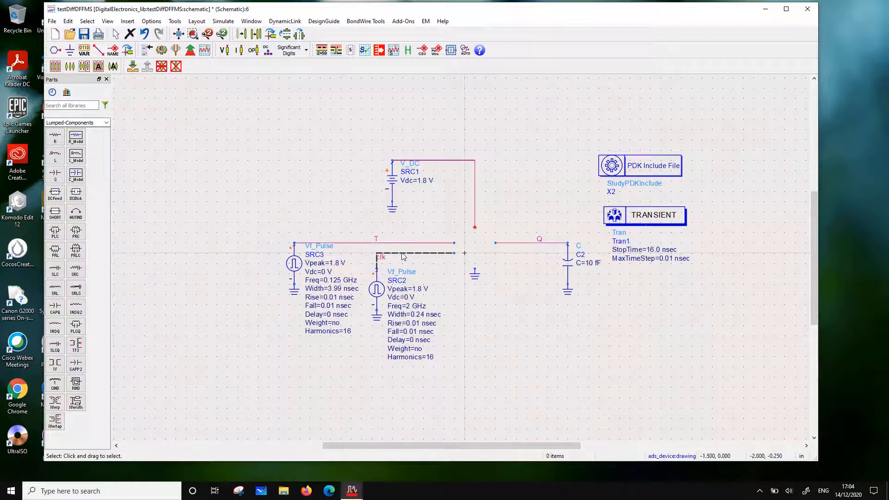
double_click(377, 237)
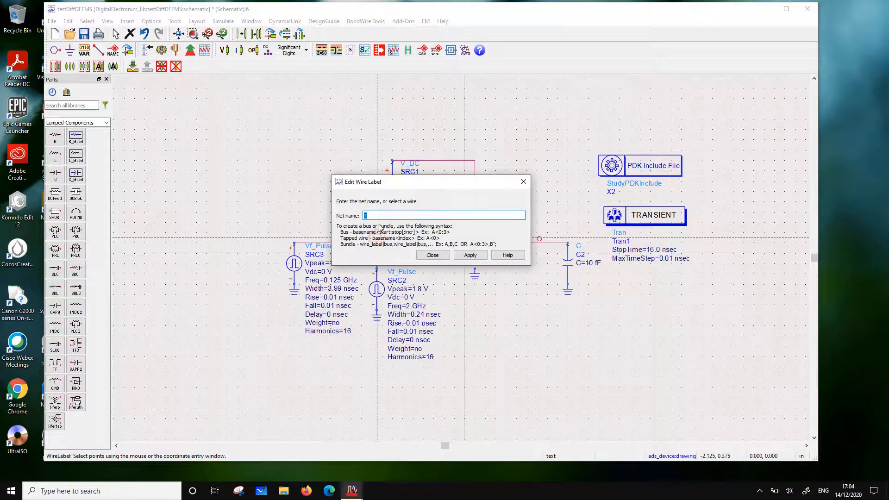
click(432, 255)
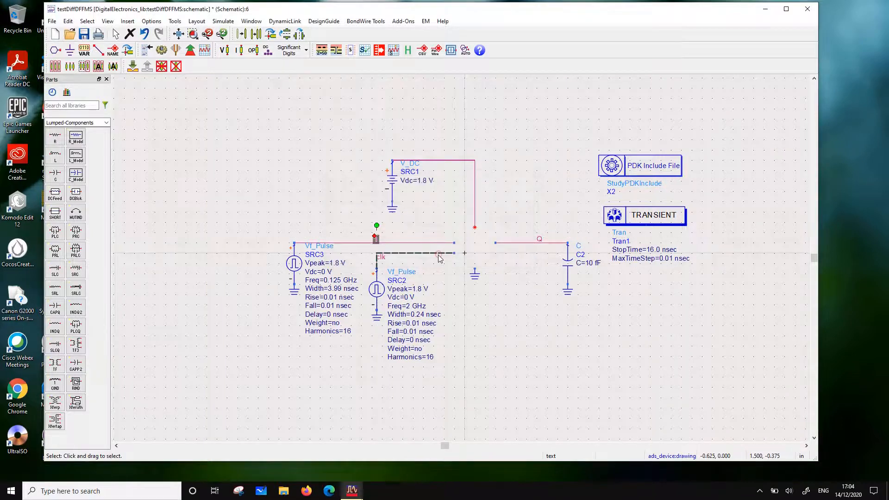
double_click(376, 238)
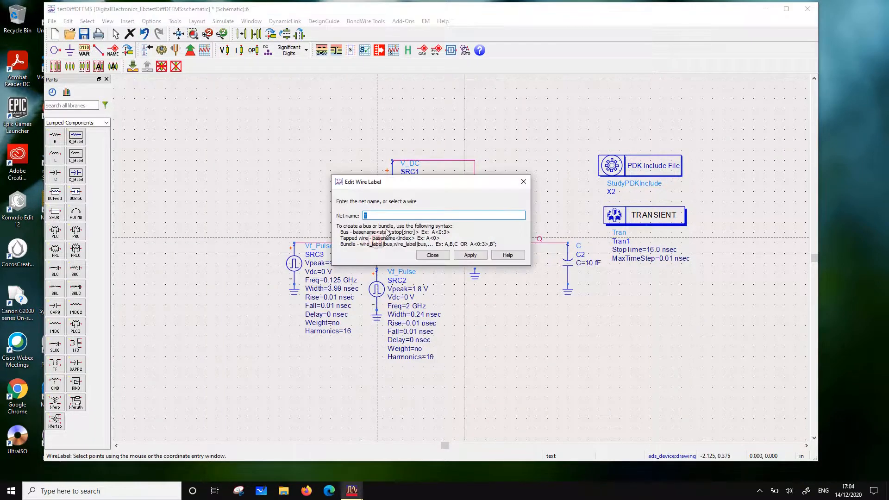
click(469, 256)
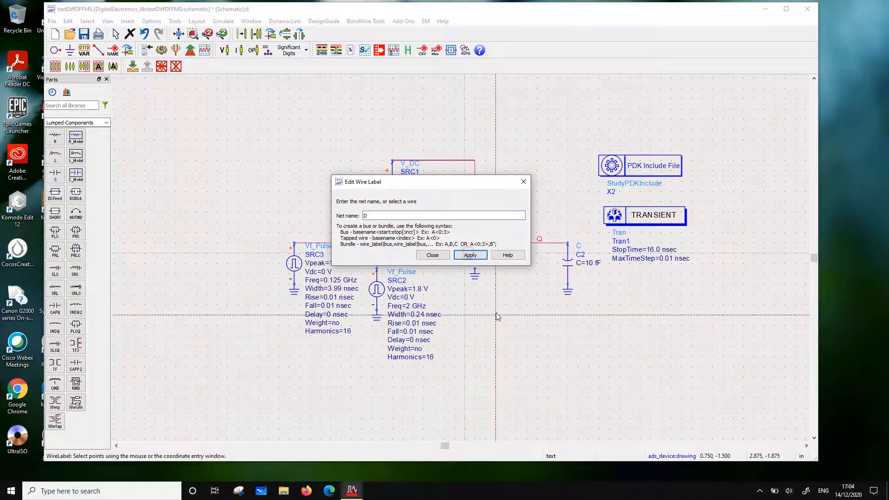
click(524, 182)
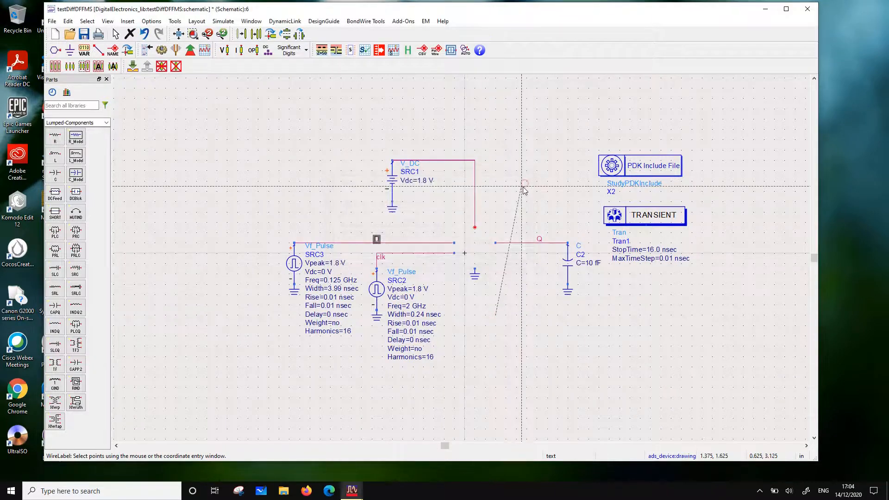
click(496, 314)
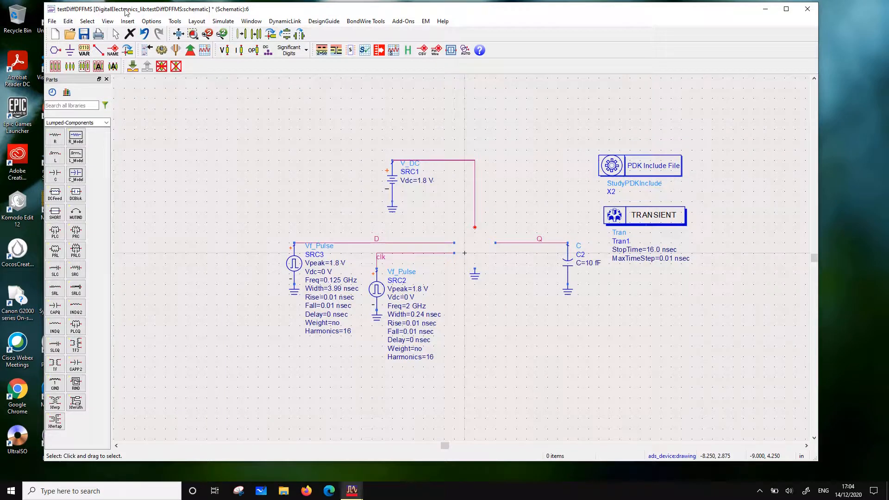
Place an instance of the DiffDFFMS cell in the testDiffDFFMS schematic, in the empty area below the open wire ends
drag(125, 12, 393, 21)
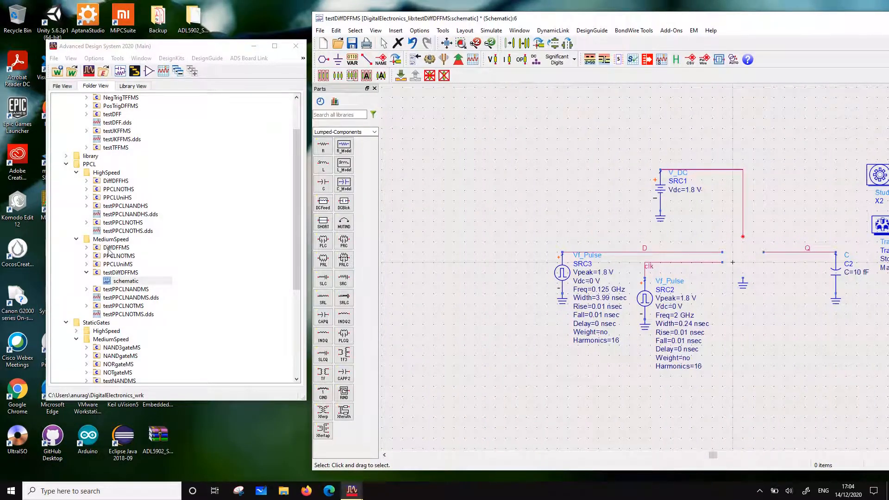
drag(113, 248, 586, 351)
drag(681, 22, 333, 32)
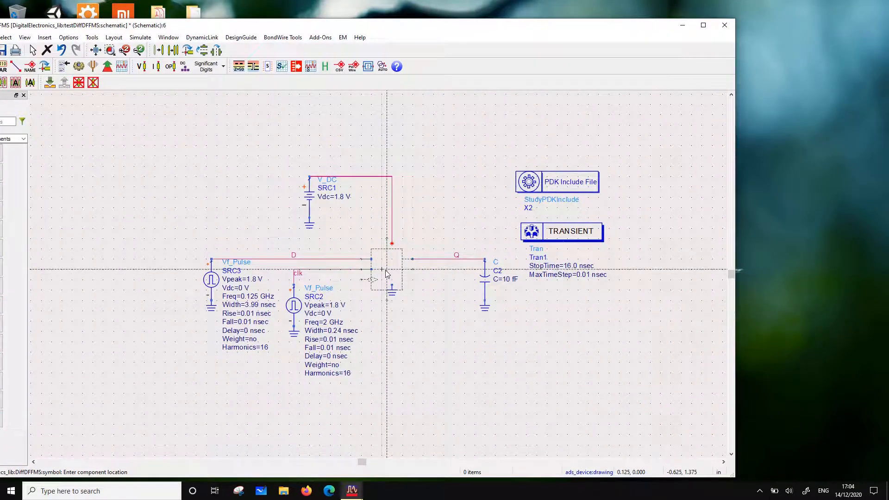
click(412, 352)
key(Escape)
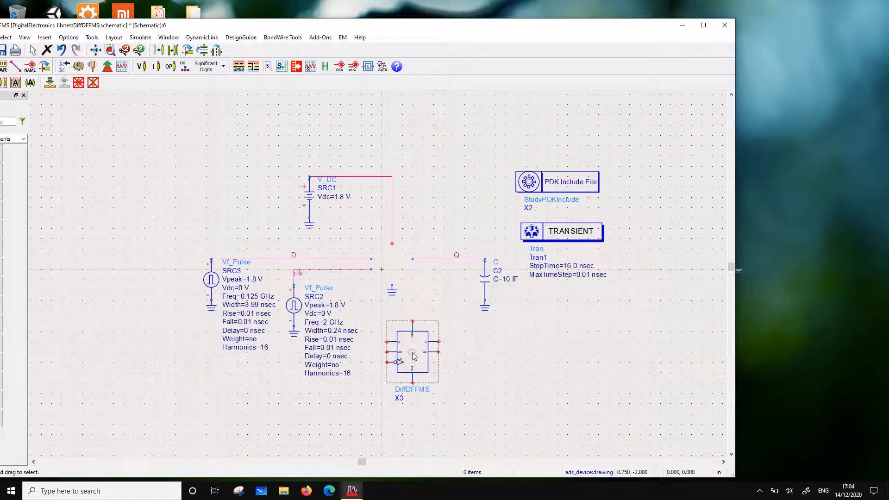
Pull the clk, D and supply wire ends aside and move the DiffDFFMS flip-flop onto the ground symbol between the wires
drag(371, 269, 361, 300)
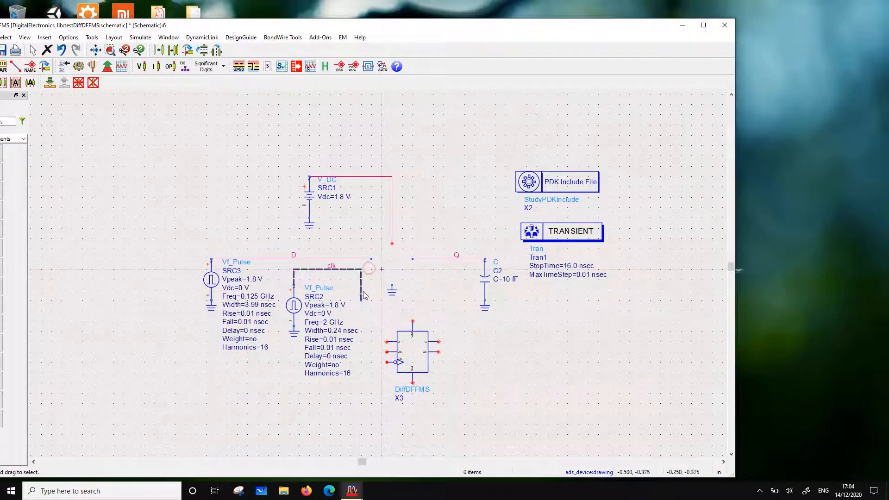
drag(371, 260, 325, 239)
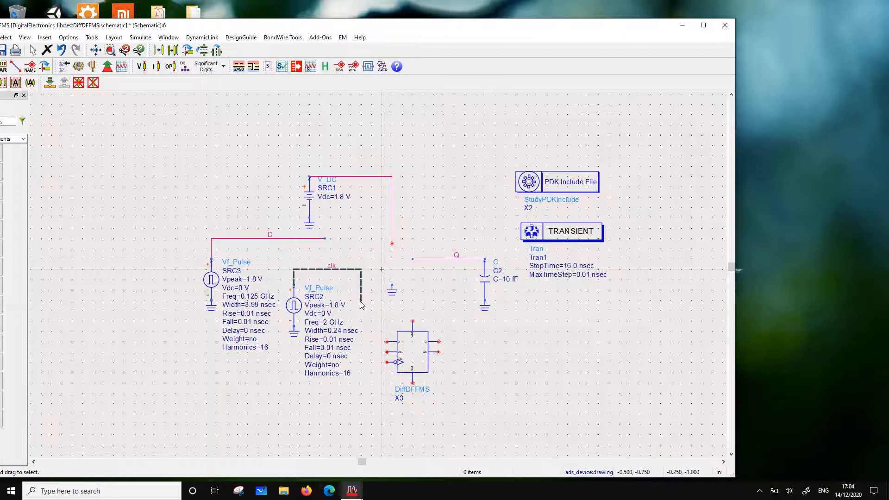
drag(361, 300, 351, 300)
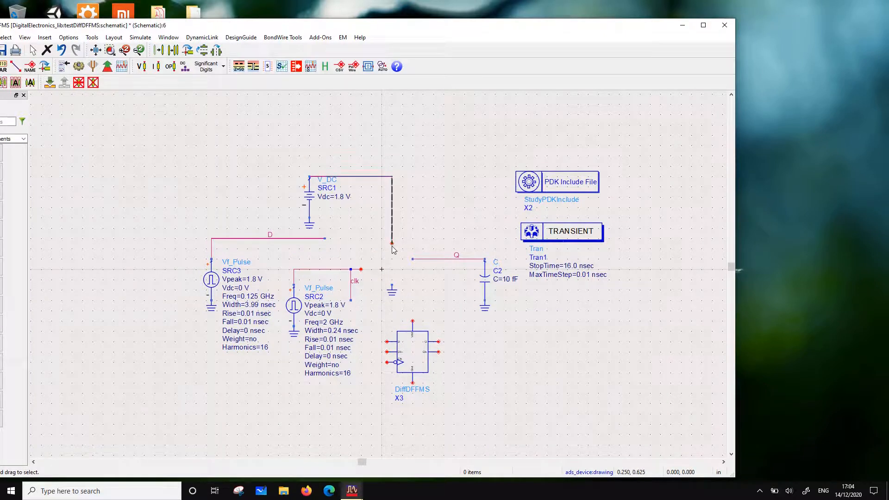
drag(392, 245, 397, 197)
drag(412, 352, 427, 244)
click(452, 338)
Copy load capacitor C2 together with its ground and place the copy between the flip-flop and C2, slightly lower
drag(529, 364, 445, 218)
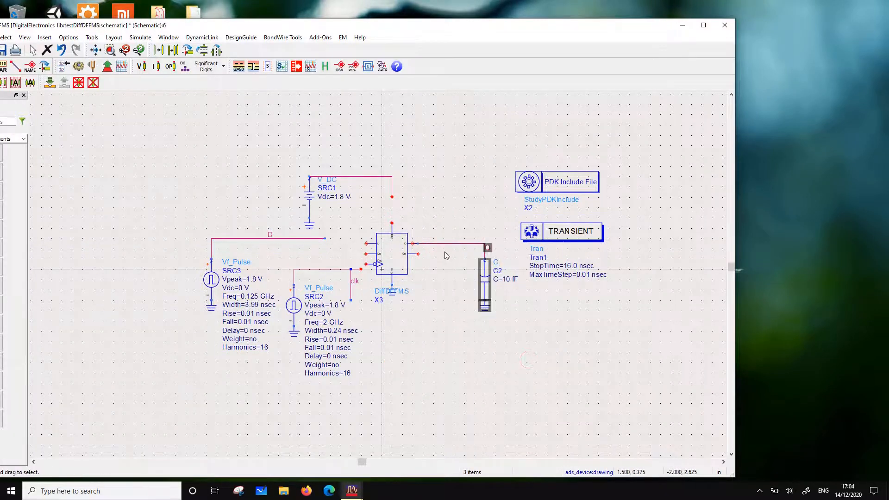
click(173, 50)
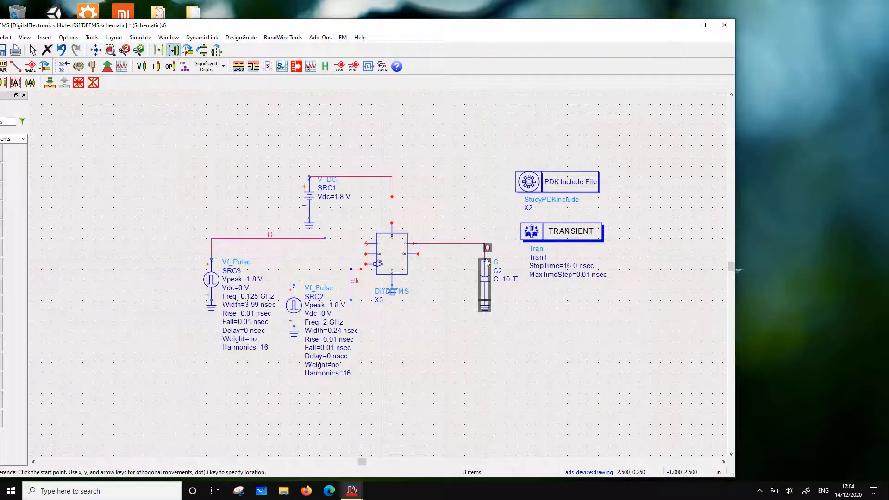
key(Escape)
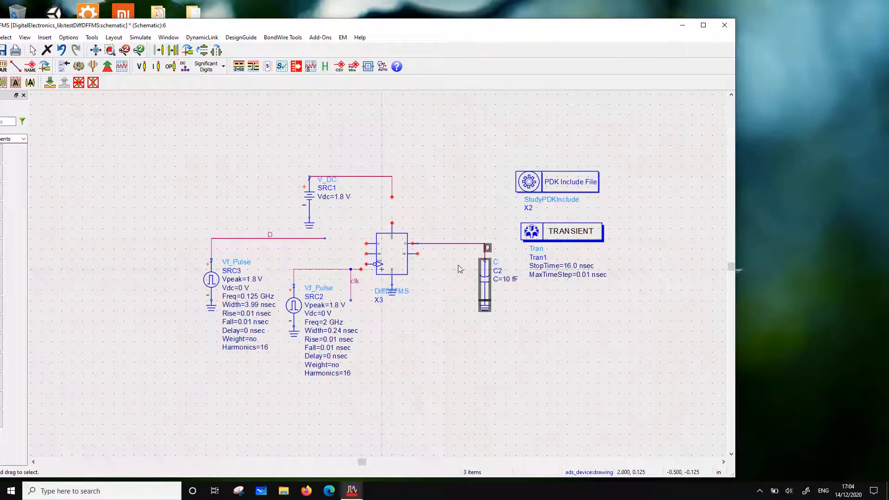
click(526, 310)
drag(532, 333, 466, 255)
click(173, 50)
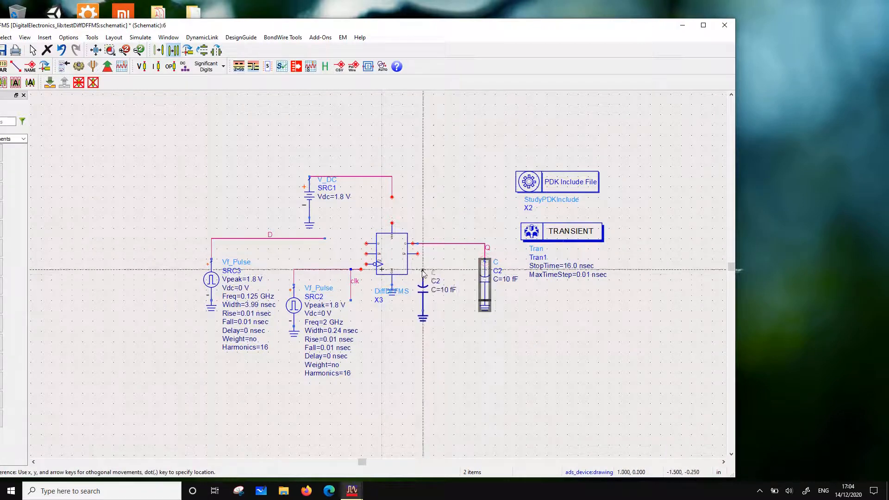
click(444, 274)
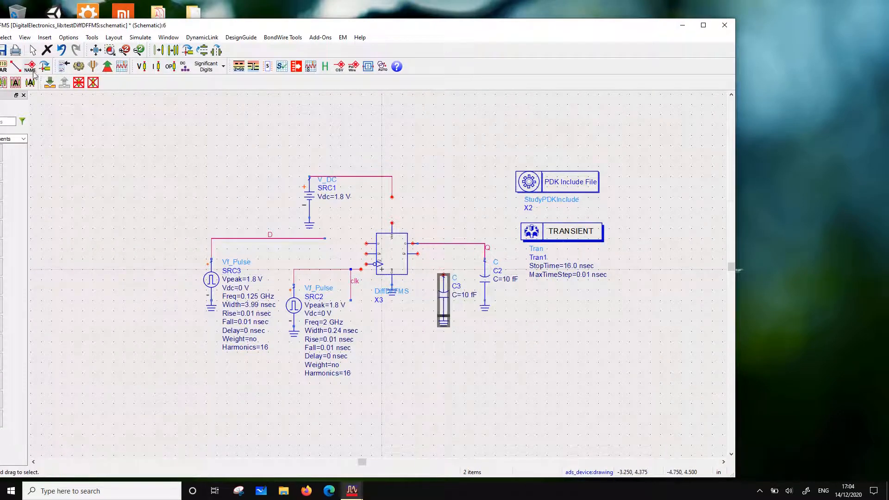
Wire the flip-flop's lower output to the top of the new capacitor C3
click(15, 66)
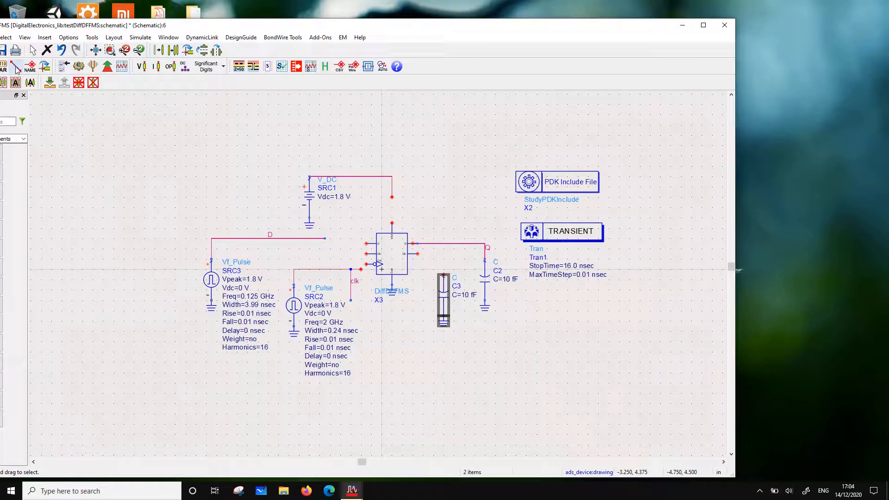
click(419, 255)
click(444, 275)
key(Escape)
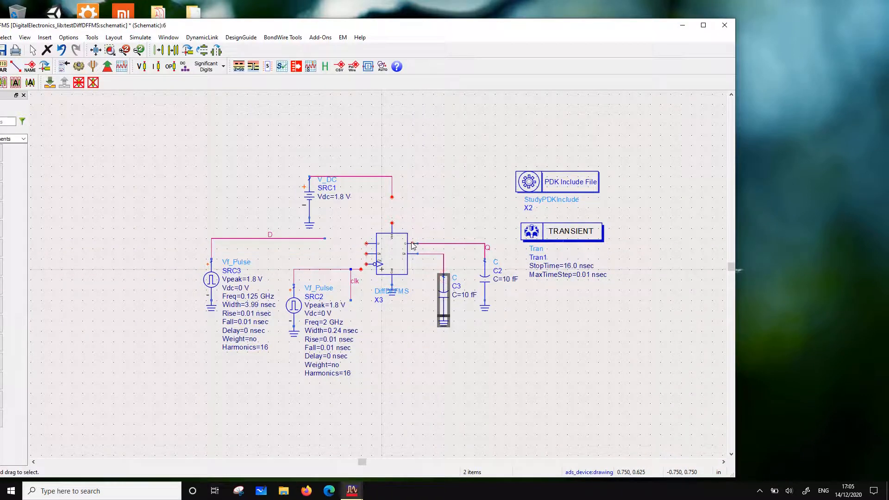
Join the Q wire to the flip-flop's upper output and the V_DC supply wire to its top pin
click(412, 243)
key(Delete)
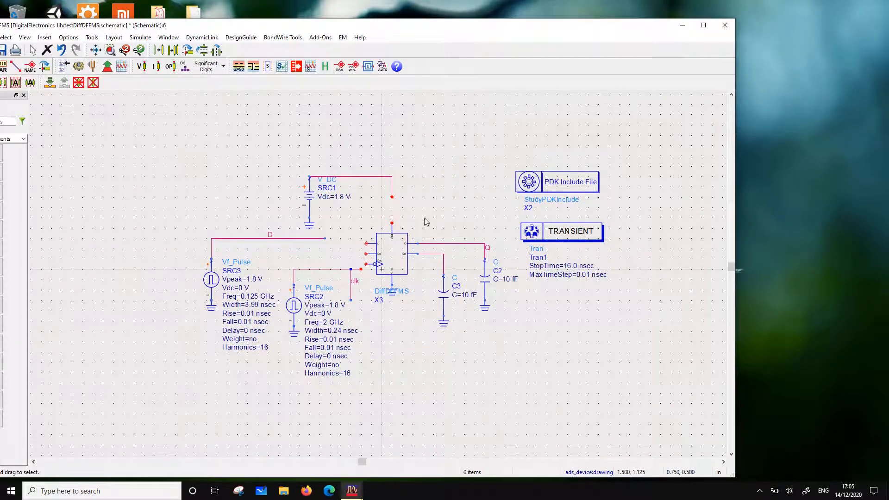
click(391, 224)
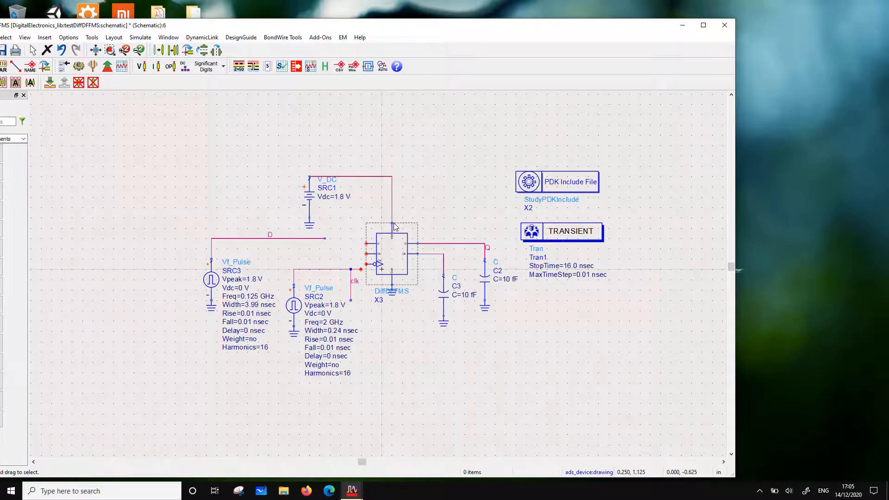
Move the Q label above the middle of its wire and label the C3 wire Qb
drag(488, 249, 444, 239)
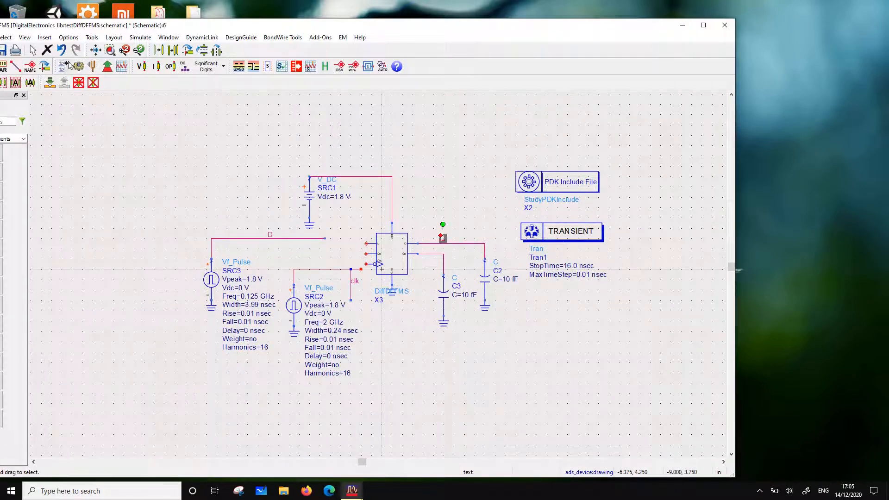
click(30, 67)
click(435, 257)
text(Qb)
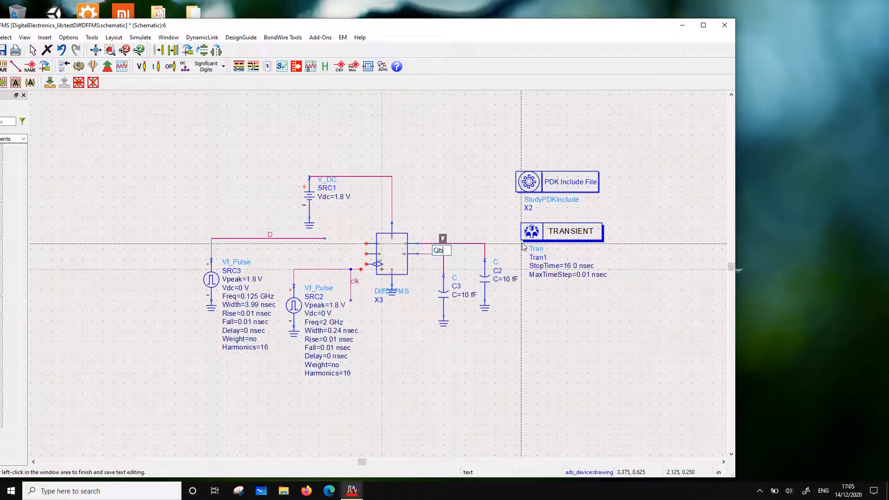
click(500, 384)
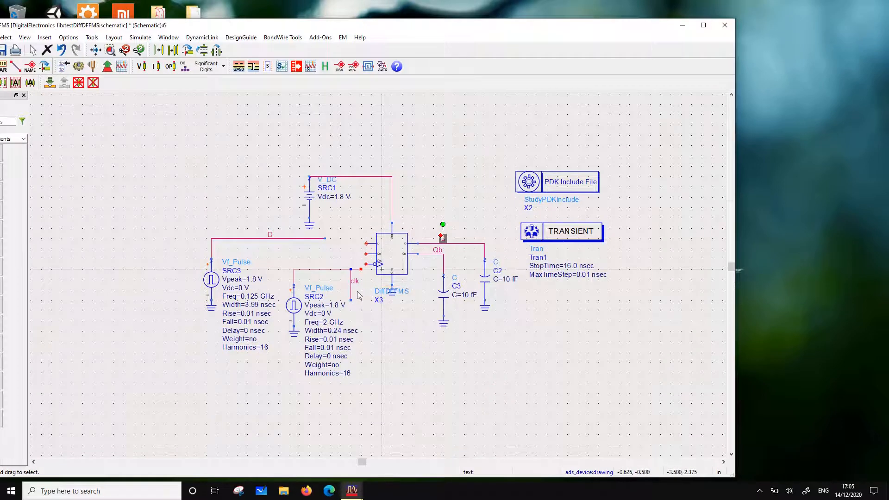
Connect the clk wire of SRC2 to the flip-flop's clock input and place the clk label above the wire
drag(361, 269, 350, 270)
drag(351, 300, 316, 257)
click(349, 274)
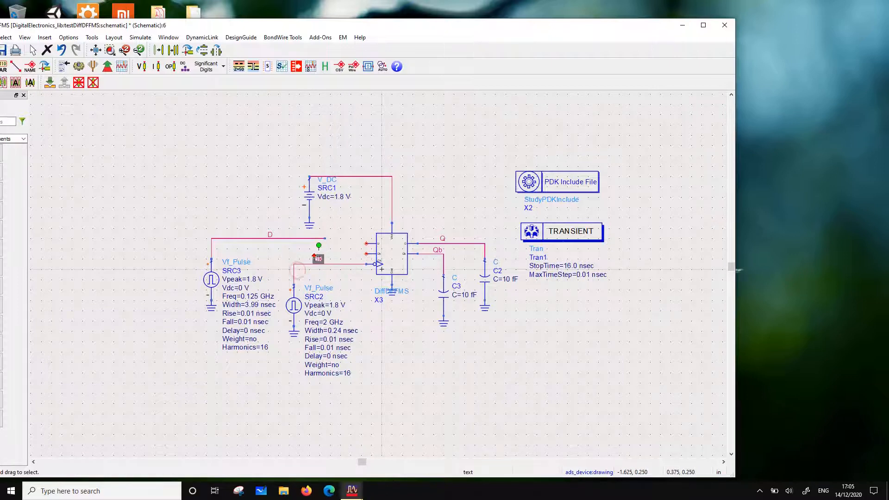
Shift pulse source SRC3 with its ground and D wire further left, and wire the D line to the flip-flop's upper input
scroll(592, 232, down, 1)
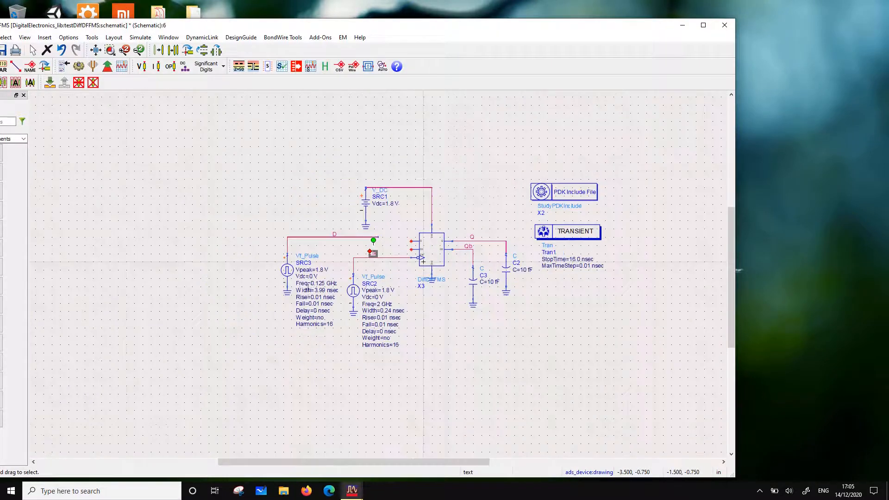
drag(246, 205, 333, 369)
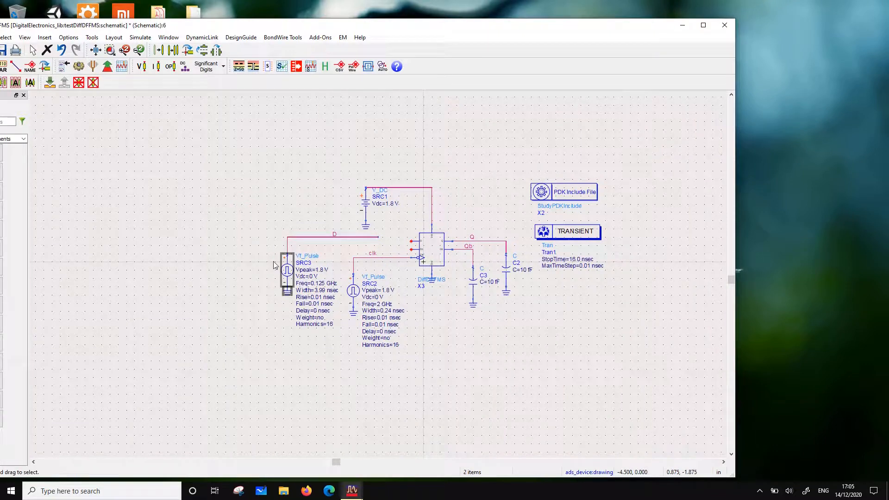
drag(287, 270, 238, 270)
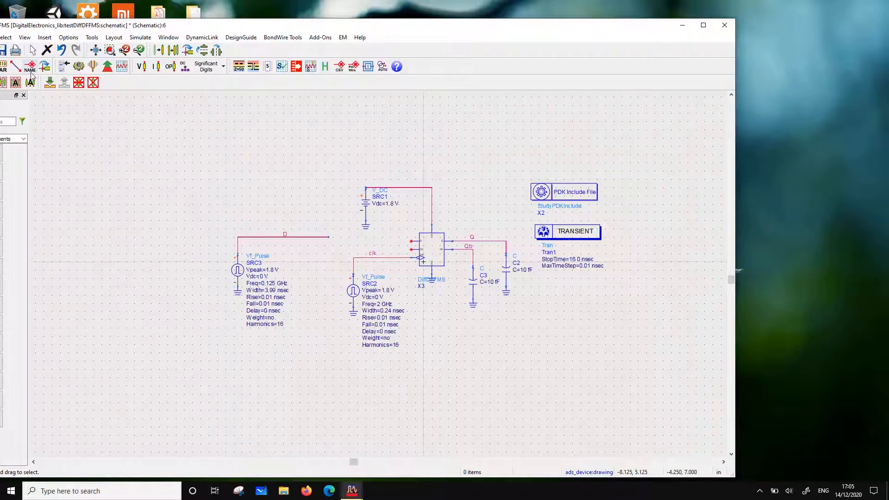
click(15, 66)
click(328, 237)
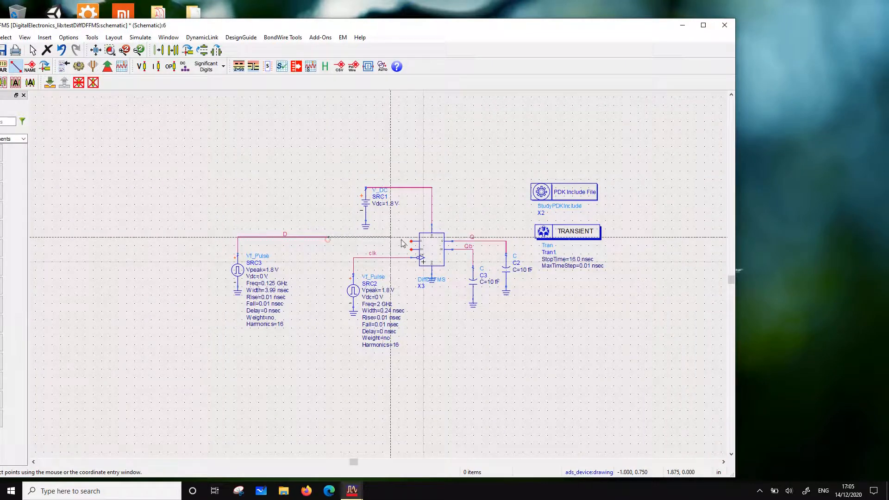
click(412, 241)
key(Escape)
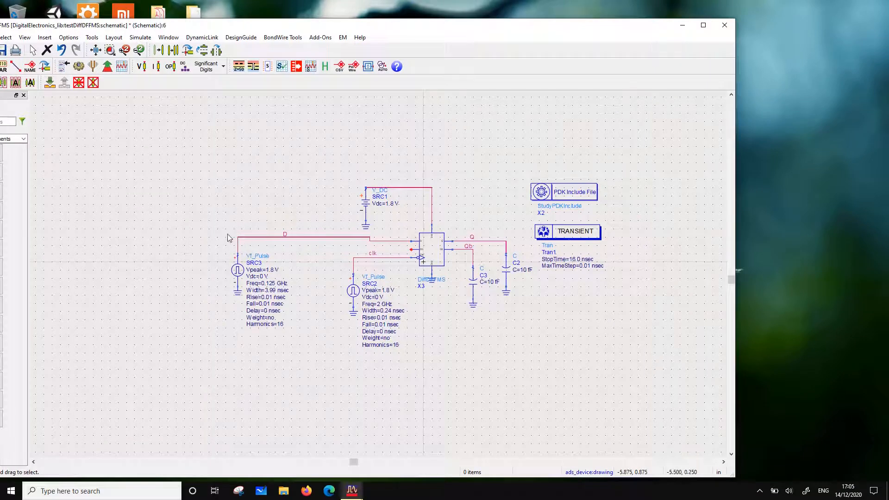
Straighten the D wire into one horizontal run at the input pin's height and place the D label above its middle
click(262, 238)
drag(303, 237, 305, 242)
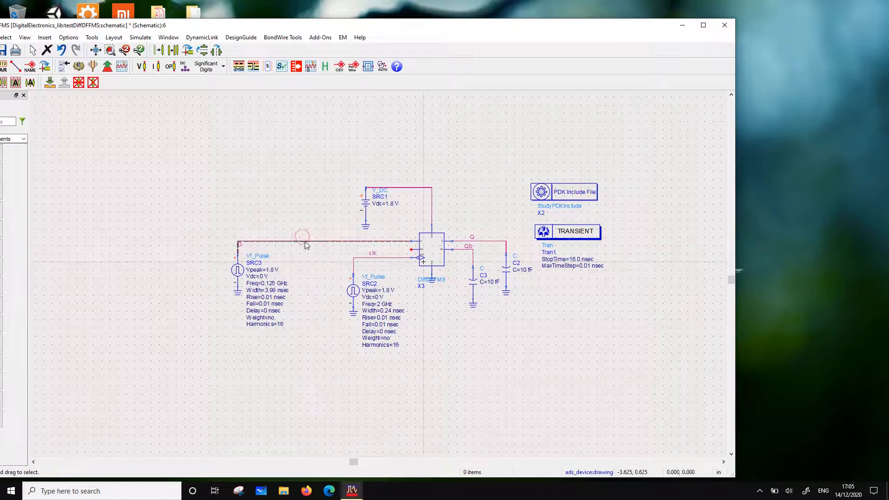
drag(298, 361, 333, 238)
click(290, 198)
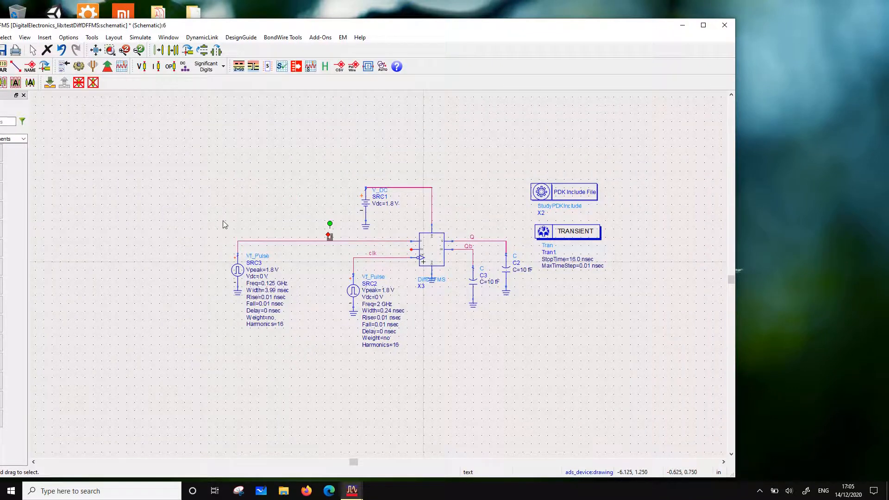
Copy pulse source SRC3 together with its ground and place the copy between SRC3 and SRC2, slightly lower
drag(223, 221, 270, 331)
click(176, 52)
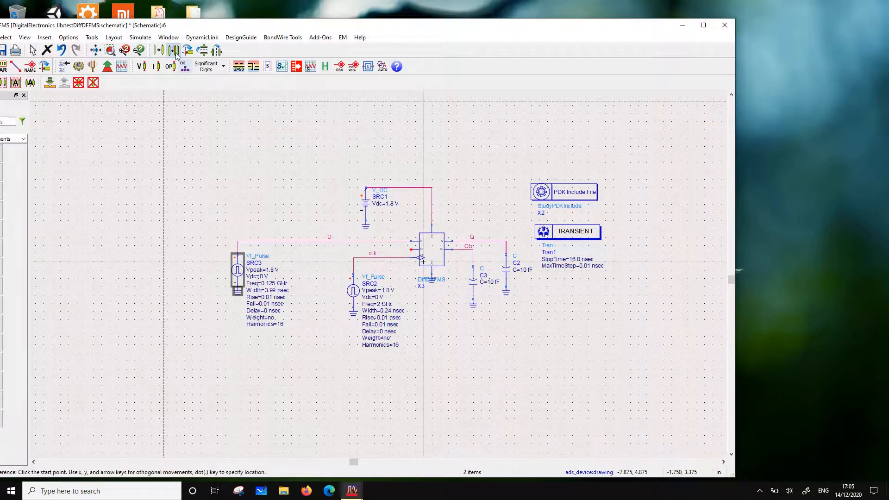
click(238, 256)
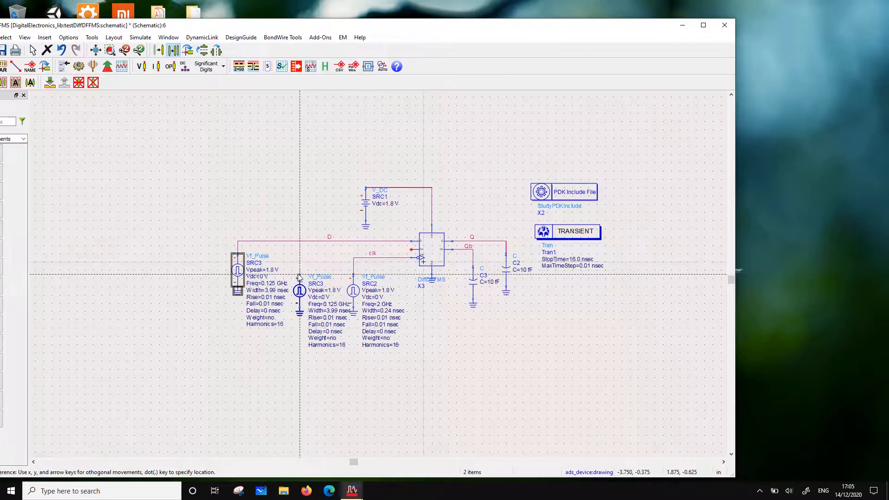
click(299, 283)
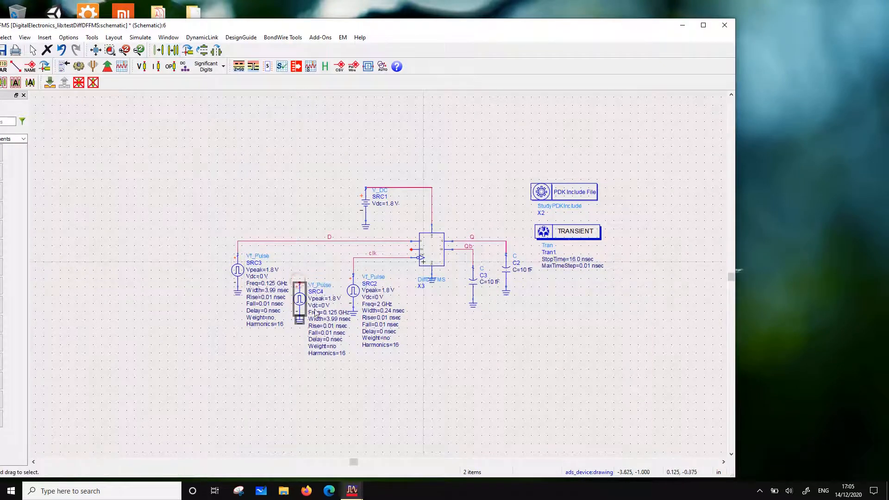
Open the Delay value of the copied pulse source SRC4 for editing
click(331, 346)
click(326, 340)
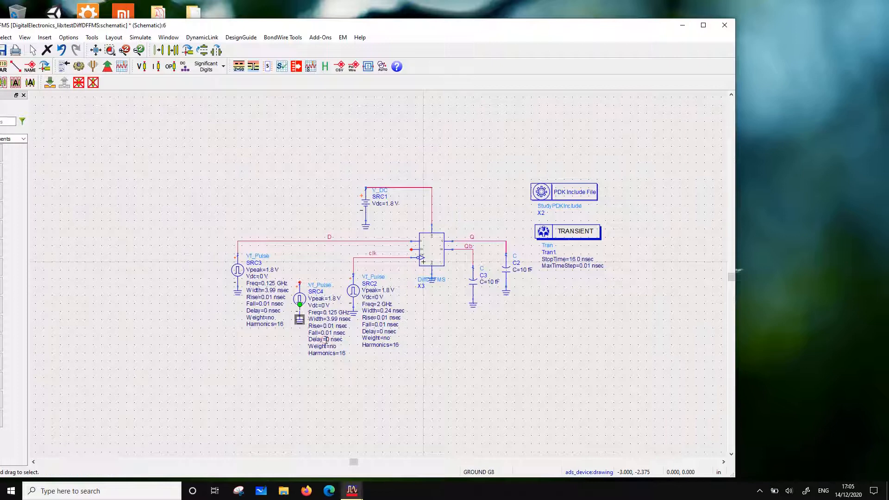
click(326, 339)
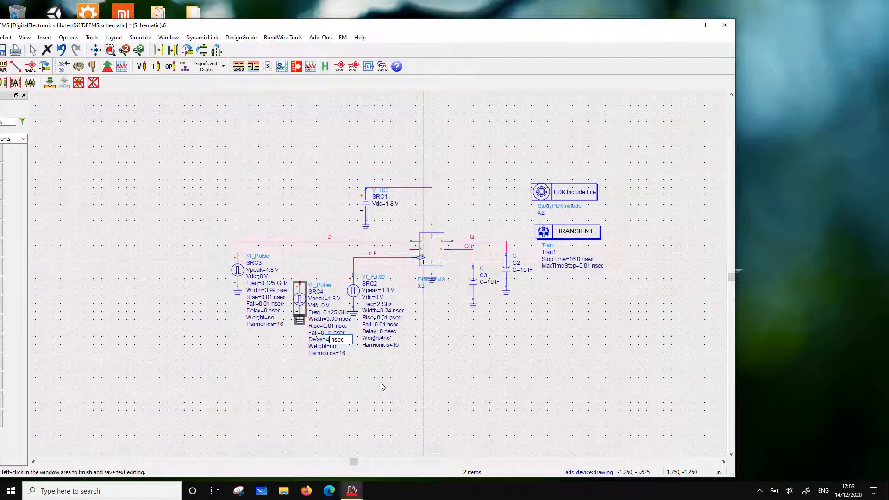
Set the delay of SRC4 to 4 nsec and wire its output to the flip-flop's second data input
click(382, 386)
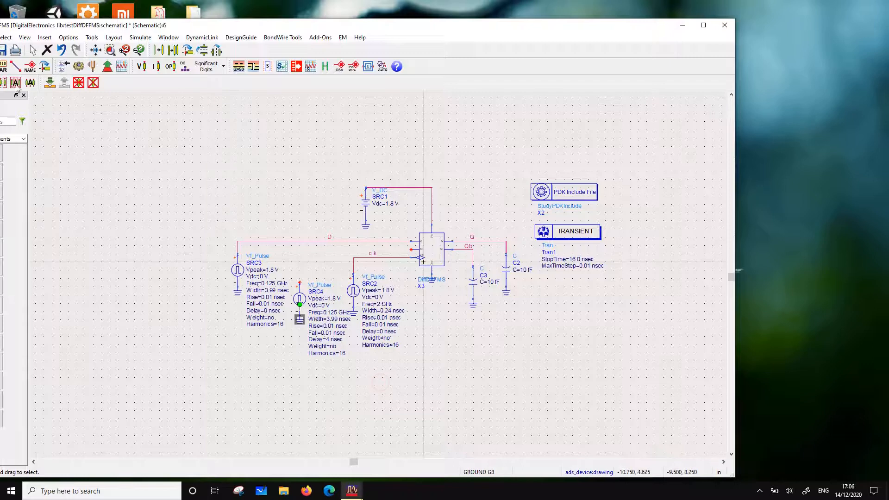
click(15, 66)
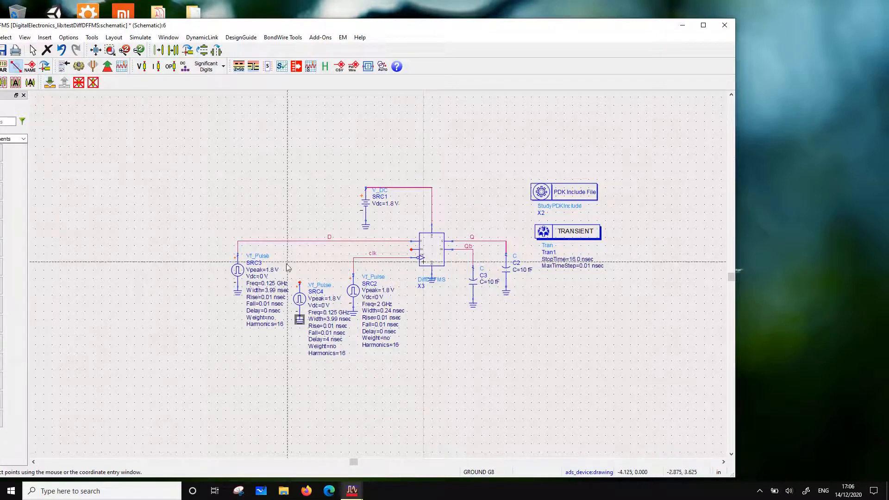
click(300, 283)
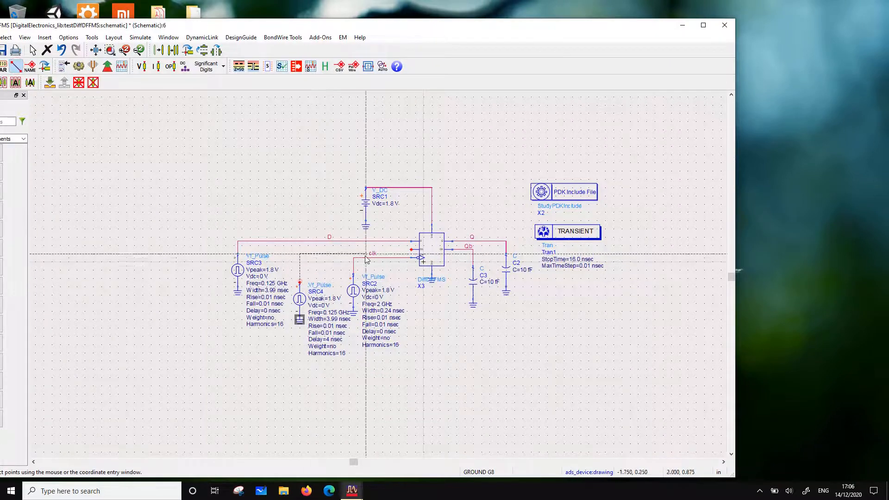
click(412, 251)
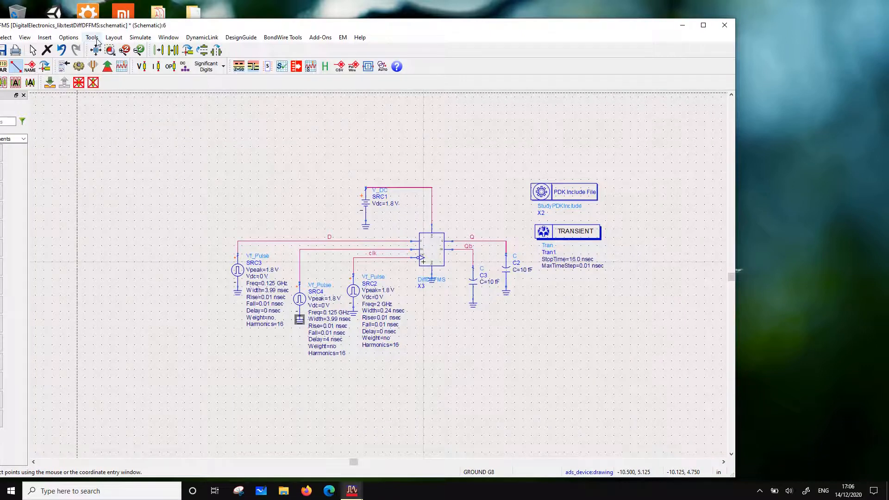
Label the wire from SRC4 to the flip-flop's second data input Db
drag(99, 29, 157, 22)
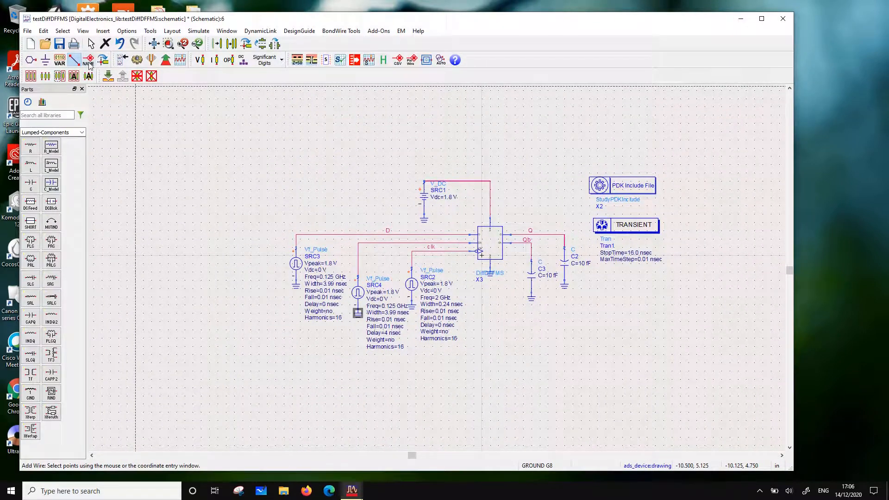
click(387, 244)
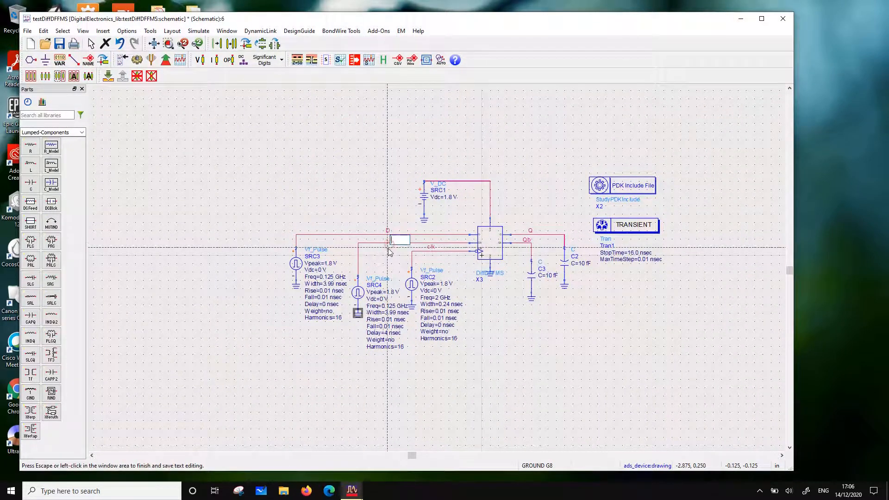
text(Db)
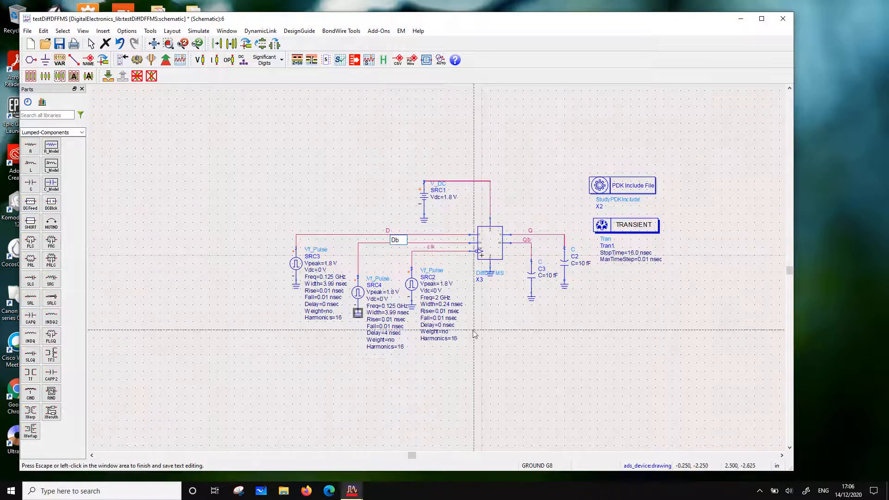
click(502, 360)
key(Escape)
Set the clock source SRC2 to a frequency of 4 GHz and a pulse width of 0.124 nsec
scroll(444, 280, up, 2)
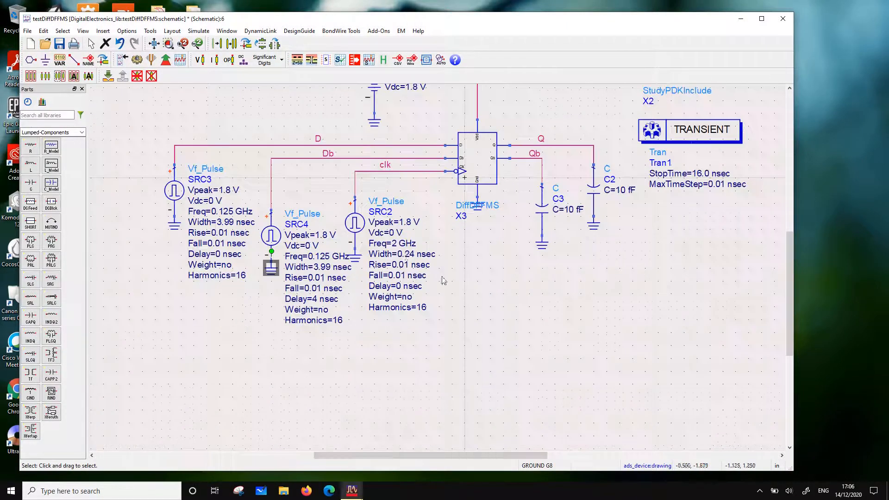
double_click(396, 244)
text(4)
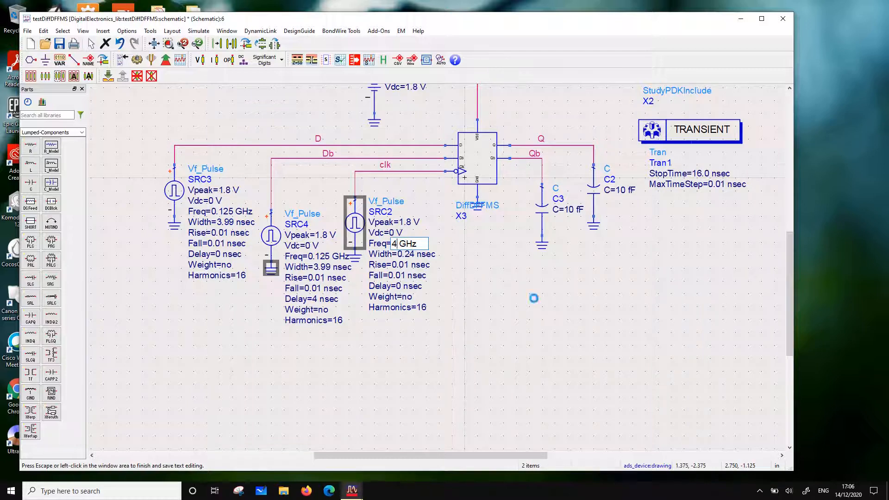
click(532, 299)
double_click(410, 255)
click(419, 254)
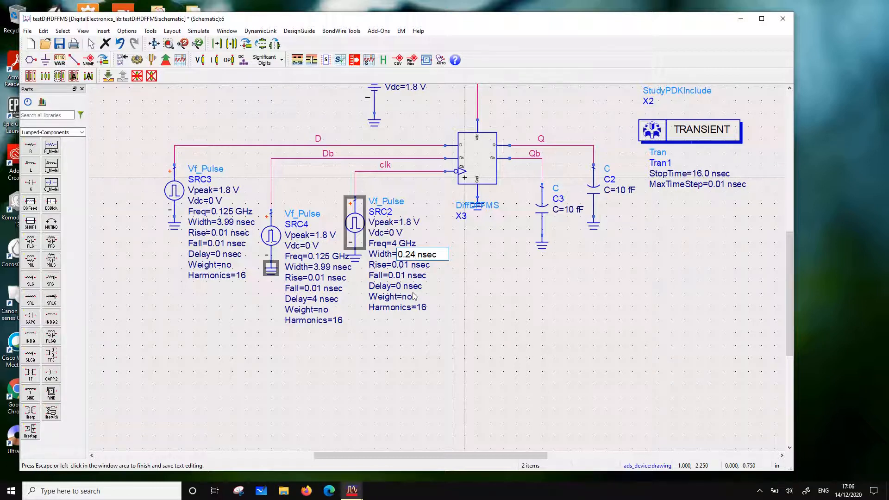
key(BackSpace)
key(BackSpace)
text(12)
text(5)
key(BackSpace)
text(4)
Set both the rise and fall times of clock source SRC2 to 0.001 nsec
click(402, 263)
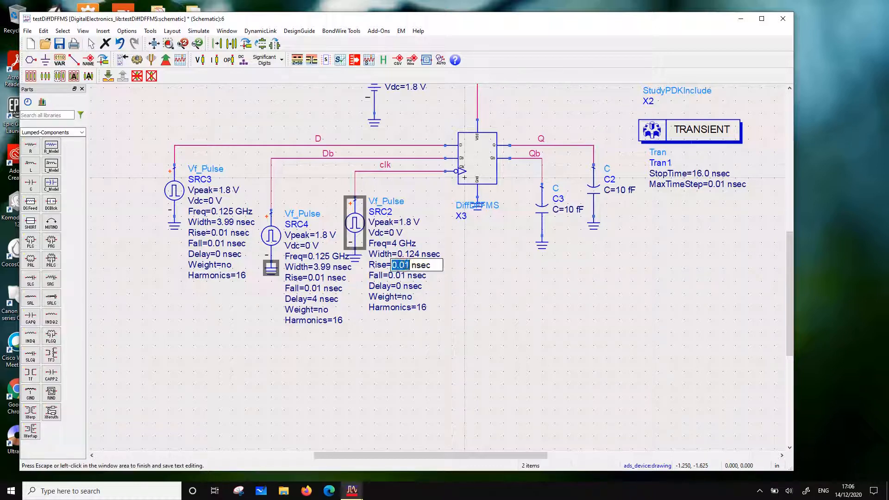
text(0)
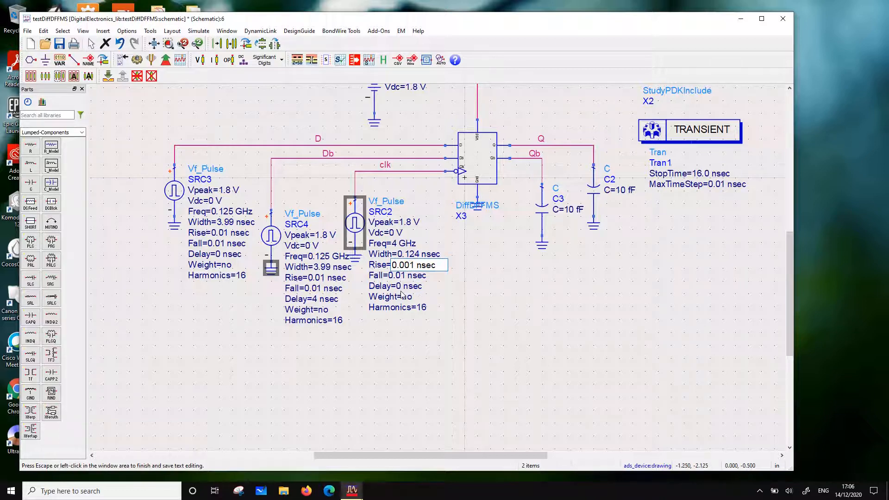
click(402, 276)
click(403, 276)
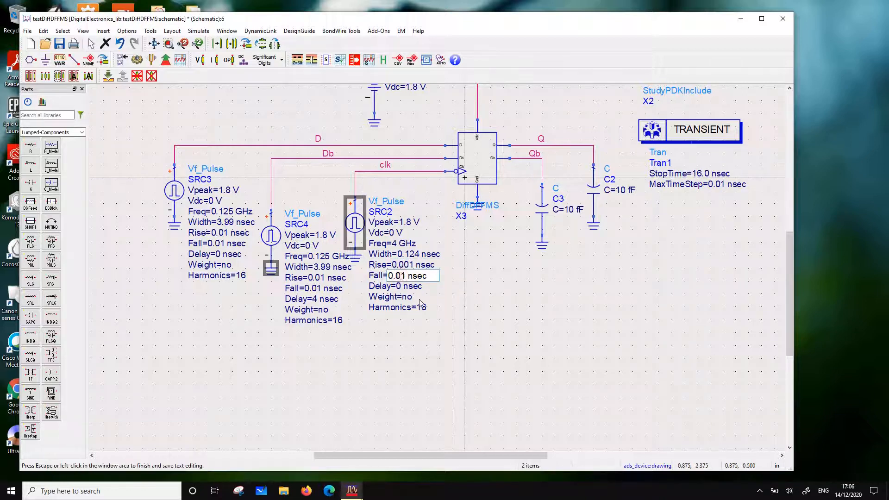
text(0)
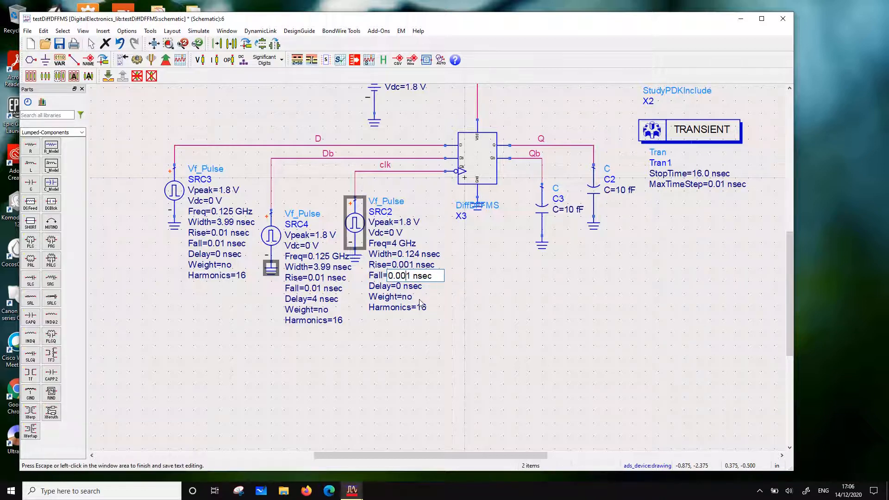
click(494, 337)
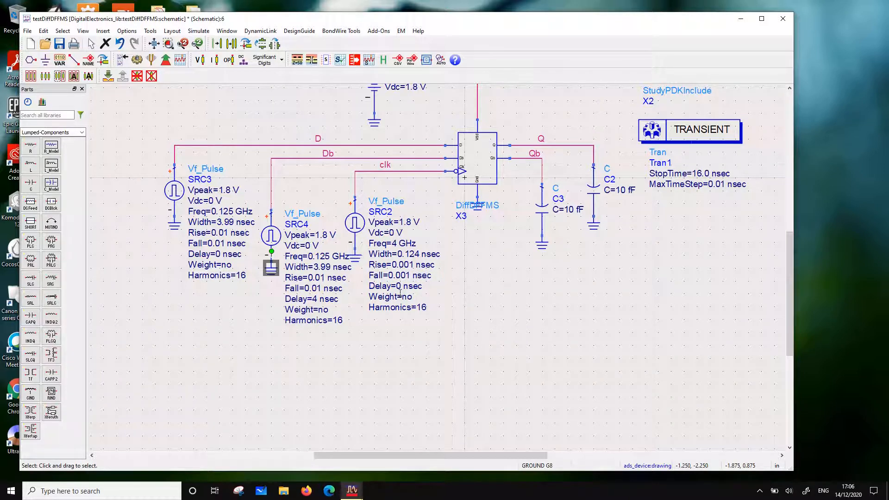
click(343, 347)
Set the delay of the D input source SRC3 to 0.0625 nsec
double_click(218, 254)
text(0.0)
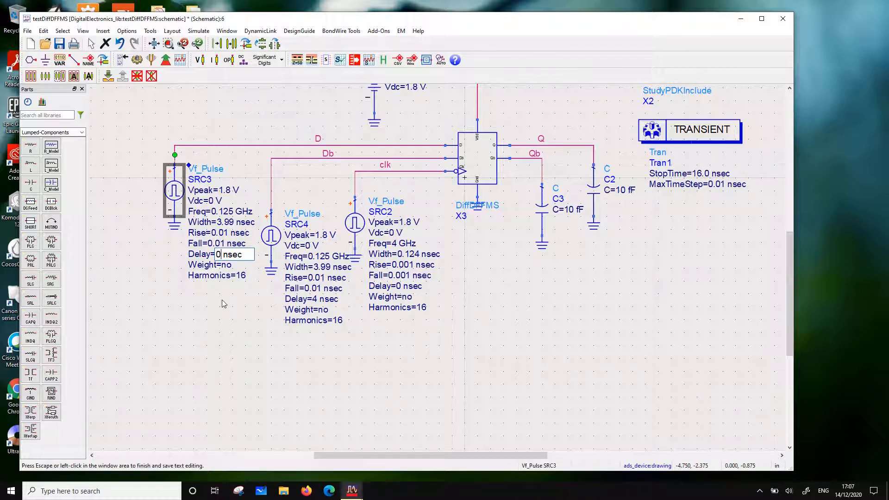
text(625)
click(258, 348)
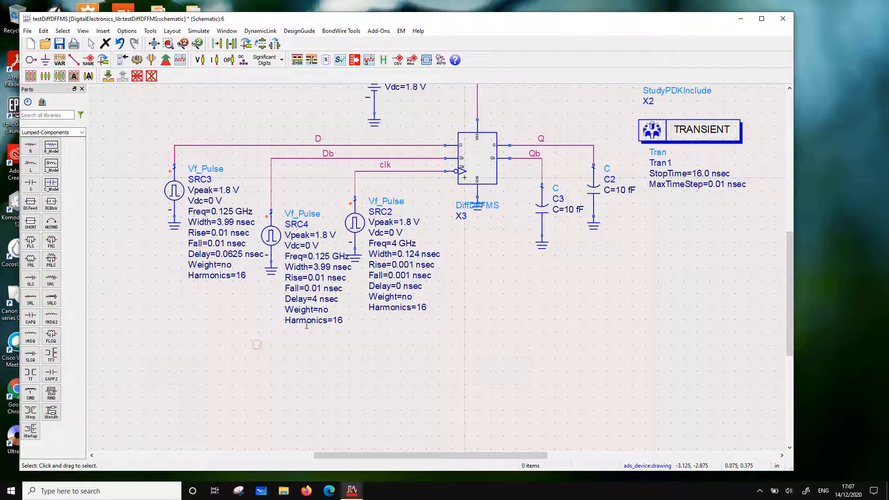
Set the delay of the Db input source SRC4 to 4.0625 nsec
click(317, 300)
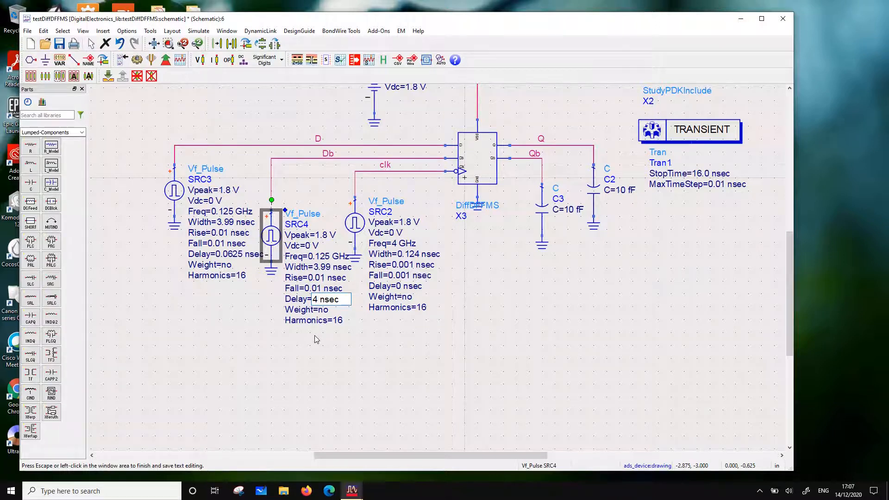
text(.0625)
click(326, 345)
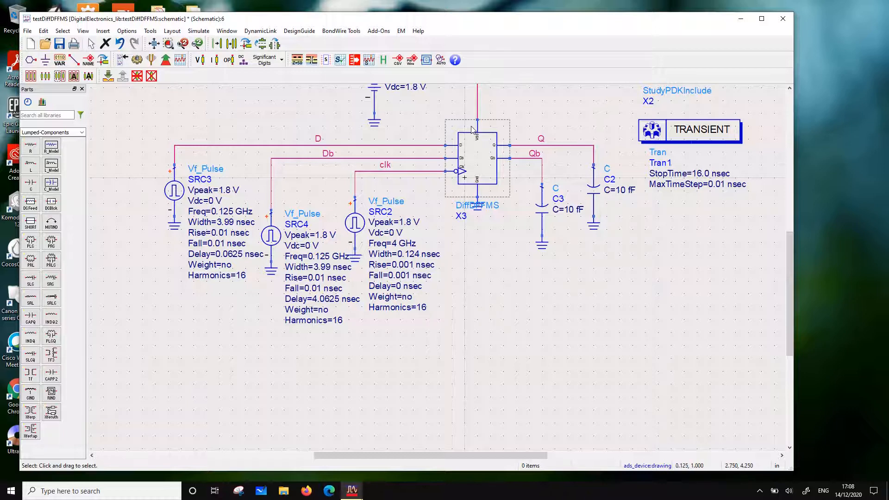
Save the testDiffDFFMS schematic and run its transient simulation
click(59, 43)
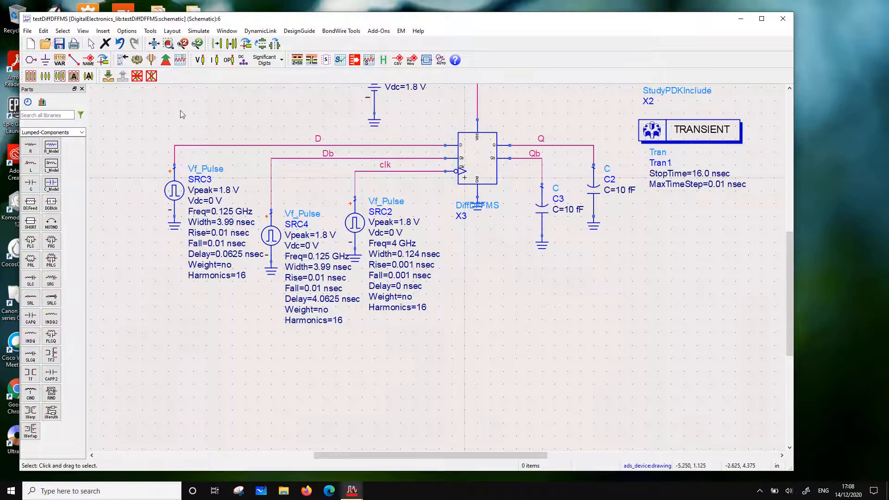
scroll(596, 244, down, 2)
scroll(502, 232, up, 1)
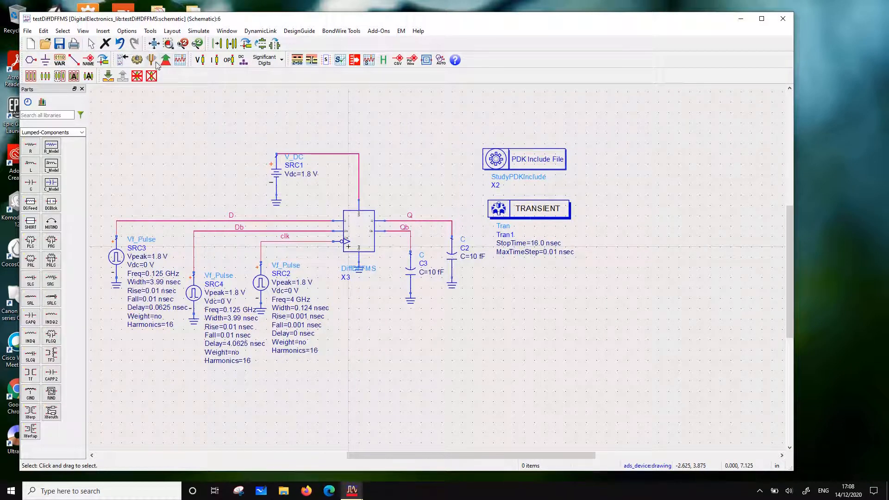
click(137, 61)
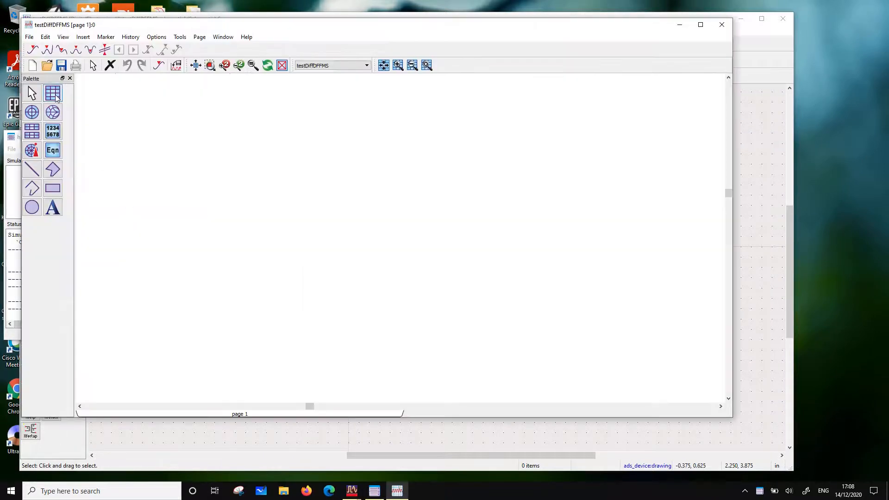
Place a rectangular plot of the D and Db traces on the results page and compare the two waveforms
click(158, 107)
click(285, 205)
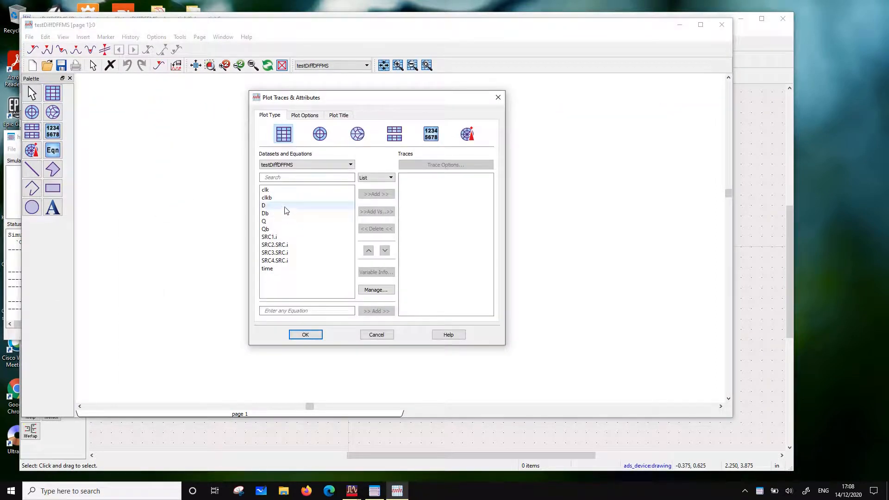
click(375, 194)
double_click(293, 214)
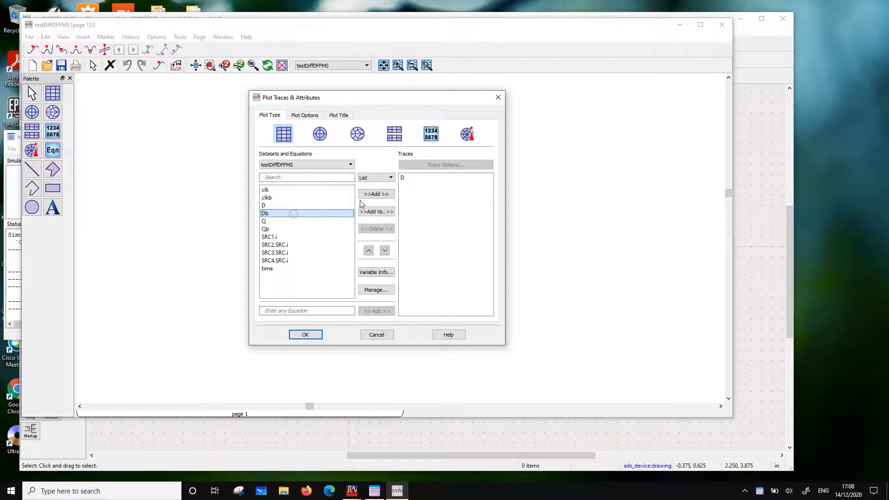
click(304, 334)
scroll(299, 196, up, 3)
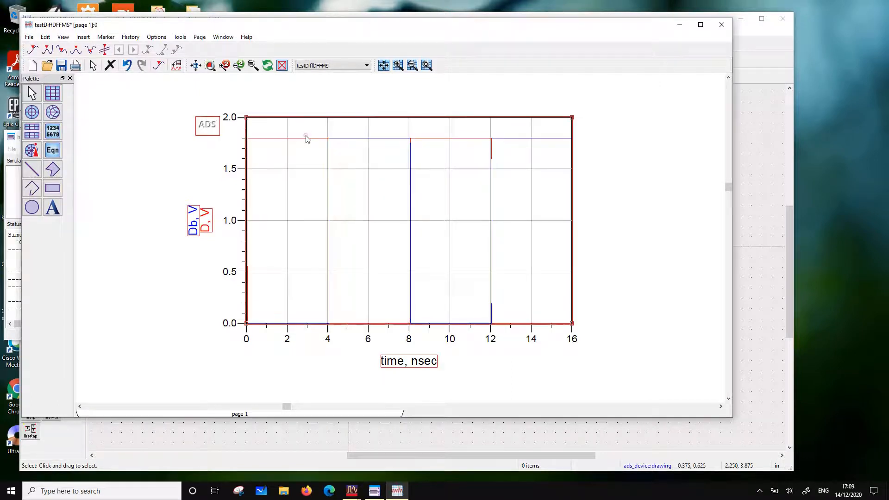
click(314, 142)
click(360, 141)
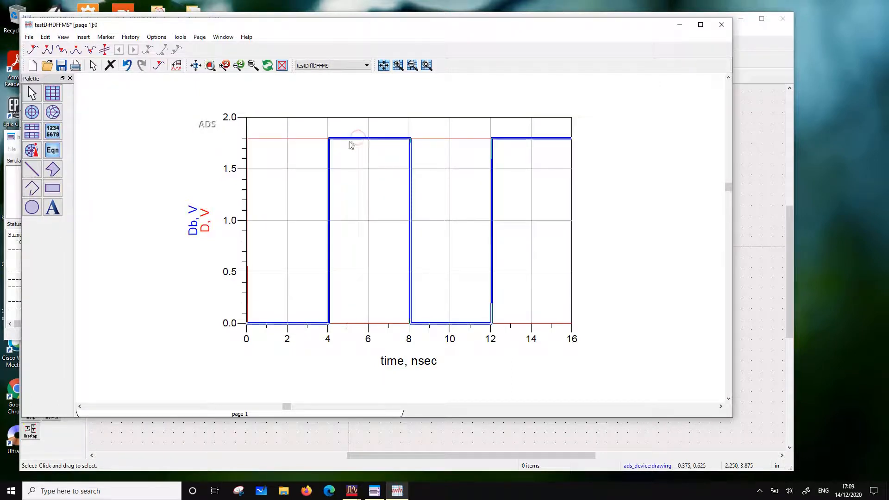
Add the clk trace to the D and Db plot
double_click(363, 269)
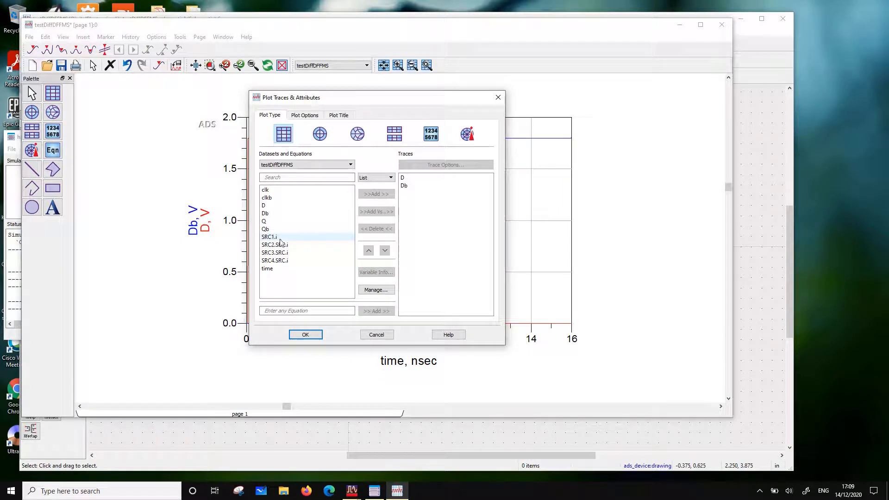
click(274, 190)
click(371, 194)
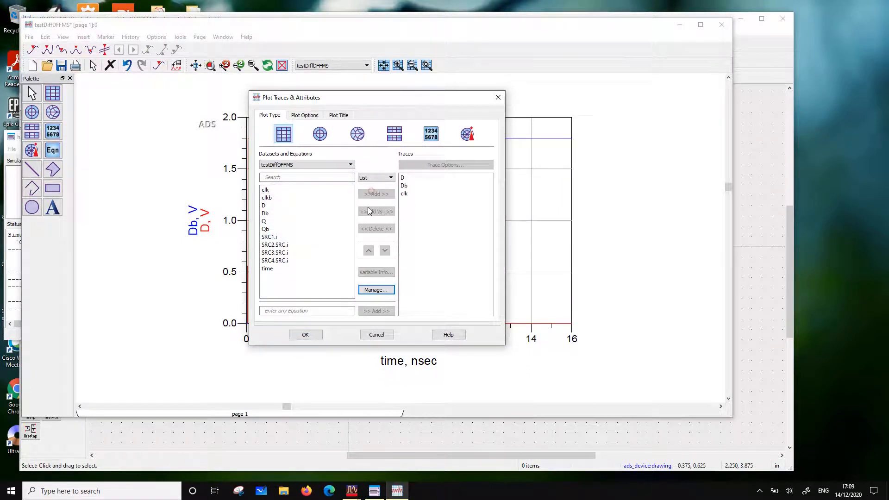
click(306, 334)
Examine the timing of the first D edge against the clk pulses near the start of the plot
scroll(371, 238, up, 2)
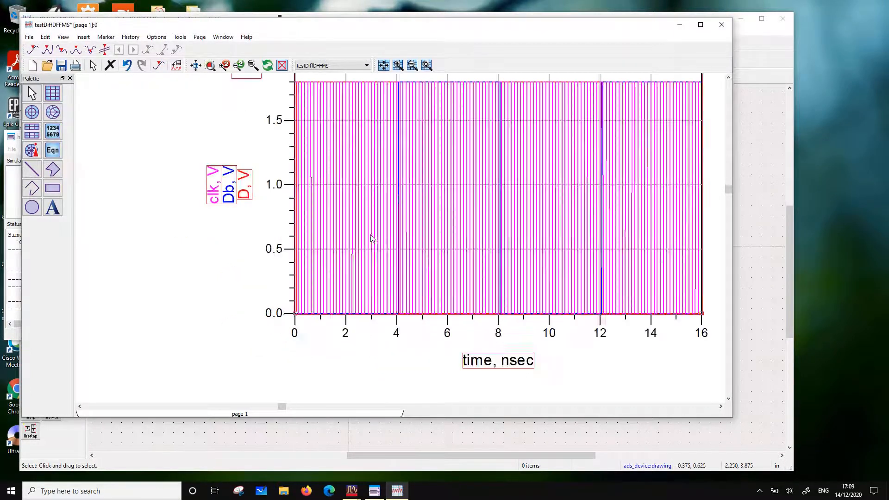
scroll(369, 190, up, 4)
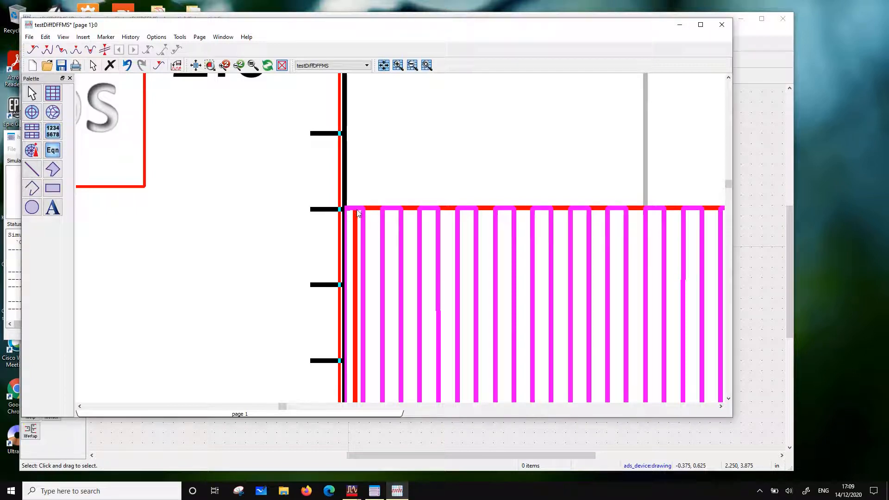
scroll(362, 210, up, 1)
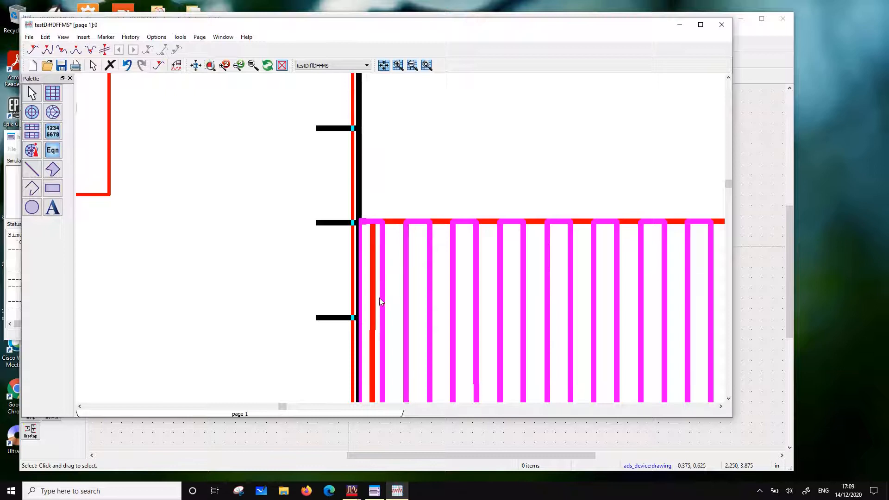
scroll(397, 257, down, 1)
scroll(397, 258, down, 2)
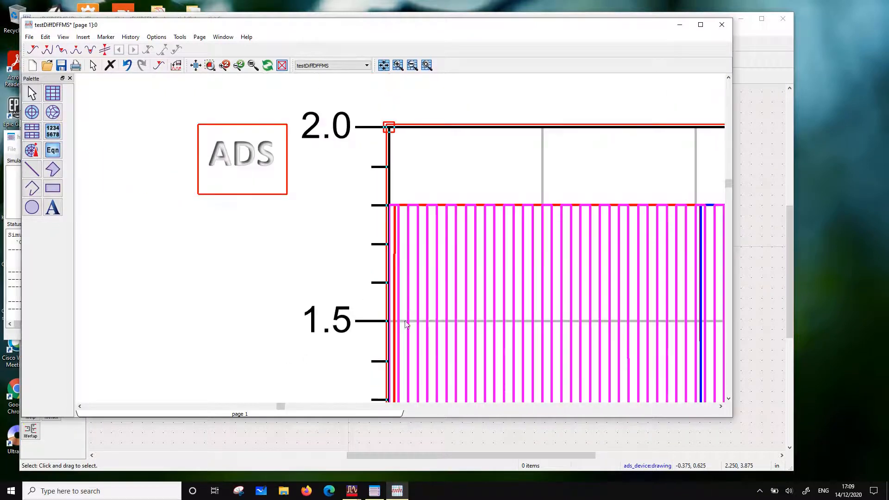
scroll(403, 313, down, 2)
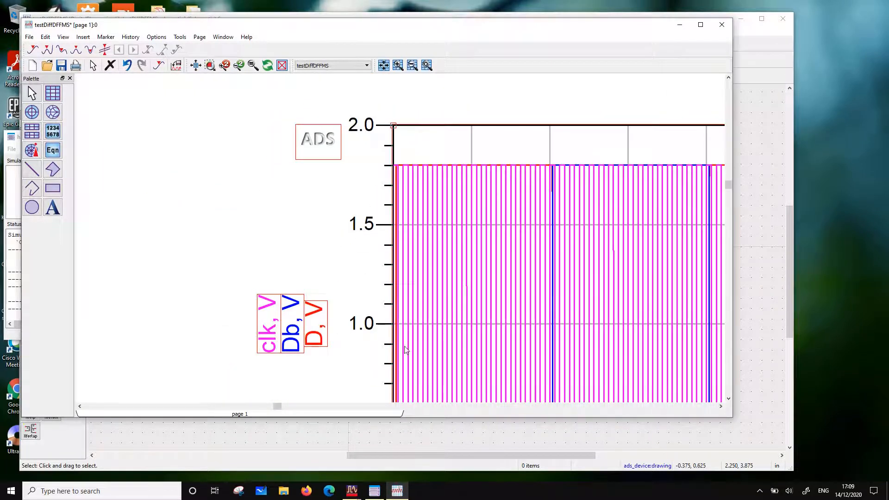
scroll(407, 303, down, 2)
scroll(401, 268, up, 2)
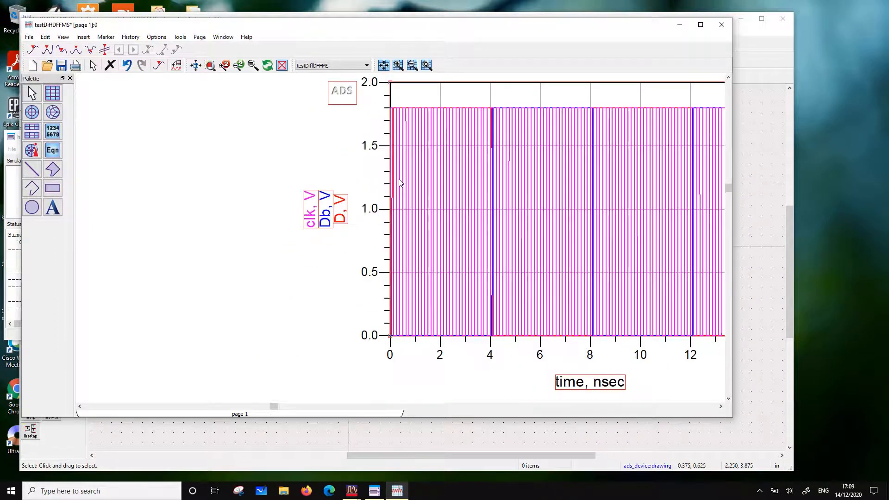
scroll(398, 157, up, 3)
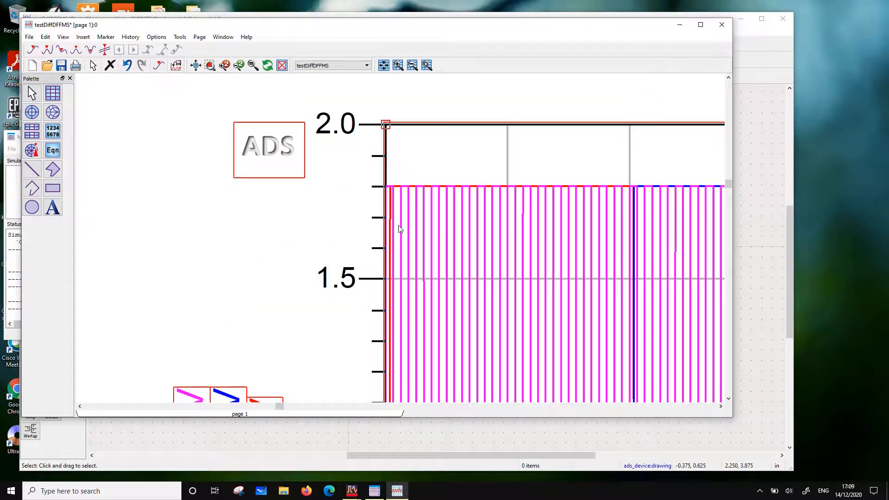
Add the Q trace to the plot of D, Db and clk
scroll(400, 229, up, 1)
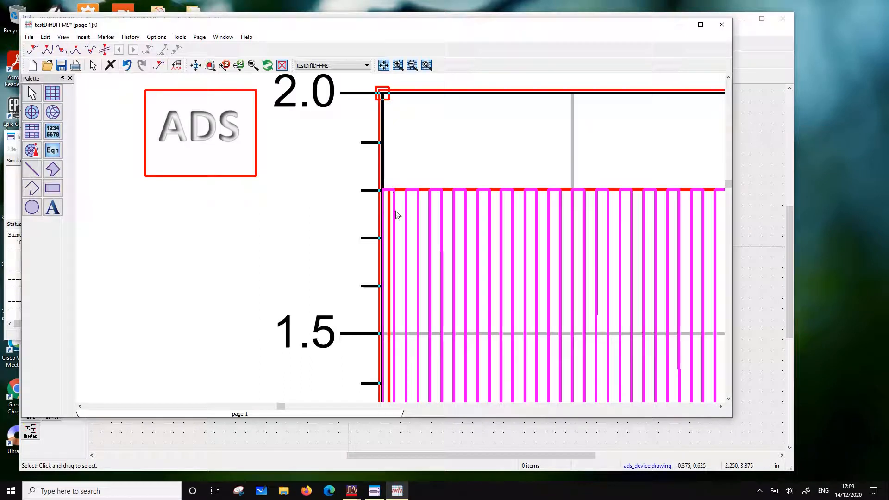
mouse_move(398, 216)
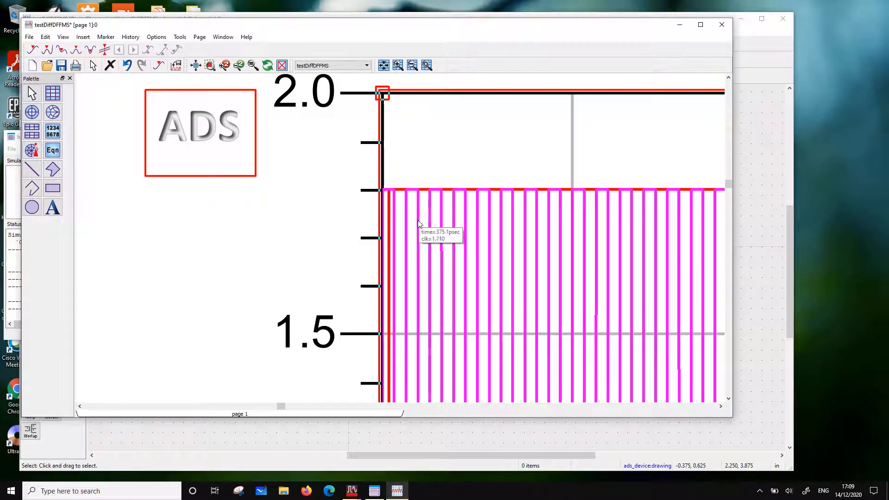
scroll(436, 252, down, 2)
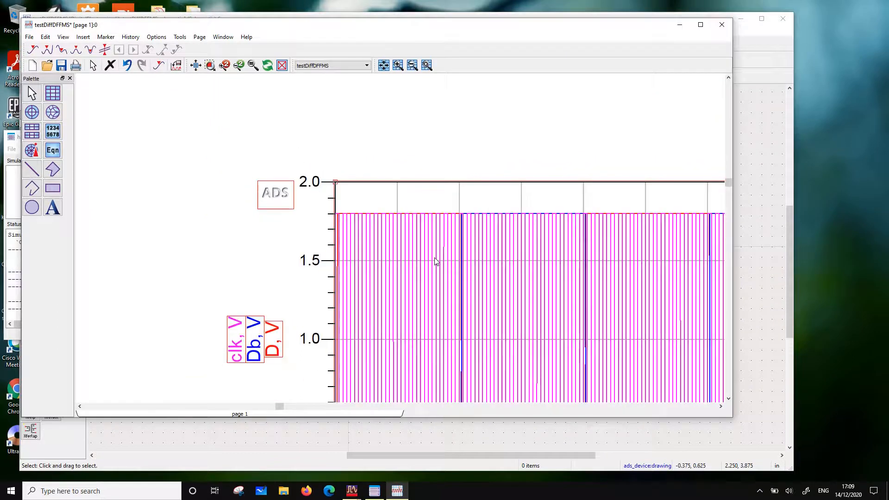
scroll(435, 262, down, 2)
double_click(401, 198)
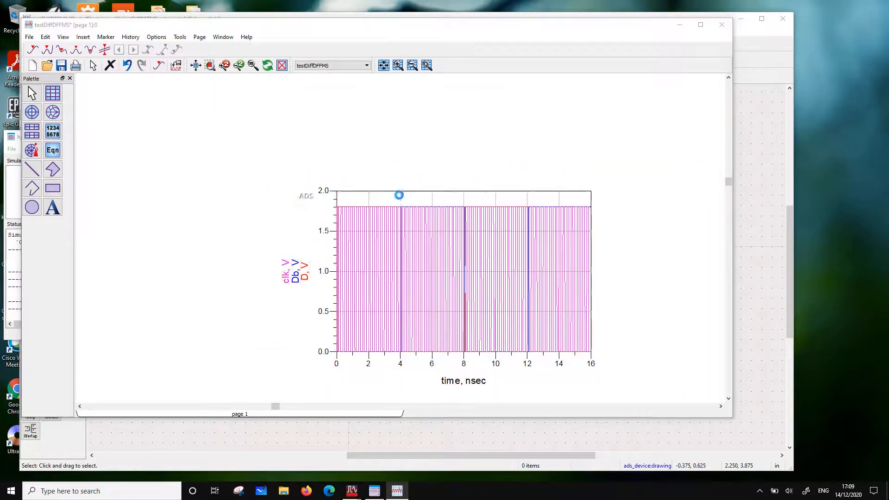
click(272, 221)
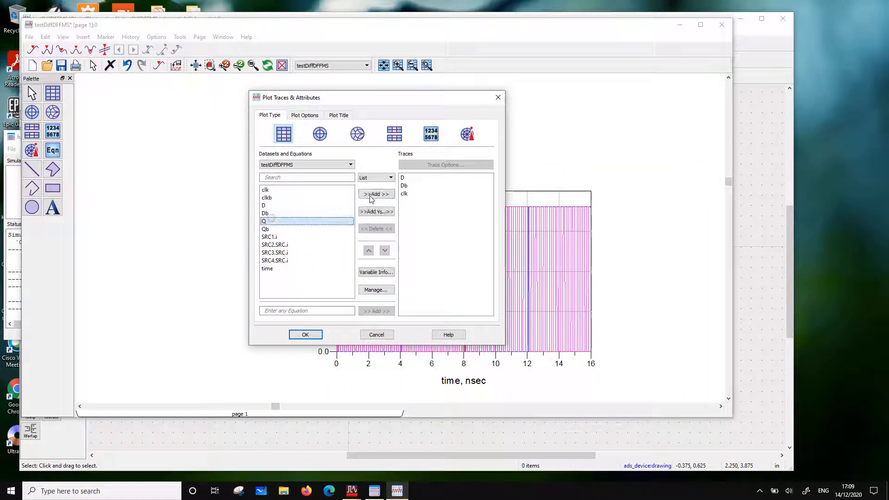
click(375, 194)
click(309, 334)
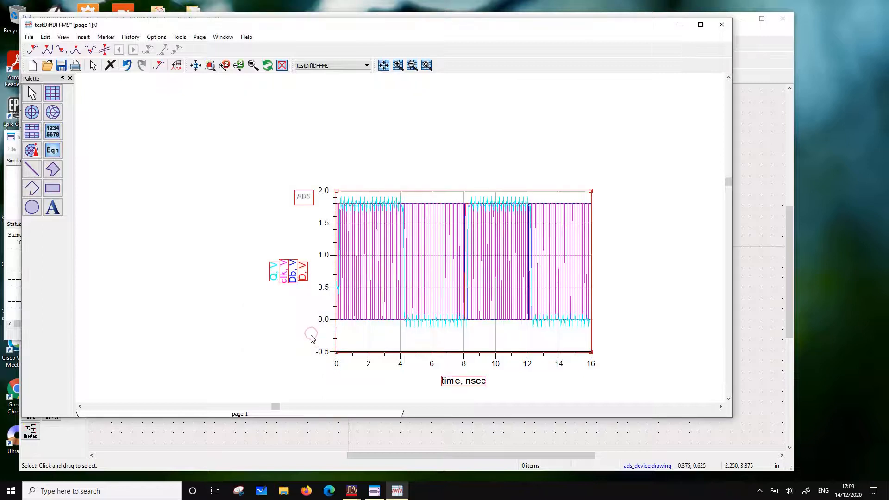
Compare the Q waveform with the other traces and remove the Db trace from the plot
scroll(426, 280, up, 3)
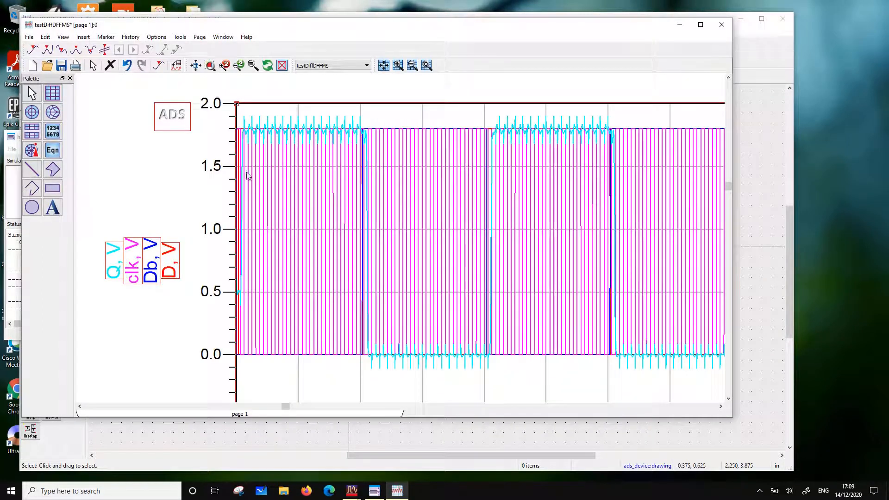
scroll(323, 195, up, 2)
scroll(375, 222, up, 1)
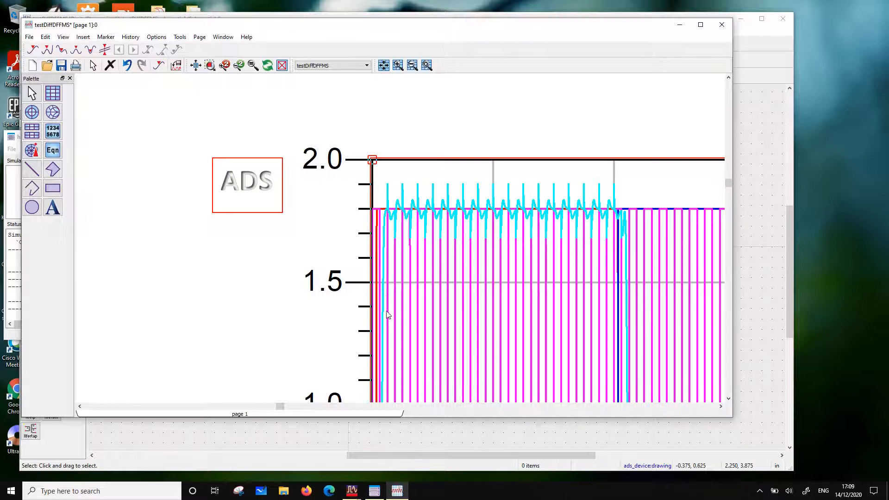
scroll(430, 264, down, 7)
scroll(417, 260, up, 2)
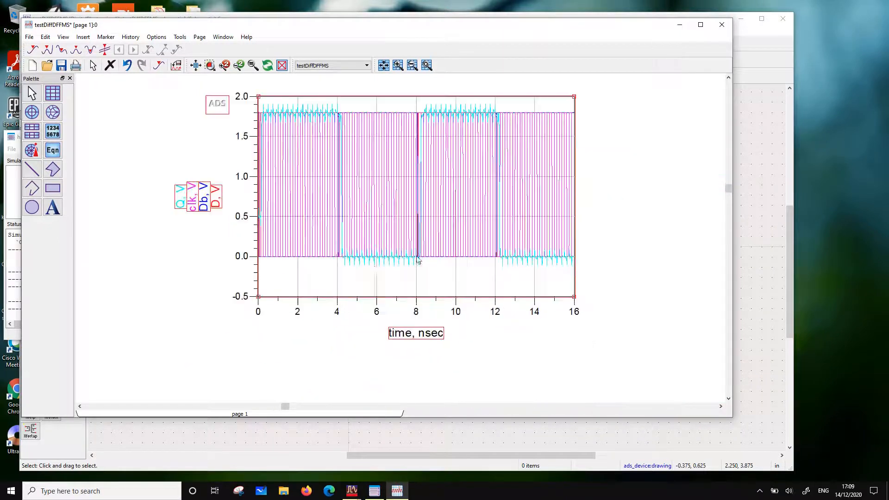
double_click(364, 279)
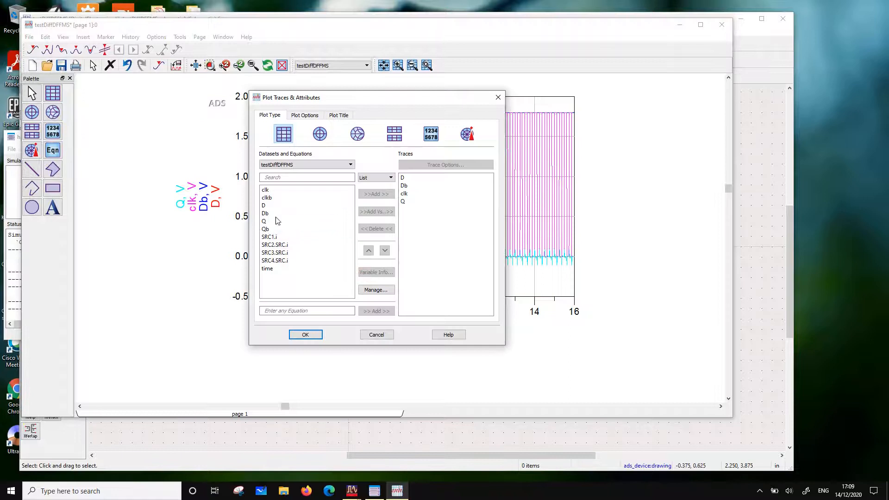
click(404, 186)
click(378, 228)
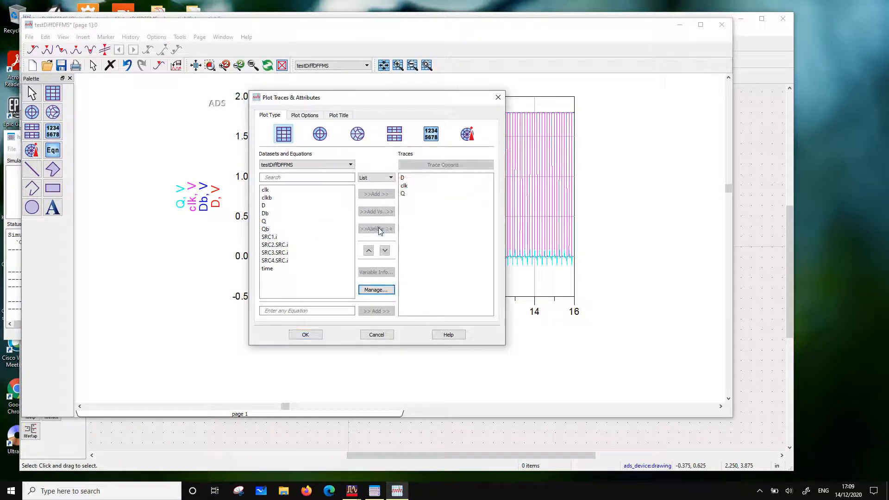
click(303, 334)
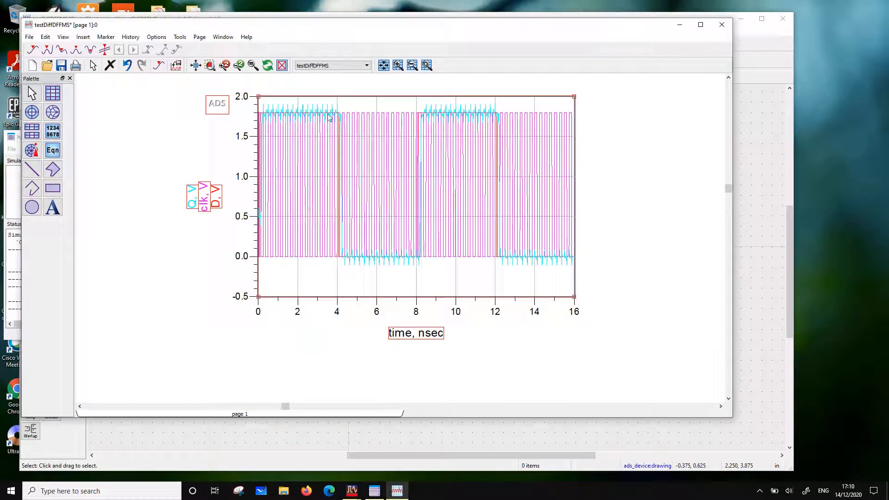
Change the Q trace to a thicker dark green line
double_click(191, 196)
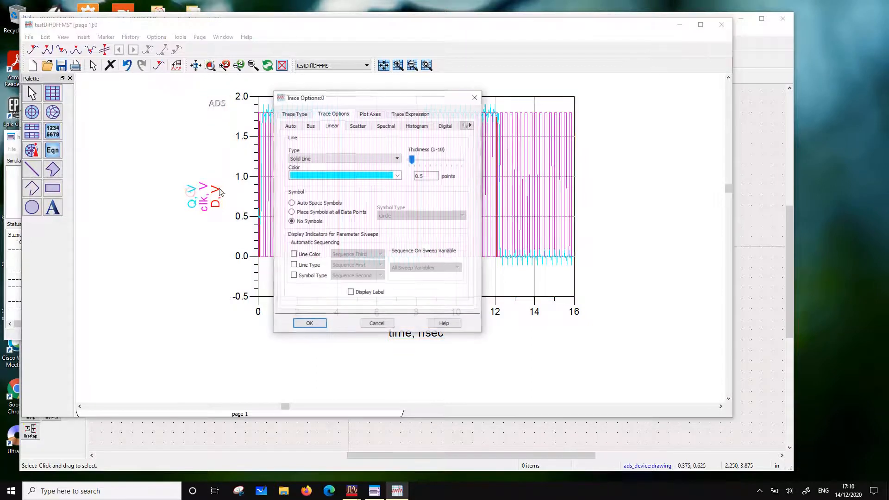
click(397, 175)
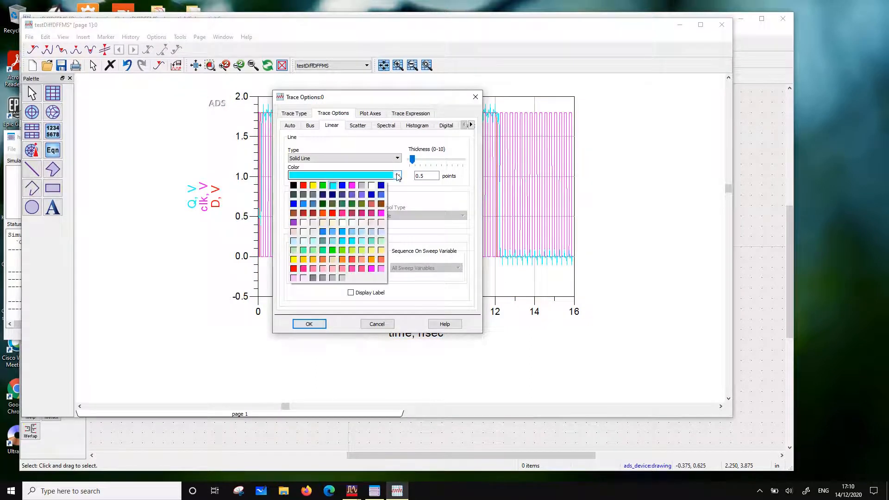
click(351, 204)
click(427, 160)
click(309, 324)
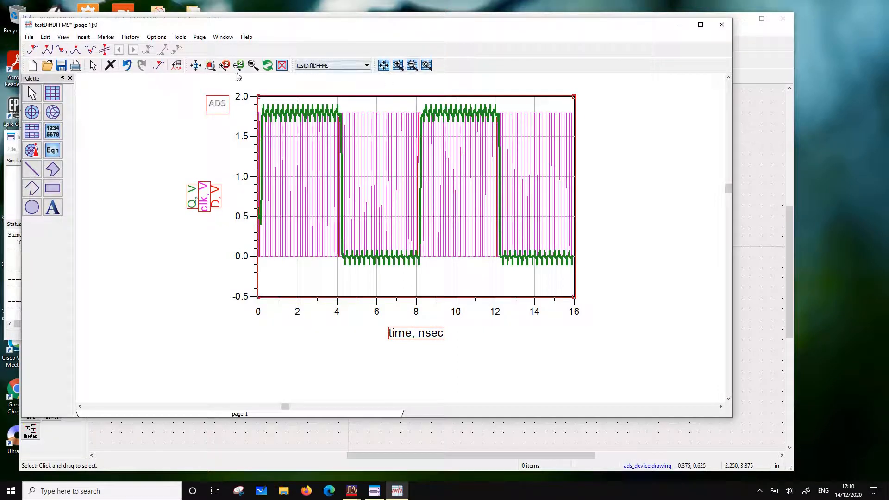
Convert the plot to a stacked plot of D, clk and Q, and recolour the clk trace blue
double_click(322, 277)
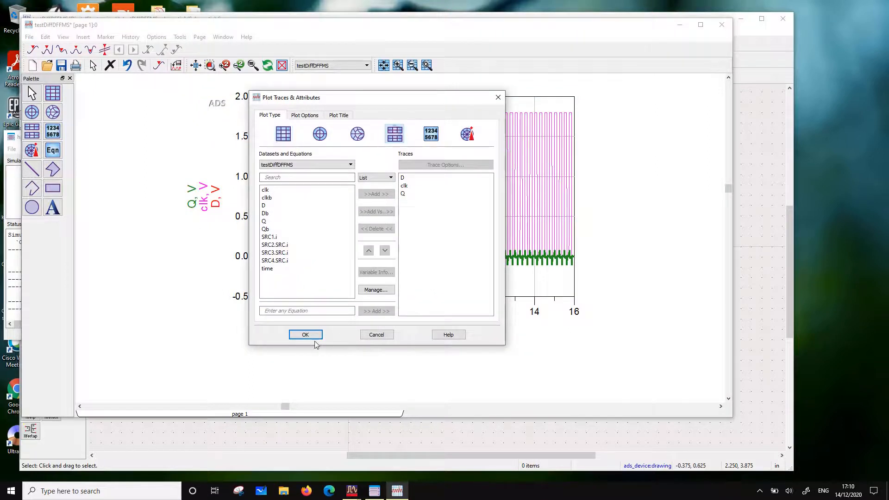
click(309, 336)
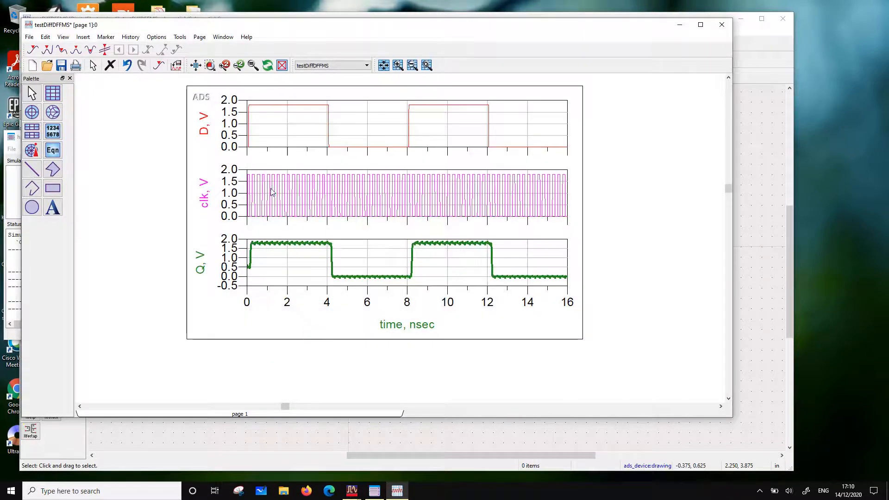
double_click(348, 208)
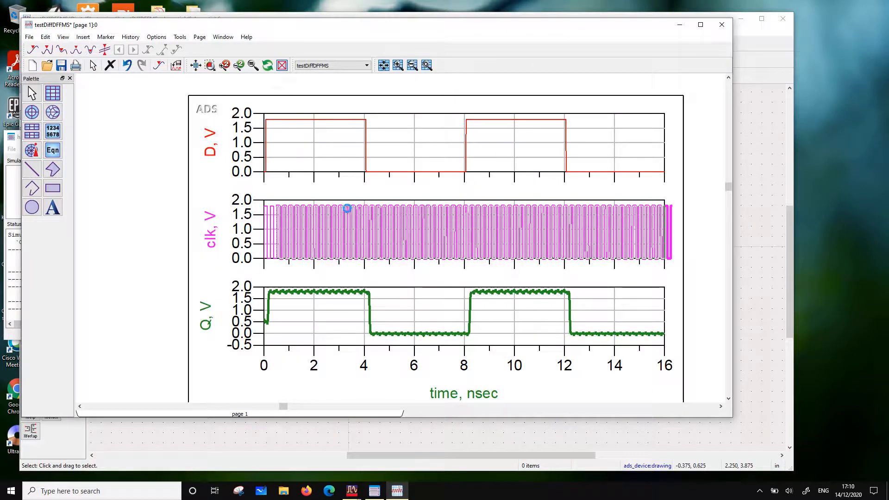
click(398, 175)
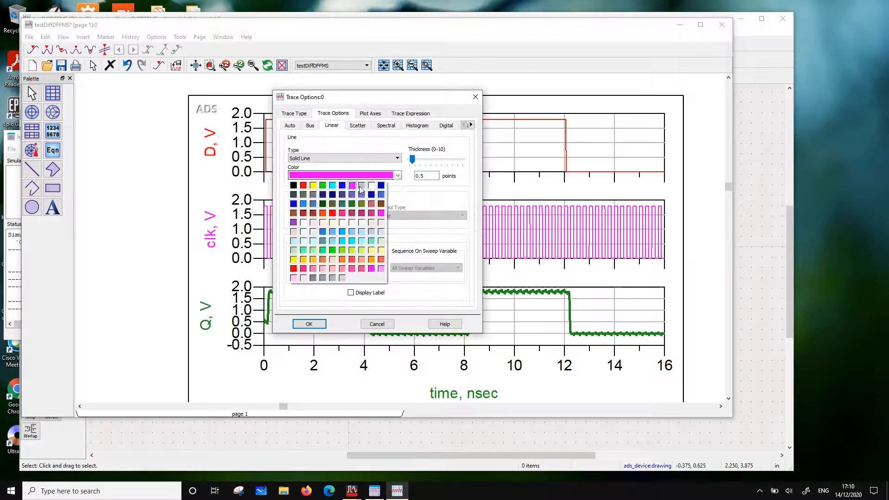
click(293, 206)
click(309, 324)
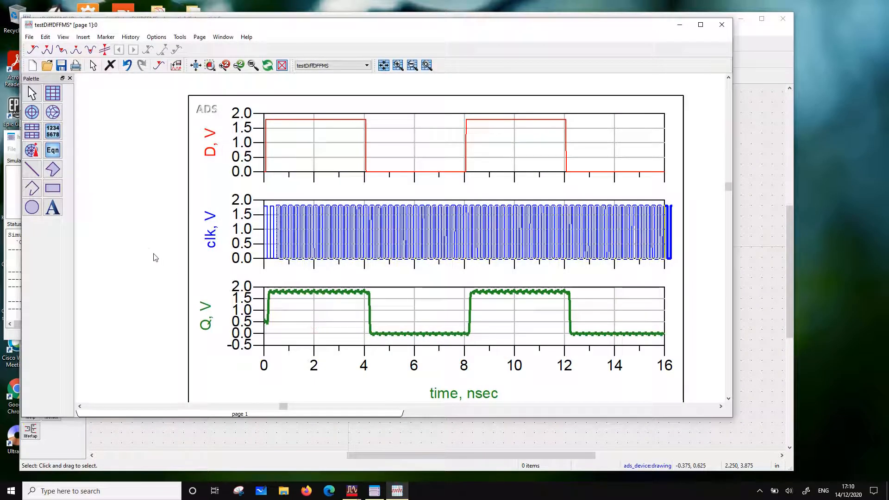
Turn off auto scaling for the stacked plot's bottom Y axis and set its minimum to 0
scroll(362, 280, up, 1)
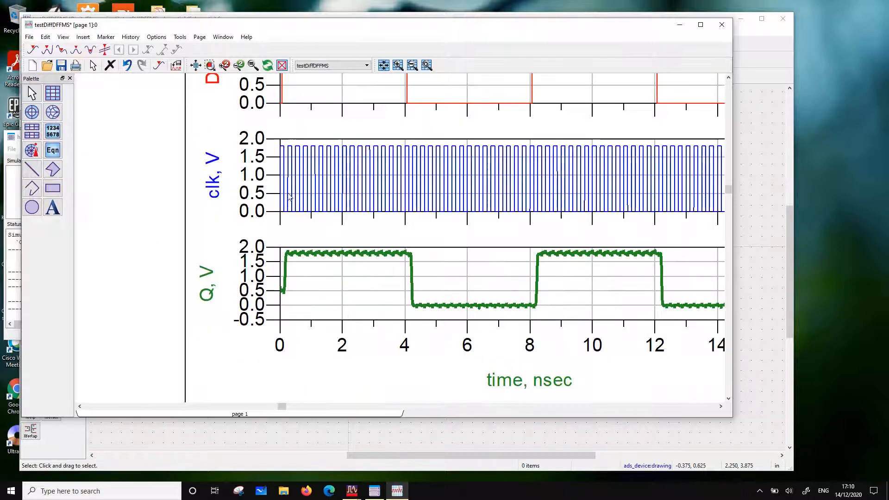
scroll(290, 197, down, 2)
scroll(376, 211, up, 1)
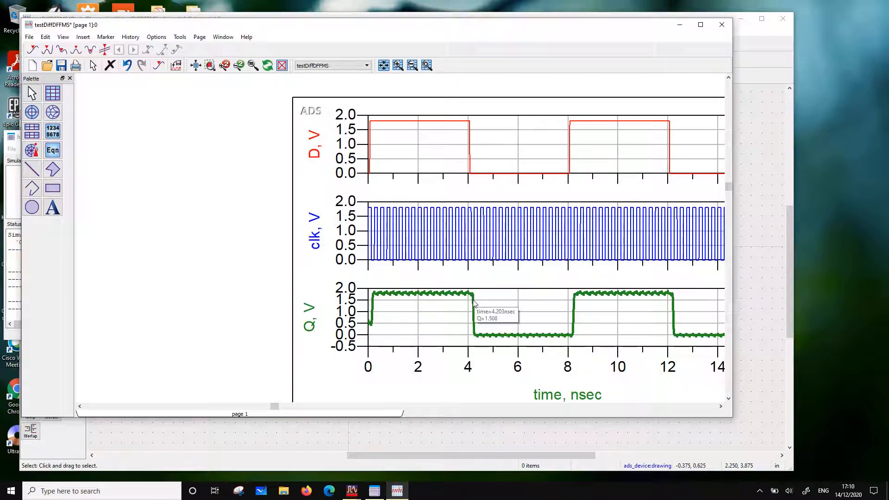
mouse_move(473, 326)
double_click(437, 337)
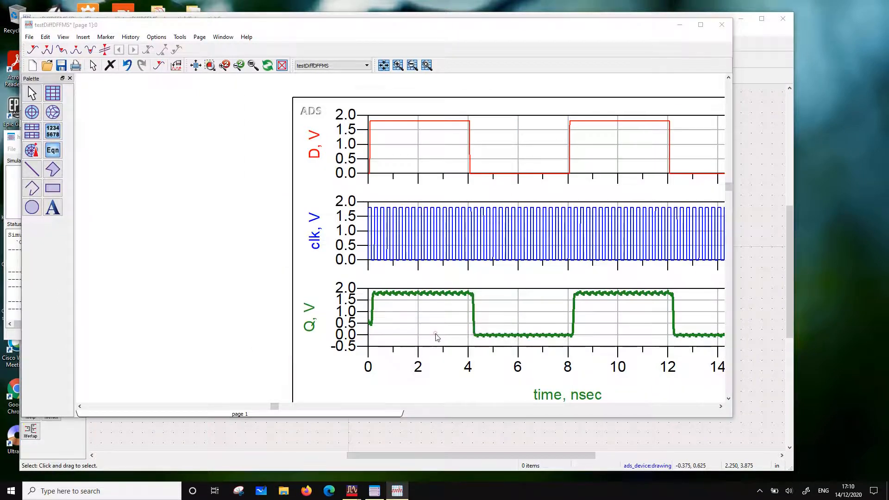
click(305, 116)
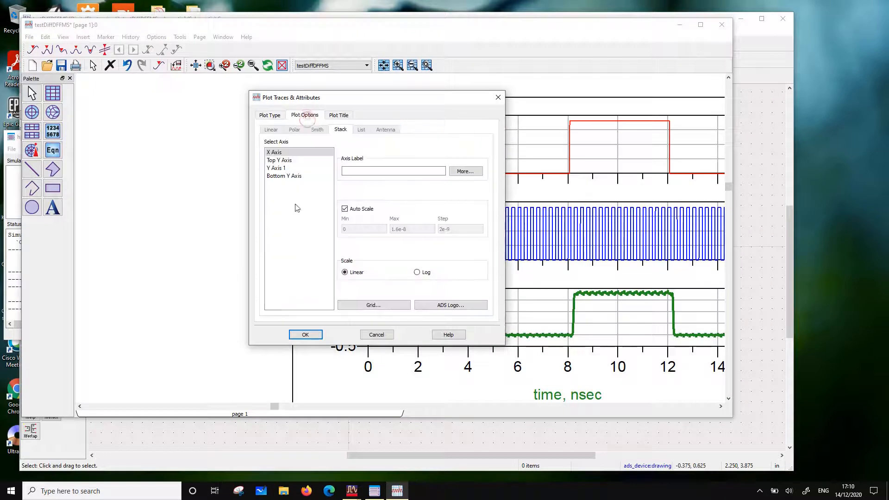
click(280, 176)
click(345, 209)
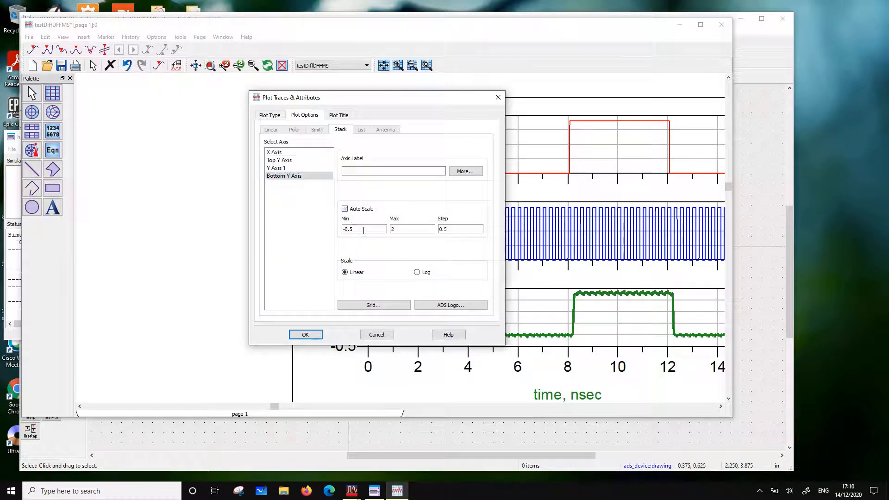
double_click(363, 229)
text(0)
click(305, 334)
Set the clk trace's line thickness to 1.5 points
scroll(401, 259, down, 2)
scroll(489, 249, up, 1)
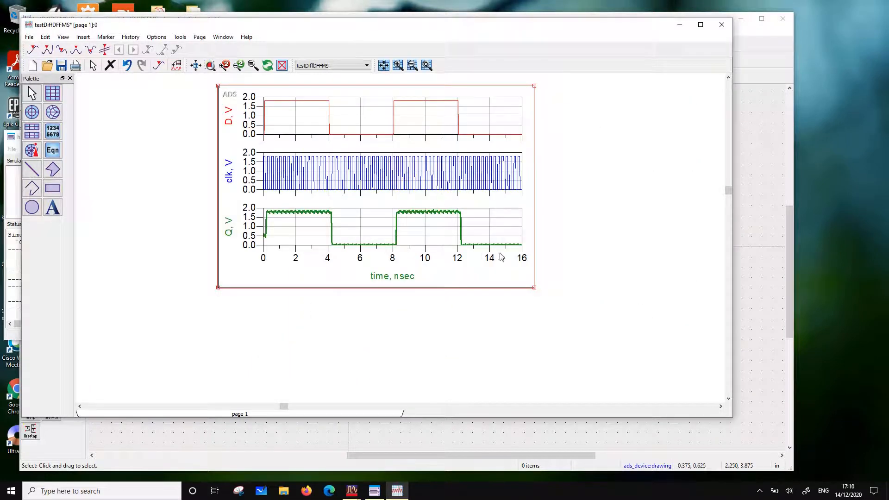
double_click(391, 173)
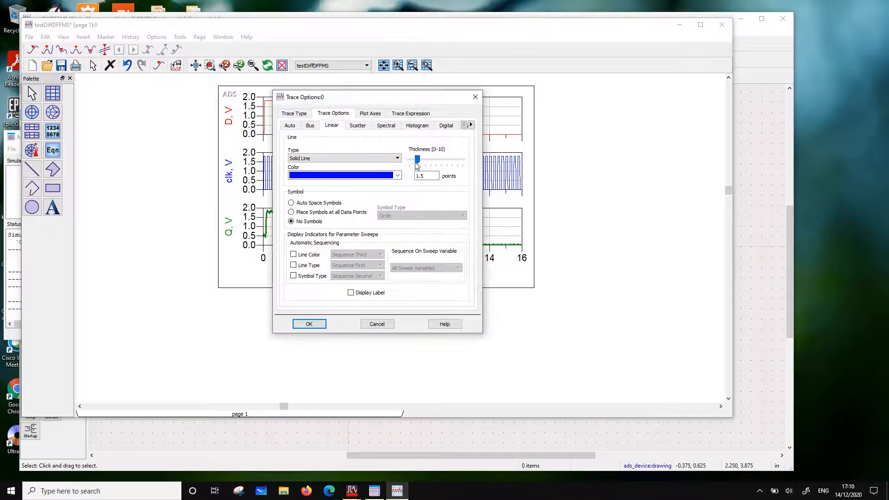
click(309, 324)
Widen the stacked plot on both sides to spread out the time axis
click(389, 287)
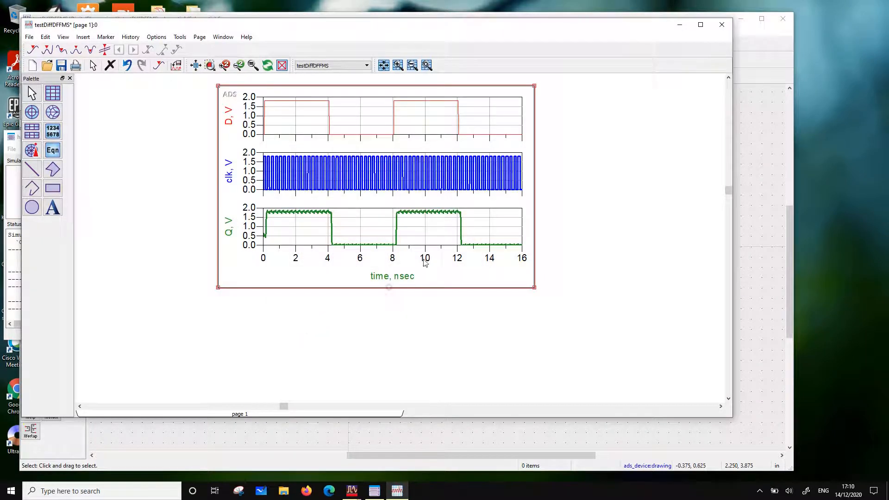
drag(534, 287, 705, 274)
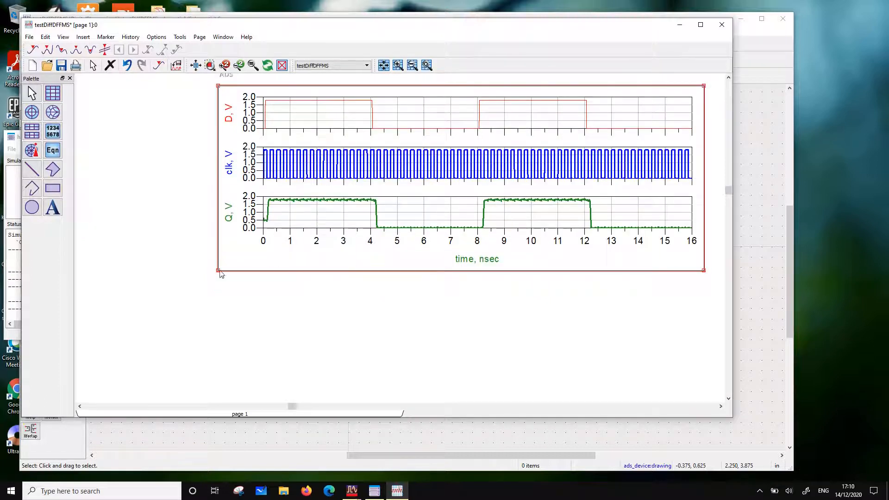
drag(218, 271, 124, 270)
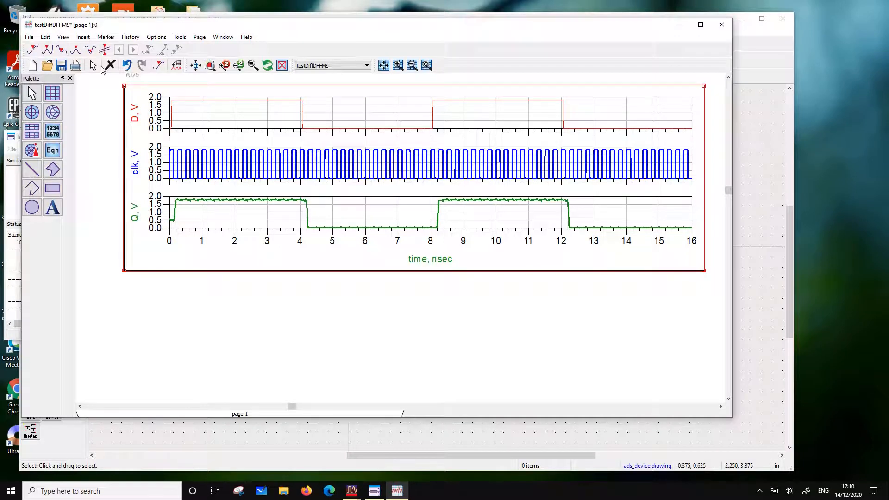
Insert a line marker across the stacked traces just after 8 nsec and shift it onto Q's rising edge there
click(100, 50)
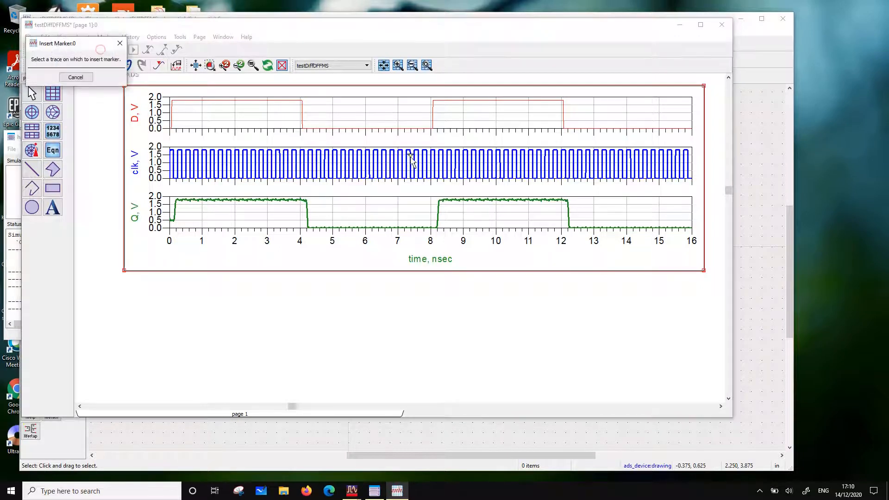
click(434, 159)
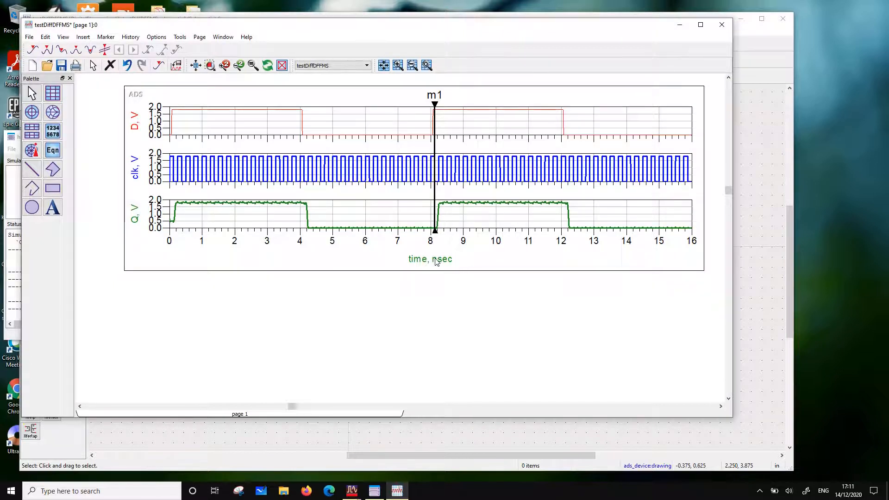
key(Right)
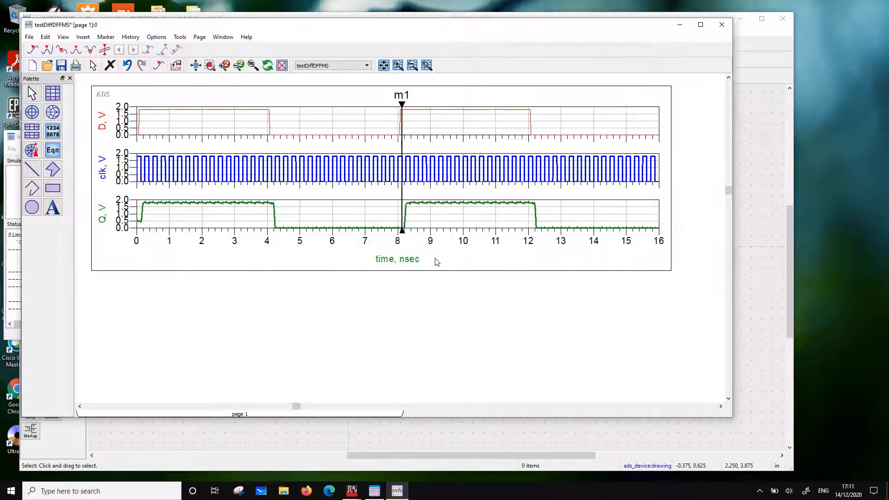
click(402, 205)
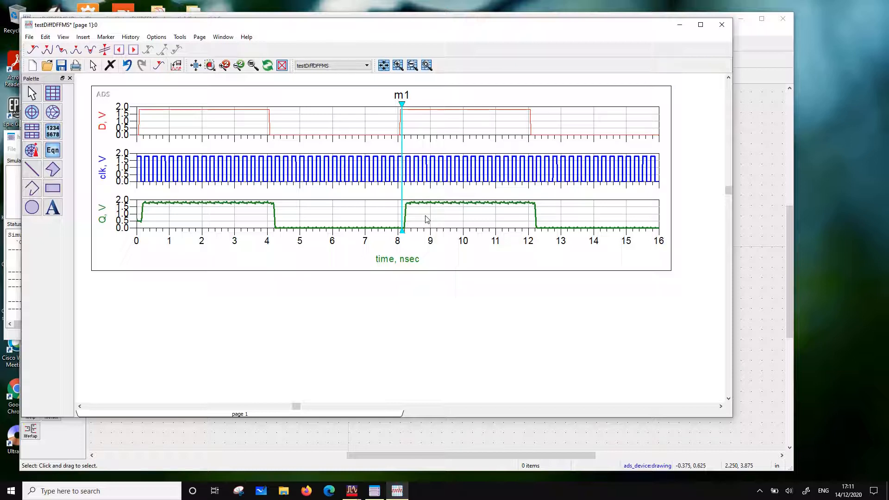
key(Right)
key(Right)
key(Right)
key(Right)
key(Right)
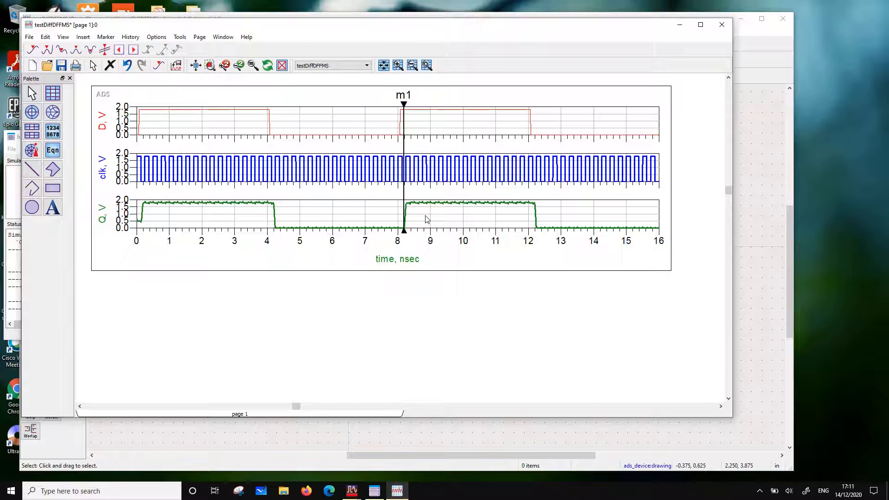
Nudge marker m1 back and forth to settle it midway up Q's rising edge at 8.223 nsec
key(Right)
key(Right)
key(Right)
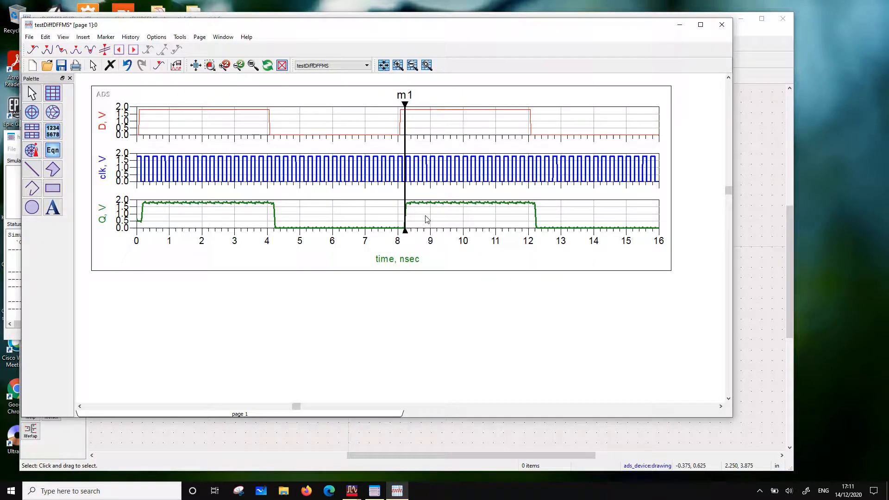
key(Right)
key(Right)
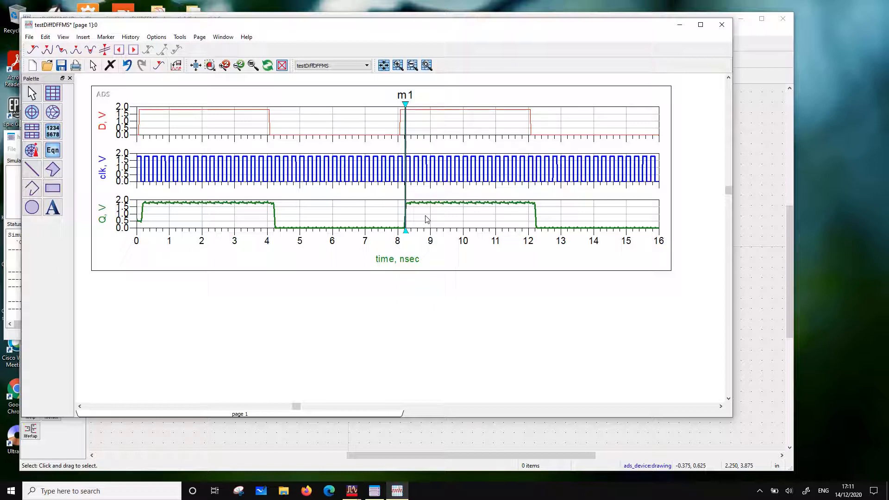
key(Left)
key(Left)
key(Left)
key(Left)
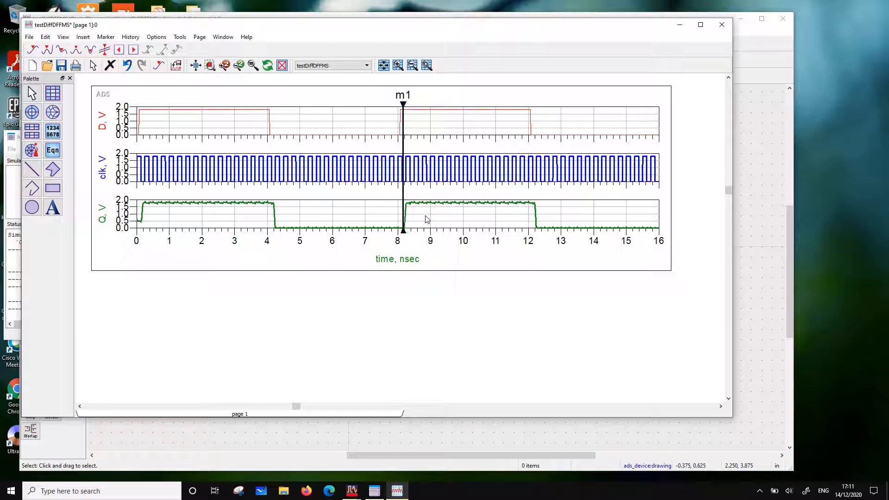
key(Right)
key(Right)
key(Right)
key(Right)
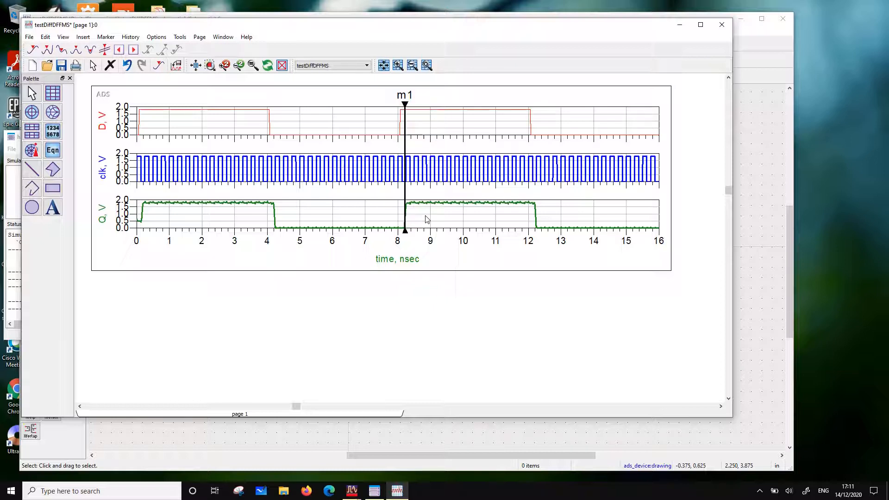
In the testDiffDFFMS schematic, move the flip-flop X3's name annotation from below the symbol to above its upper edge, clear of the ground symbol
click(772, 121)
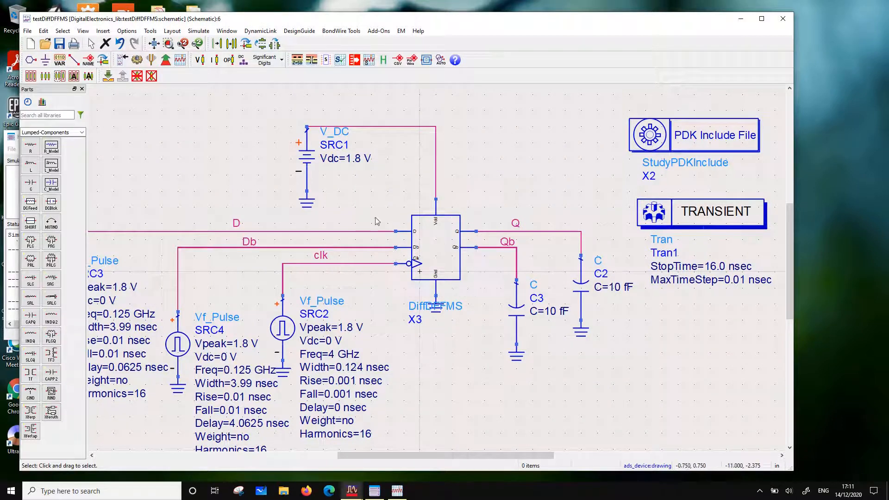
click(431, 260)
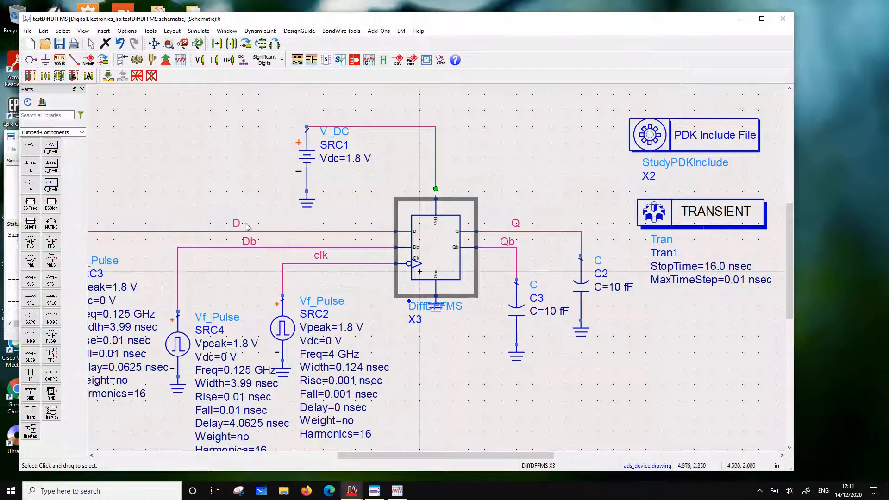
key(F5)
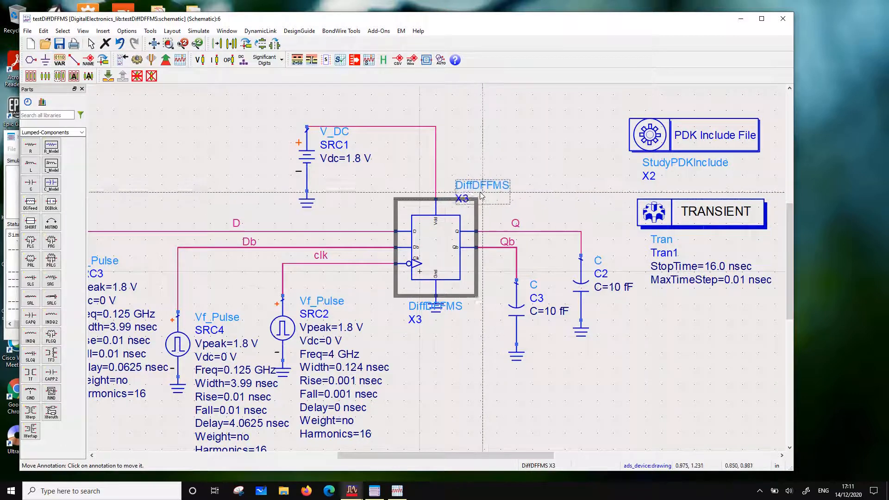
click(478, 190)
click(452, 239)
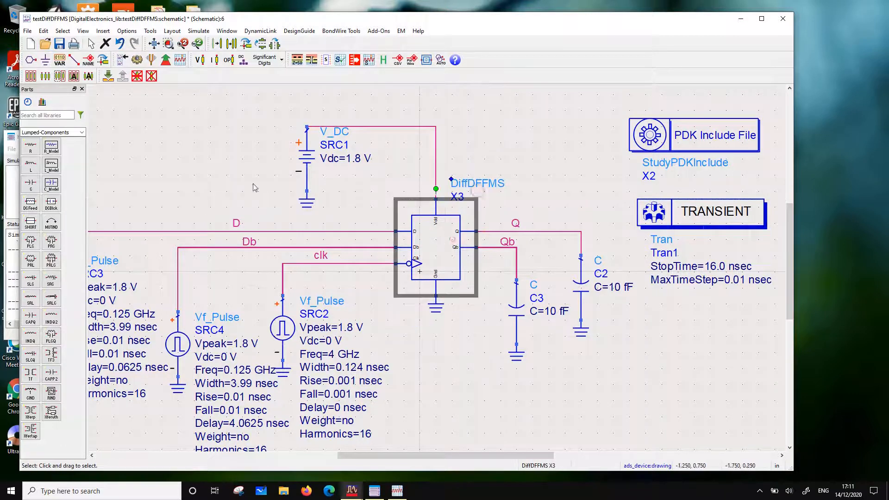
Push into the DiffDFFMS flip-flop to examine its internal schematic, moving the schematic window aside
click(108, 76)
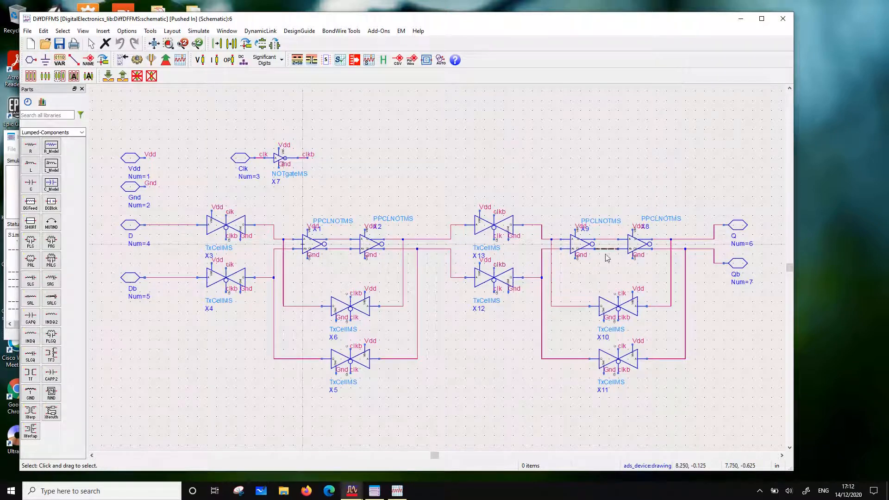
drag(136, 20, 394, 153)
Return to the testDiffDFFMS data display, check the traces at marker m1 and save the display
click(267, 25)
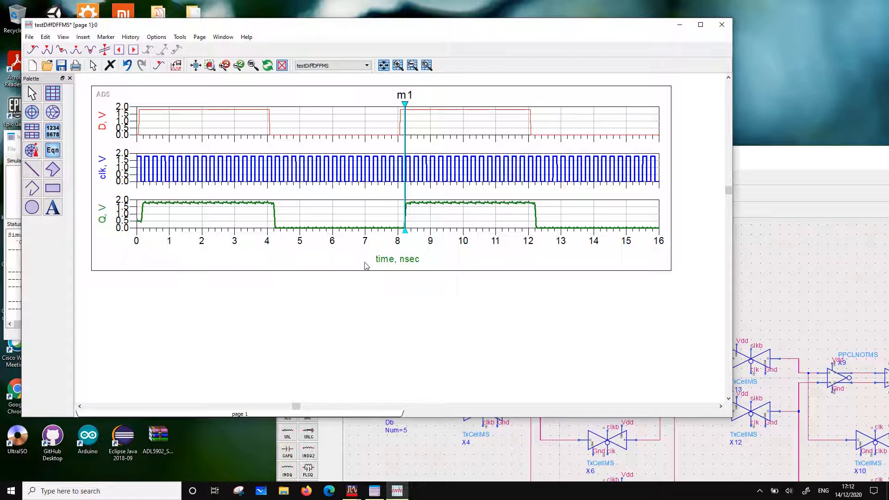
scroll(366, 265, down, 2)
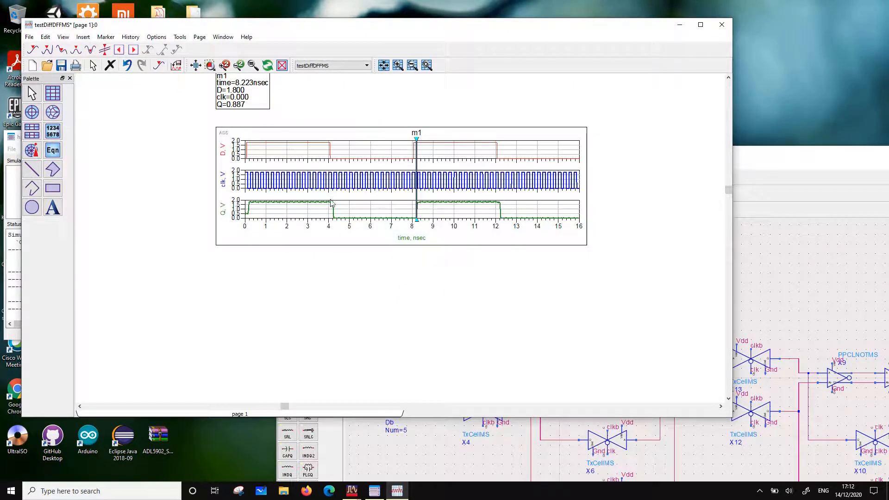
scroll(425, 193, up, 2)
scroll(382, 240, up, 1)
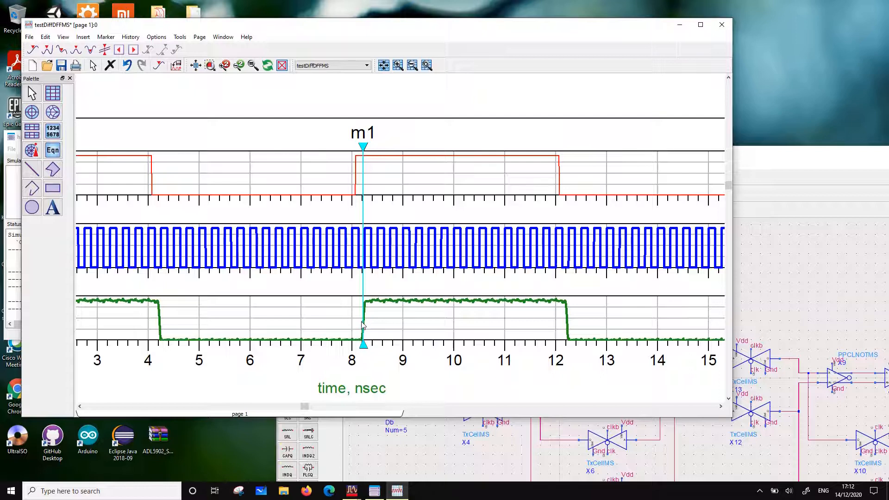
scroll(258, 208, down, 3)
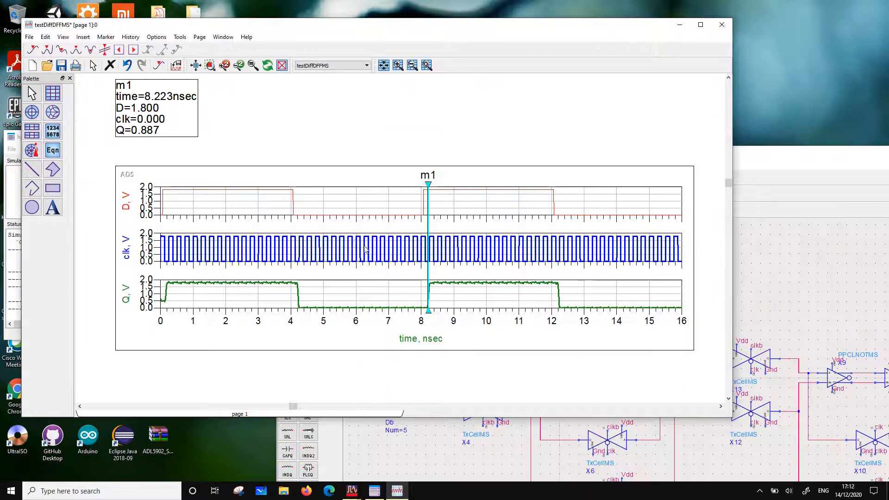
click(63, 68)
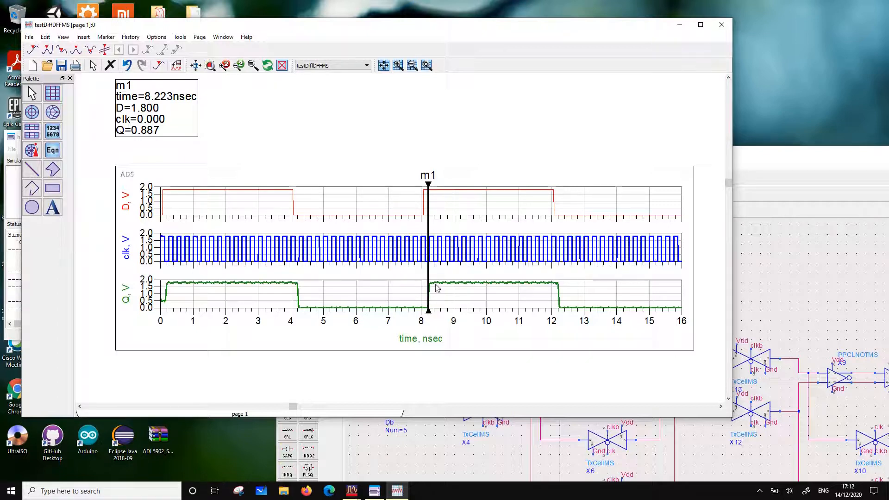
Compare the clk edge with Q's rising edge at marker m1 in the stacked plot
scroll(436, 287, up, 4)
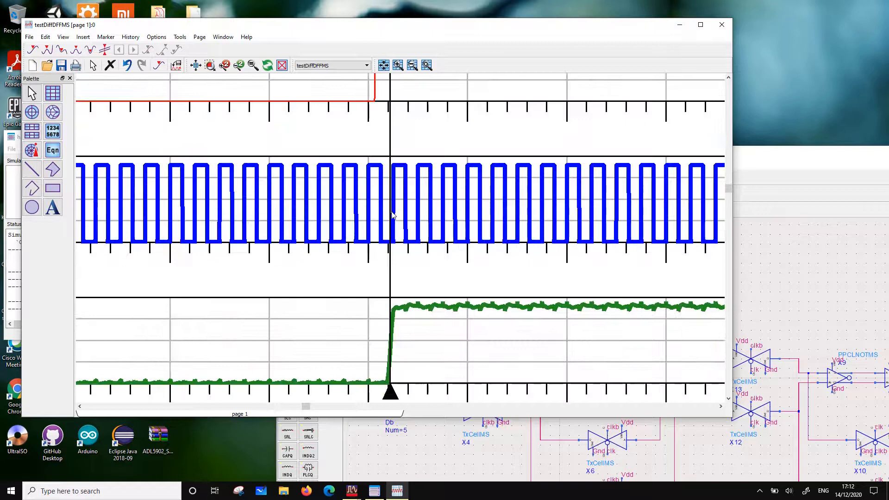
scroll(403, 280, down, 3)
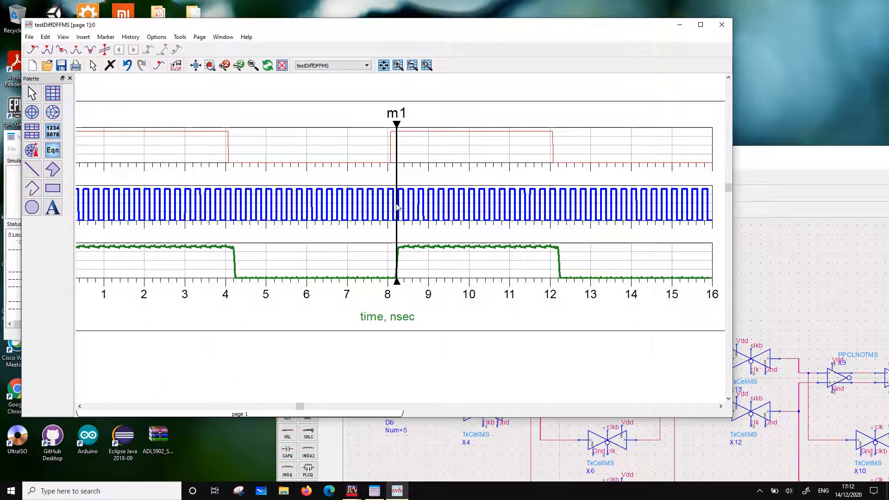
scroll(393, 212, down, 2)
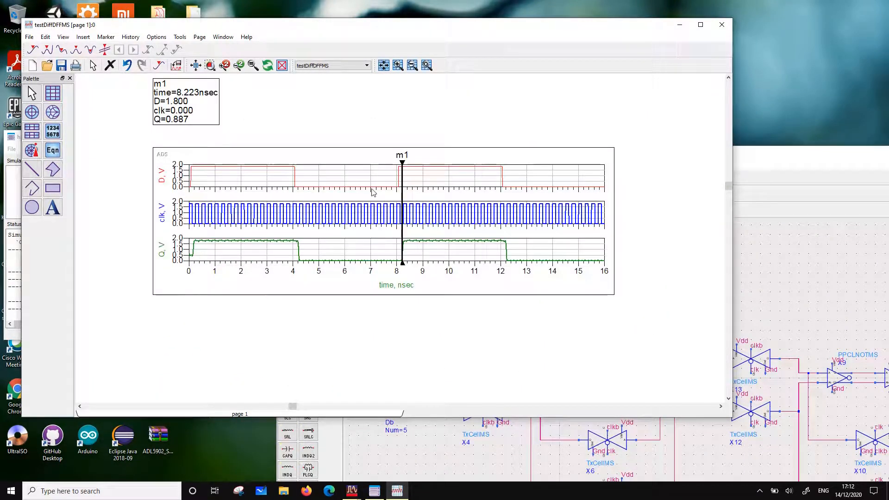
scroll(401, 272, down, 1)
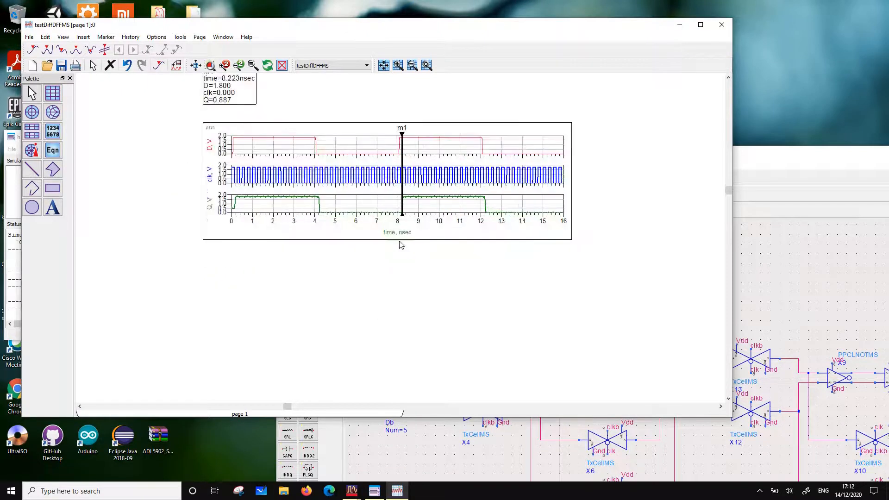
scroll(391, 246, up, 2)
scroll(401, 243, down, 1)
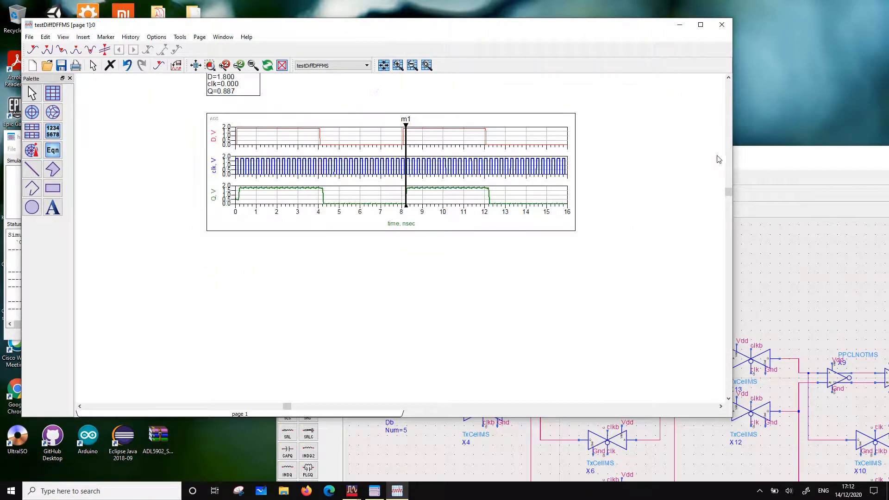
Go back to the DiffDFFMS schematic and inspect the transistor sizes inside the PPCLNOTMS inverter X9
drag(718, 160, 463, 99)
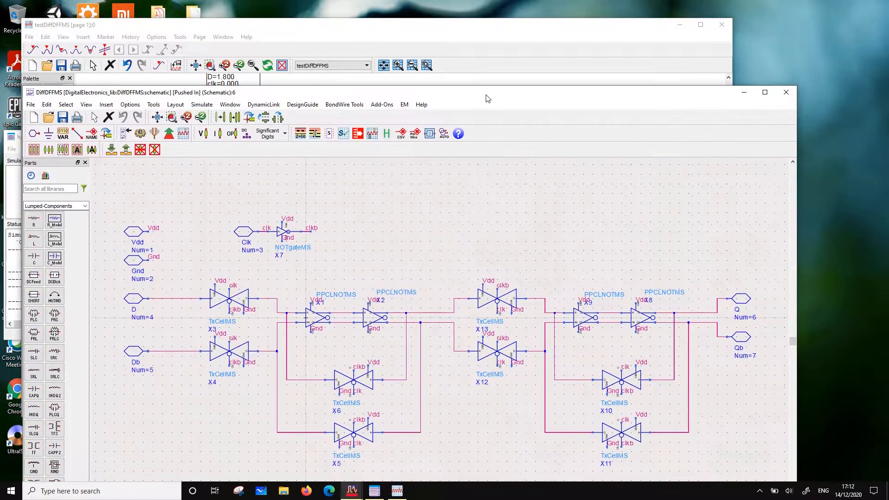
click(580, 322)
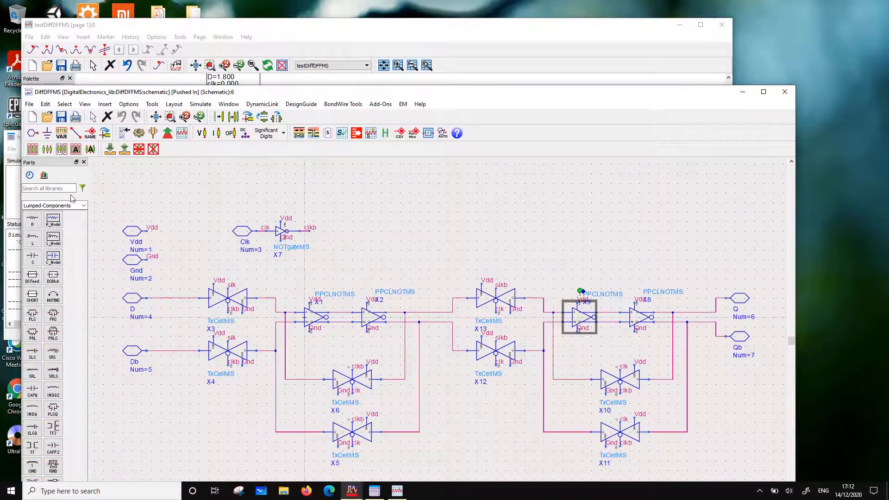
click(124, 149)
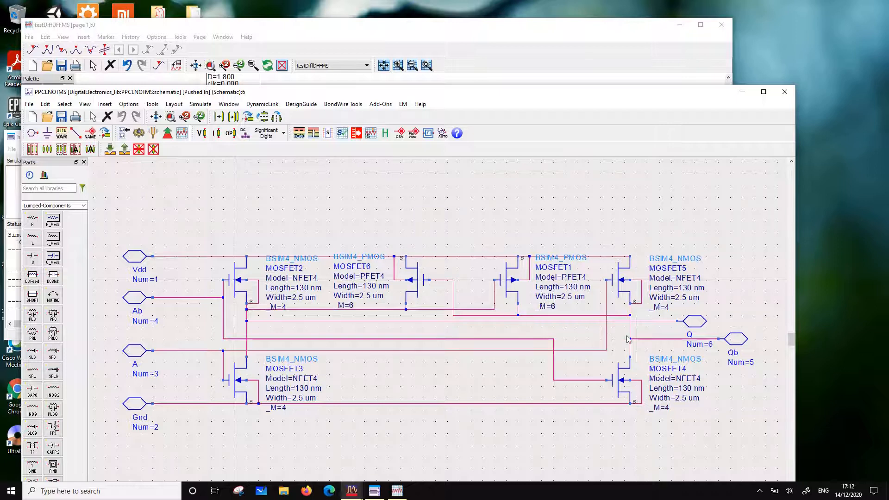
click(124, 149)
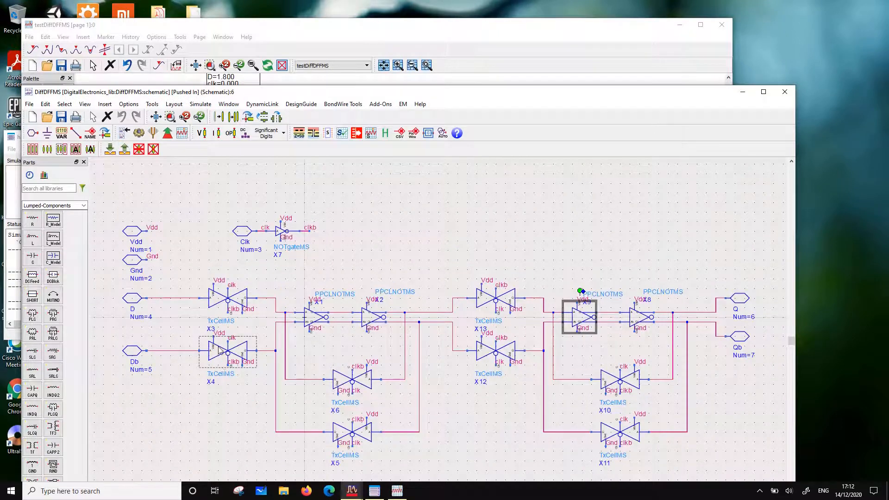
Inspect the transistor sizes inside the TxCellMS transmission gate X3, then go back up to the testDiffDFFMS schematic
click(229, 301)
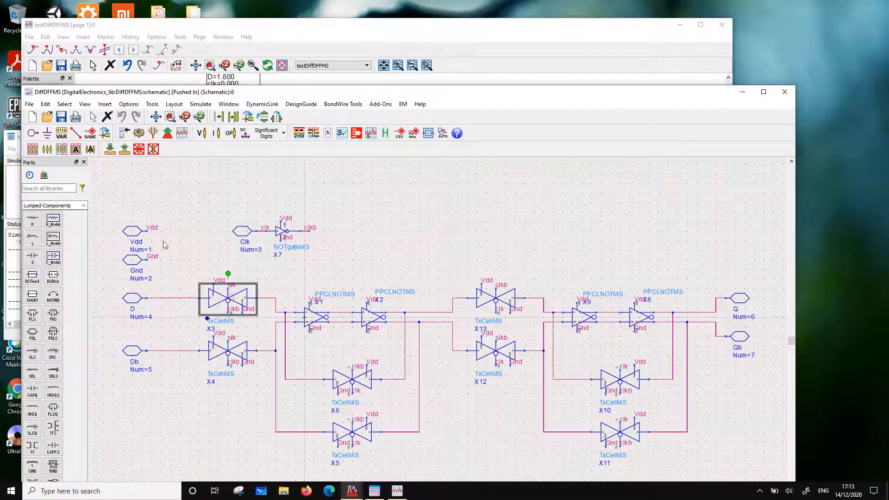
click(110, 149)
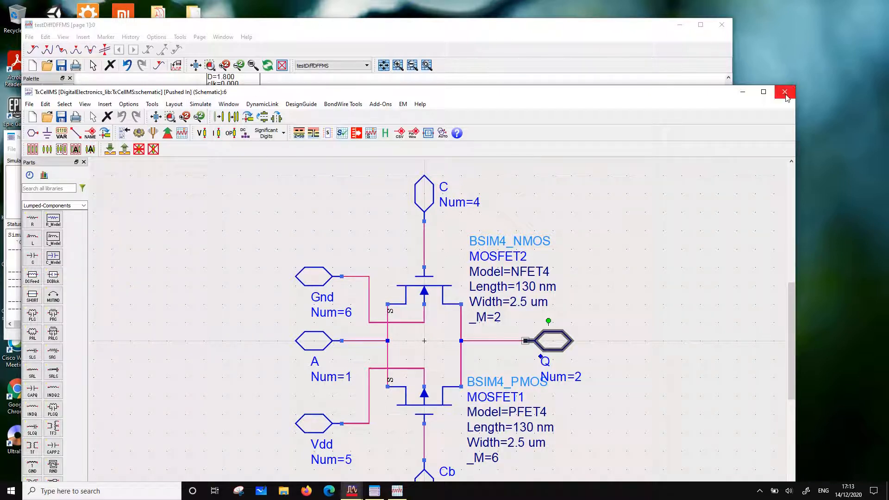
click(124, 149)
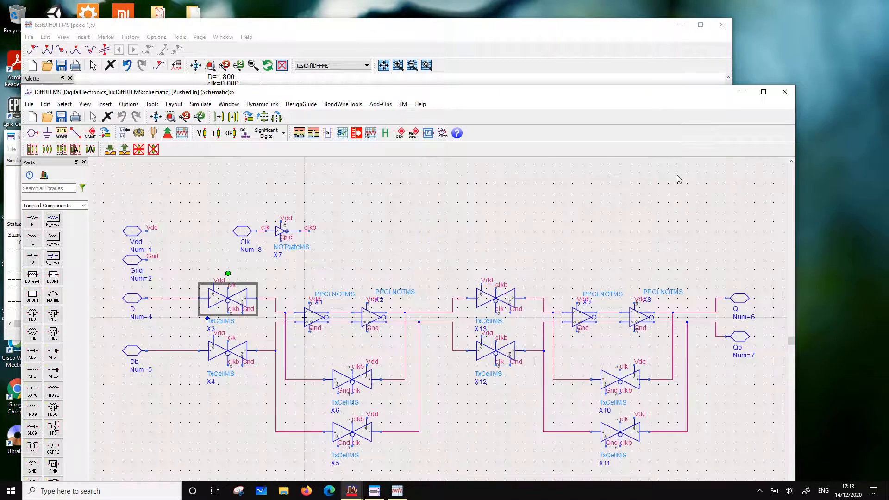
click(124, 149)
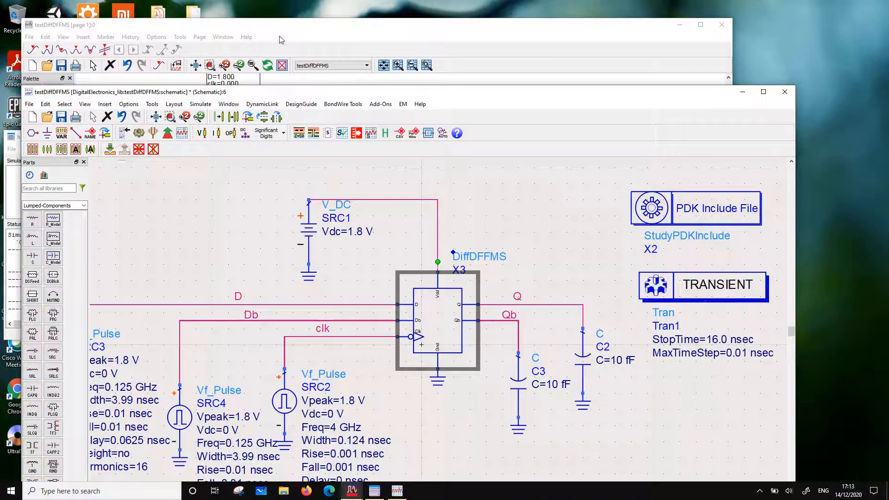
Examine the delay between D's transitions and Q's transitions relative to clk in the data display
click(288, 29)
scroll(406, 206, up, 5)
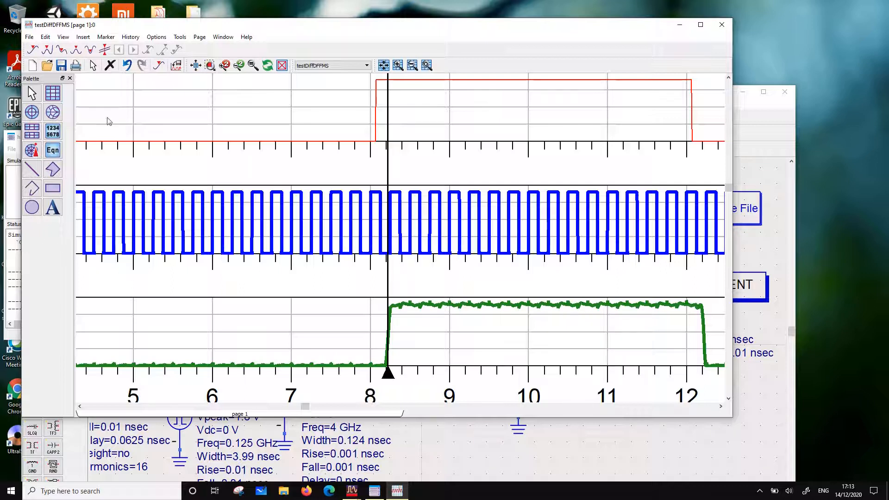
scroll(422, 256, down, 1)
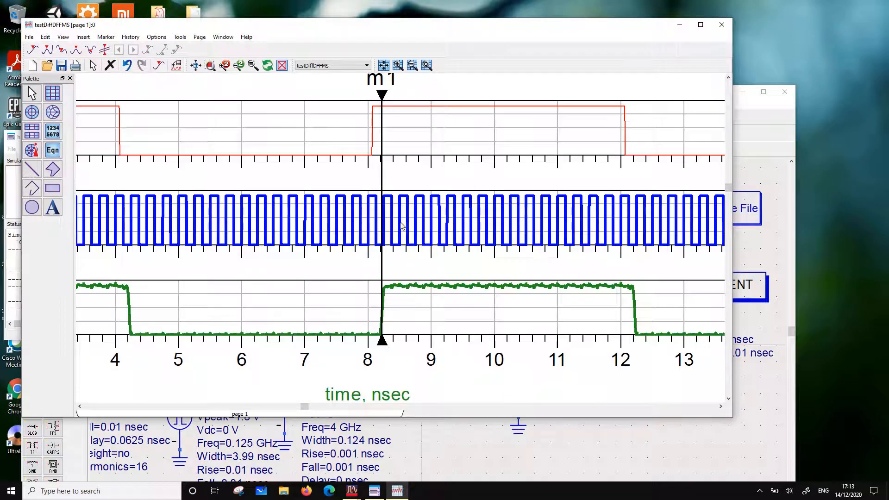
scroll(374, 237, down, 2)
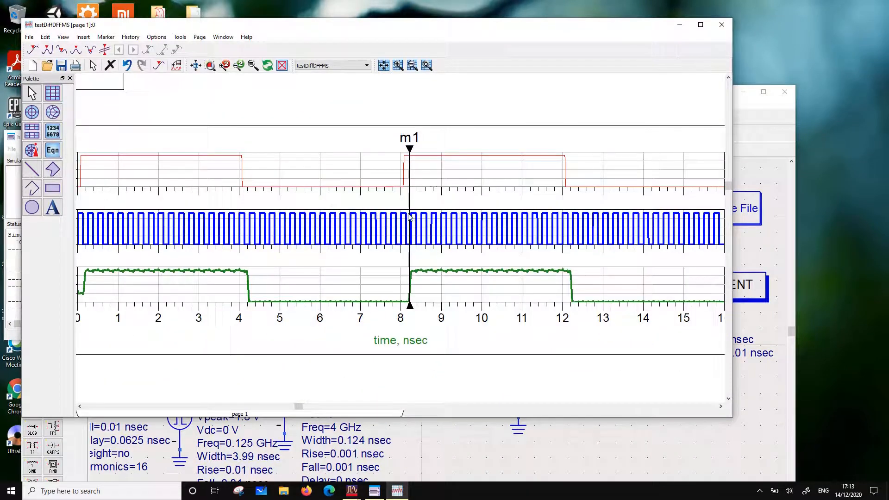
scroll(284, 231, down, 1)
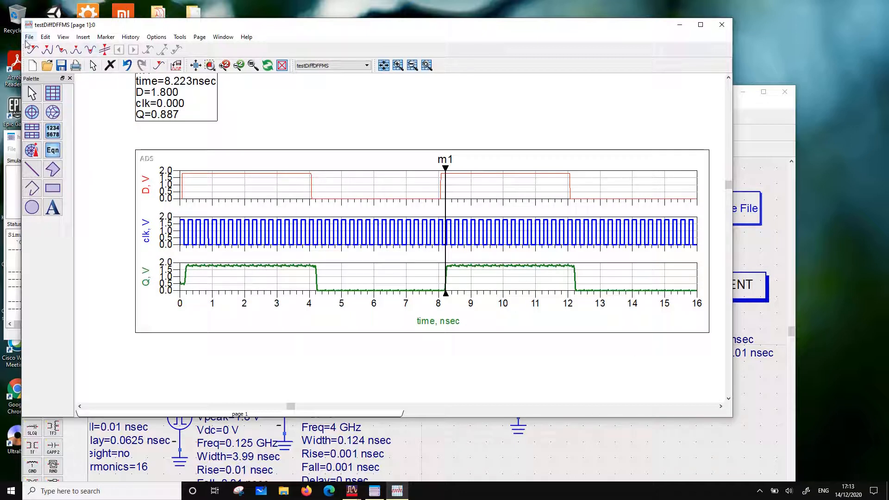
scroll(352, 229, up, 2)
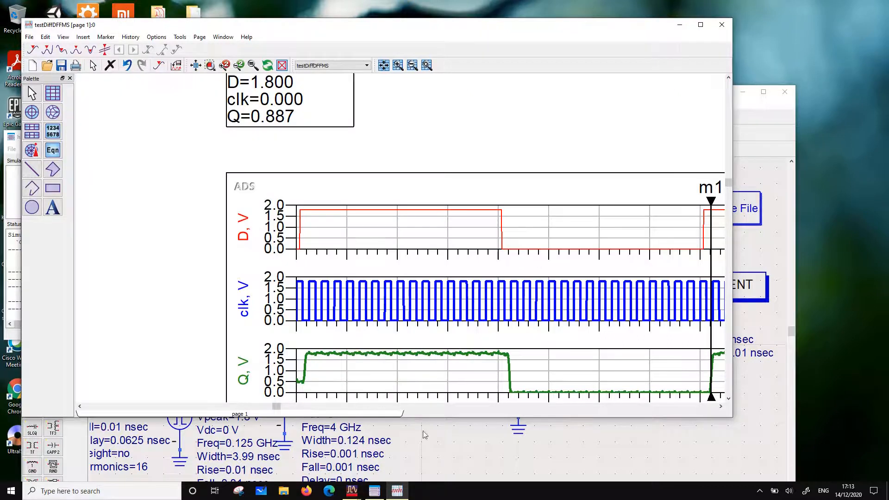
In the testDiffDFFMS schematic, set the delay of the D input's pulse source SRC3 to 0 nsec
click(447, 435)
scroll(447, 435, down, 2)
scroll(325, 407, up, 2)
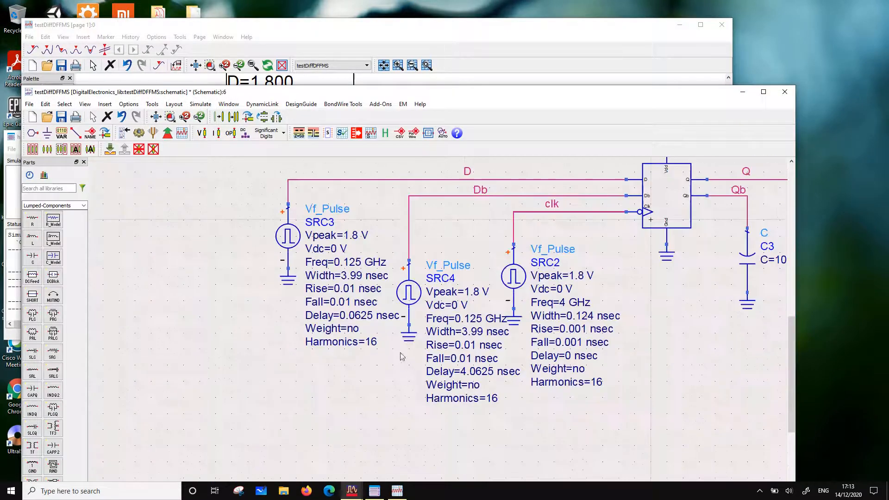
double_click(366, 315)
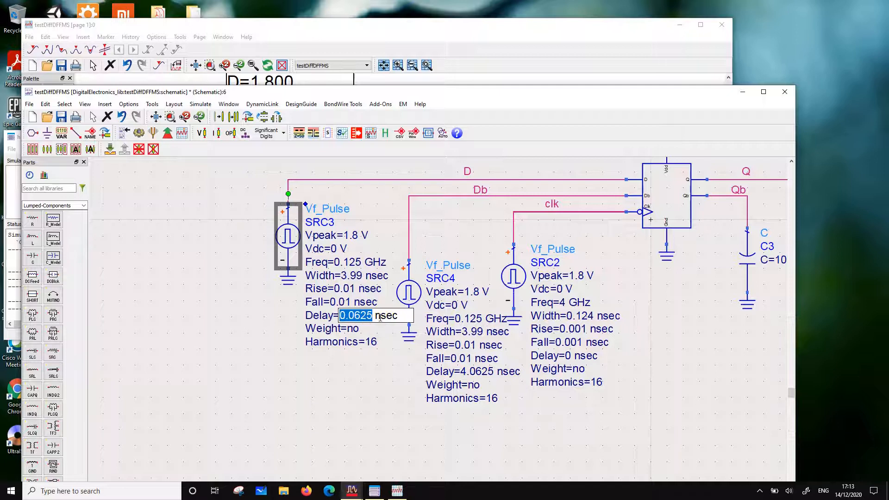
text(0)
key(Return)
Set the delay of the Db input's pulse source SRC4 to 4 nsec
double_click(497, 371)
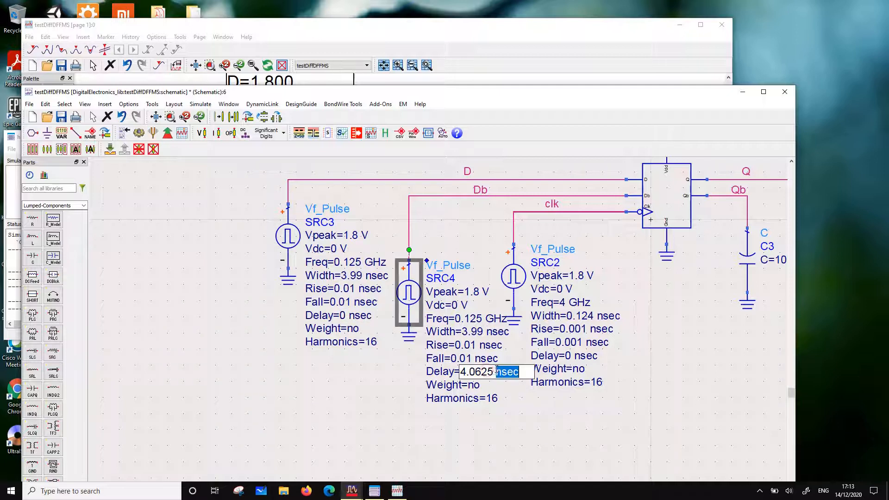
click(495, 371)
key(BackSpace)
key(BackSpace)
key(BackSpace)
key(BackSpace)
key(BackSpace)
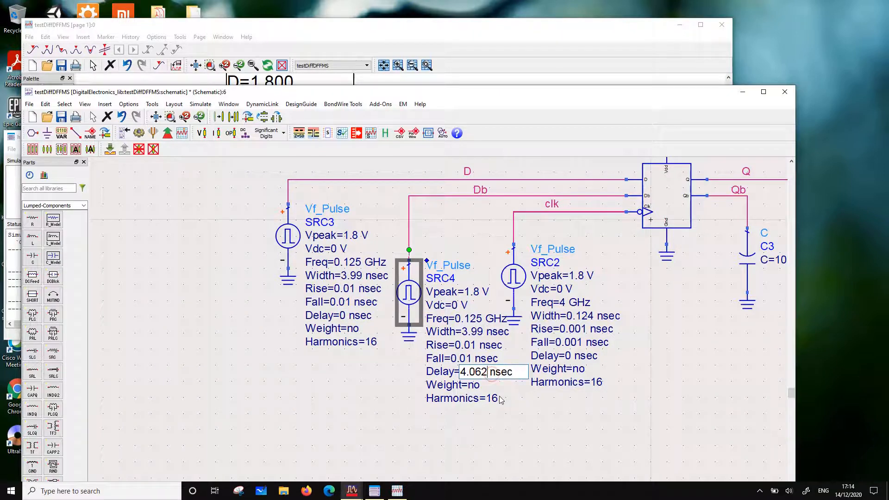
click(370, 419)
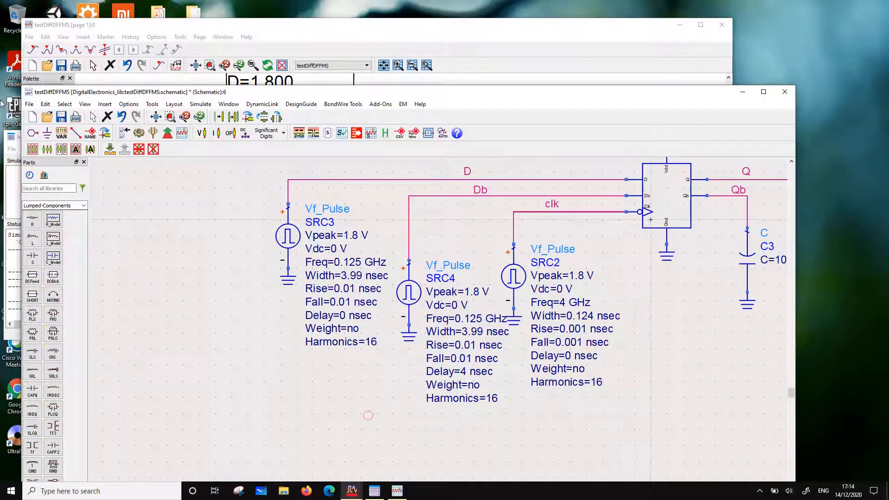
Simulate the testDiffDFFMS schematic and maximize its data display window
click(140, 134)
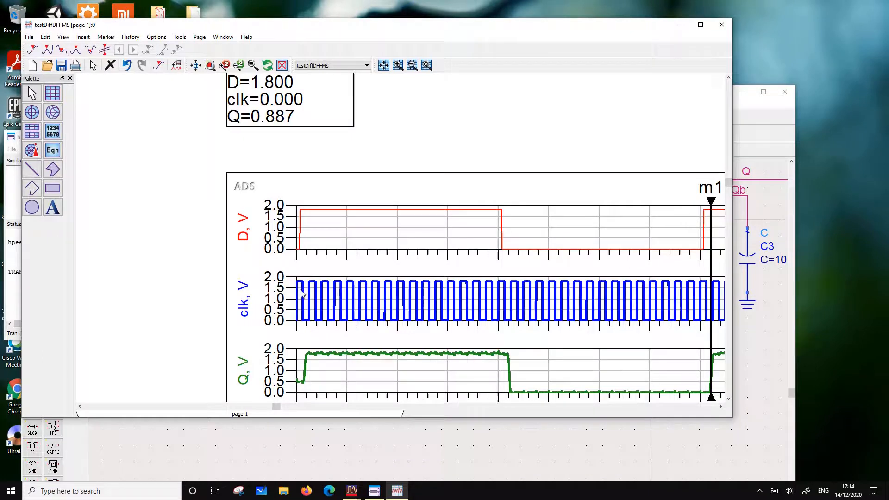
mouse_move(302, 293)
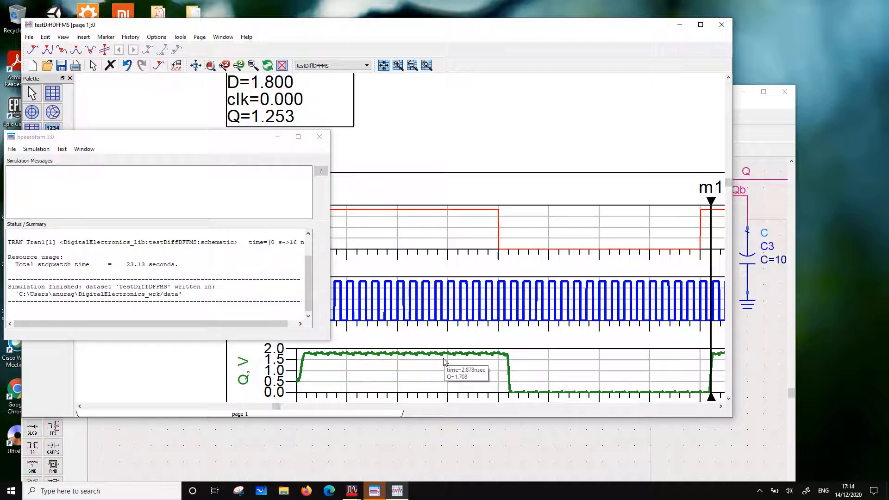
drag(440, 28, 362, 10)
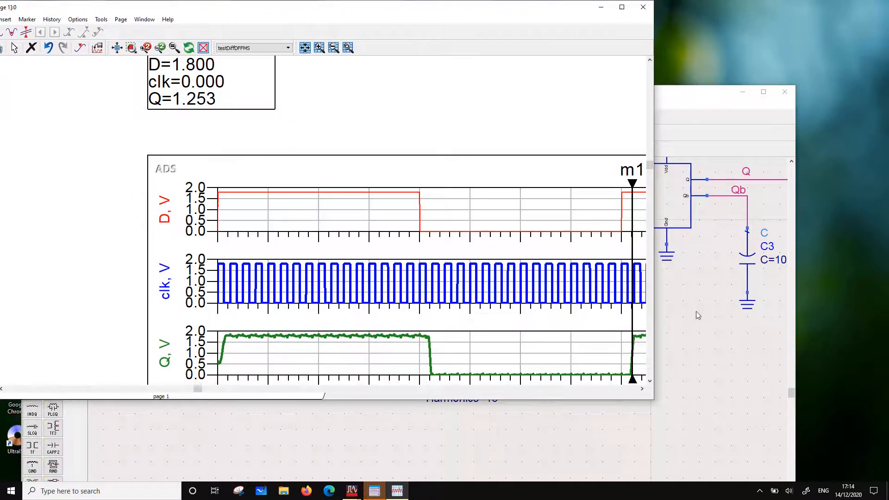
double_click(464, 11)
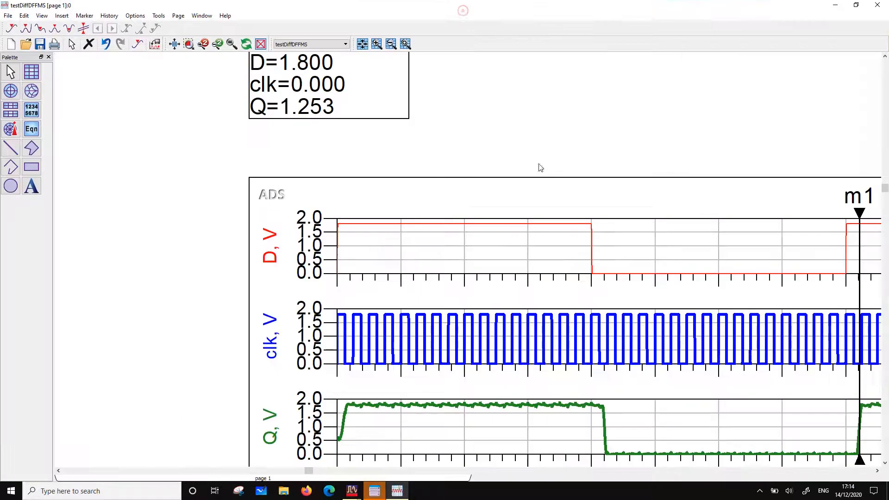
Examine the timing of Q's transitions relative to D and clk around marker m1 in the data display
scroll(570, 305, down, 1)
scroll(569, 317, up, 1)
scroll(517, 241, up, 1)
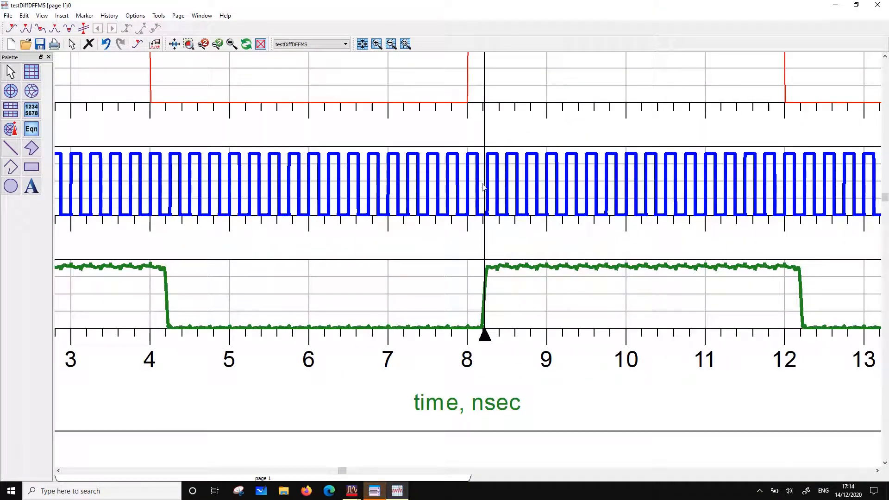
click(485, 231)
scroll(484, 231, up, 3)
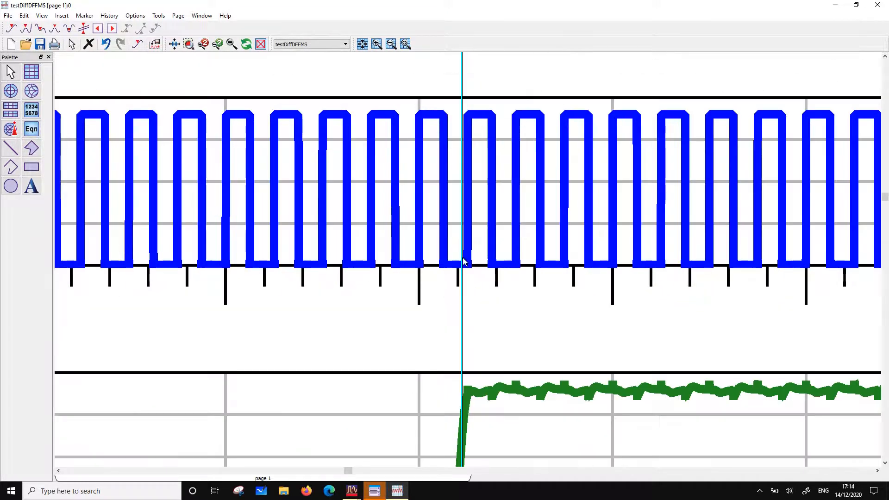
scroll(466, 268, down, 3)
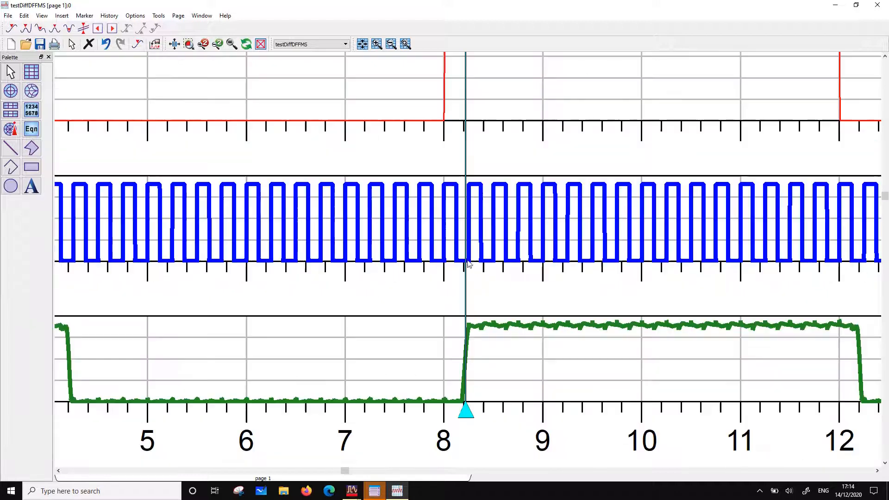
scroll(468, 264, down, 2)
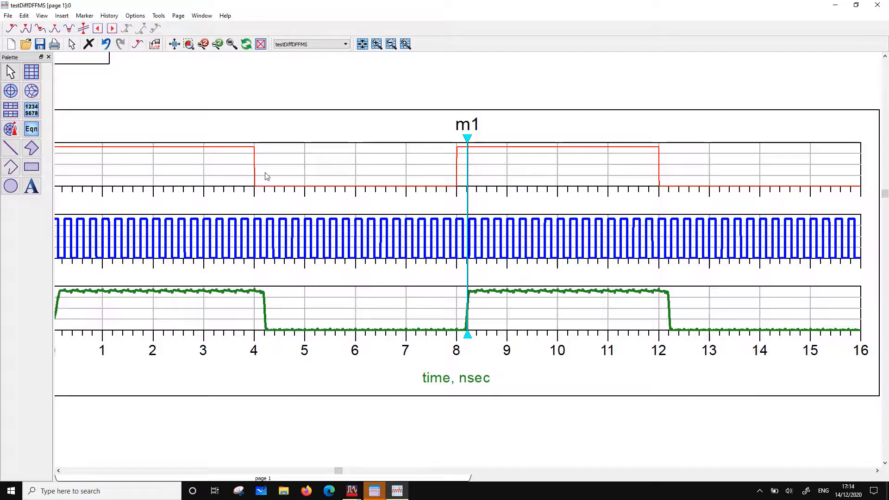
scroll(392, 277, down, 1)
Save and close the data display, then close the testDiffDFFMS schematic
click(41, 45)
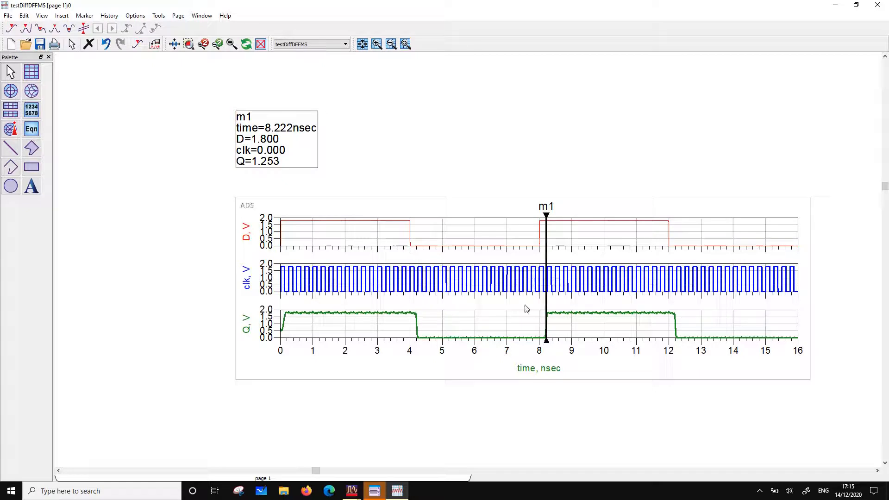
click(880, 5)
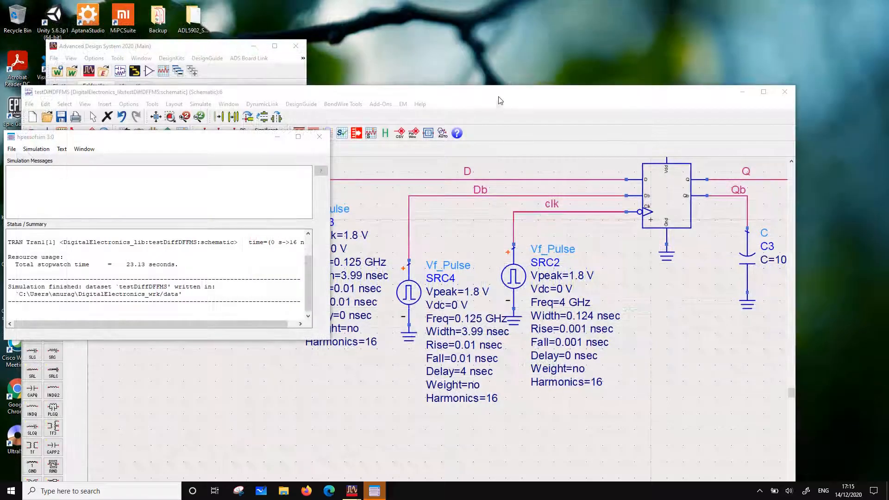
drag(500, 101, 591, 165)
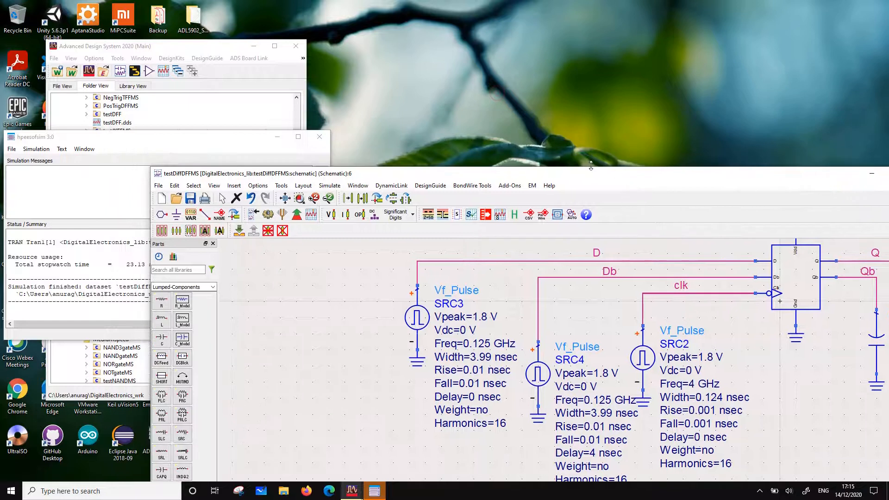
click(158, 174)
click(169, 241)
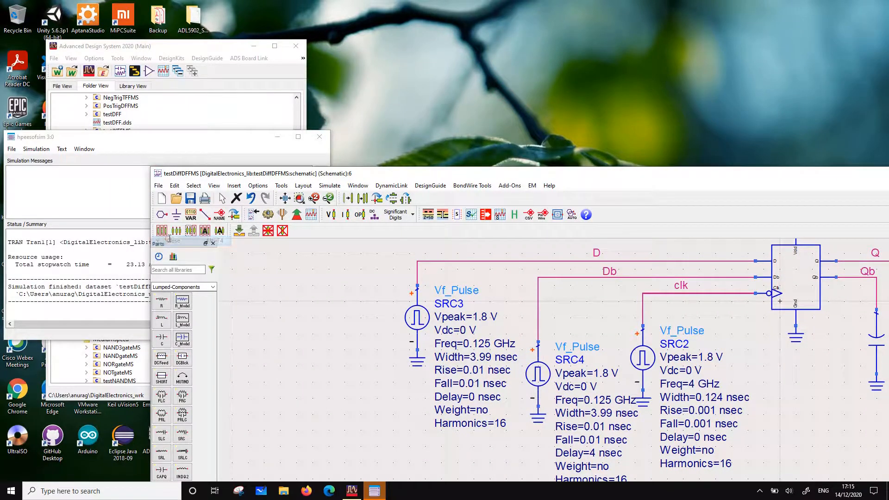
Start copying the testDiffDFFMS cell from the workspace tree, excluding all referenced cells from the copy
click(119, 48)
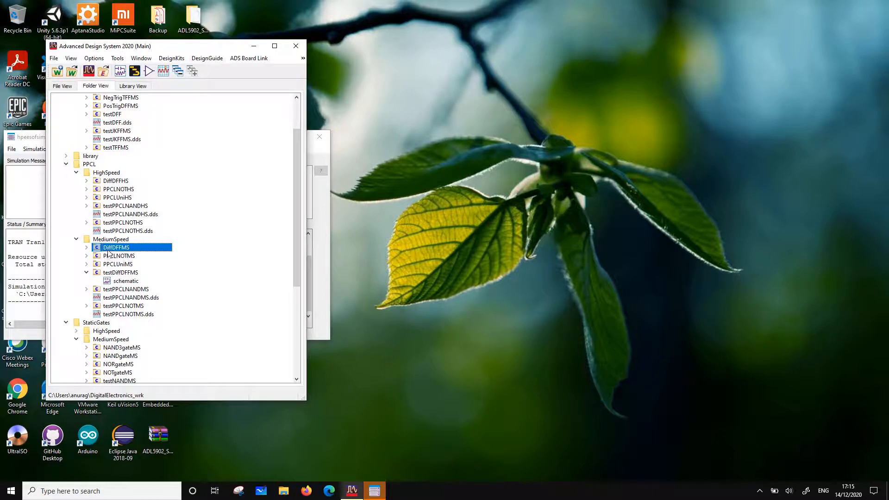
right_click(107, 250)
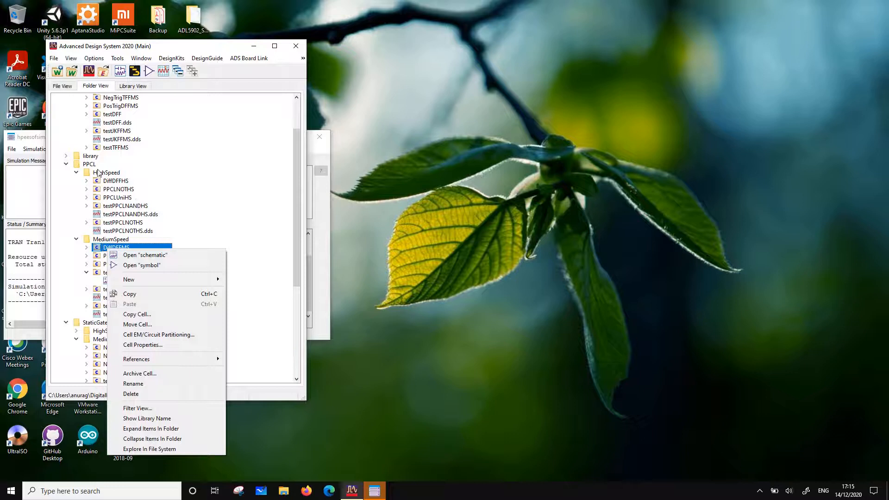
click(113, 182)
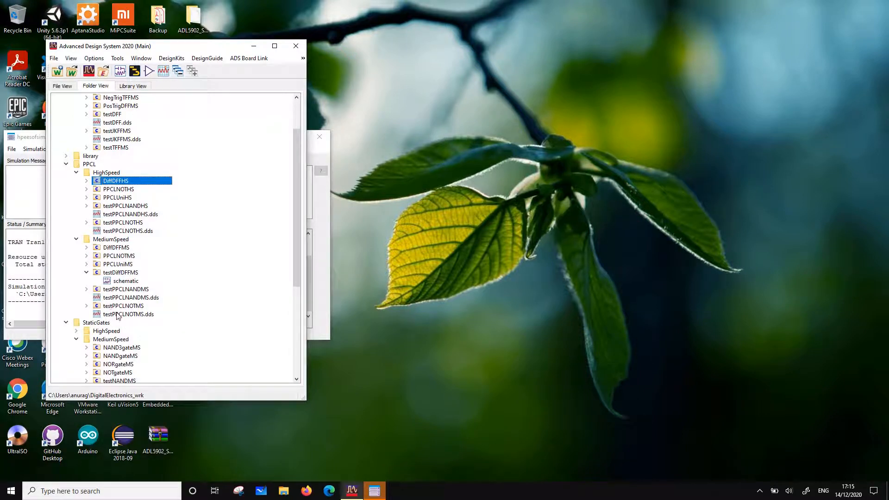
right_click(121, 273)
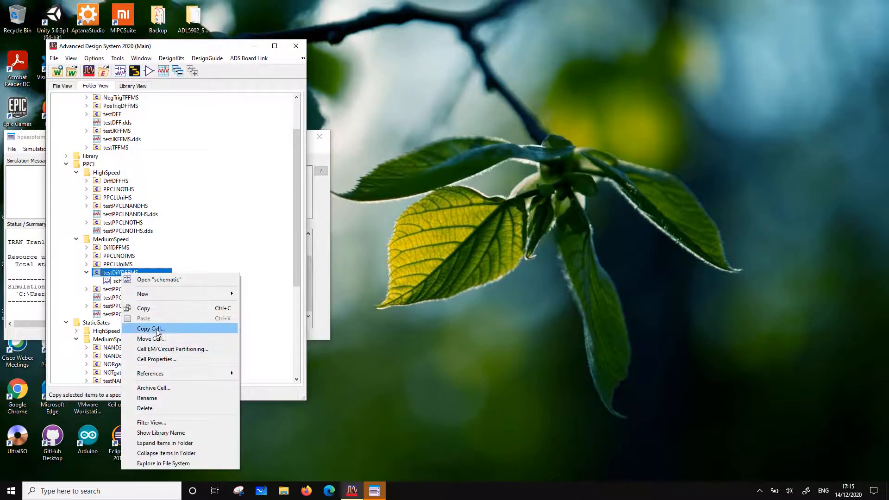
click(158, 330)
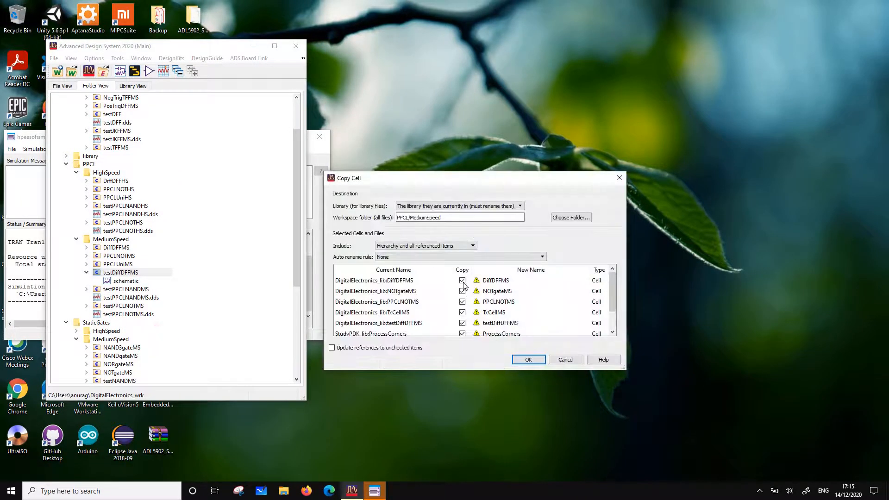
click(463, 280)
click(462, 291)
click(462, 301)
click(462, 313)
scroll(462, 327, down, 1)
click(462, 330)
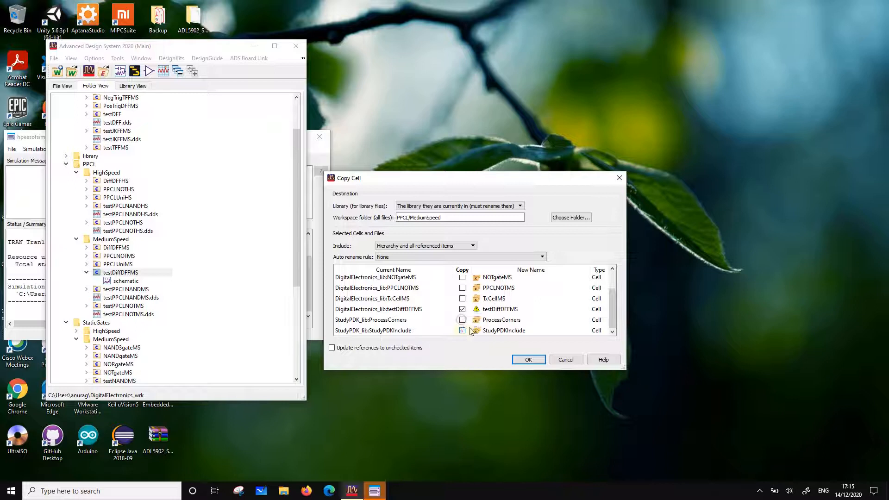
Name the copy testDiffDFFHS, set its workspace folder to PPCL/HighSpeed, and create it
click(515, 309)
key(BackSpace)
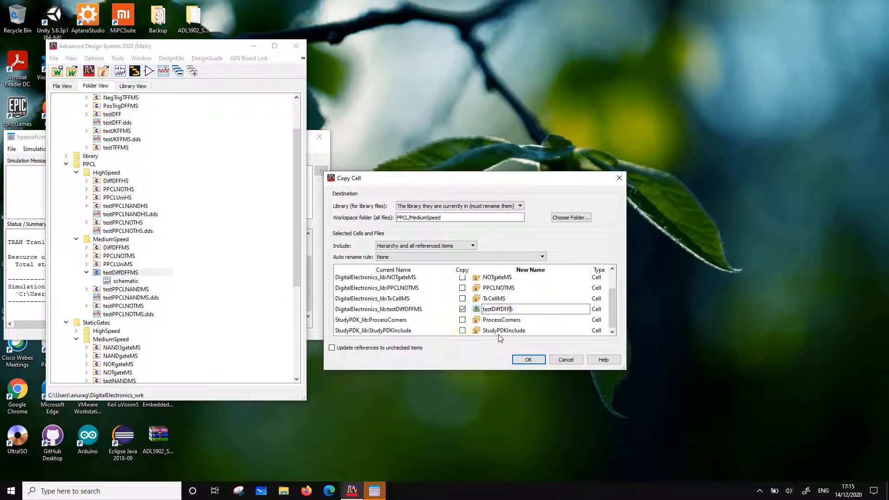
click(571, 218)
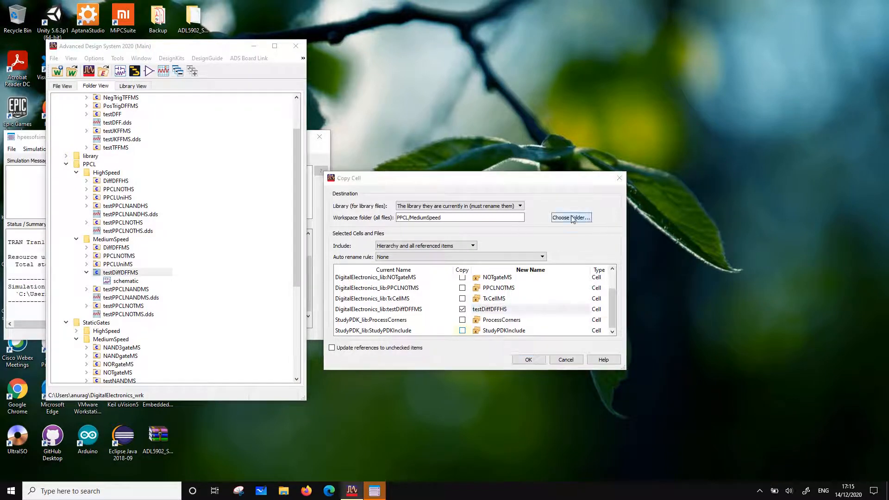
click(415, 273)
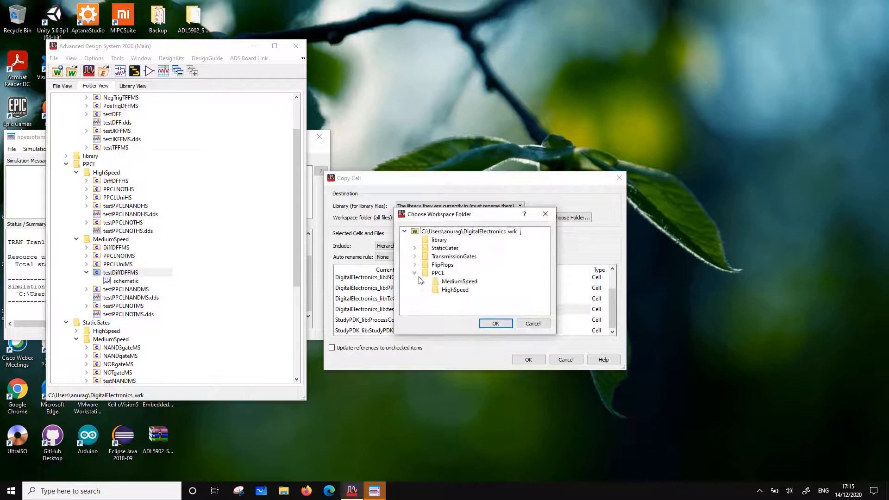
click(453, 289)
click(495, 323)
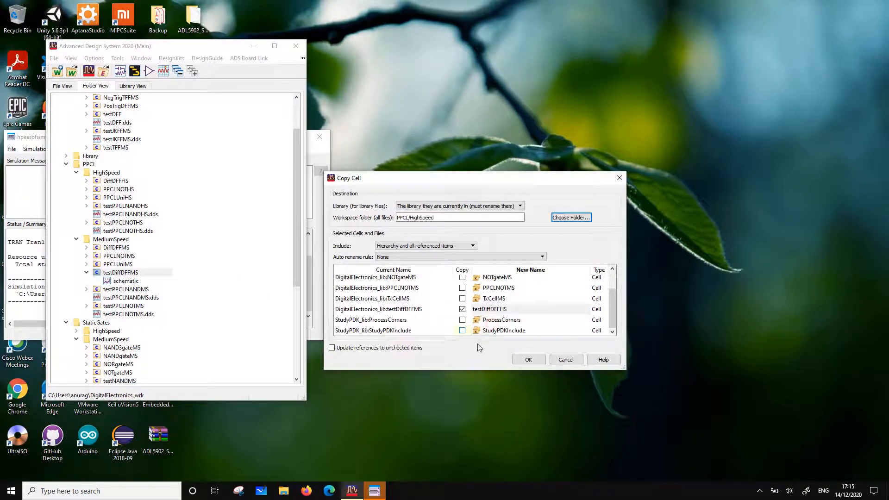
click(528, 360)
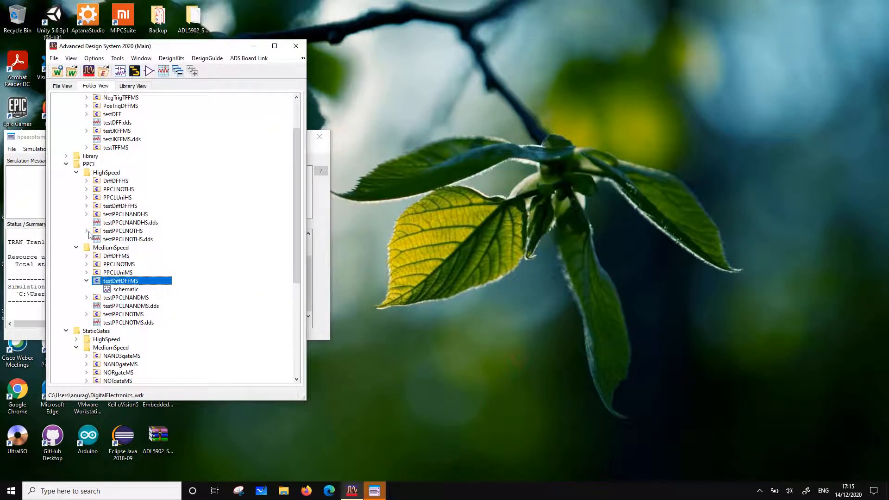
Open the schematic of the testDiffDFFHS cell in the HighSpeed folder
click(87, 231)
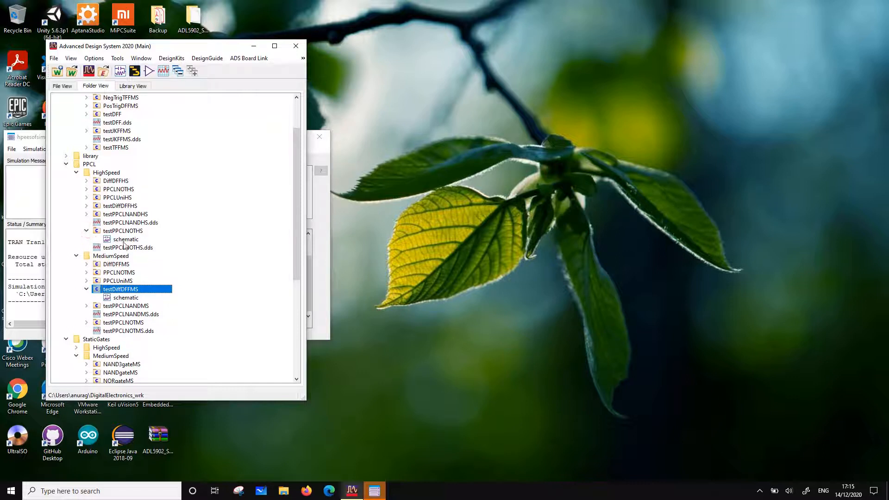
click(127, 239)
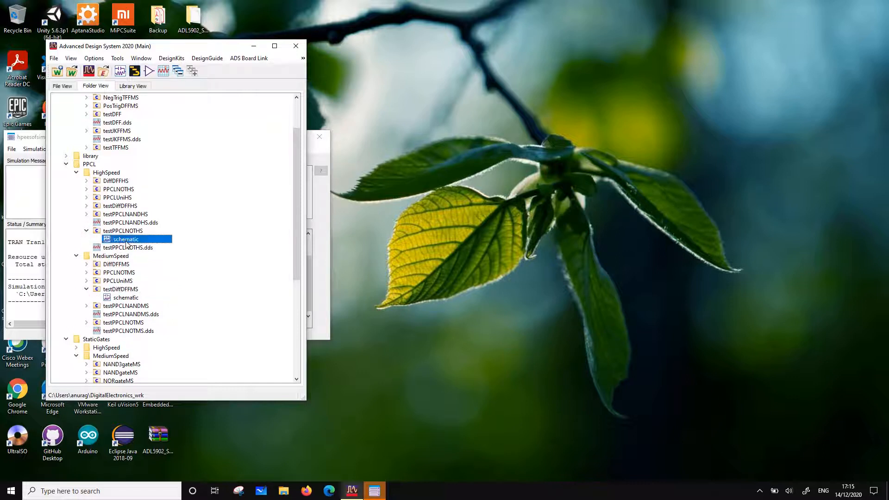
click(86, 205)
double_click(119, 214)
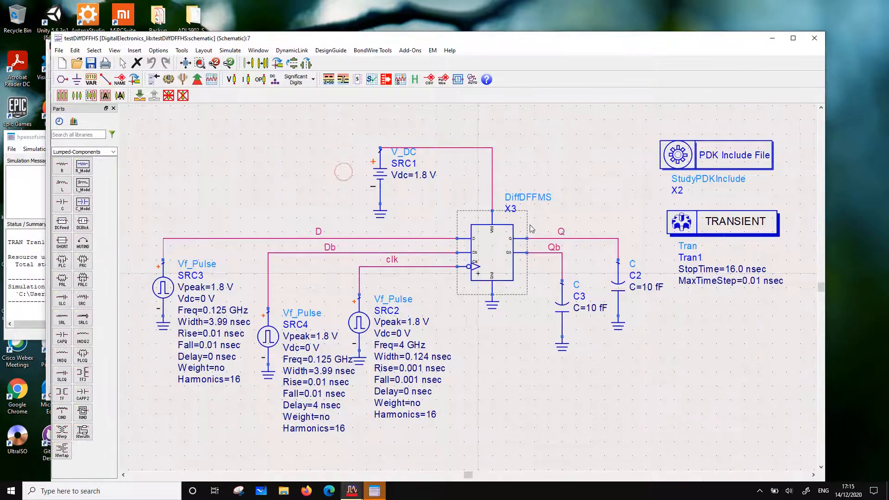
Change the flip-flop instance X3 from DiffDFFMS to the DiffDFFHS cell
click(541, 200)
click(545, 199)
key(BackSpace)
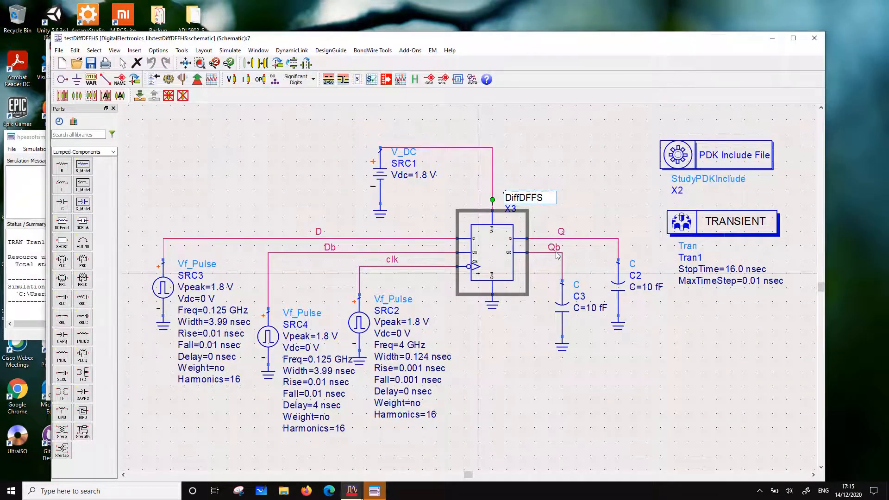
text(H)
click(581, 206)
Set the load capacitors C3 on Qb and C2 on Q to 2 fF each
click(588, 311)
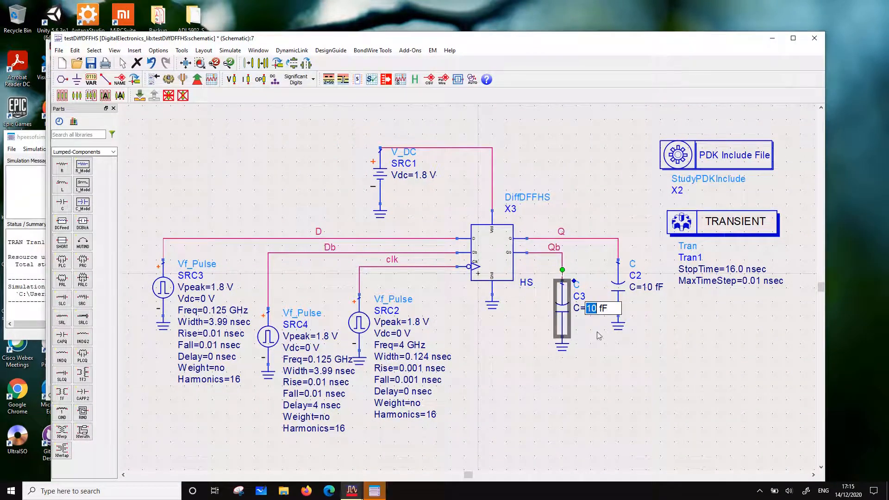
text(2)
click(644, 292)
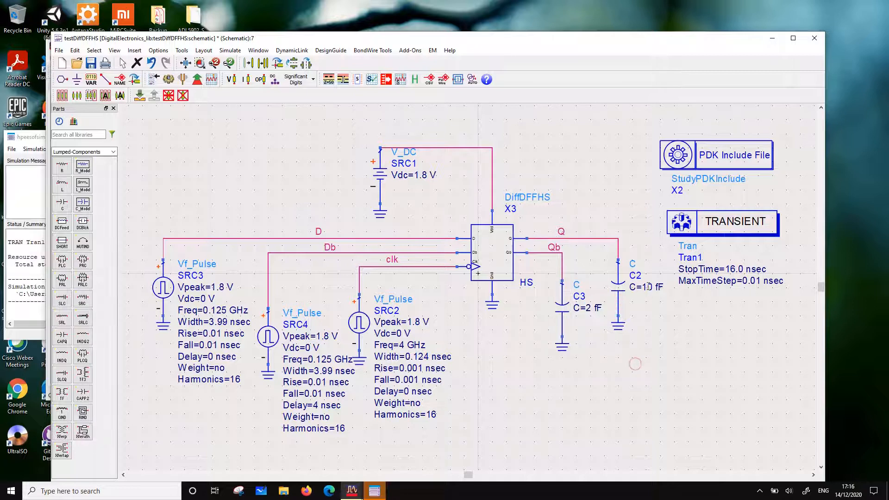
text(2)
click(661, 327)
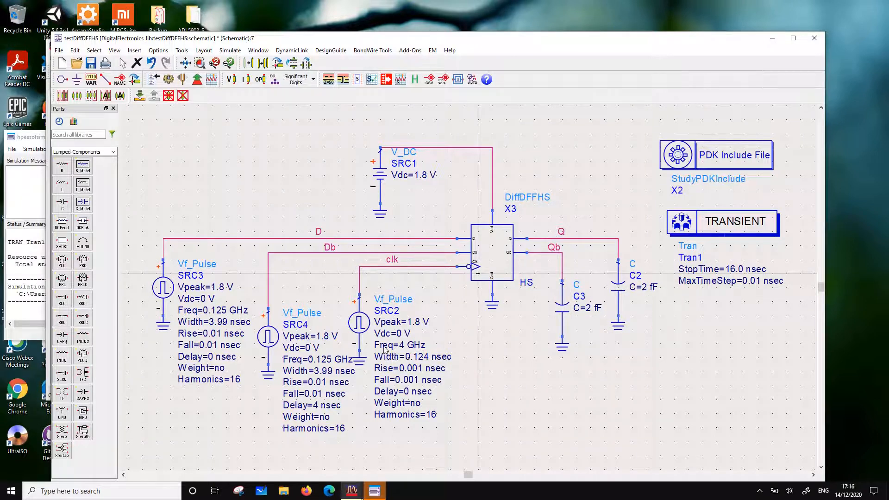
Set the clock source SRC2 to a frequency of 40 GHz and a pulse width of 12.4 psec
click(403, 345)
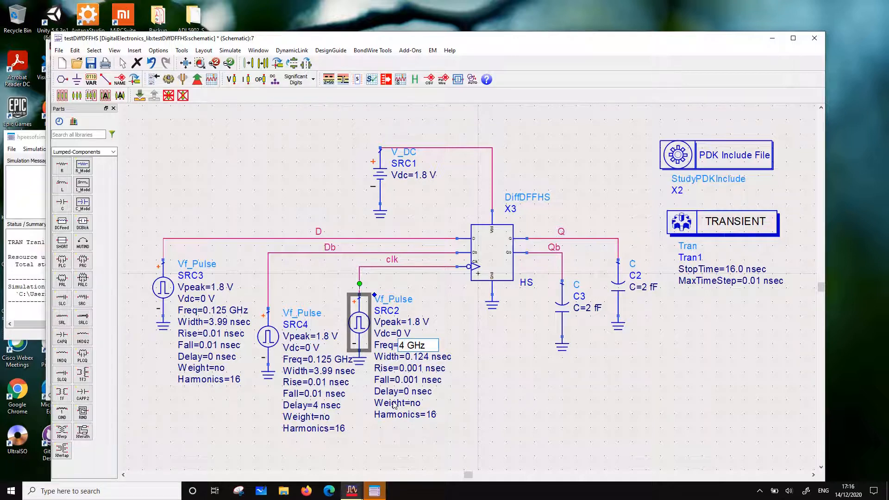
text(0)
click(485, 398)
click(408, 357)
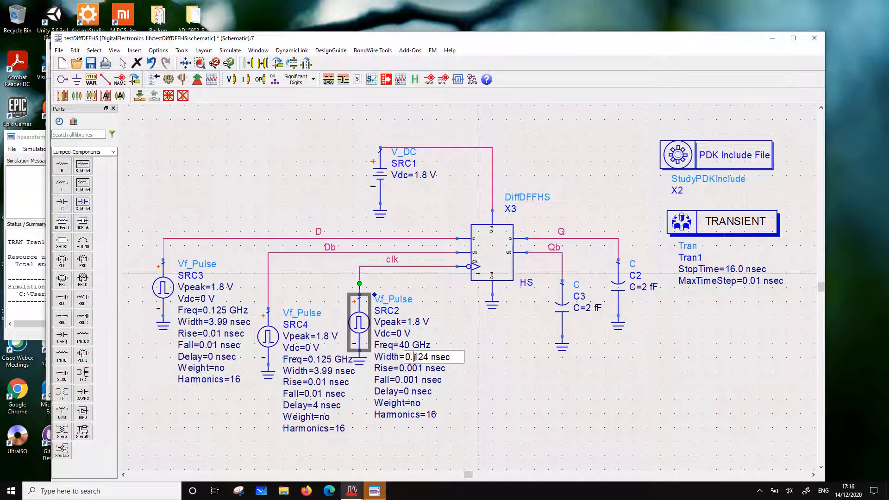
key(BackSpace)
key(BackSpace)
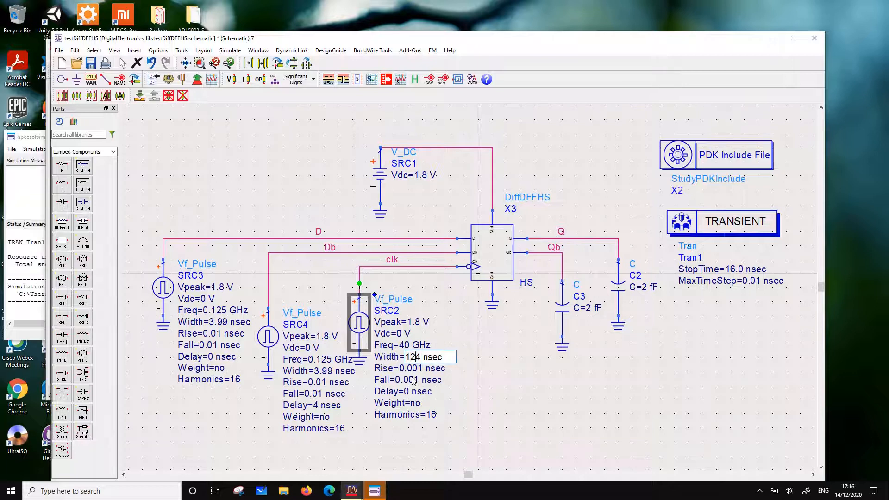
text(.)
key(BackSpace)
text(p)
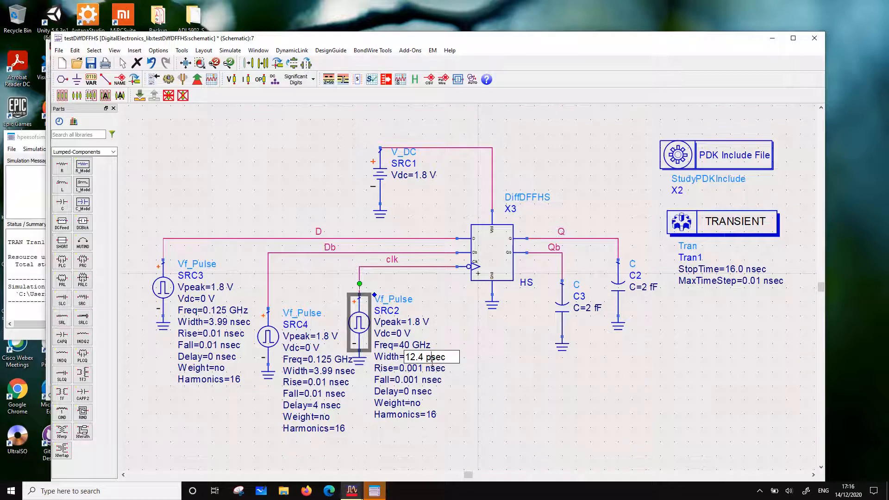
click(456, 394)
Set the rise and fall times of the clock source SRC2 to 0.01 psec each
click(419, 369)
click(418, 369)
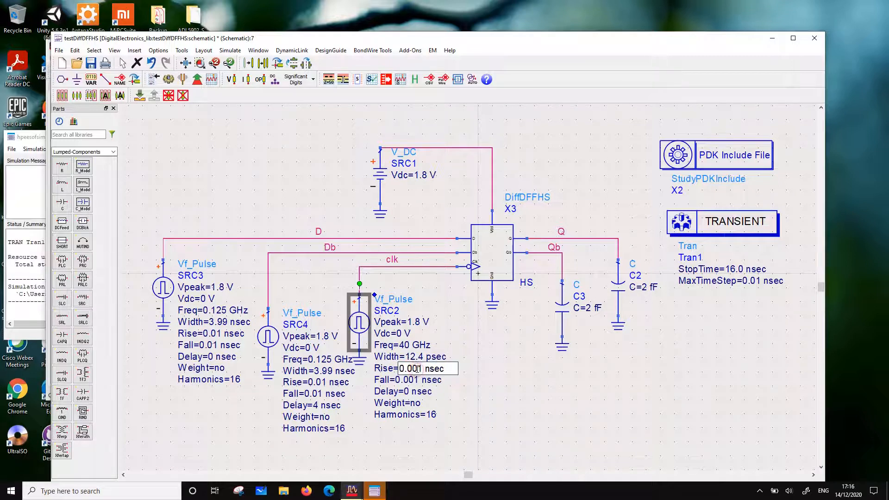
key(BackSpace)
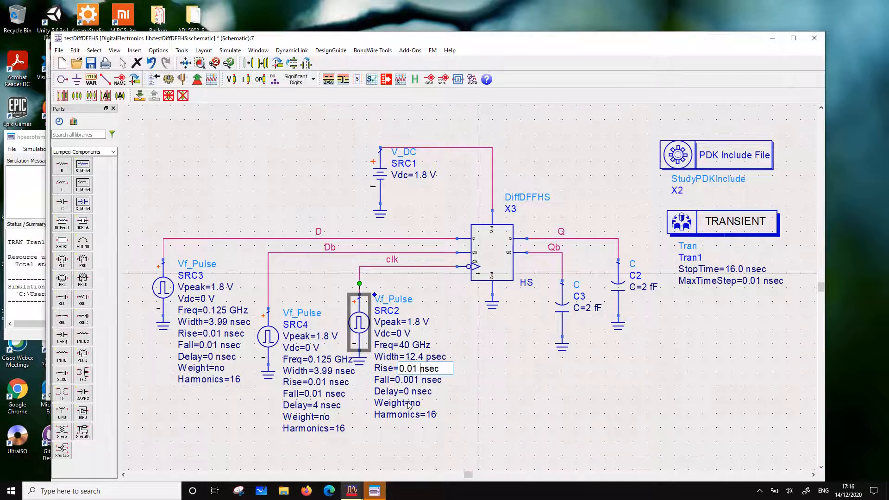
key(Delete)
text(p)
click(408, 380)
click(415, 380)
key(BackSpace)
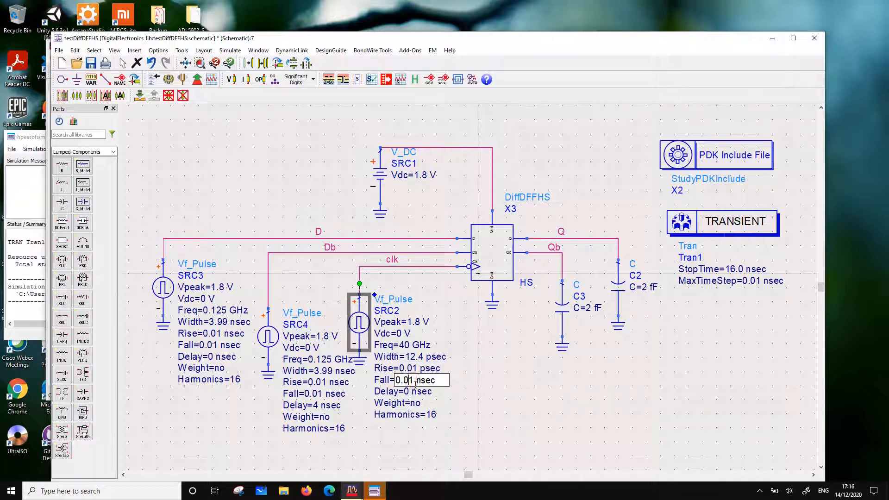
key(BackSpace)
text(p)
click(474, 400)
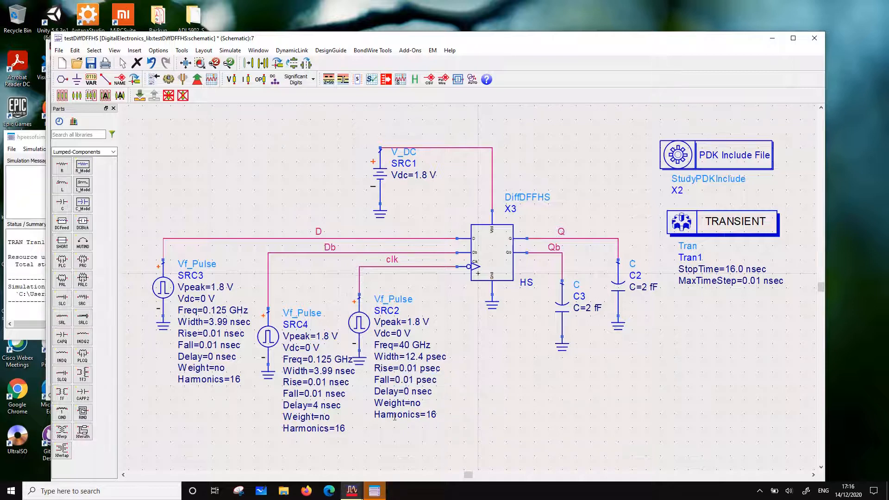
Set the Db source SRC4 to a frequency of 1.25 GHz and a pulse width of 399 psec
double_click(319, 360)
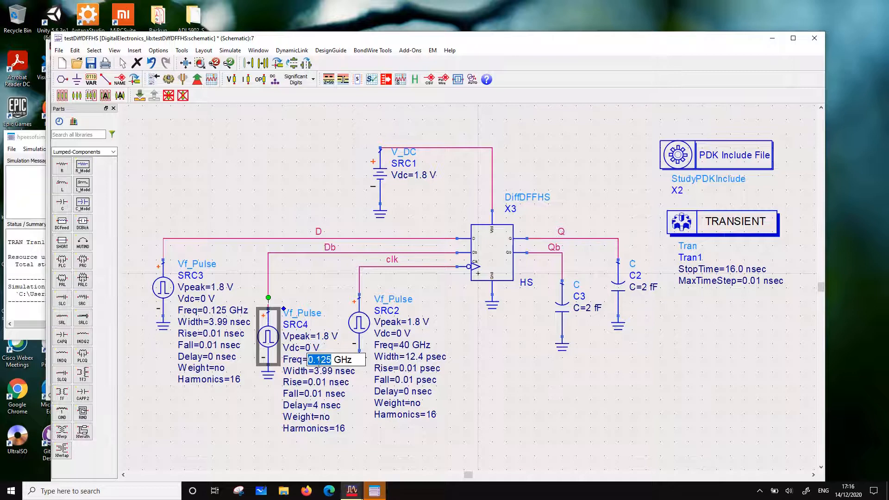
click(315, 360)
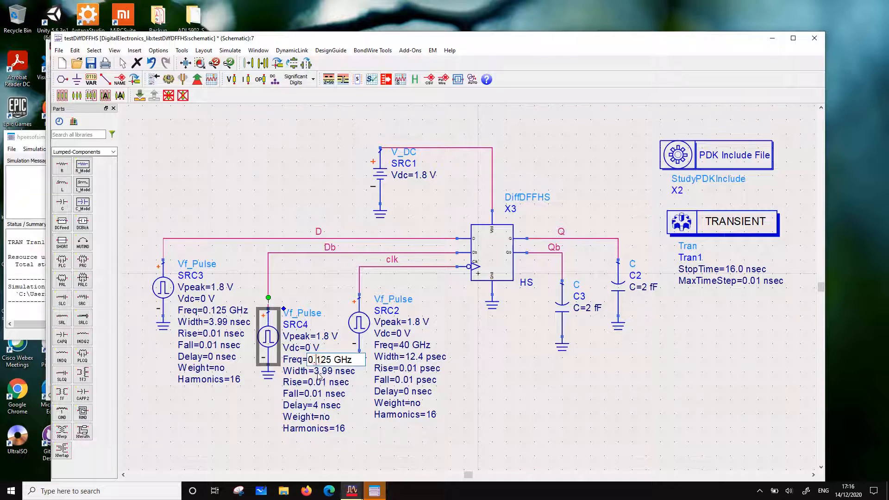
key(BackSpace)
key(BackSpace)
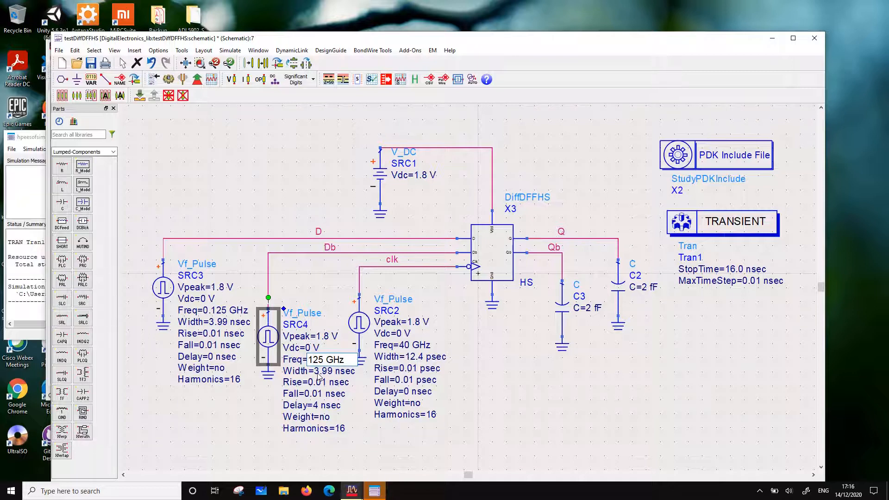
text(1.)
click(377, 435)
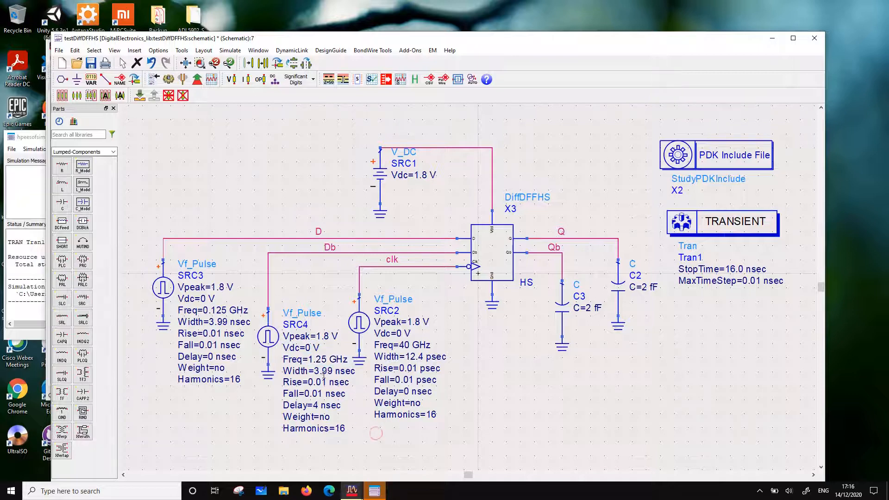
double_click(323, 372)
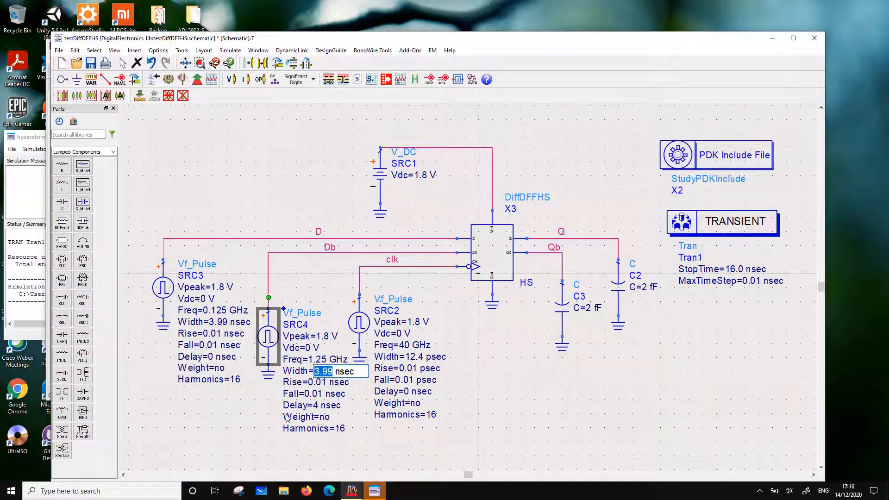
text(399)
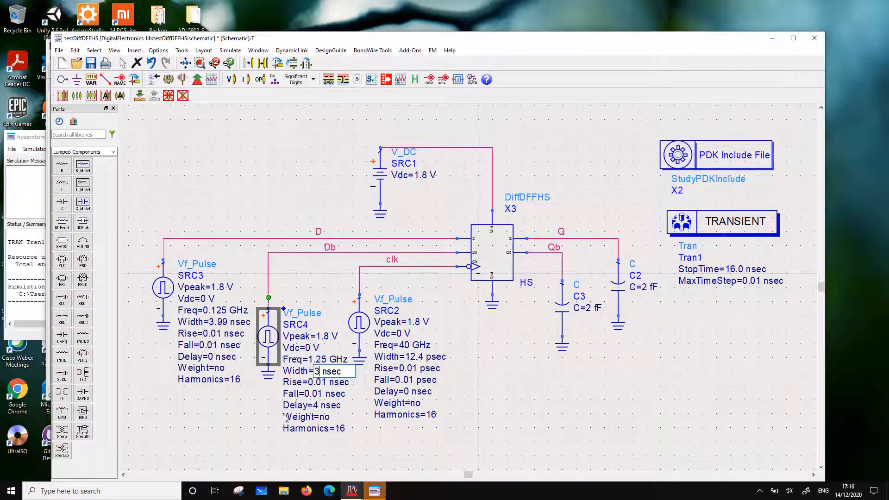
click(337, 372)
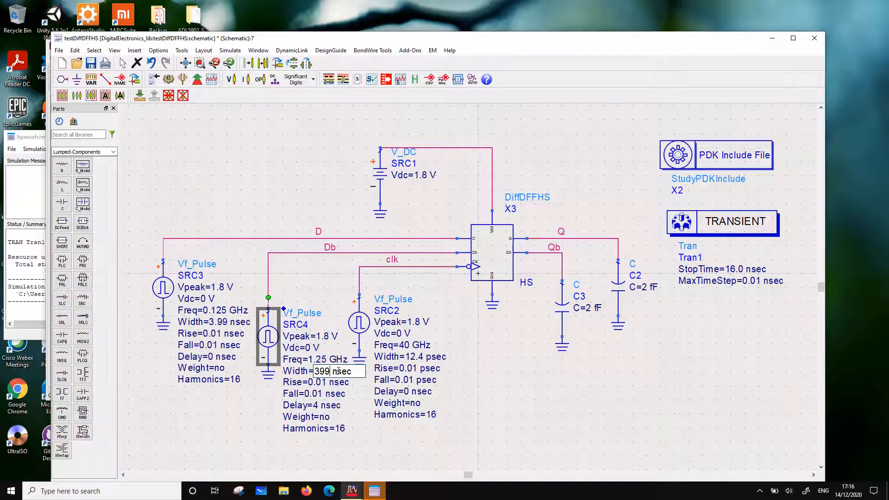
key(BackSpace)
text(p)
Set the rise and fall times of the Db source SRC4 to 0.01 psec each
click(323, 382)
click(325, 381)
click(334, 383)
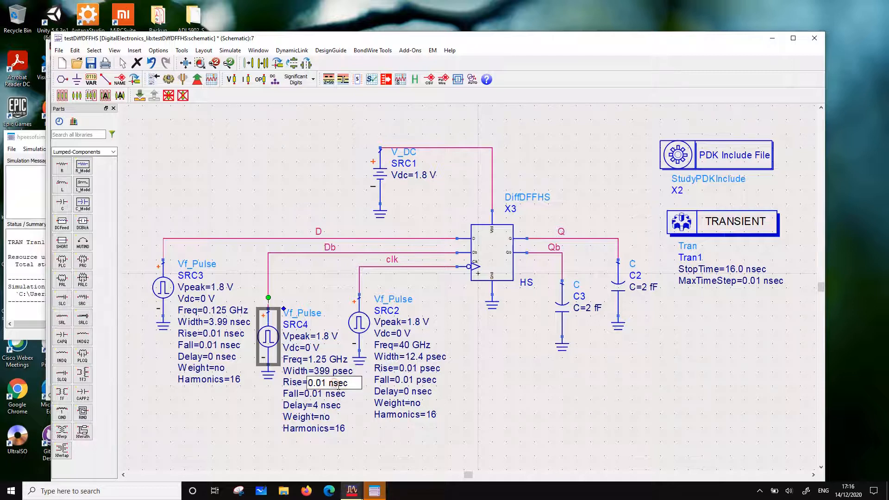
key(BackSpace)
text(p)
click(332, 395)
click(332, 395)
click(330, 395)
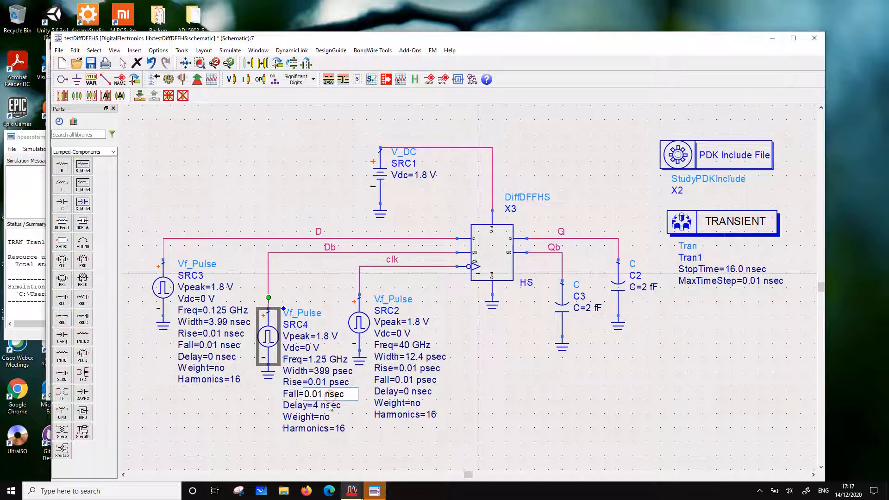
key(BackSpace)
text(p)
Set the delay of the Db source SRC4 to 400 psec
click(321, 406)
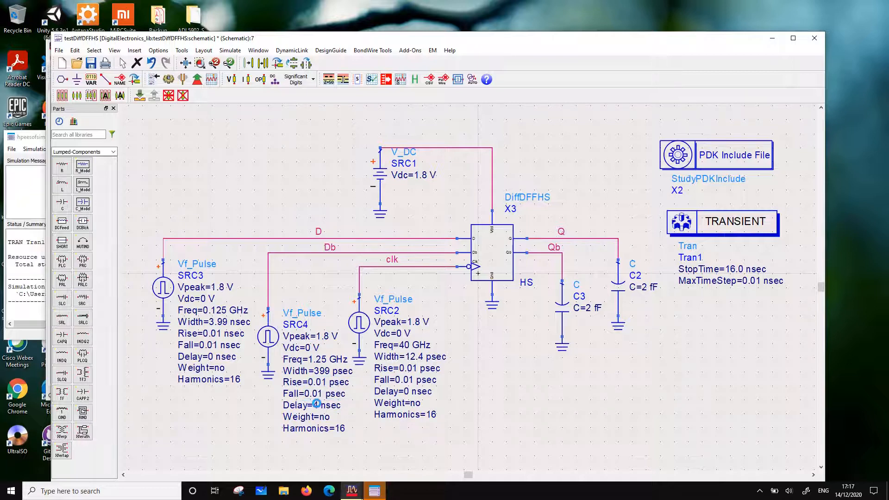
click(319, 405)
click(317, 406)
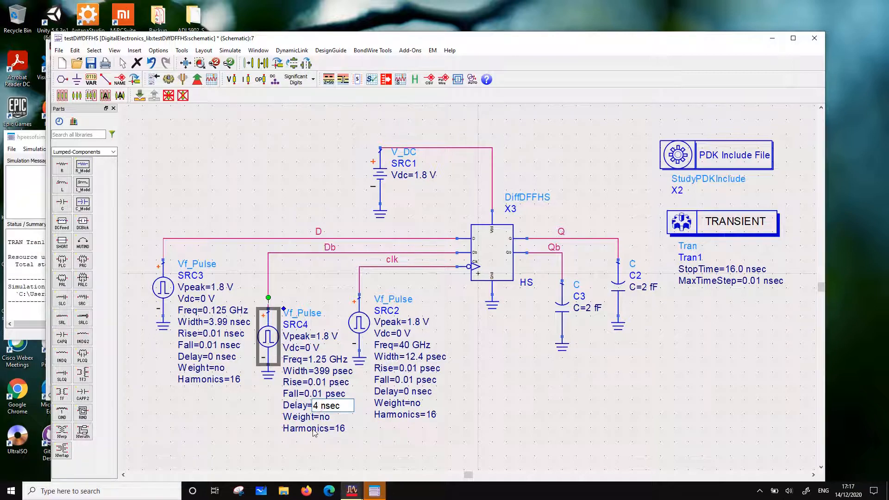
text(00)
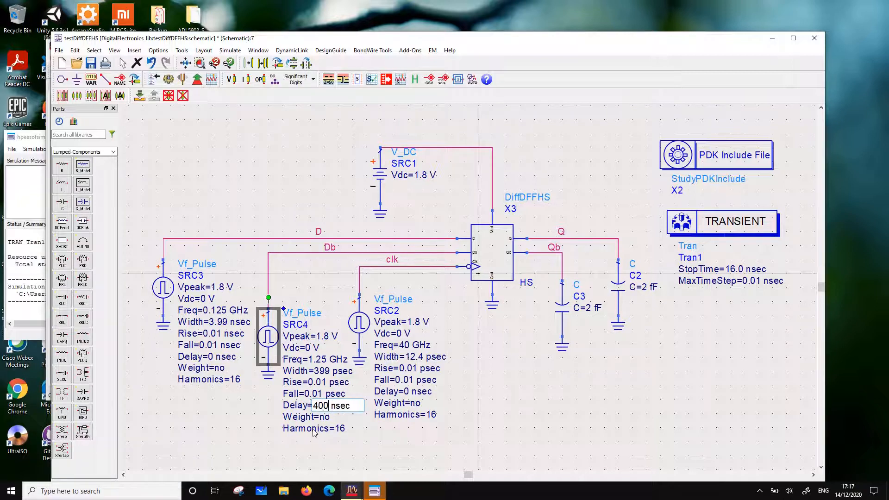
click(335, 406)
key(BackSpace)
text(p)
click(258, 425)
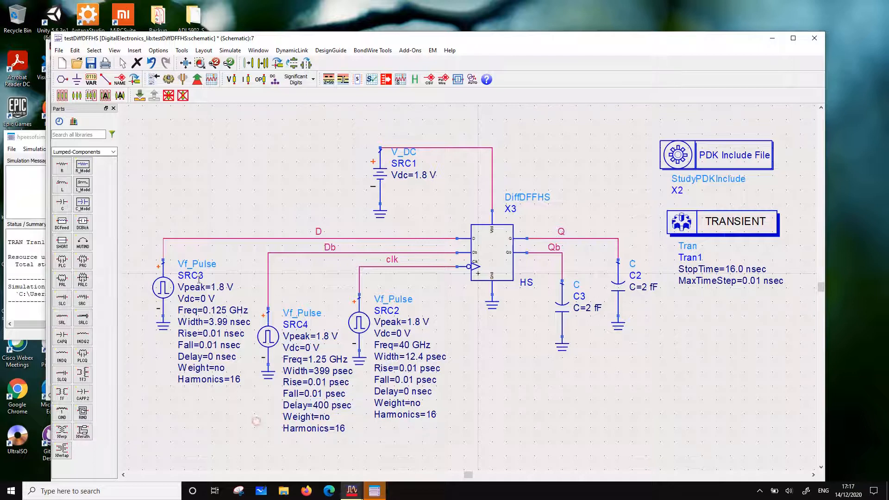
Set the pulse width of the D source SRC3 to 399 psec
double_click(218, 323)
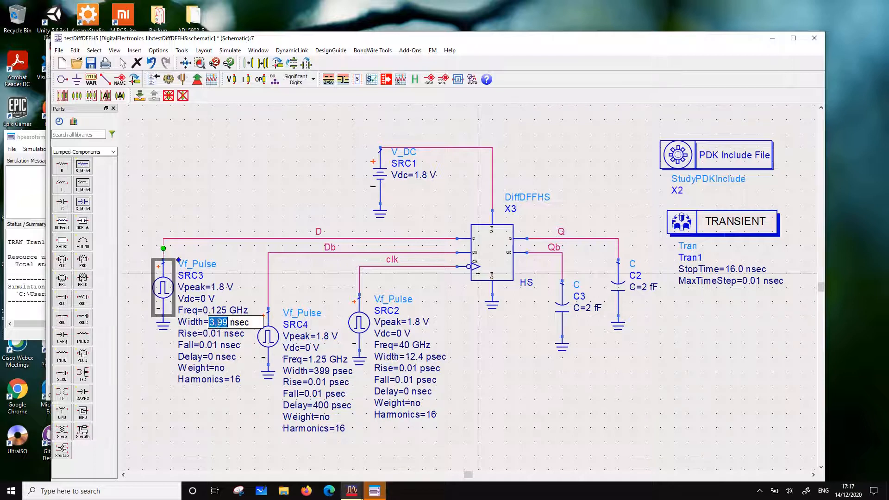
click(216, 324)
key(BackSpace)
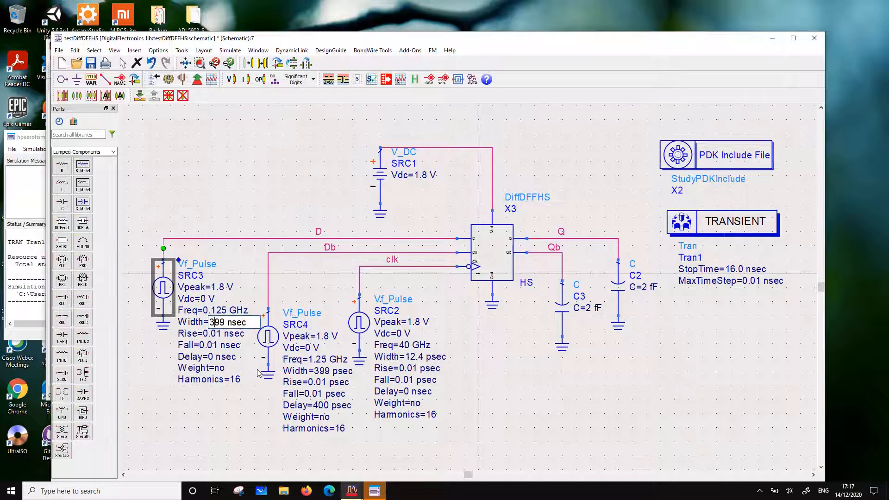
key(BackSpace)
text(p)
Set the frequency of the D source SRC3 to 1.25 GHz
click(218, 311)
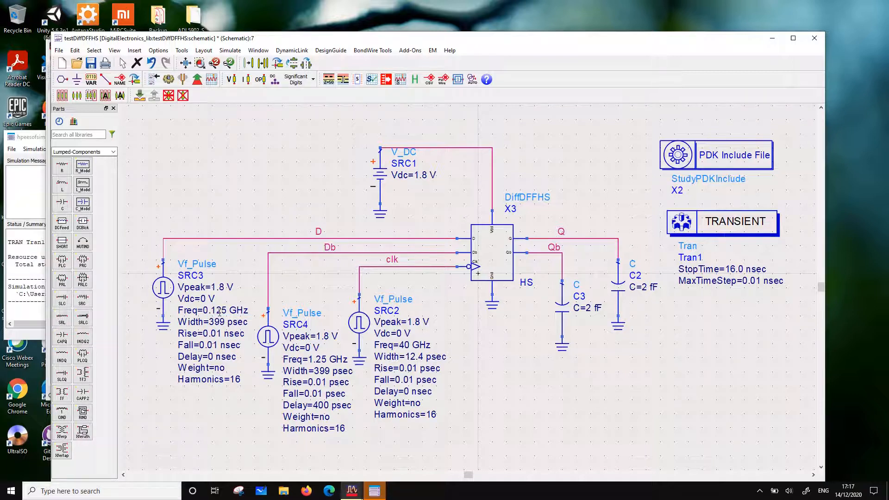
double_click(218, 311)
click(217, 312)
key(BackSpace)
key(BackSpace)
key(BackSpace)
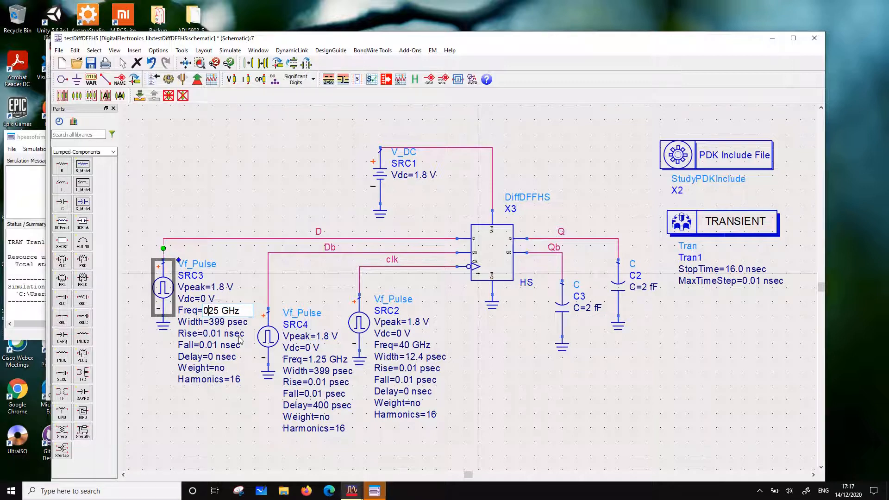
text(1.)
click(218, 338)
double_click(209, 336)
click(212, 368)
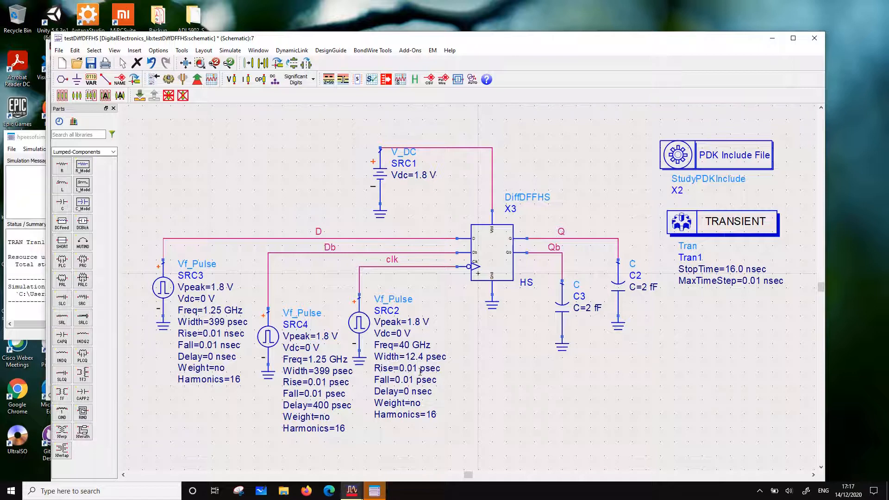
Change the rise and fall times of the Db source SRC4 to 1 psec each
double_click(325, 382)
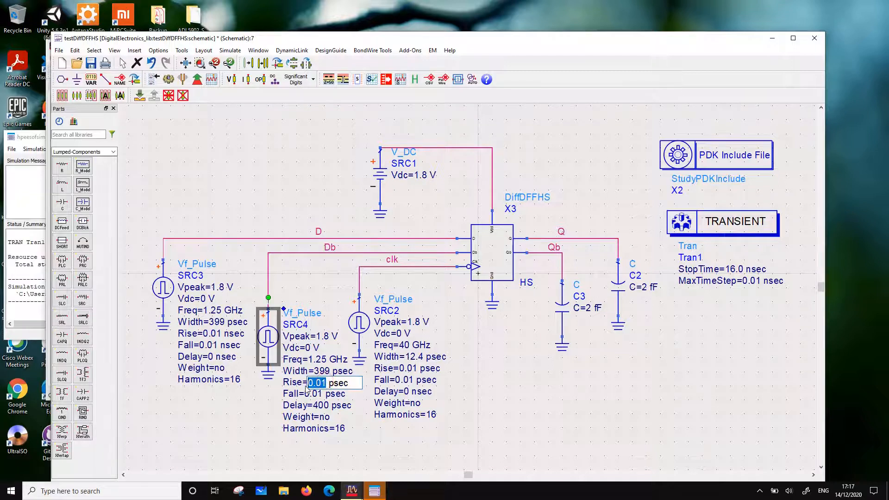
text(1)
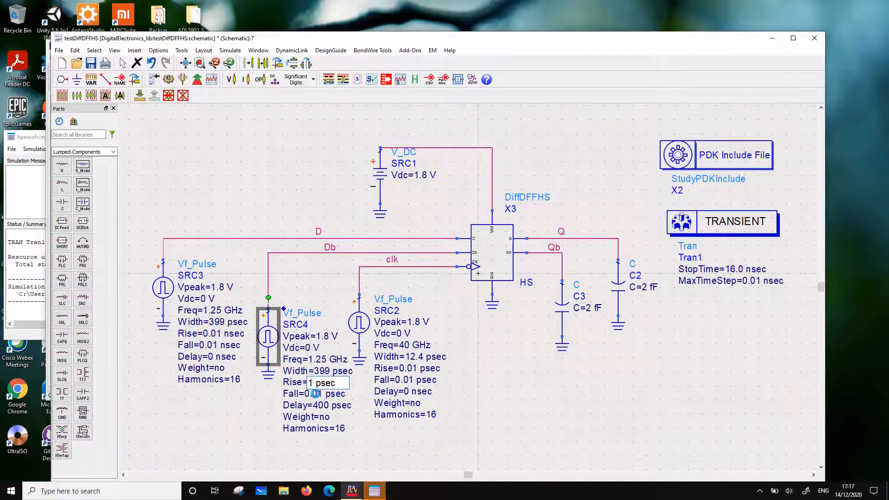
key(Return)
double_click(316, 394)
text(1)
key(Return)
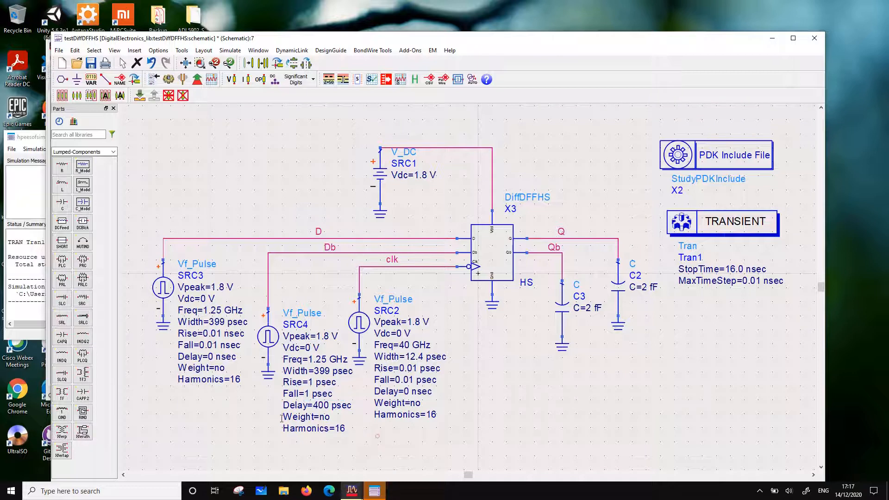
Set the rise and fall times of the D source SRC3 to 1 psec each
double_click(214, 333)
text(1)
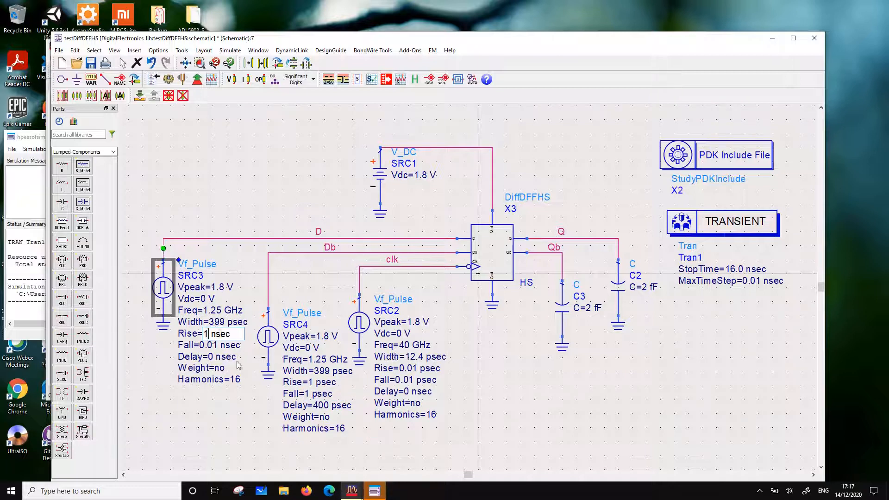
key(Right)
key(Delete)
text(p)
key(Return)
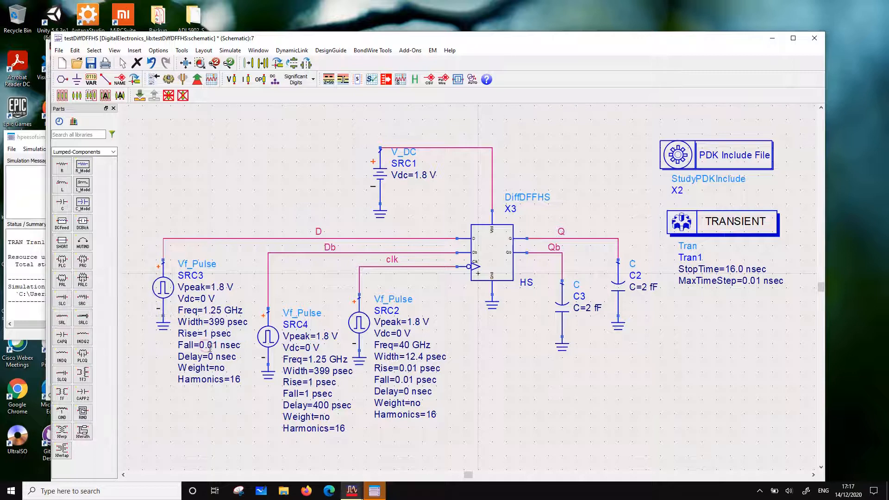
double_click(207, 347)
text(1)
key(Right)
key(Right)
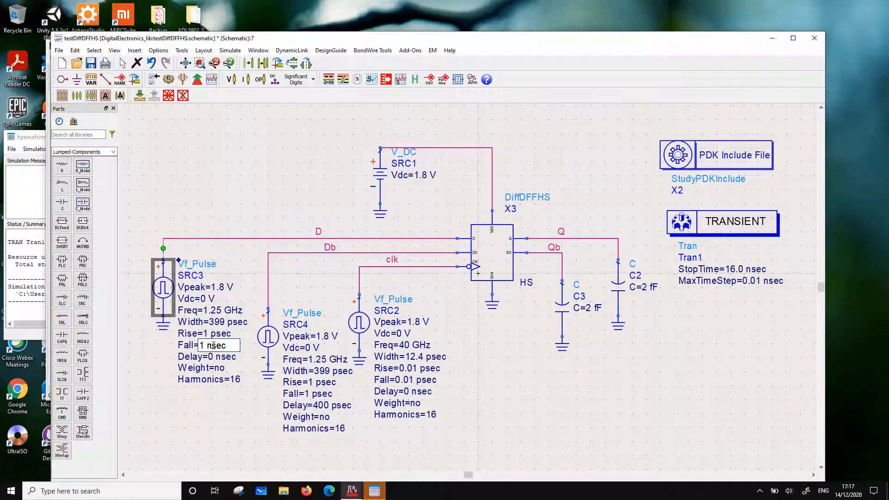
key(Delete)
text(p)
click(212, 399)
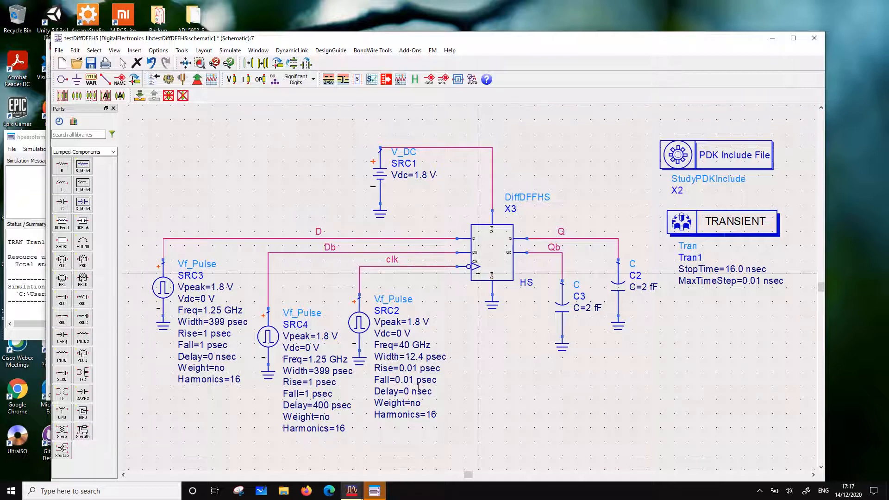
Push into the PDK include instance X2 to view the StudyPDKInclude schematic with its device models
click(705, 162)
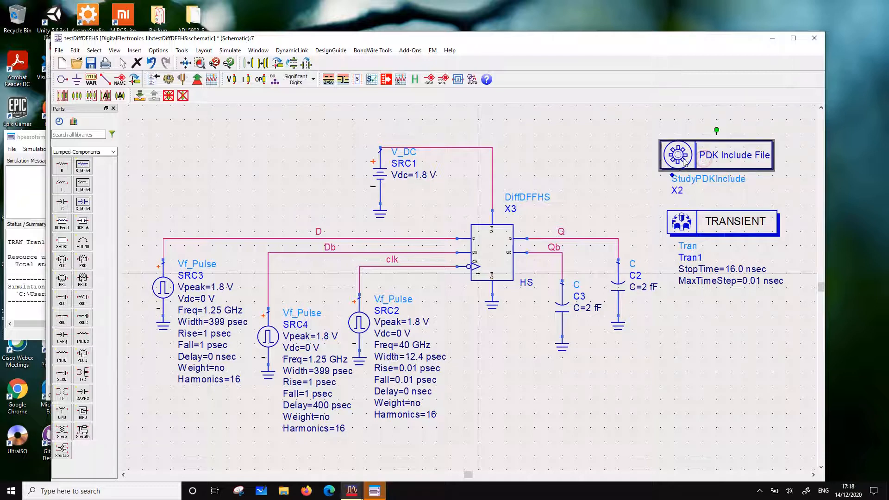
click(139, 96)
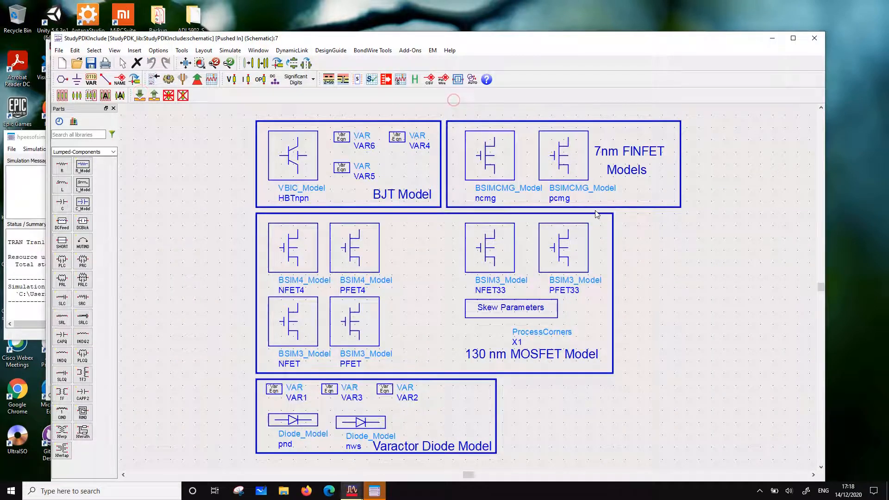
Copy the FinFET models ncmg and pcmg from StudyPDKInclude into testDiffDFFHS, below the Tran1 controller
scroll(471, 249, down, 2)
drag(411, 182, 556, 268)
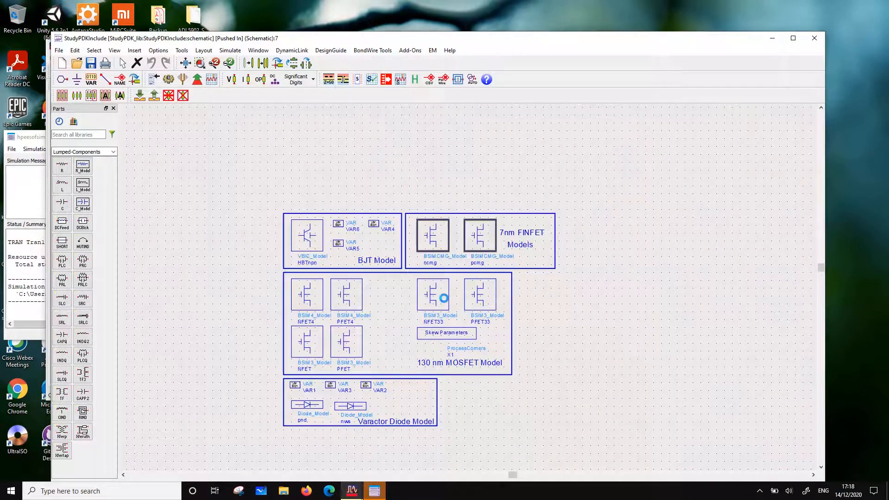
click(154, 95)
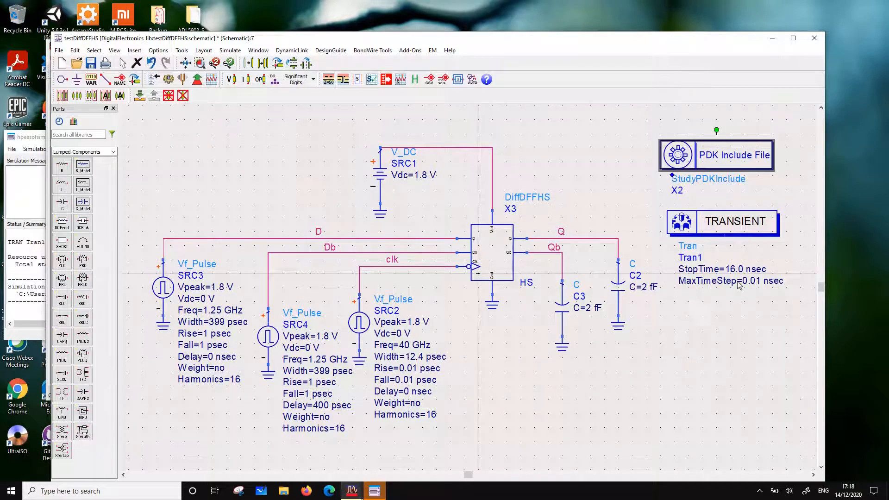
key(ctrl+v)
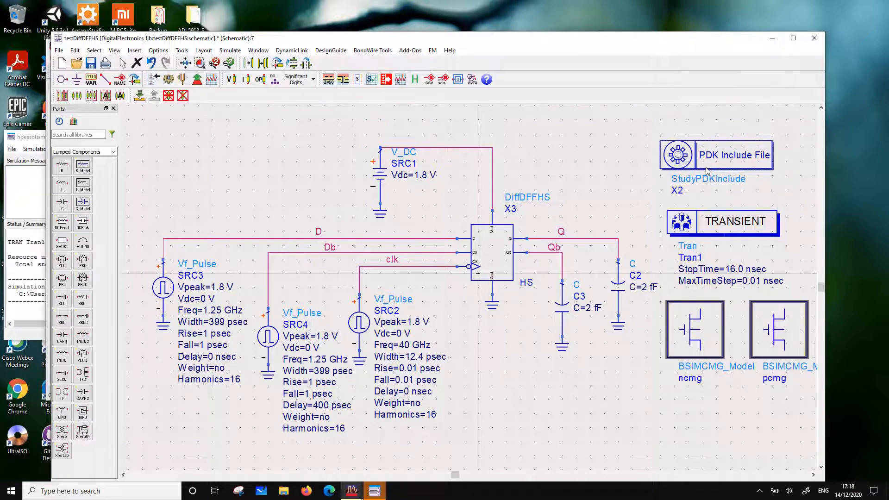
Delete the StudyPDKInclude instance X2 while keeping the two pasted FinFET models, and save the schematic
key(Delete)
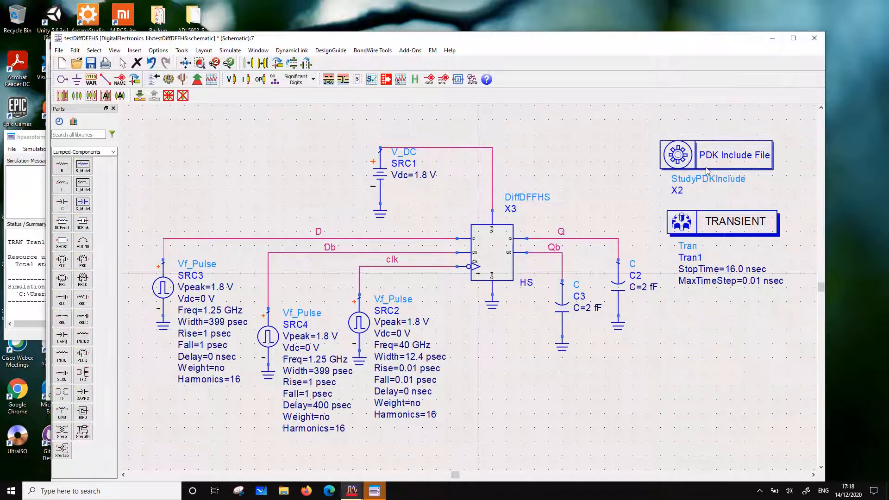
click(151, 65)
click(716, 175)
key(Delete)
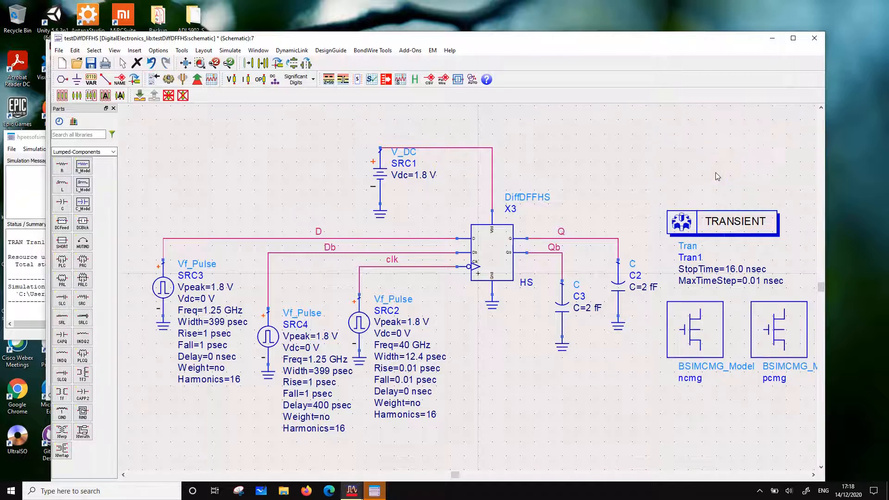
click(90, 63)
Set the StopTime of the transient controller Tran1 to 1.6 nsec
double_click(732, 269)
click(745, 270)
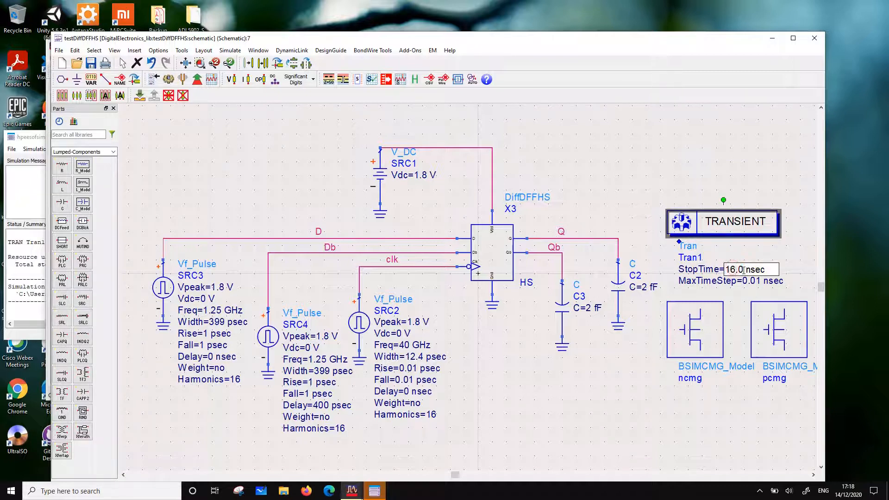
key(BackSpace)
key(BackSpace)
key(BackSpace)
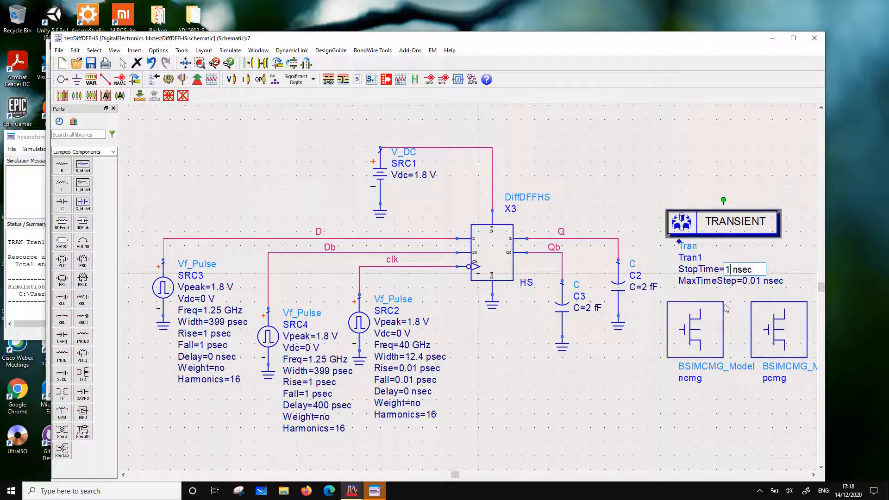
text(.6)
click(643, 383)
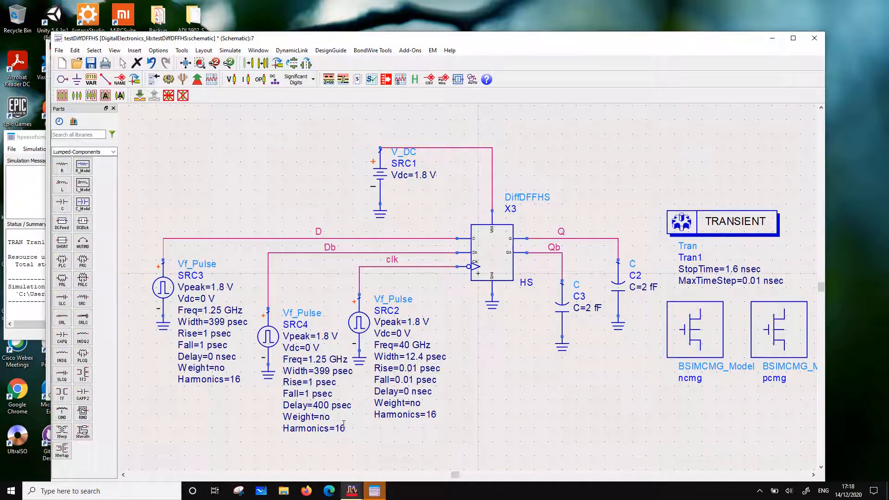
Set the MaxTimeStep of Tran1 to 0.01 psec and start the transient simulation
click(772, 281)
click(771, 281)
key(BackSpace)
text(p)
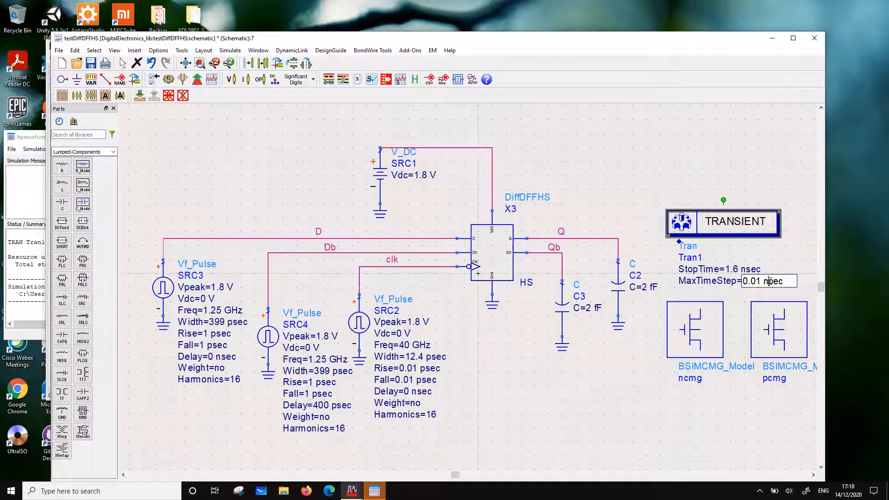
key(BackSpace)
text(s)
click(574, 413)
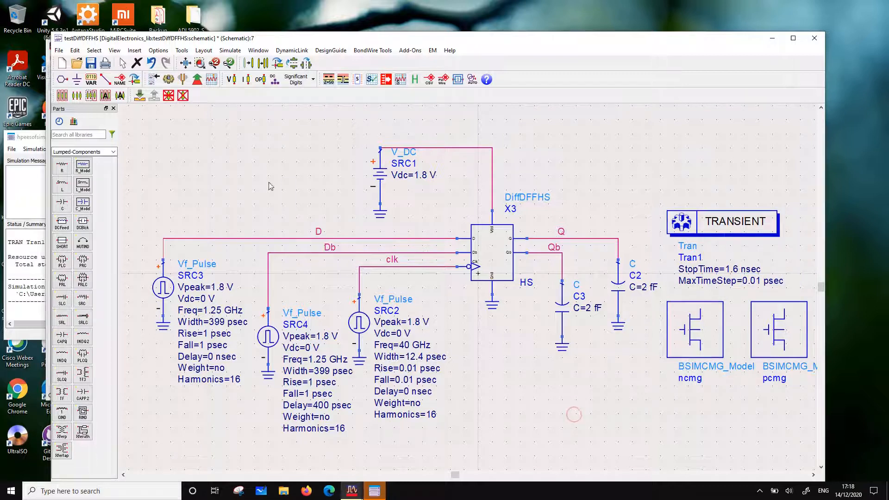
click(168, 79)
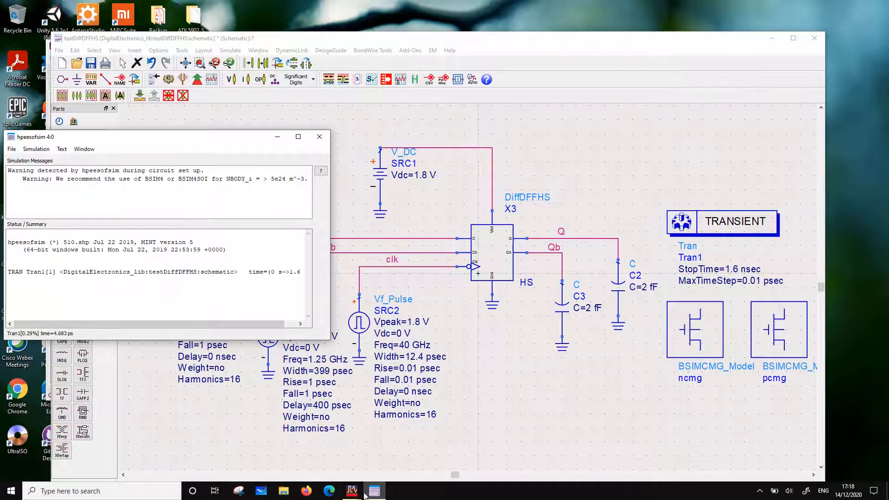
Copy the m1 marker readout and the stacked D, clk and Q plot from the testDiffDFFMS.dds display, and close it
click(301, 452)
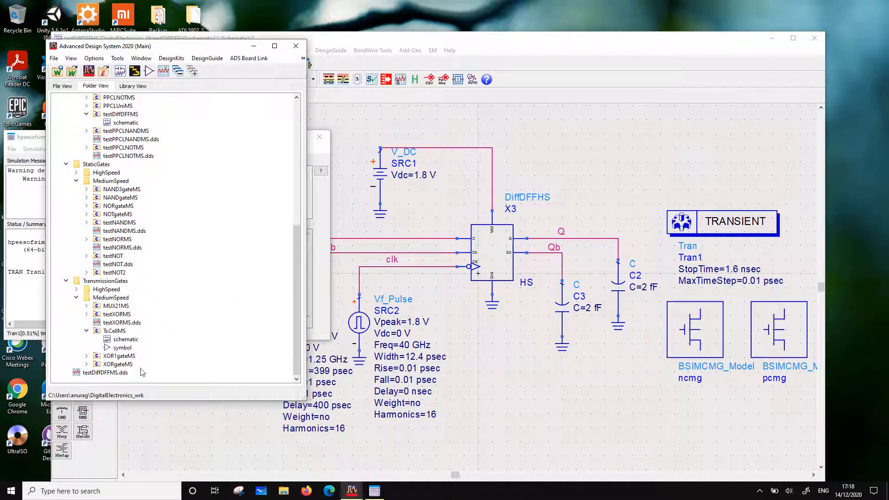
click(107, 375)
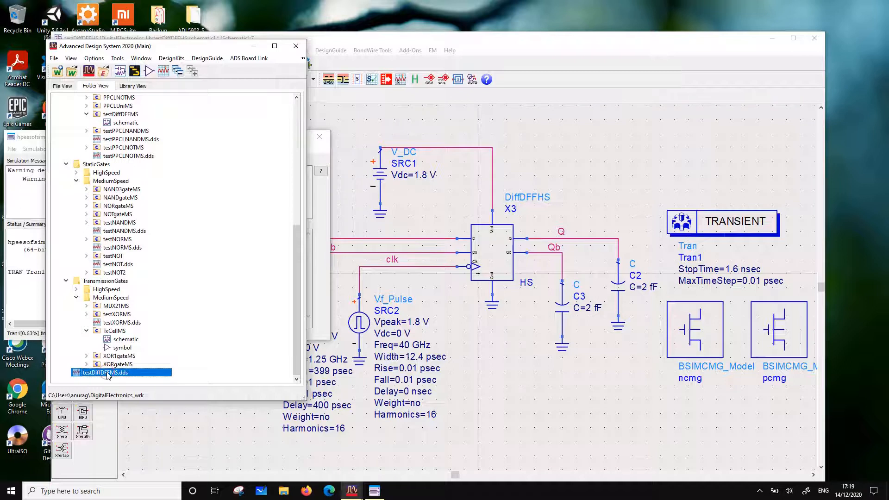
click(107, 375)
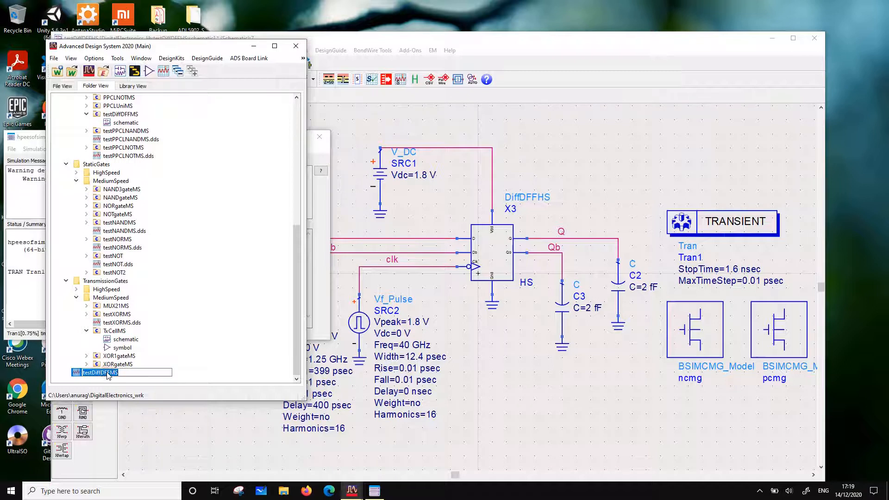
double_click(81, 376)
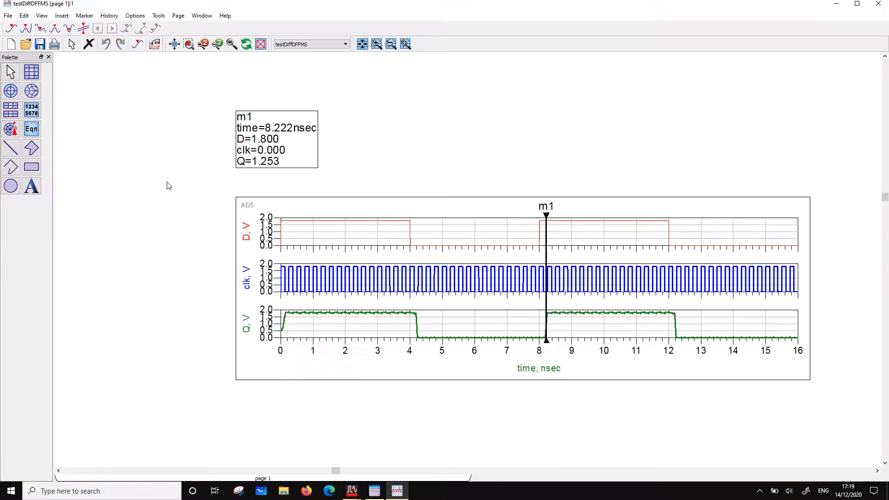
mouse_move(174, 87)
mouse_down()
mouse_move(790, 431)
mouse_move(834, 419)
mouse_up()
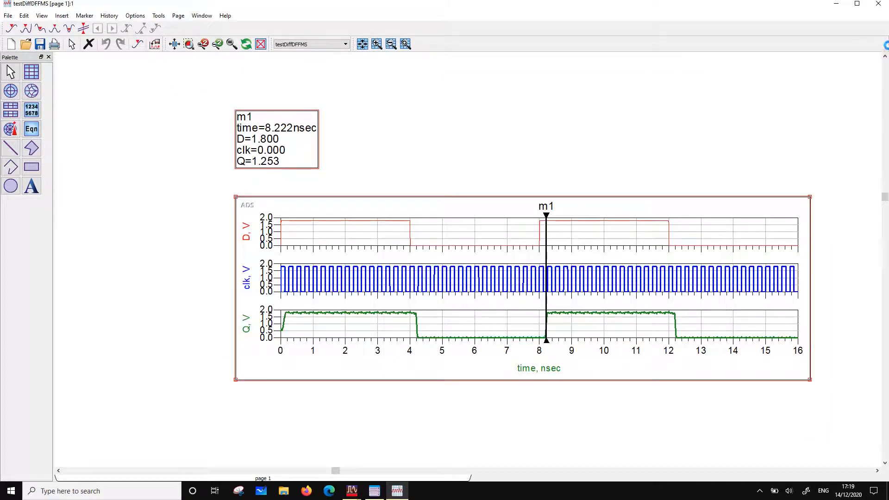
click(878, 4)
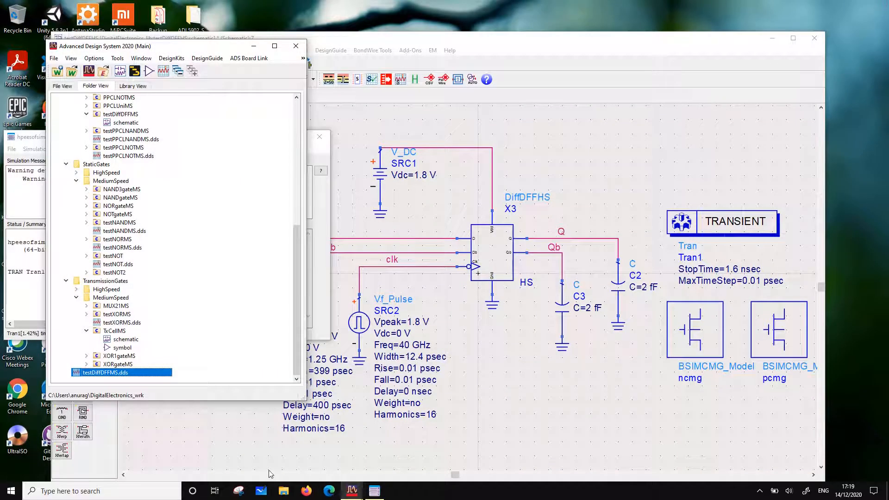
Abort the running testDiffDFFHS transient simulation
click(375, 491)
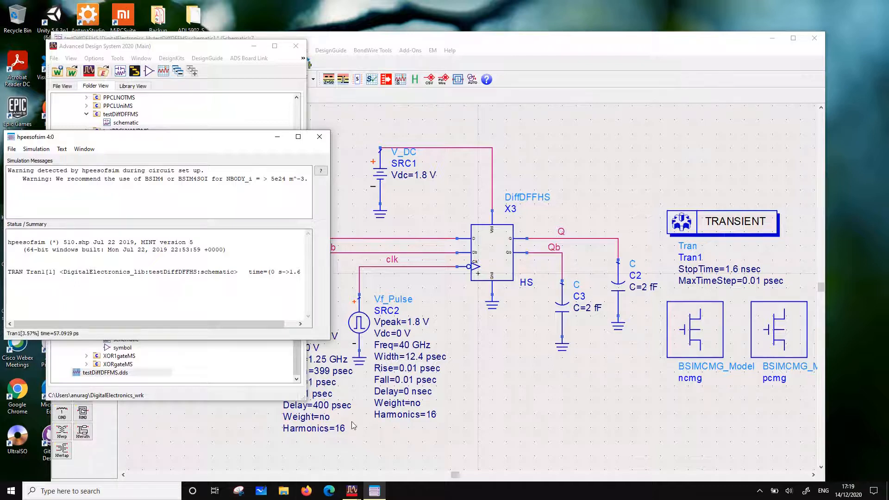
click(36, 148)
click(49, 162)
key(Return)
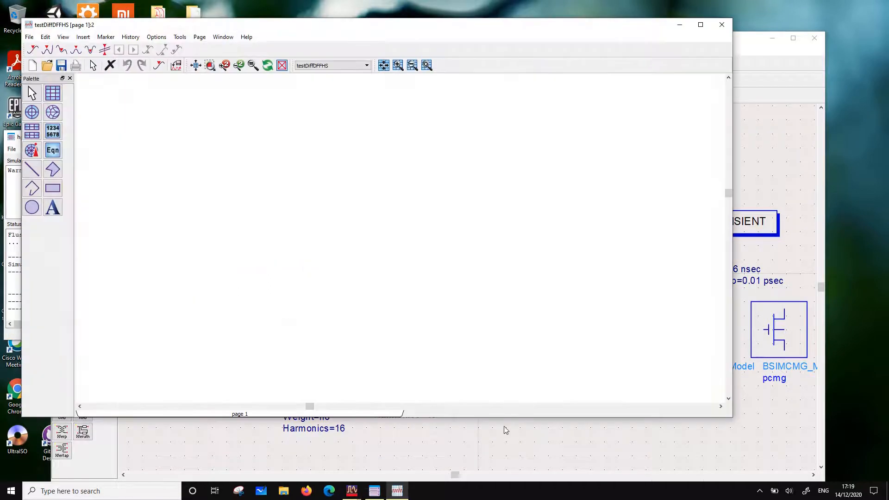
Set the rise and fall times of the clock source SRC2 to 0.1 psec each
click(494, 446)
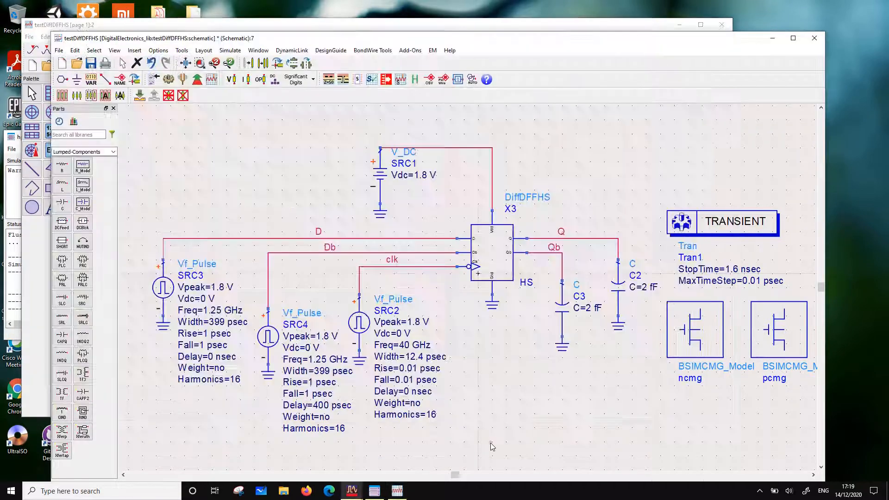
double_click(412, 368)
click(414, 368)
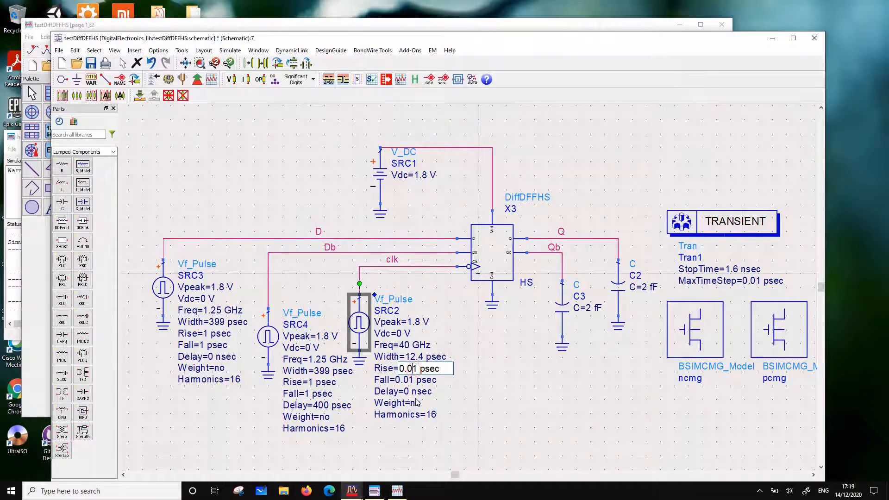
key(BackSpace)
click(407, 381)
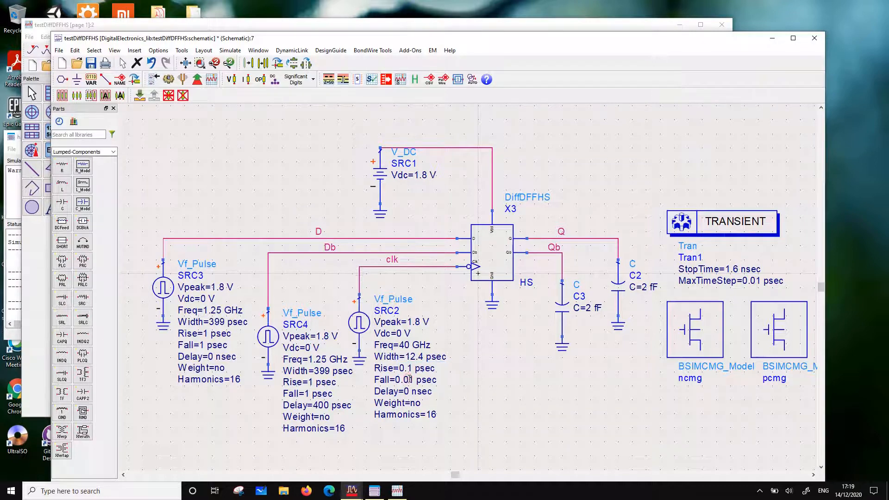
double_click(408, 380)
click(408, 379)
key(BackSpace)
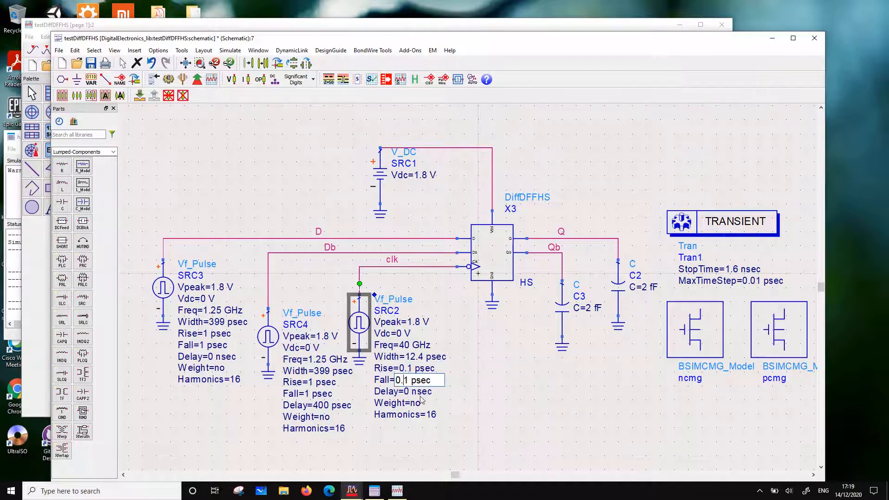
click(523, 393)
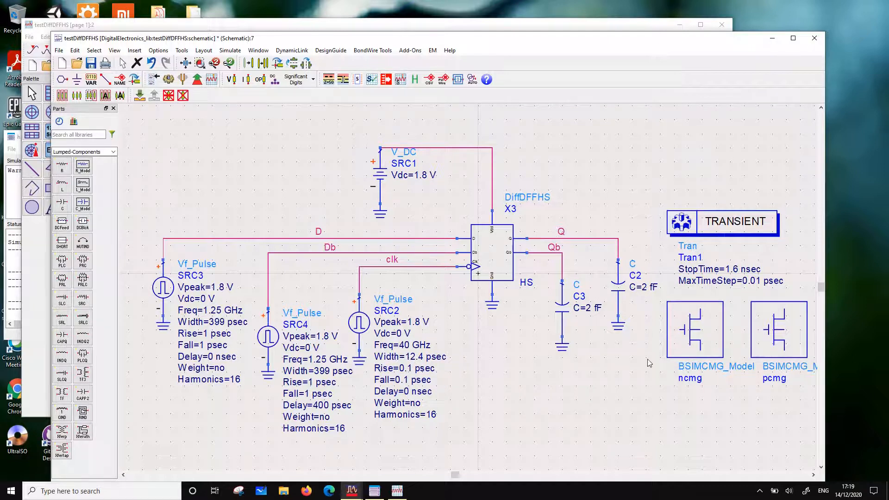
Change the MaxTimeStep of Tran1 to 0.1 psec and rerun the transient simulation on the saved schematic
click(758, 281)
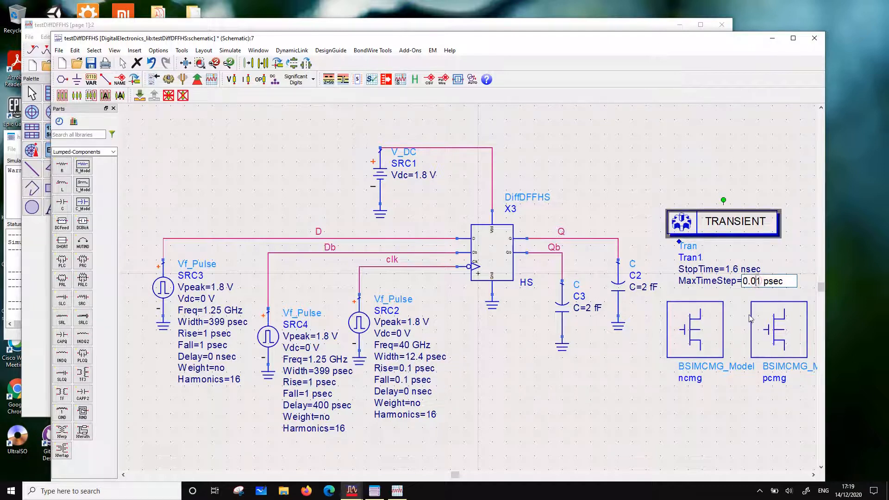
key(BackSpace)
click(639, 385)
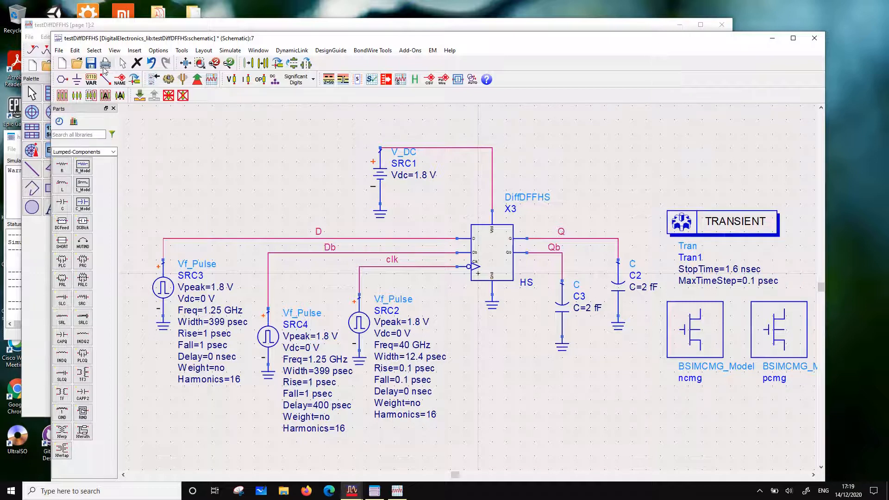
click(90, 63)
click(168, 79)
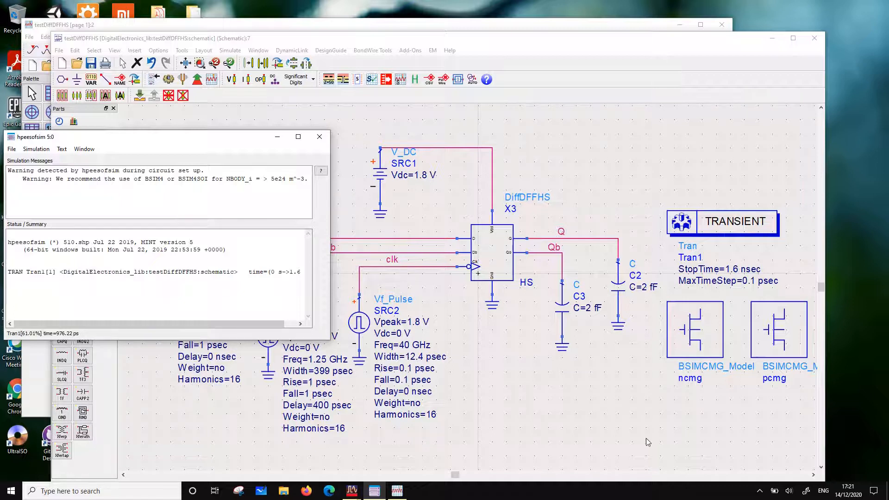
click(759, 490)
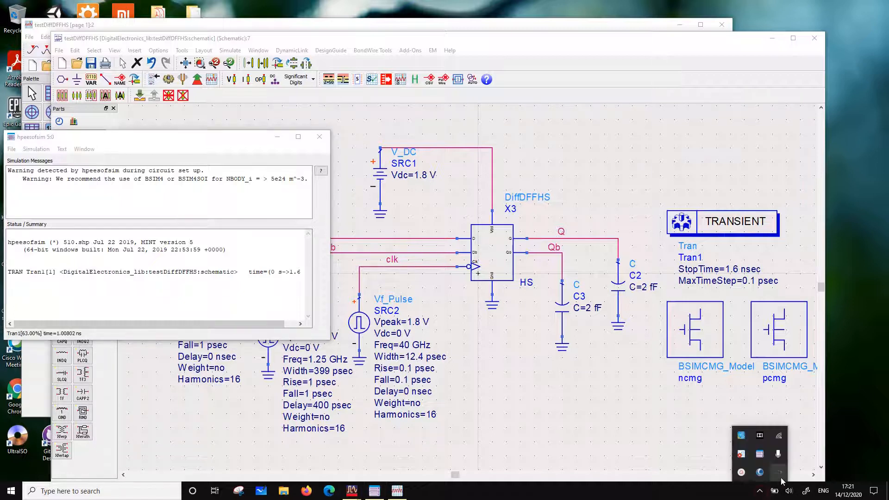
click(741, 472)
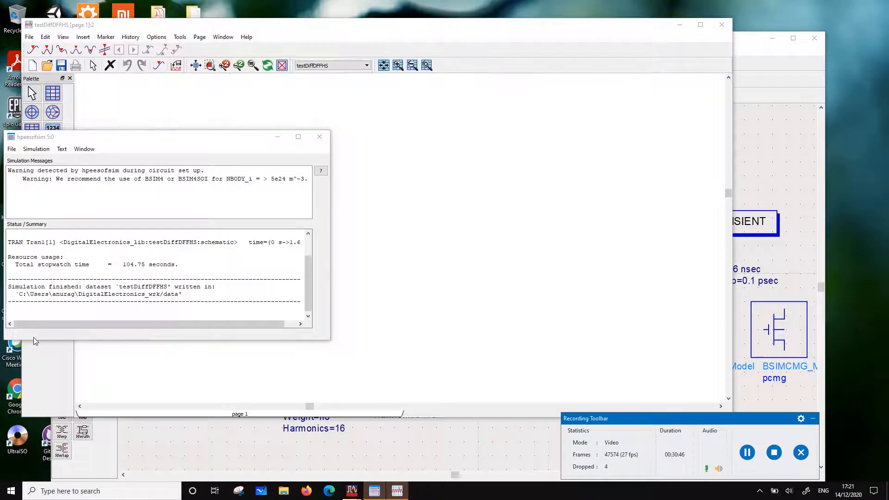
Paste the copied plots into the testDiffDFFHS display and add a line marker at Q's first falling edge, just after 0.4 nsec
click(389, 239)
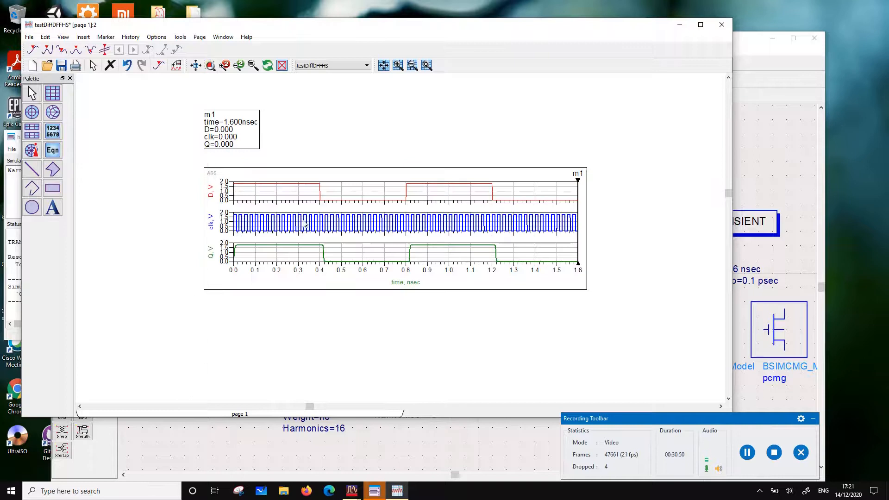
scroll(351, 224, up, 2)
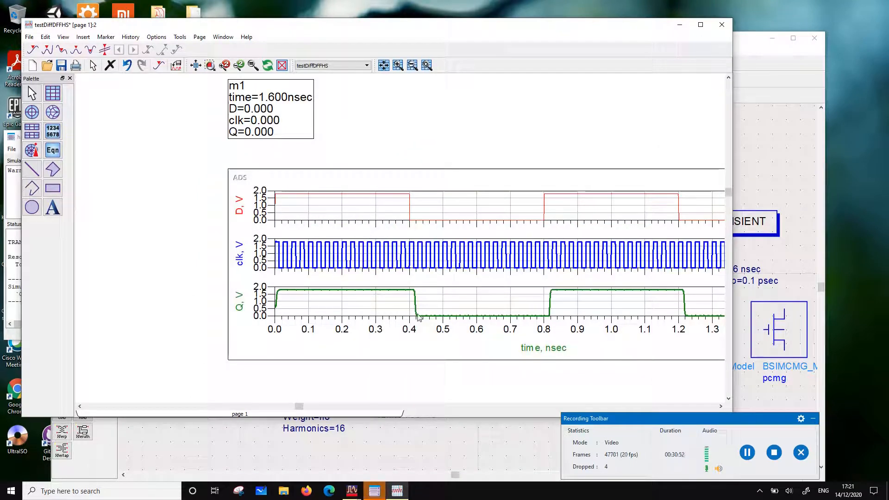
scroll(417, 304, up, 1)
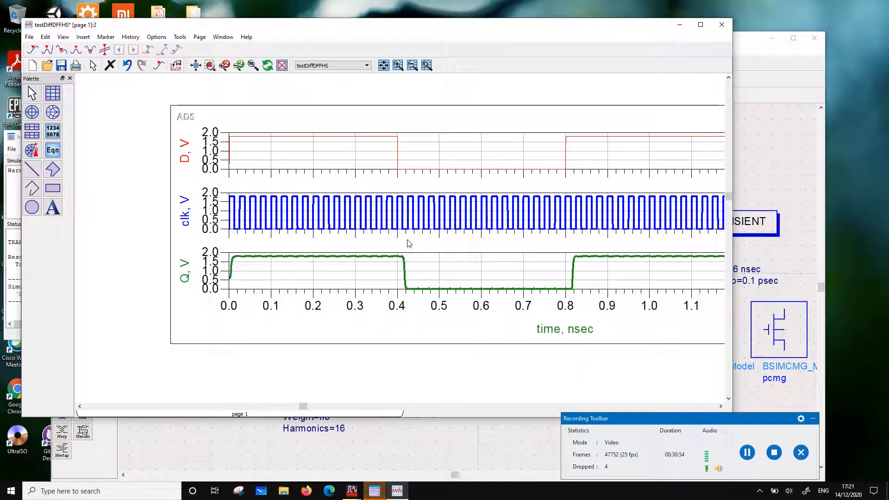
click(104, 50)
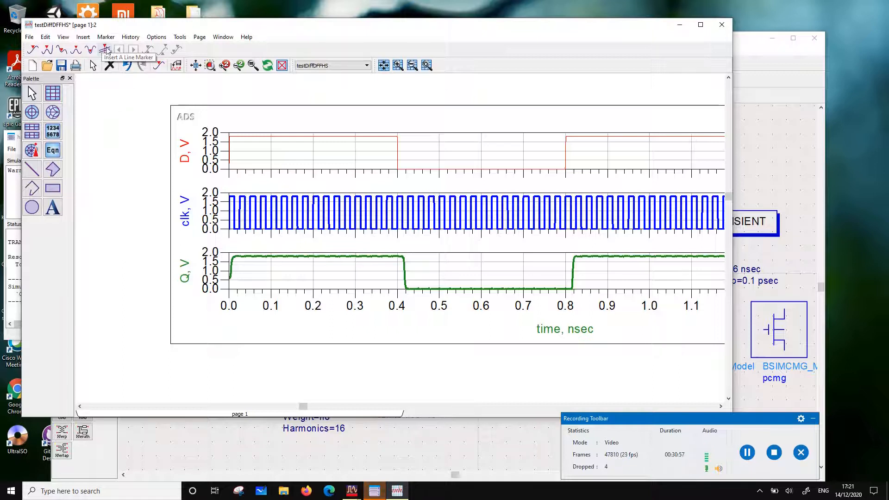
click(403, 263)
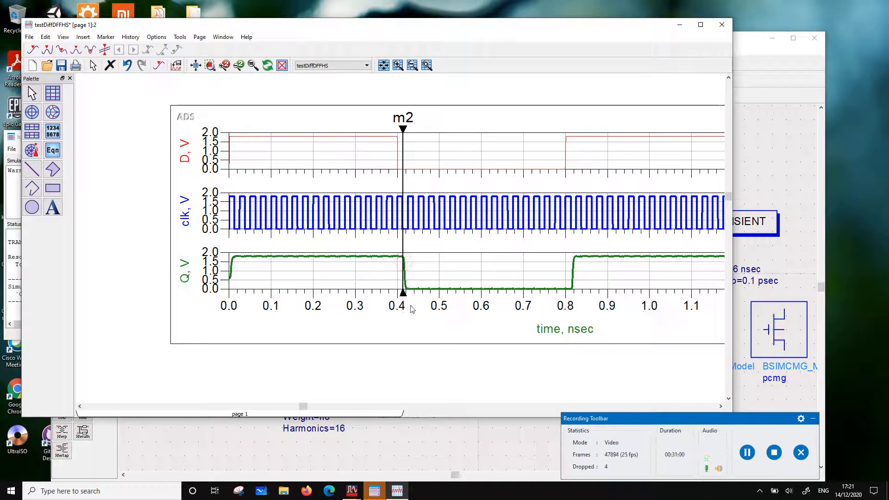
scroll(466, 320, right, 3)
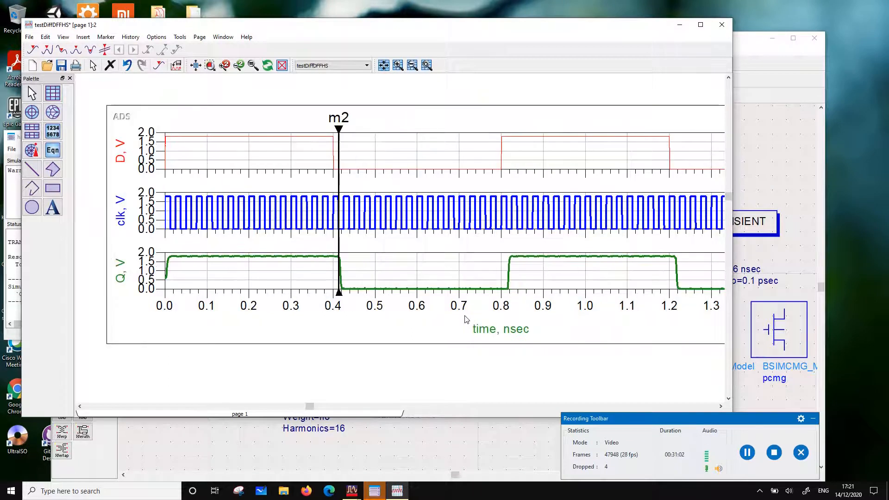
Step marker m2 forward to the foot of Q's first falling edge, at about 0.42 nsec, and save the data display
click(339, 155)
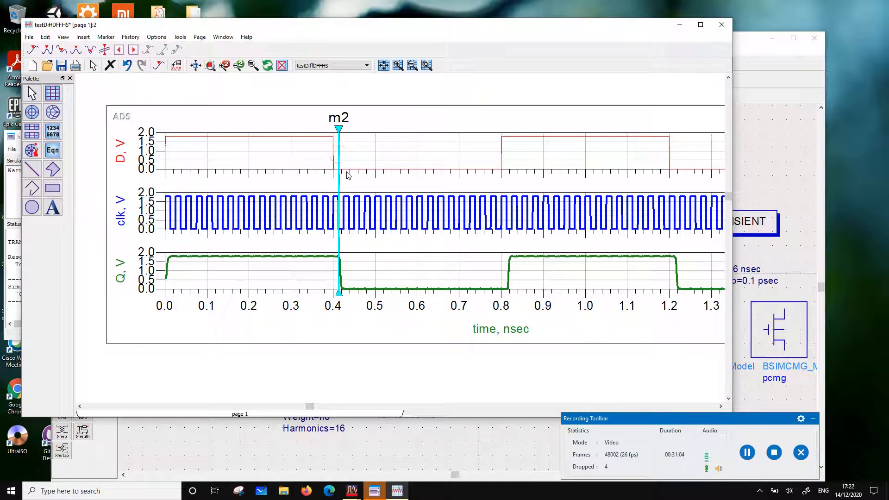
key(Right)
key(Right)
key(Right)
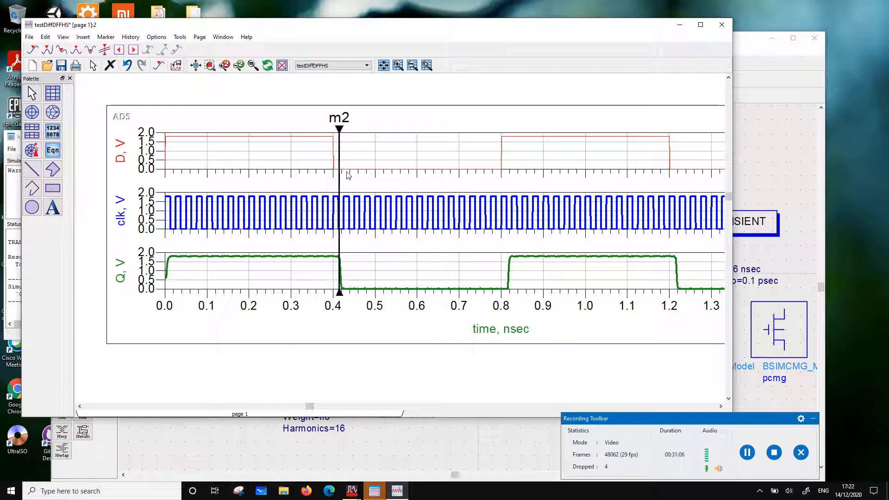
key(Right)
key(Right)
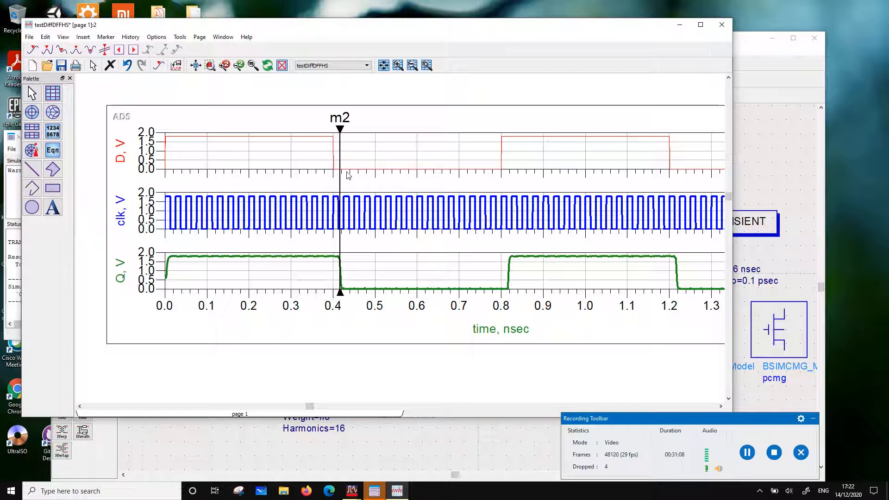
key(Right)
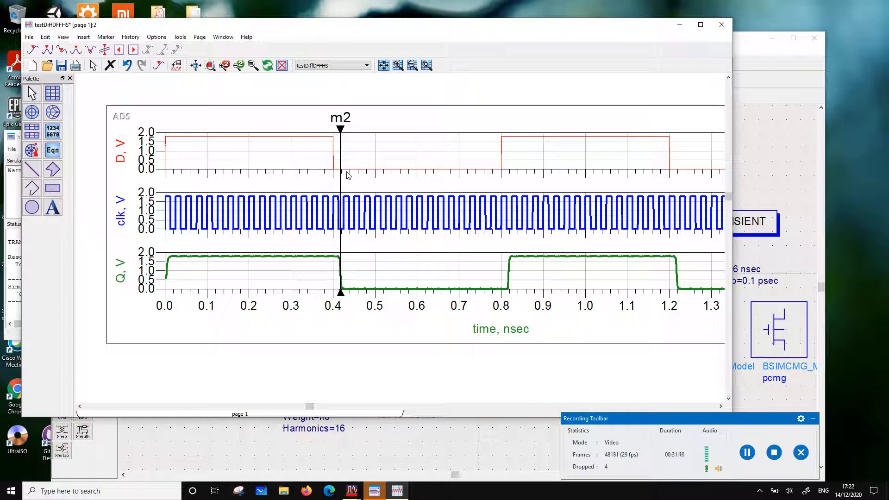
key(Right)
key(Right)
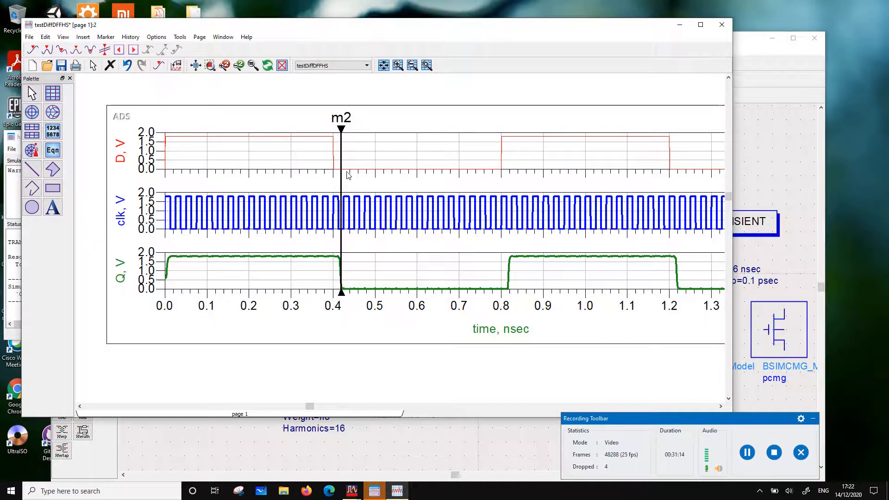
key(Right)
key(Right)
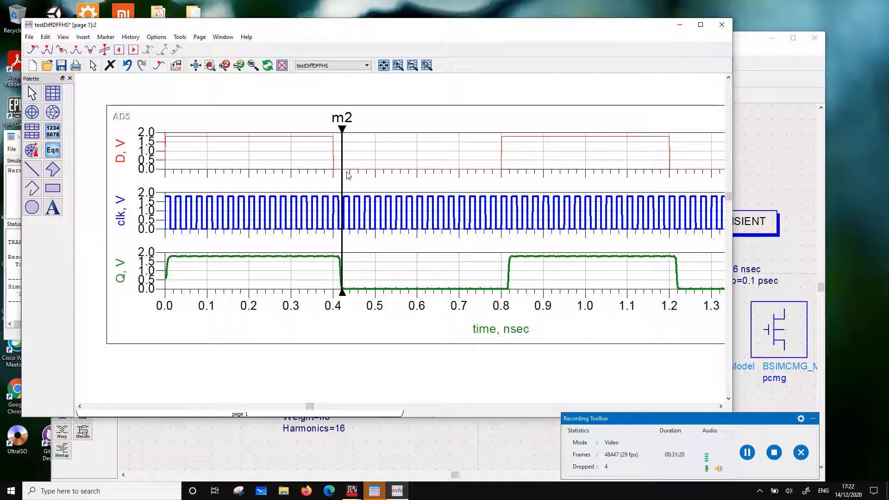
key(Right)
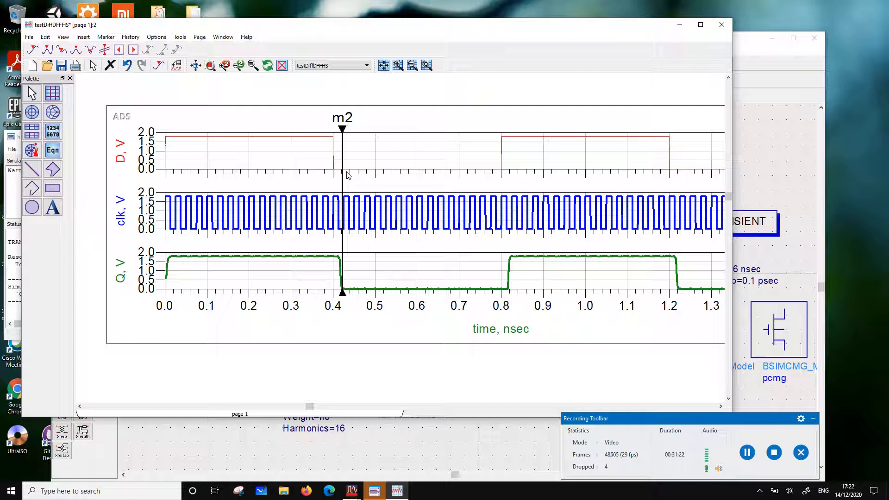
key(Left)
key(Left)
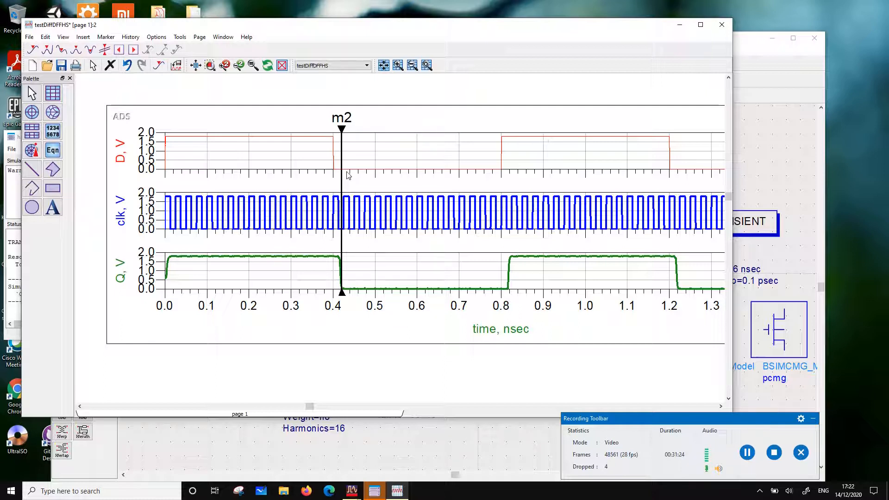
key(Right)
key(Right)
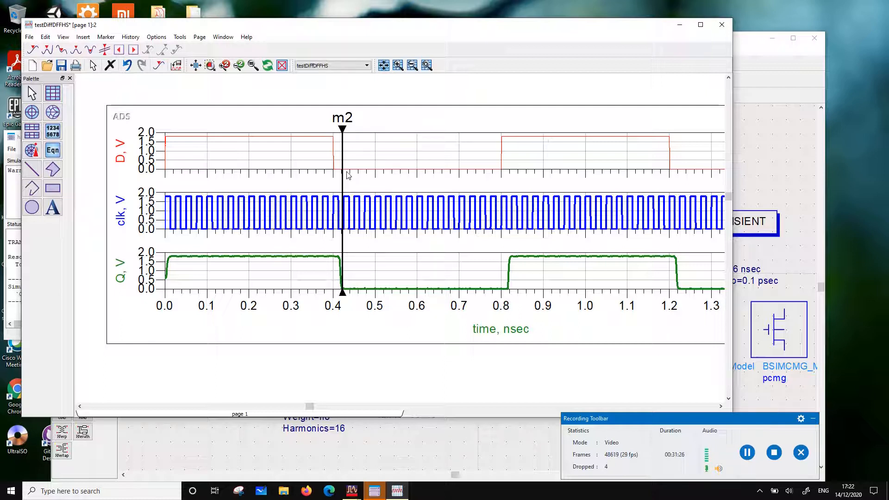
click(354, 175)
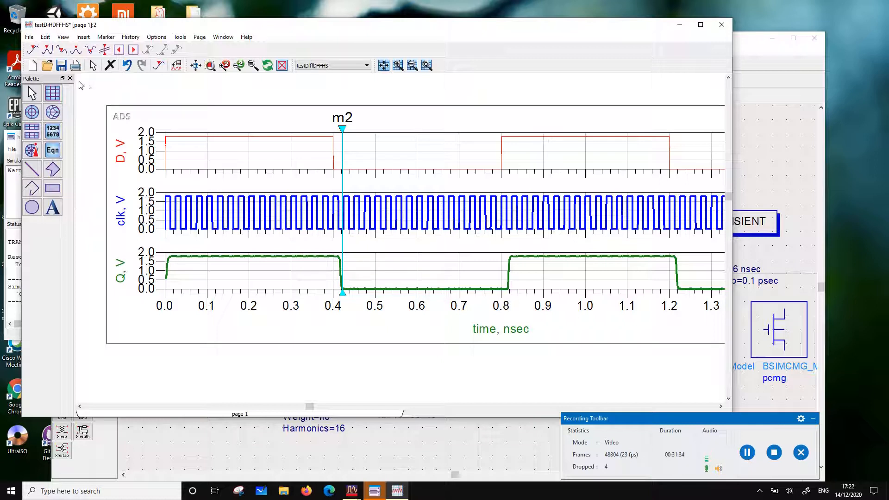
click(61, 66)
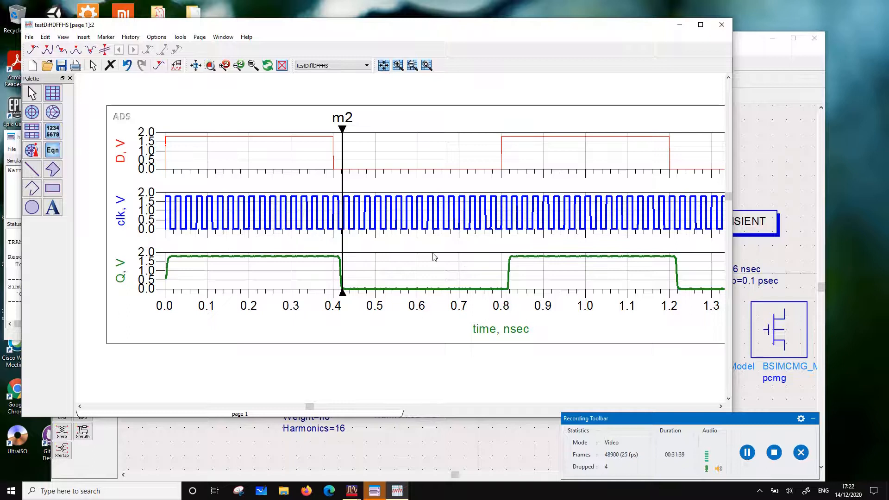
Close the testDiffDFFHS data display and schematic, and move the simulation status window clear of the workspace tree
scroll(428, 256, down, 2)
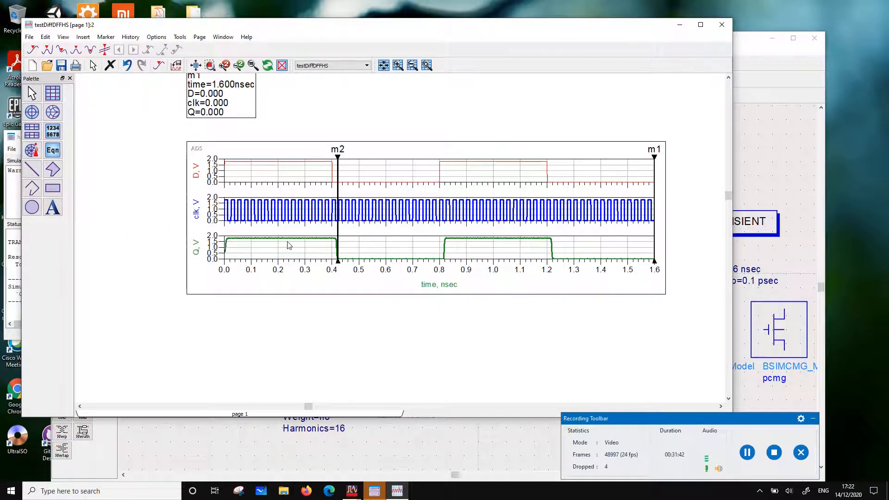
scroll(411, 203, up, 1)
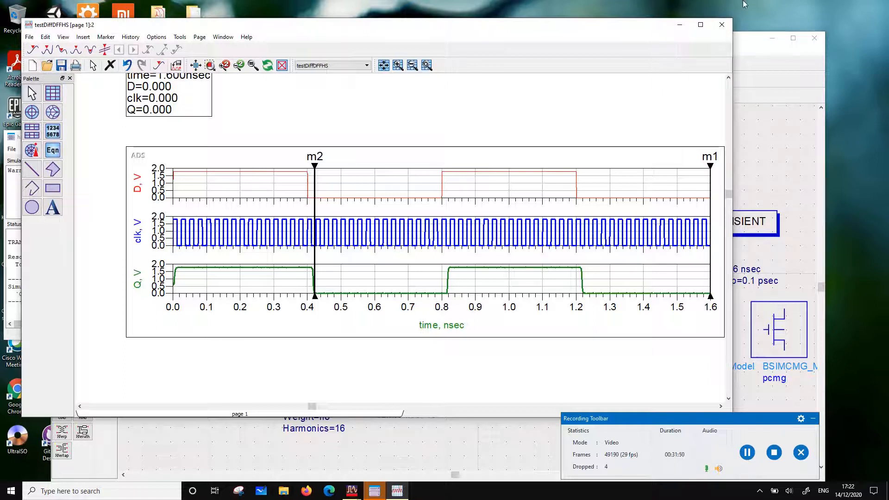
click(720, 26)
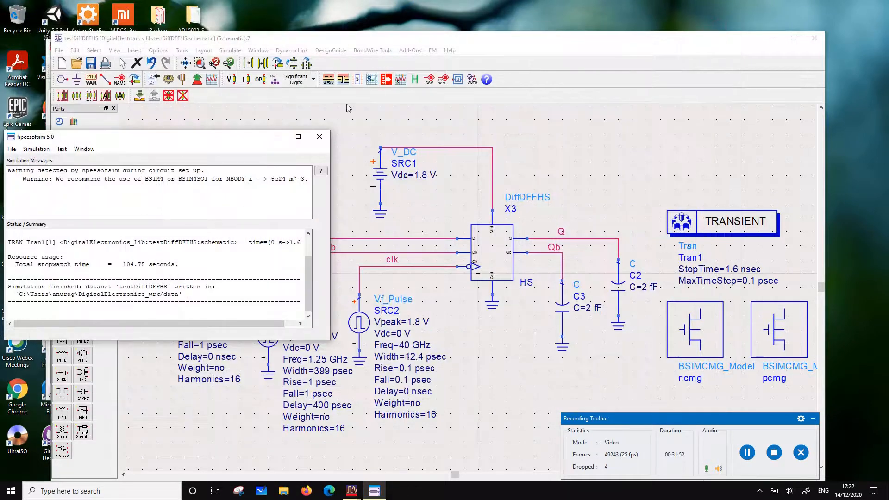
click(820, 40)
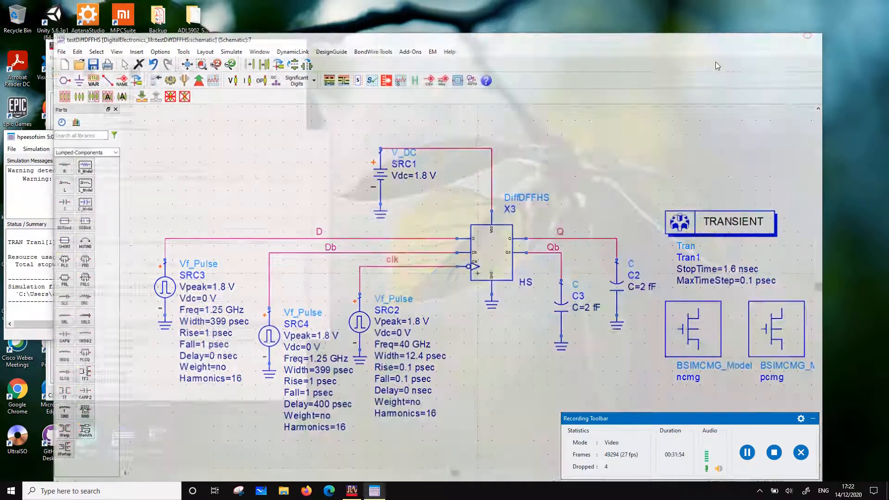
drag(197, 139, 549, 117)
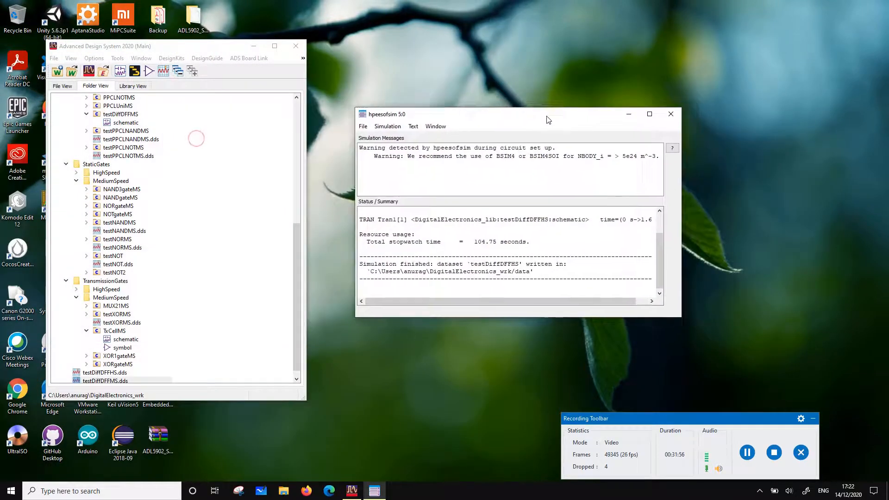
Collapse the FlipFlops, StaticGates and TransmissionGates folders, plus the HighSpeed and MediumSpeed subfolders of PPCL, in the workspace tree
scroll(79, 308, down, 1)
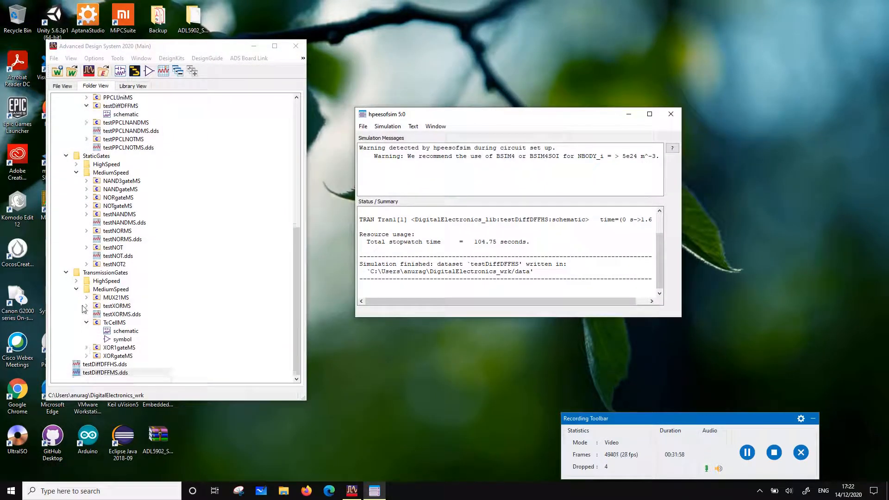
scroll(69, 251, up, 7)
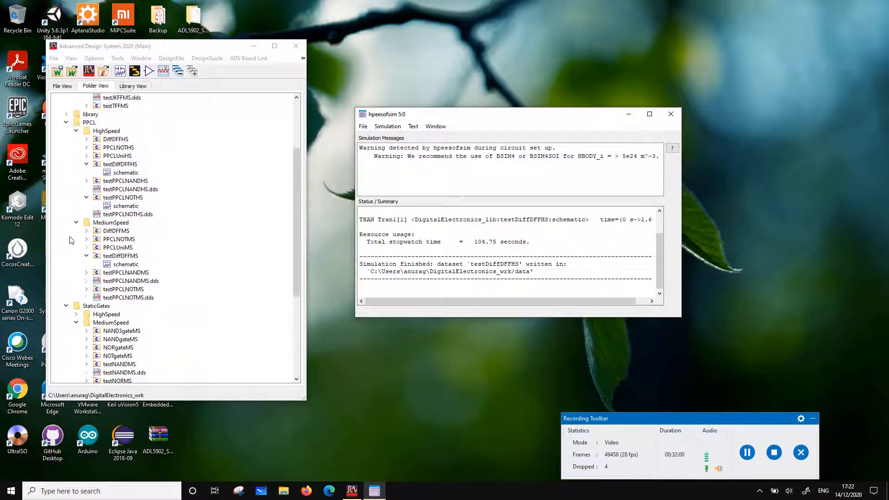
click(76, 157)
click(77, 164)
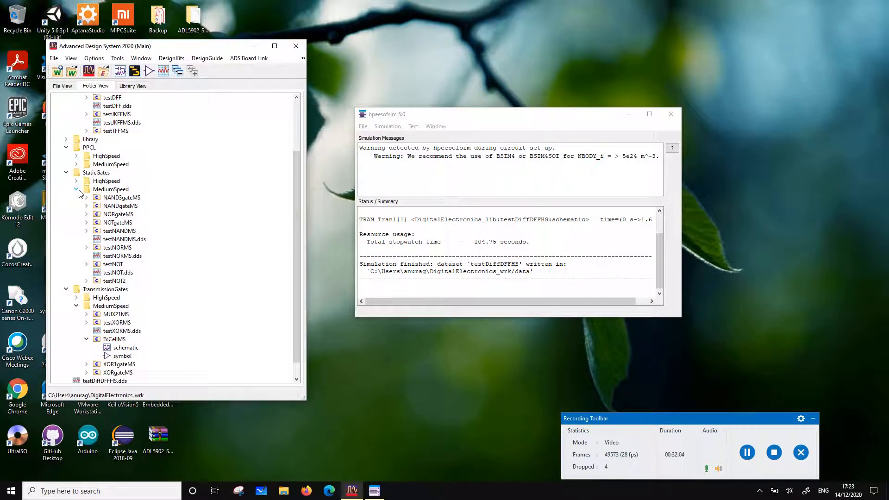
click(77, 189)
click(76, 281)
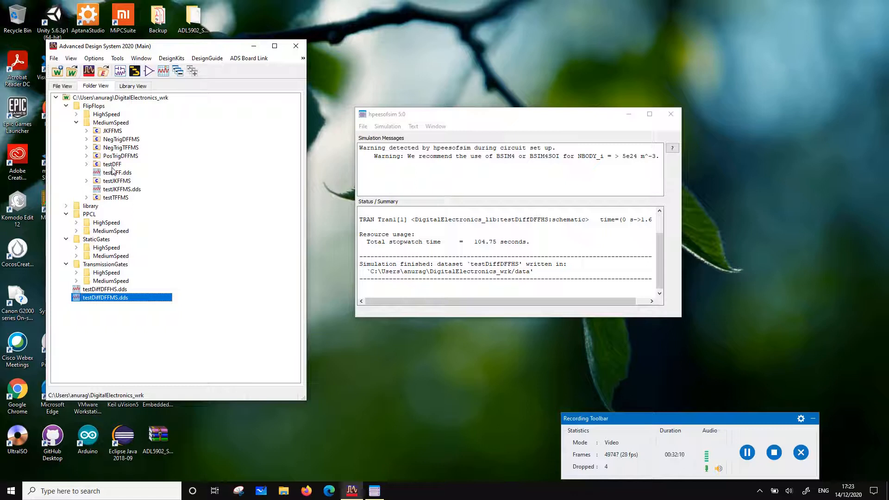
click(77, 122)
click(66, 106)
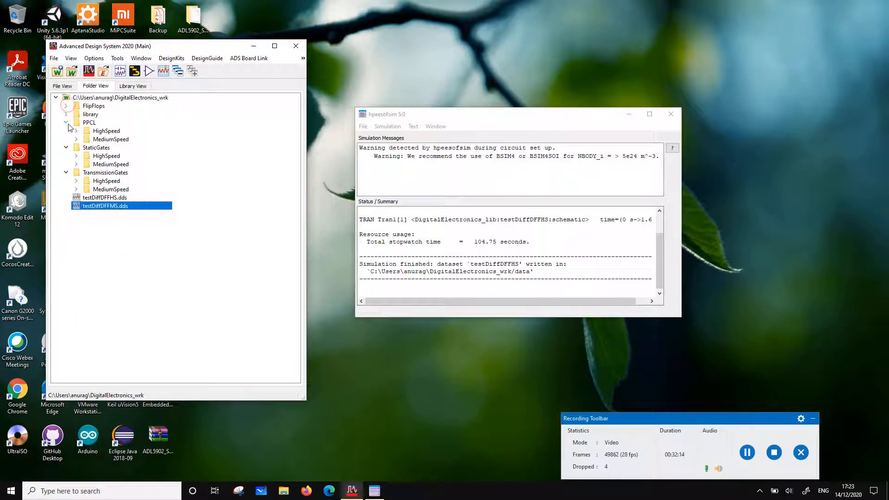
click(66, 148)
click(65, 156)
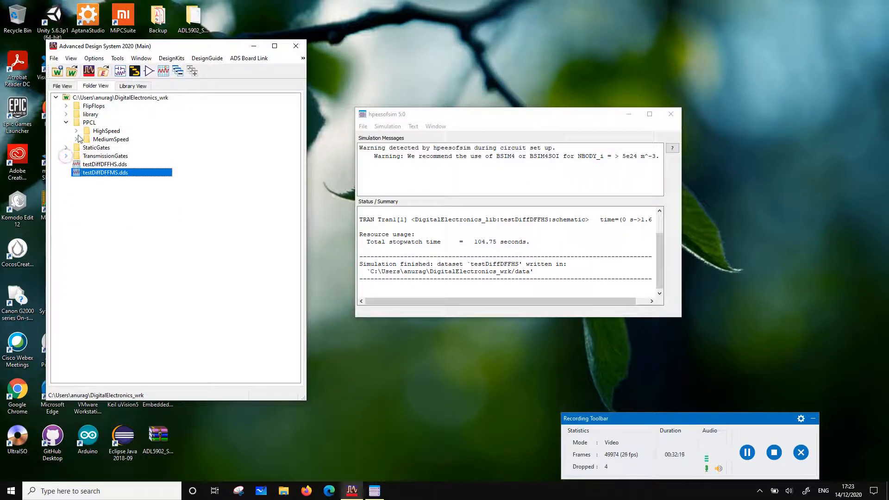
Create a new schematic cell named DiffTFFMS in the MediumSpeed folder of PPCL, using library DigitalElectronics_lib
click(76, 139)
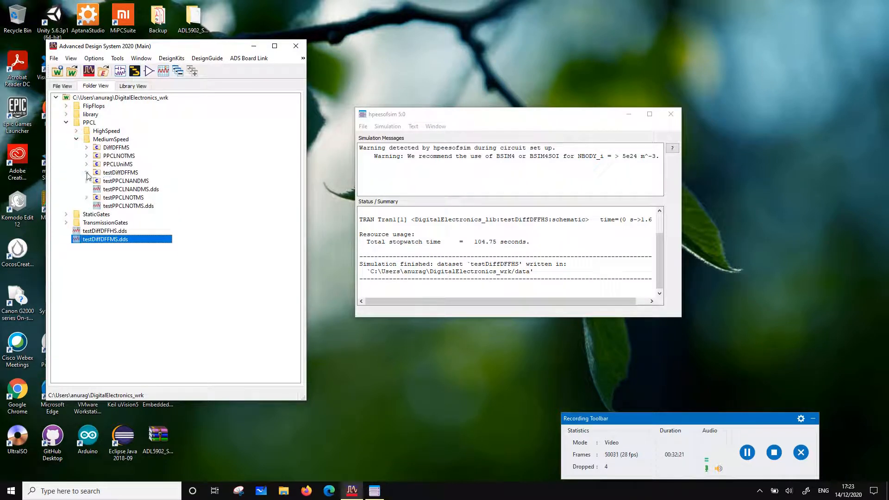
click(105, 148)
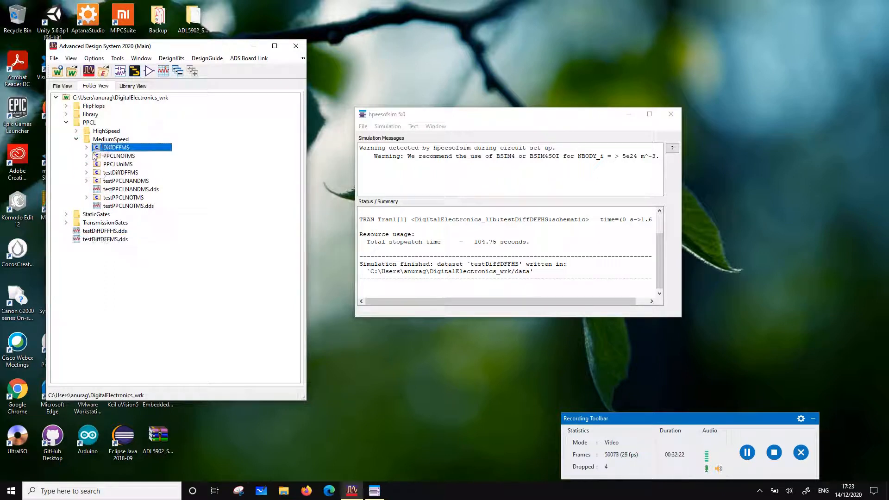
right_click(102, 139)
mouse_move(137, 145)
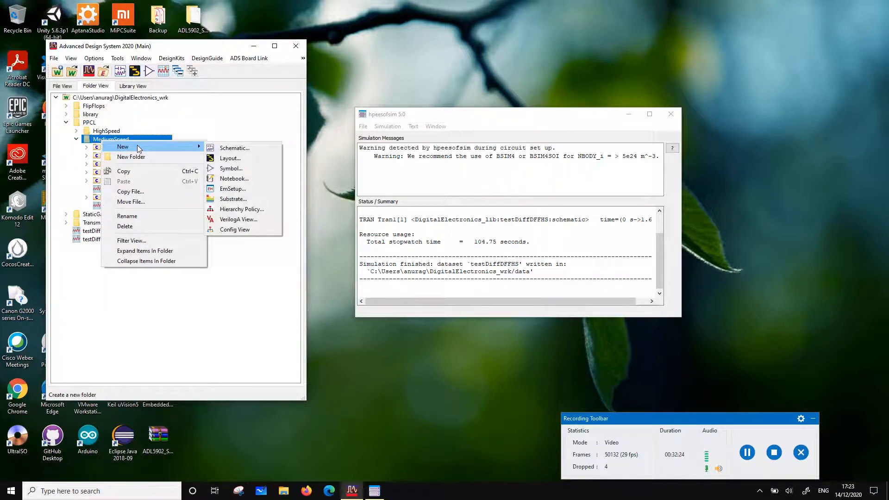
click(230, 148)
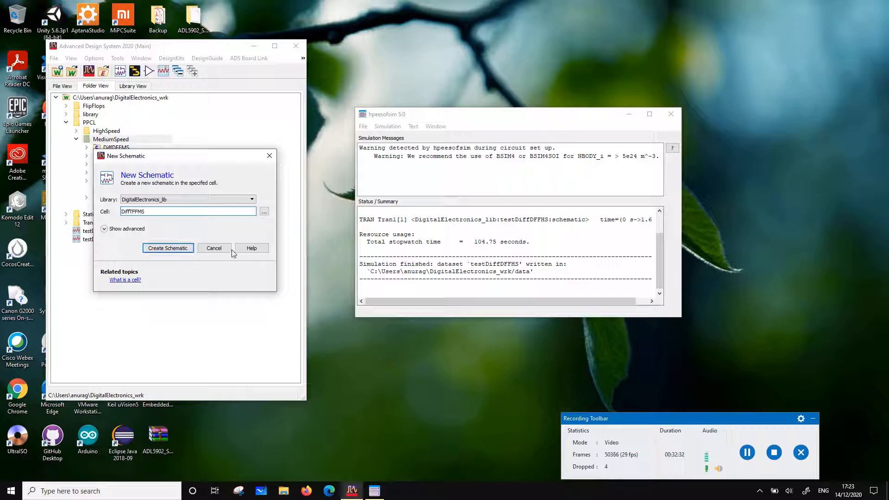
click(166, 252)
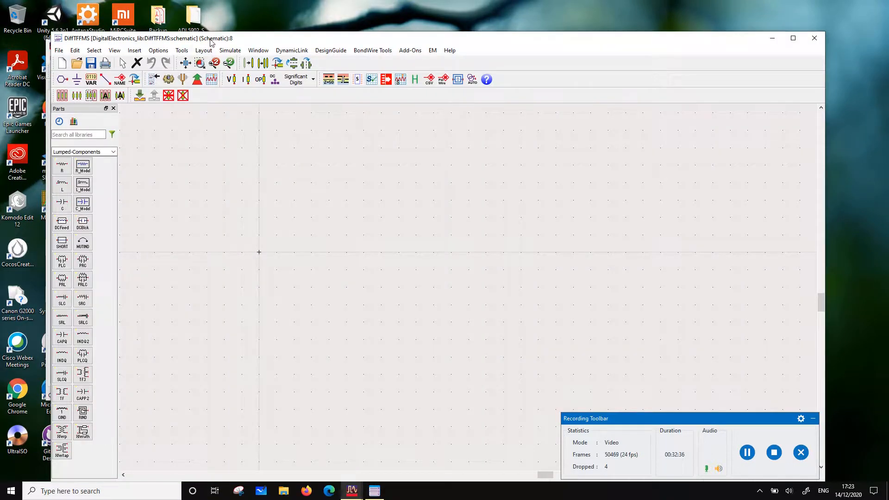
Place a DiffDFFMS instance near the origin of the DiffTFFMS schematic and move its label to the symbol's upper-right corner
drag(210, 42, 372, 35)
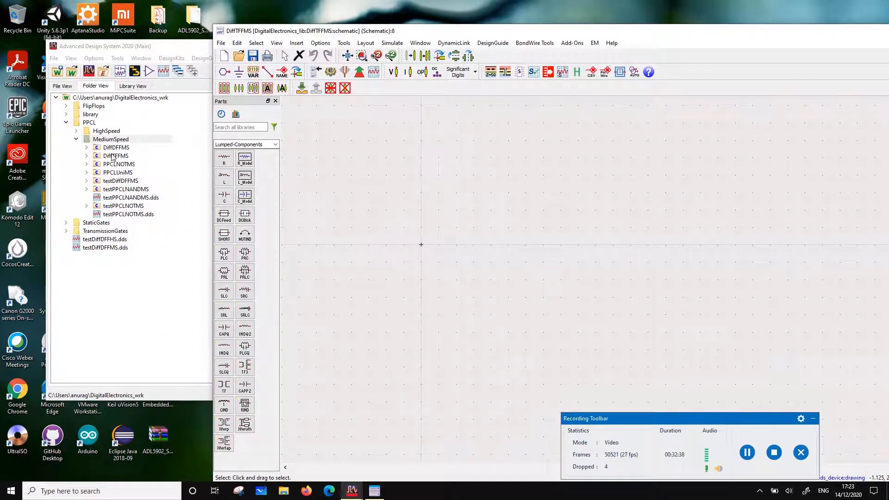
drag(114, 148, 475, 250)
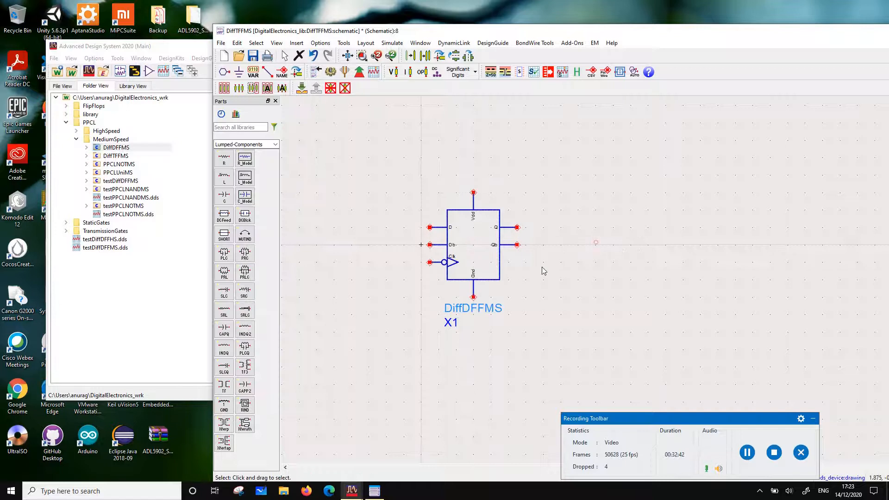
click(495, 256)
key(F5)
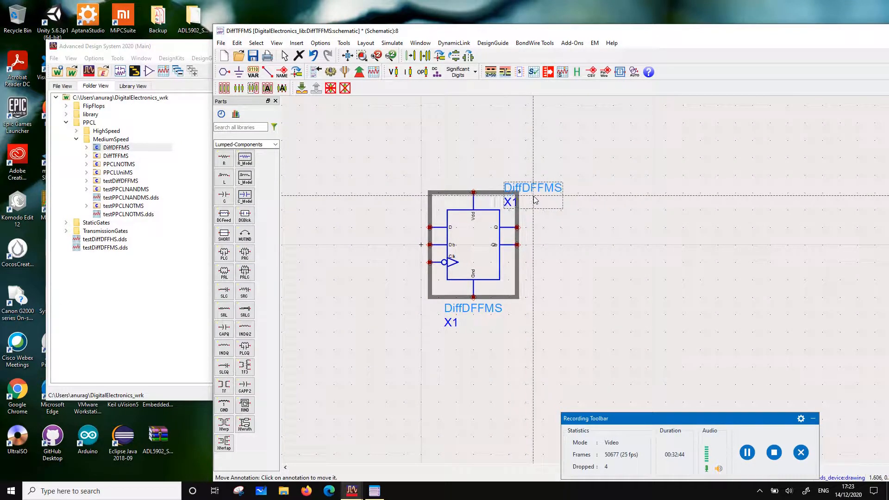
click(537, 209)
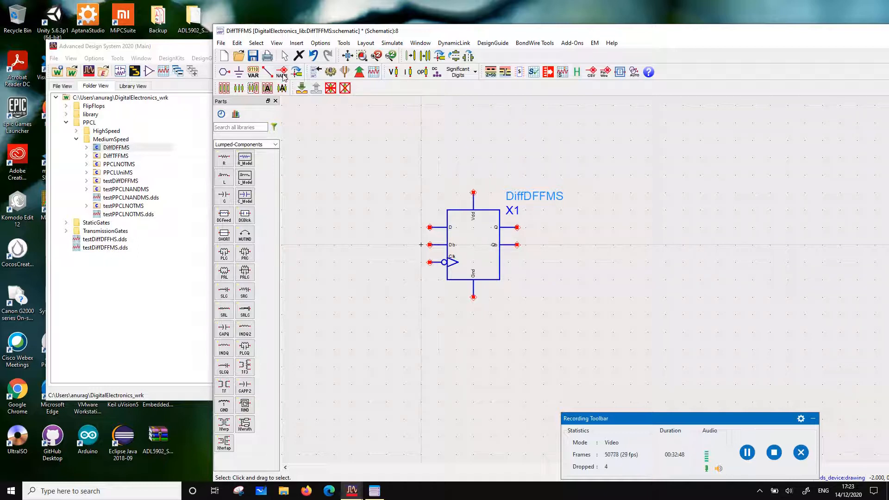
Add pin Vdd as number 1 above-left of the DiffDFFMS symbol and pin Gnd as number 2 below-left of it
click(282, 73)
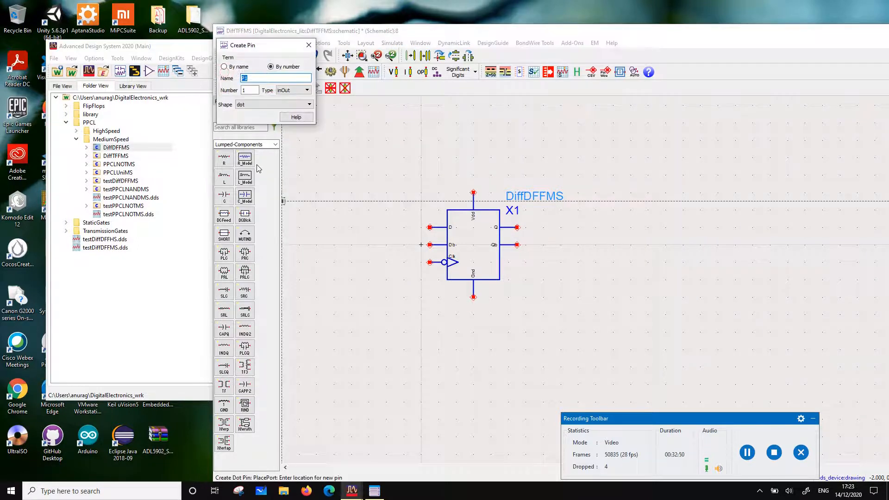
text(Vdd)
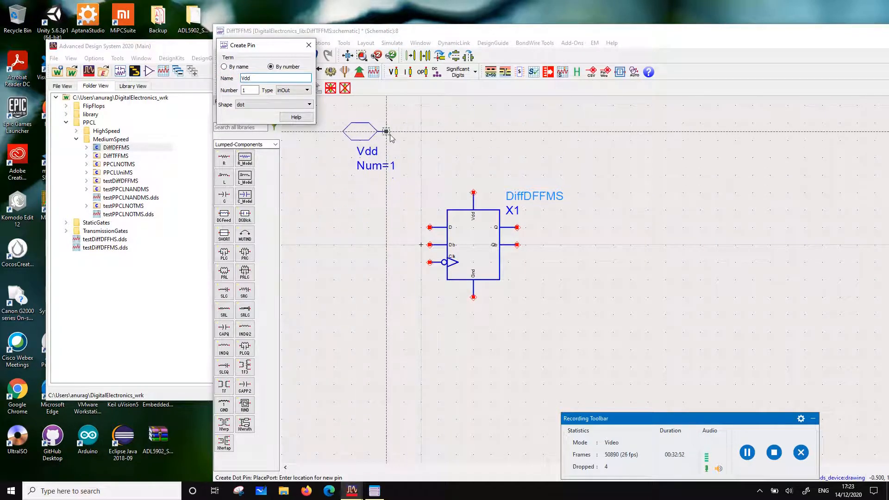
click(380, 140)
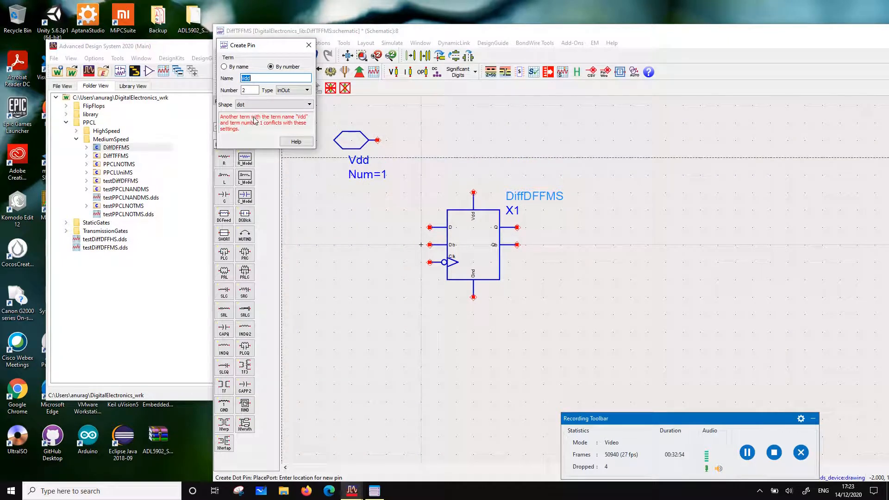
text(Gnd)
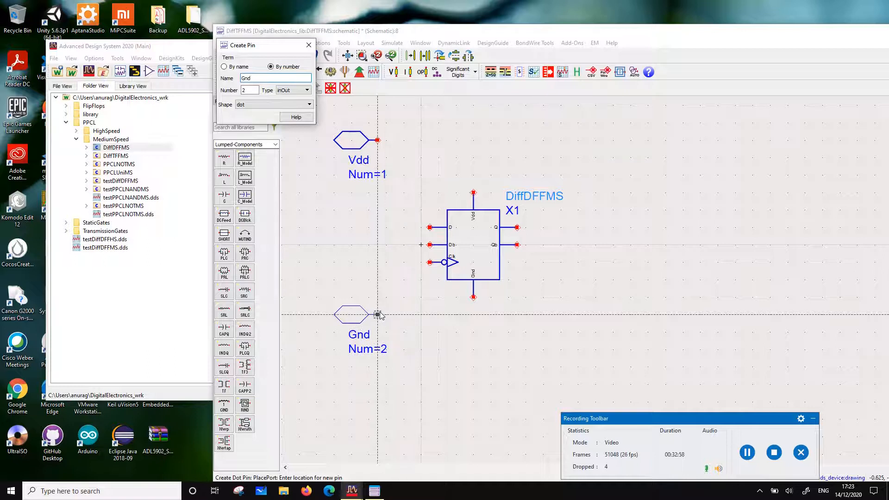
click(378, 315)
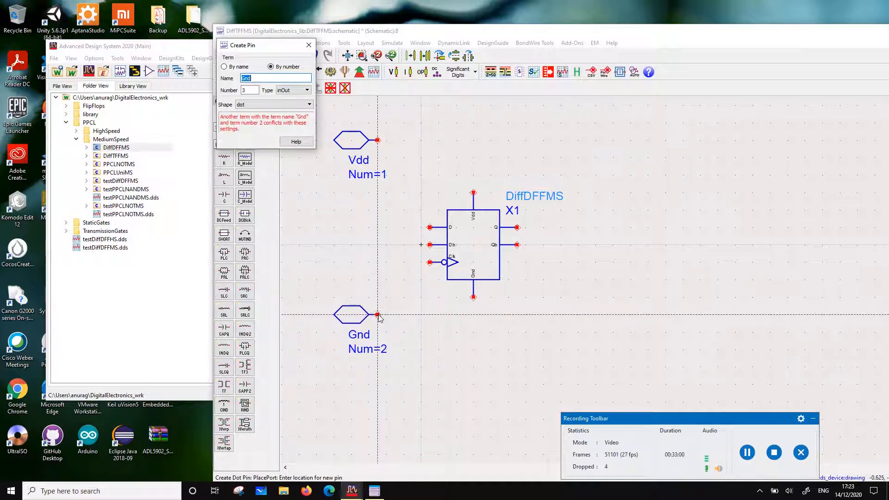
key(Escape)
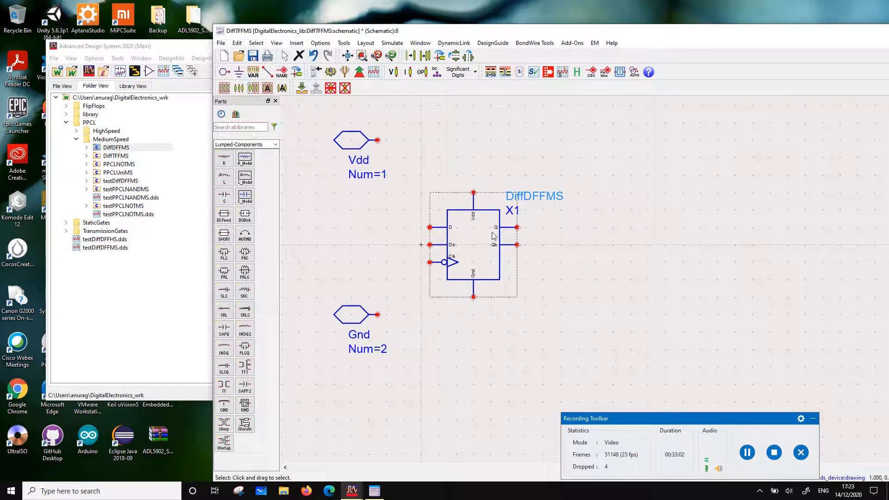
Shift the DiffDFFMS instance right and place an XOR1gateMS from the TransmissionGates MediumSpeed folder to its left, between the Vdd and Gnd pins
drag(493, 236, 555, 236)
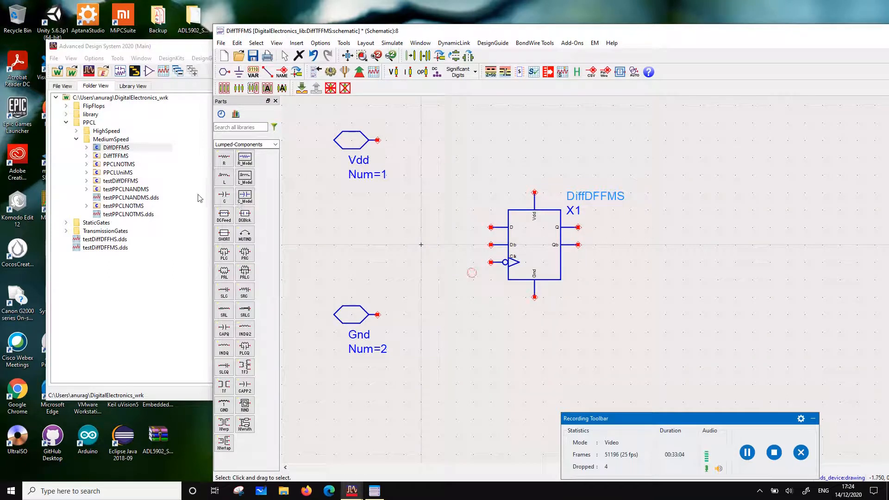
click(64, 234)
click(66, 231)
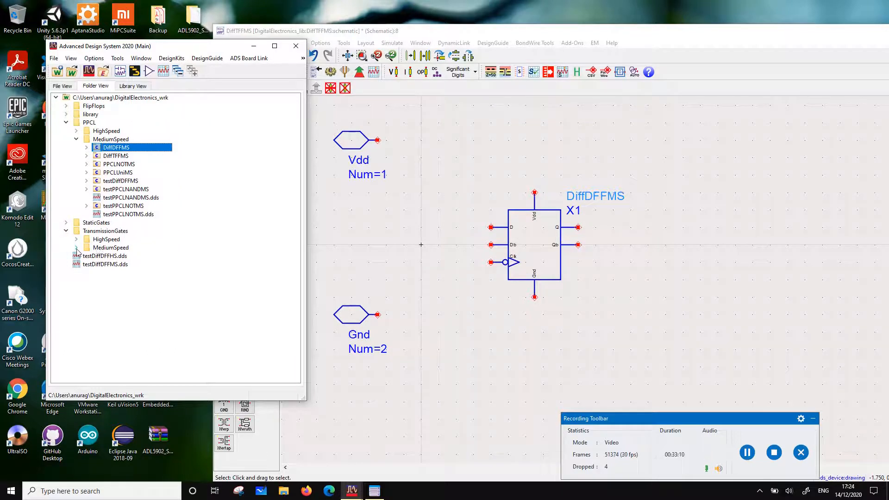
click(76, 248)
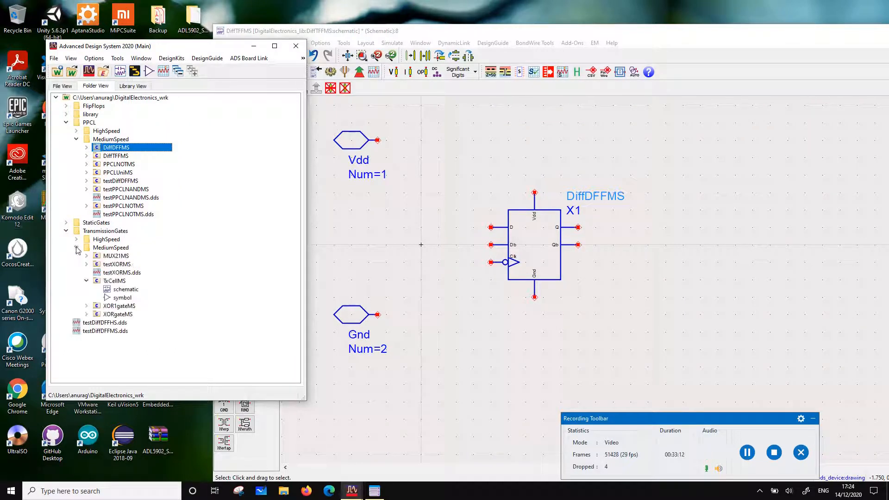
click(111, 307)
drag(110, 309, 438, 313)
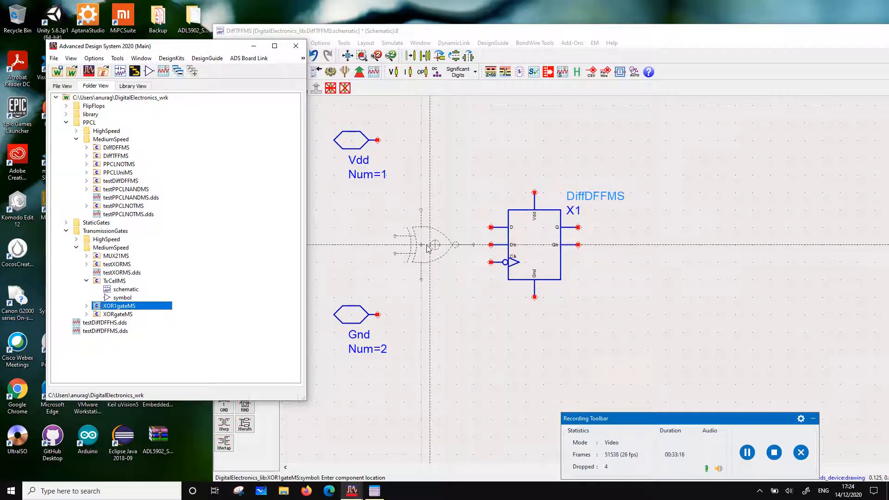
click(427, 246)
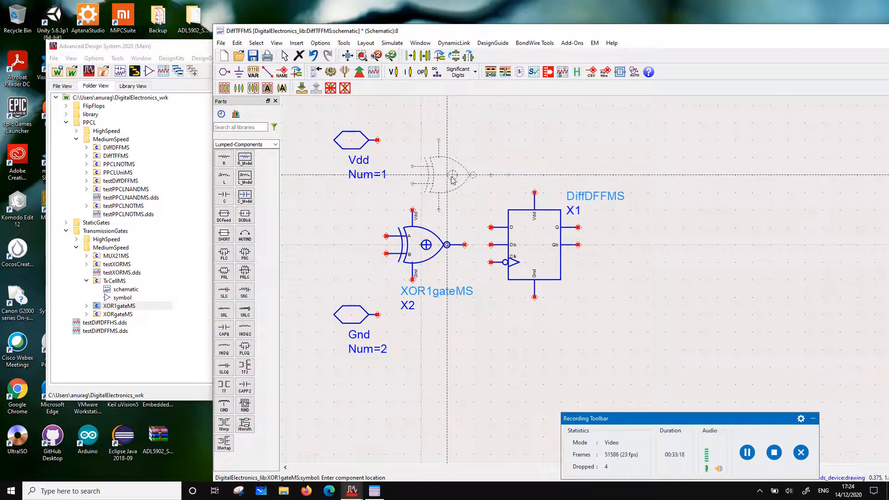
key(Escape)
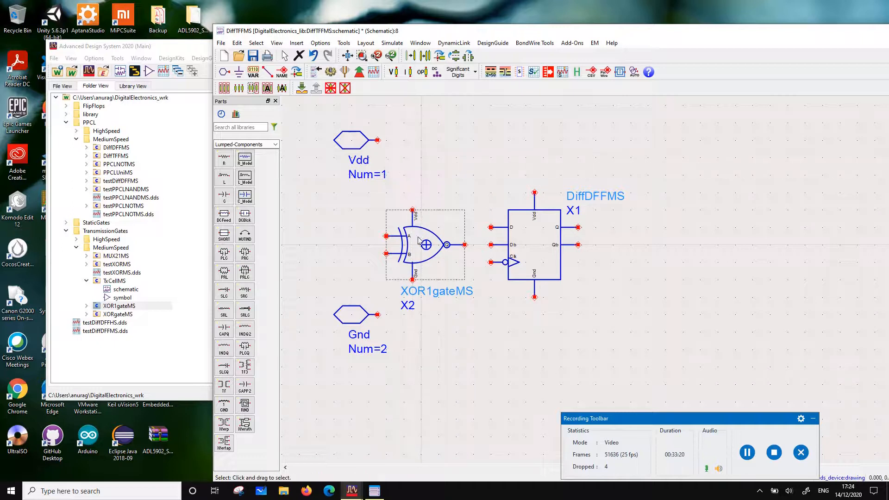
drag(418, 237, 386, 238)
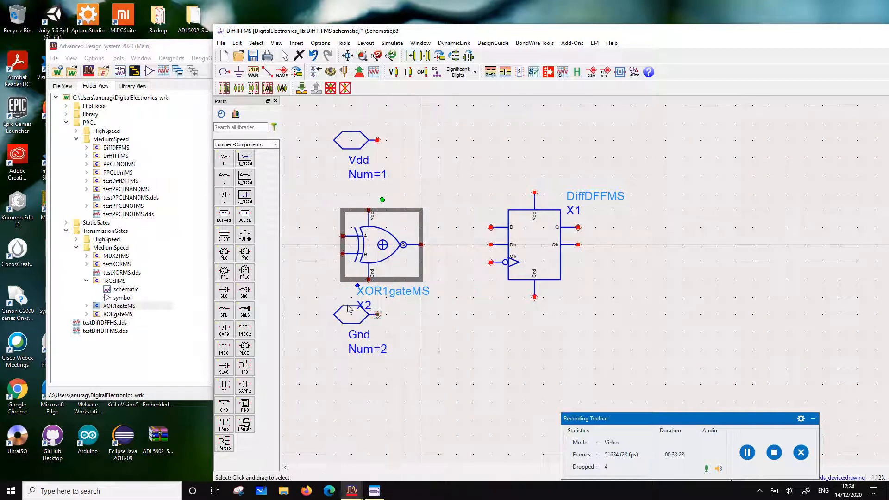
click(398, 269)
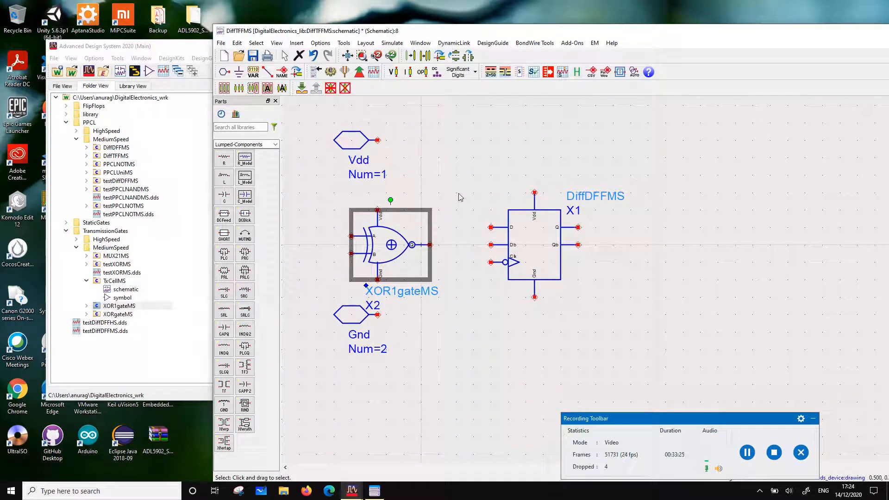
Copy the XOR1gateMS instance and paste the duplicate above and slightly right of the original
key(ctrl+c)
key(ctrl+v)
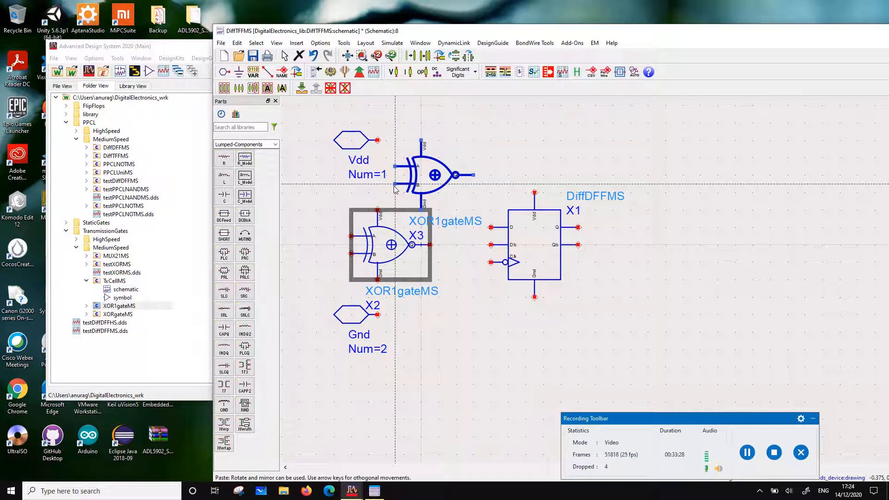
click(394, 185)
click(536, 151)
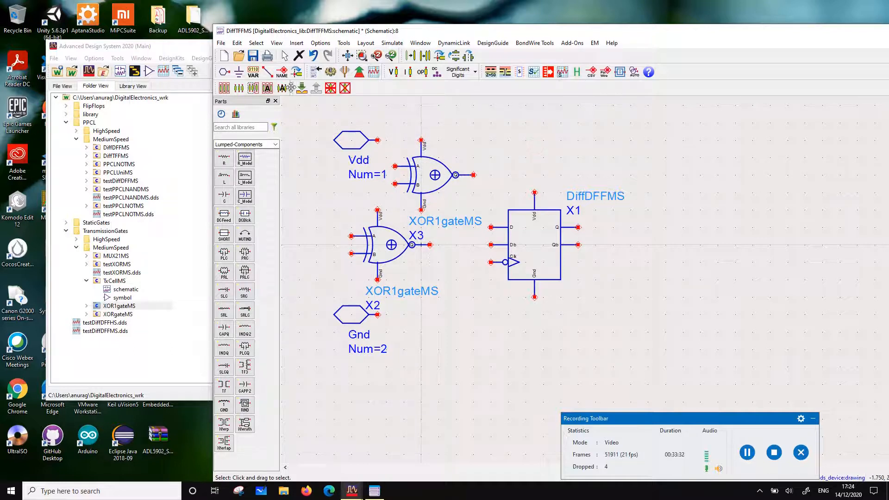
Wire the upper XOR1gateMS output to the flip-flop's D input and the lower gate's output to Db
click(268, 71)
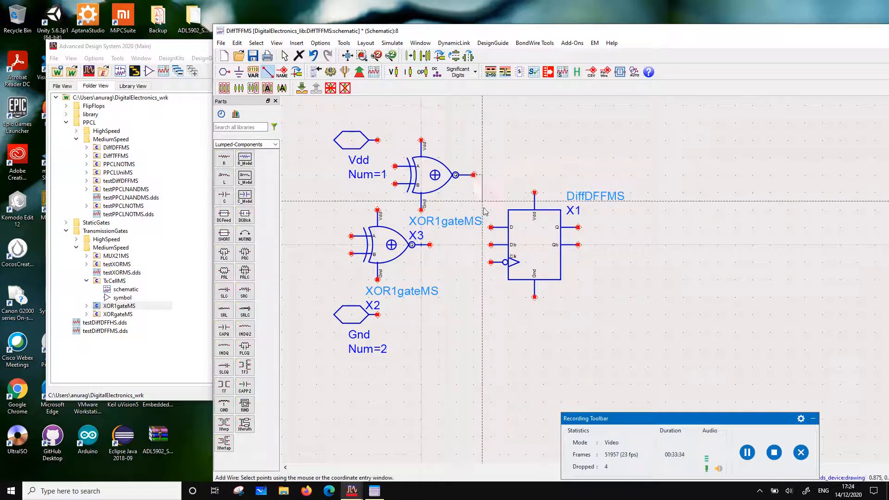
click(492, 226)
click(429, 244)
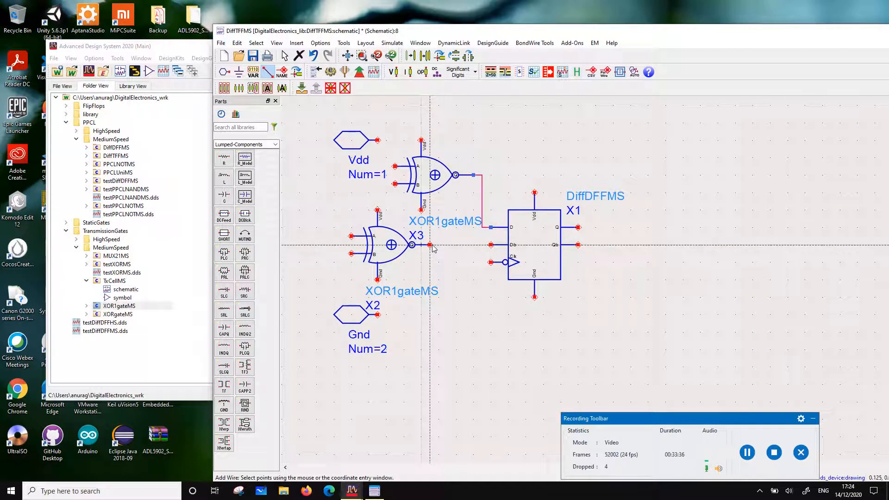
click(491, 245)
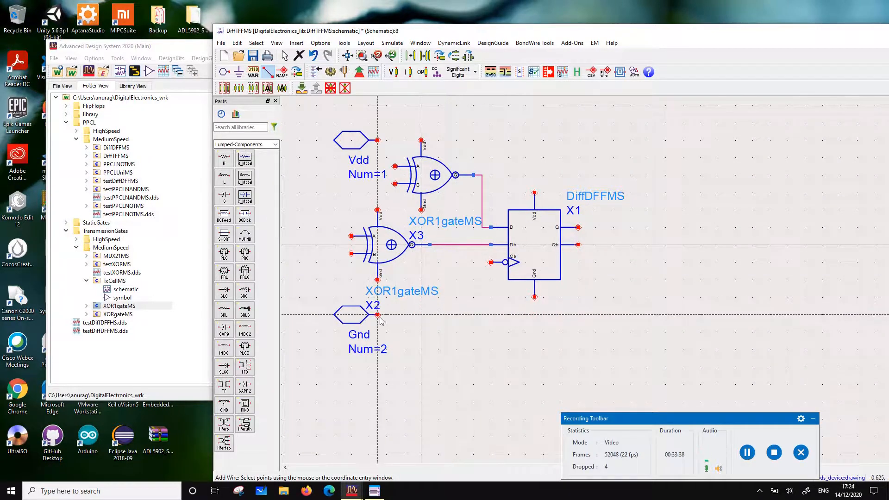
key(Escape)
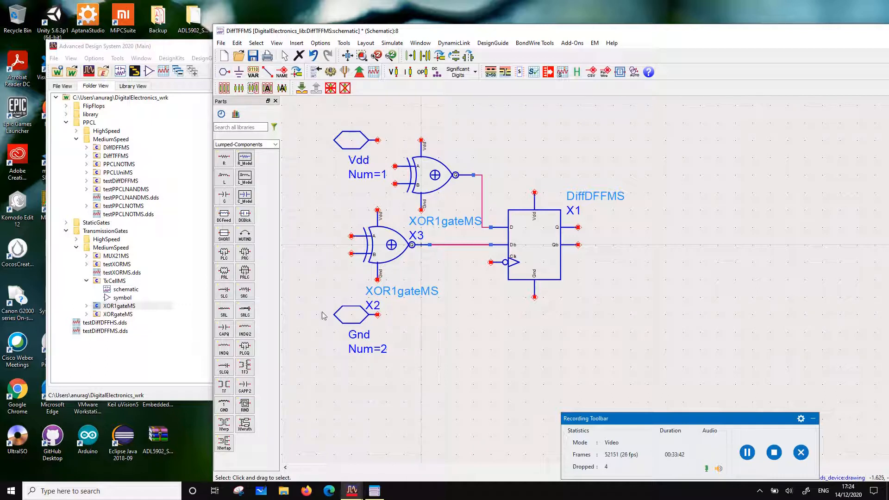
Add pin Clk as number 3 below the Gnd pin and wire it to the flip-flop's clock input
click(224, 73)
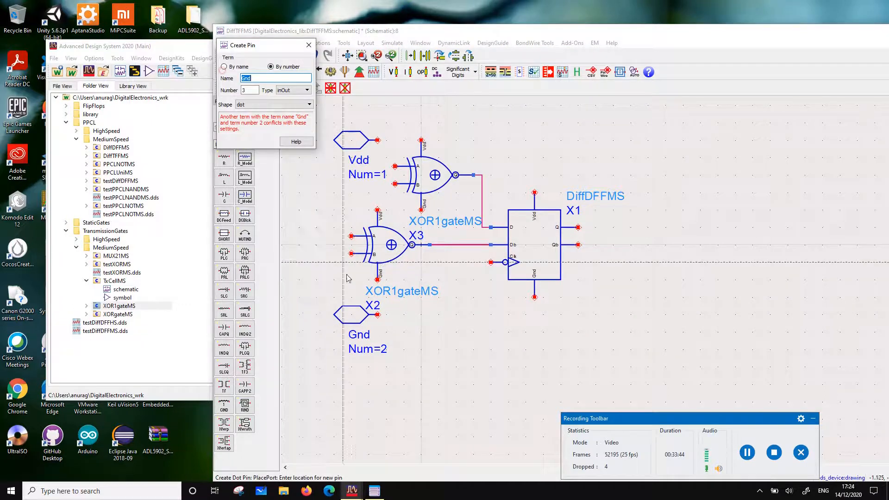
text(Clk)
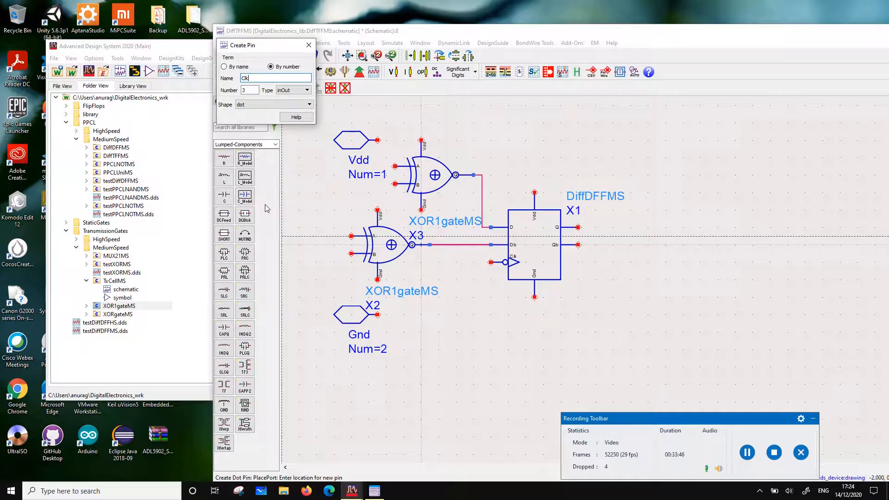
click(377, 376)
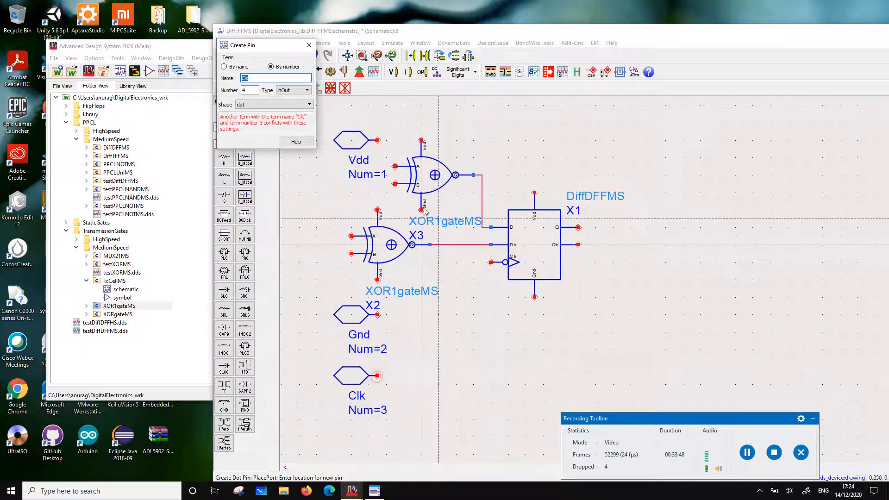
key(Escape)
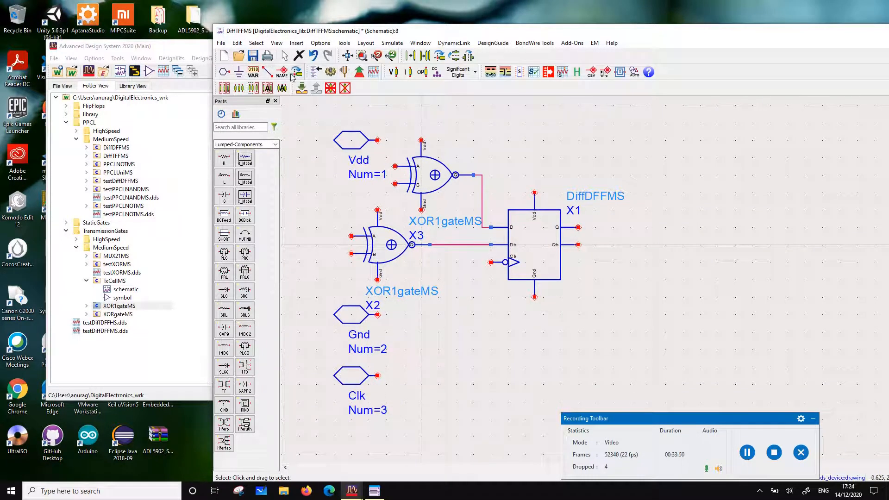
click(268, 73)
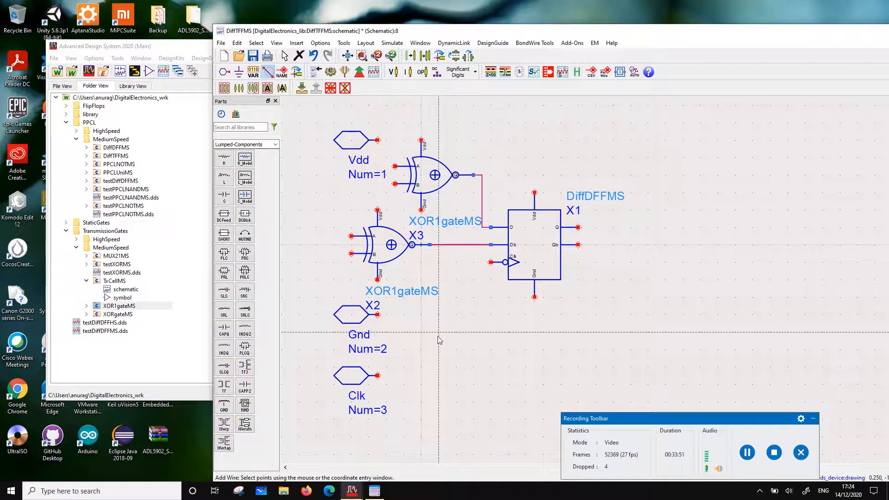
click(378, 376)
click(491, 262)
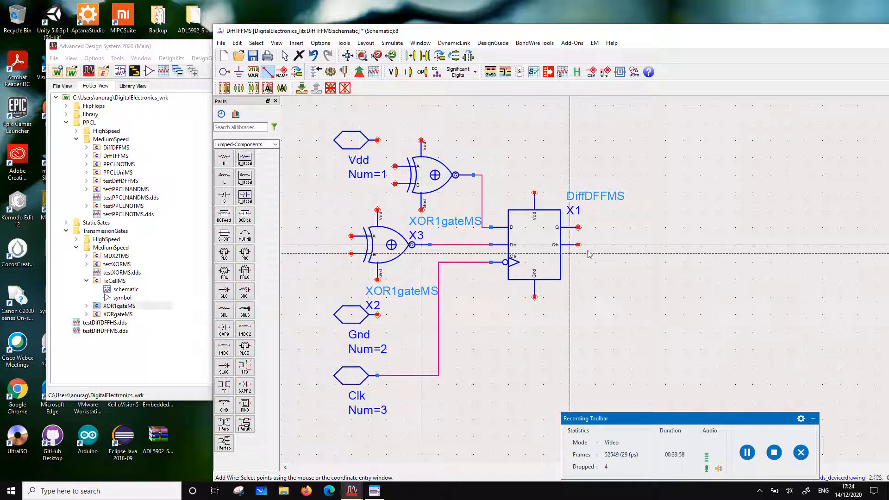
Wire Q back over the circuit to input A of the upper XOR1gateMS, and Qb to input A of the lower one
click(613, 227)
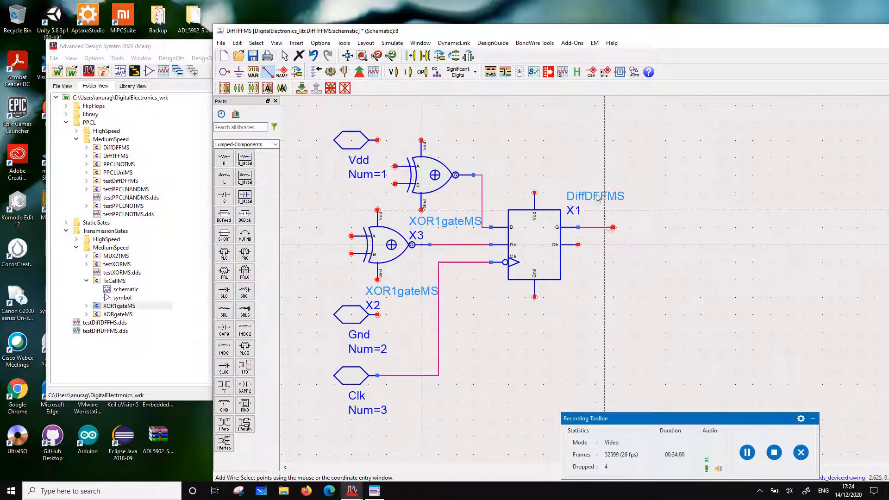
click(396, 133)
click(395, 166)
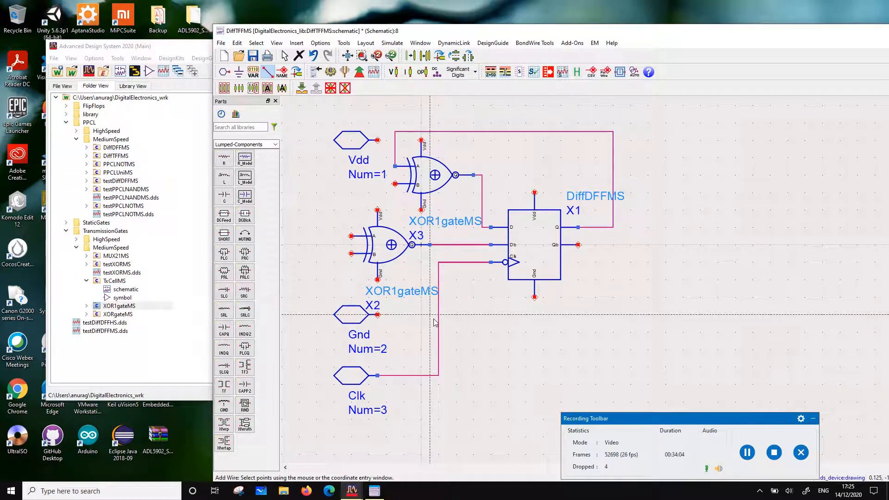
click(604, 245)
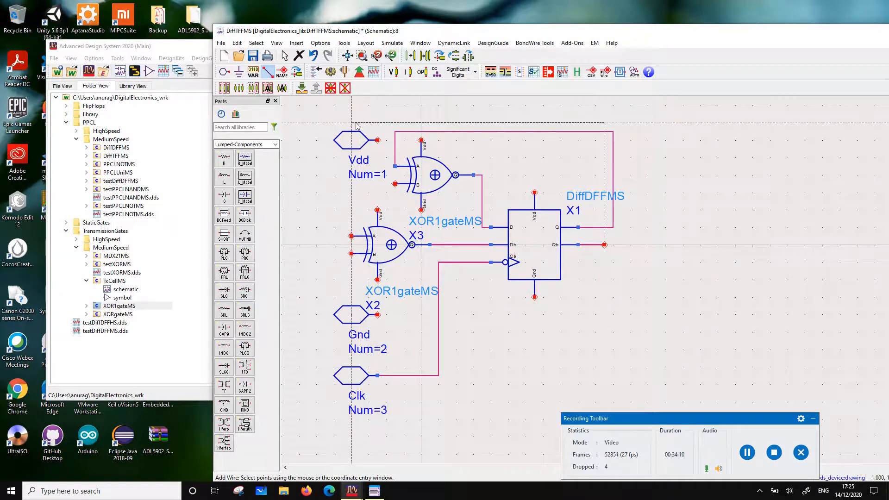
click(352, 237)
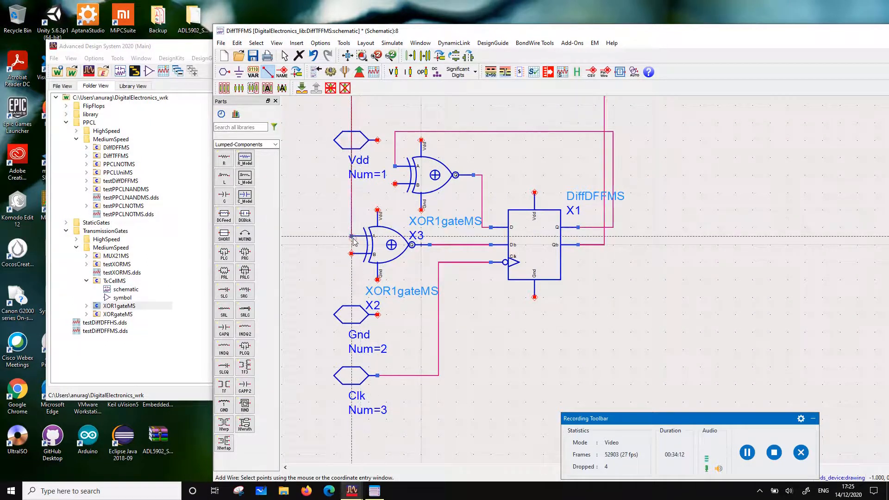
key(Escape)
Move the Vdd pin left, clear of the feedback wires, and lower the Qb feedback wire's horizontal run to just above the Q feedback wire
scroll(796, 339, down, 2)
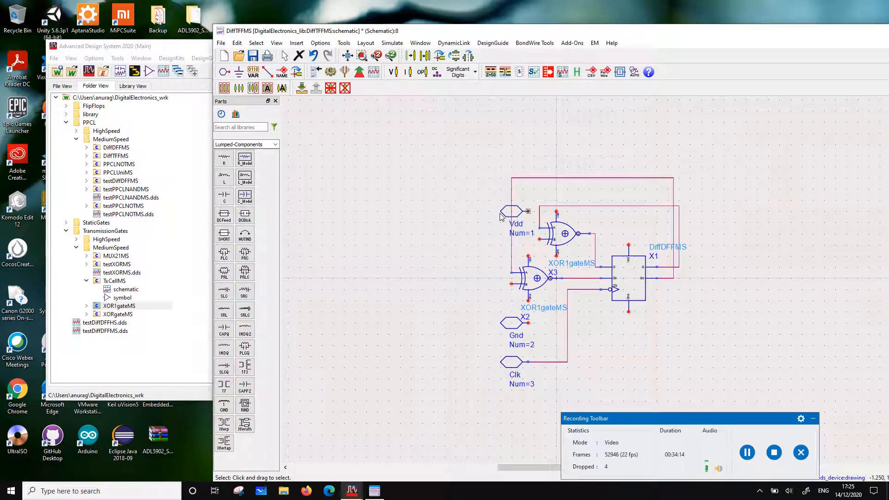
drag(501, 213, 468, 212)
scroll(634, 267, up, 1)
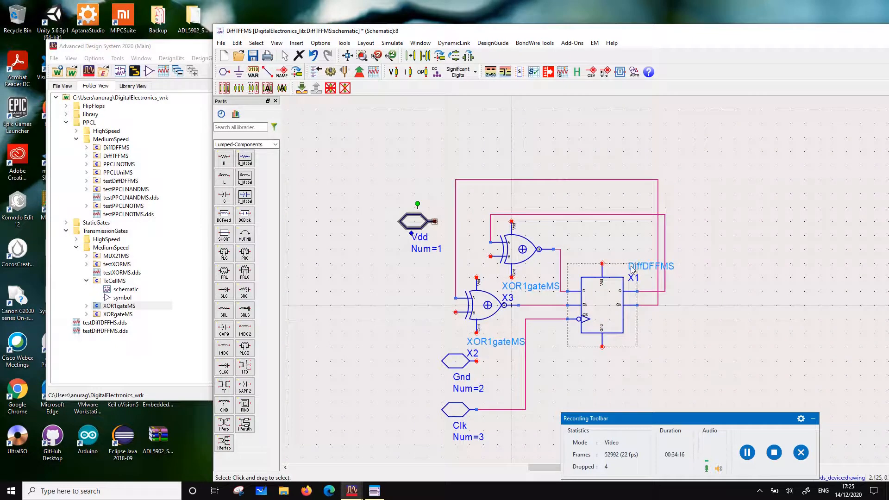
scroll(632, 269, up, 1)
click(537, 165)
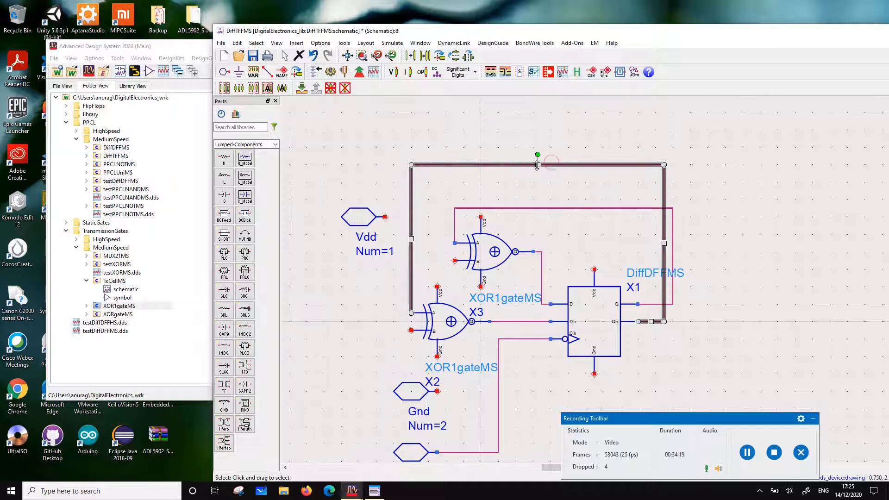
drag(537, 165, 544, 200)
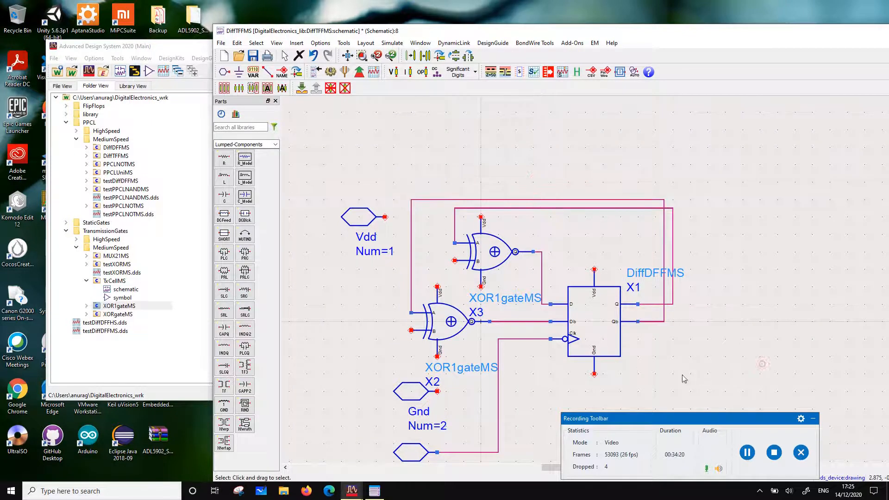
scroll(684, 378, down, 1)
scroll(655, 334, up, 1)
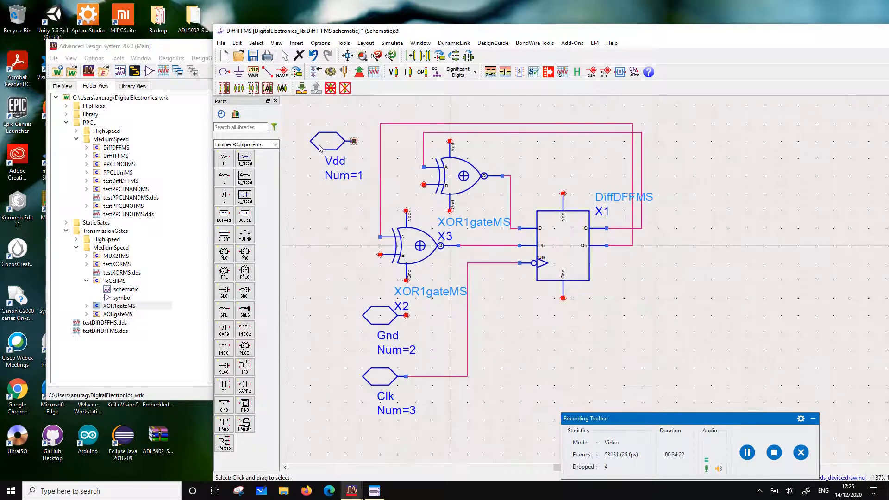
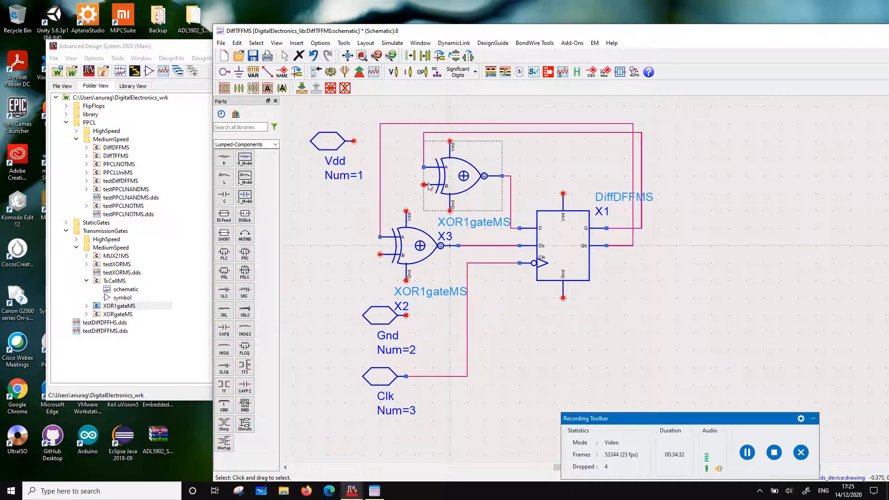
Wire input B of the upper XOR1gateMS around to input B of the lower XOR1gateMS
click(267, 72)
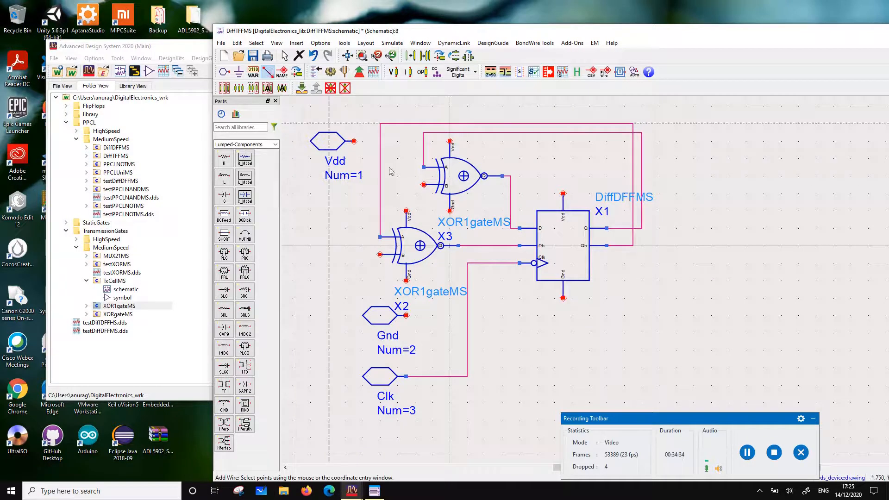
click(423, 185)
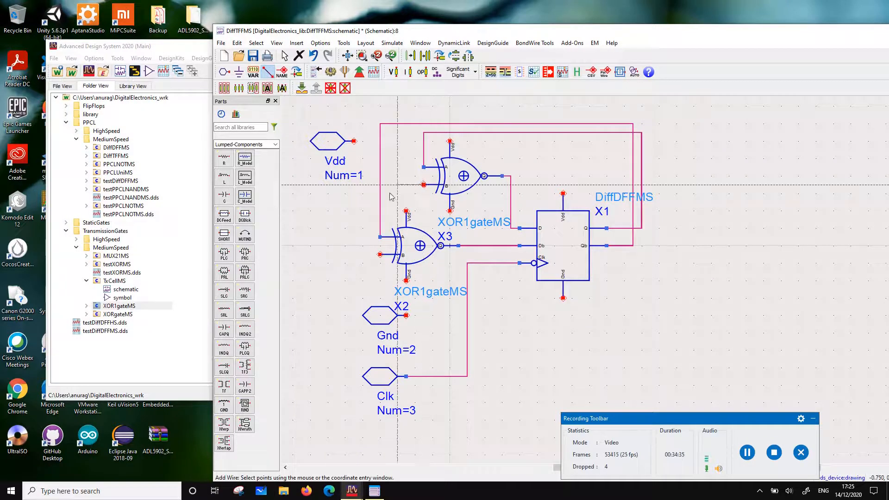
click(354, 254)
click(381, 256)
key(Escape)
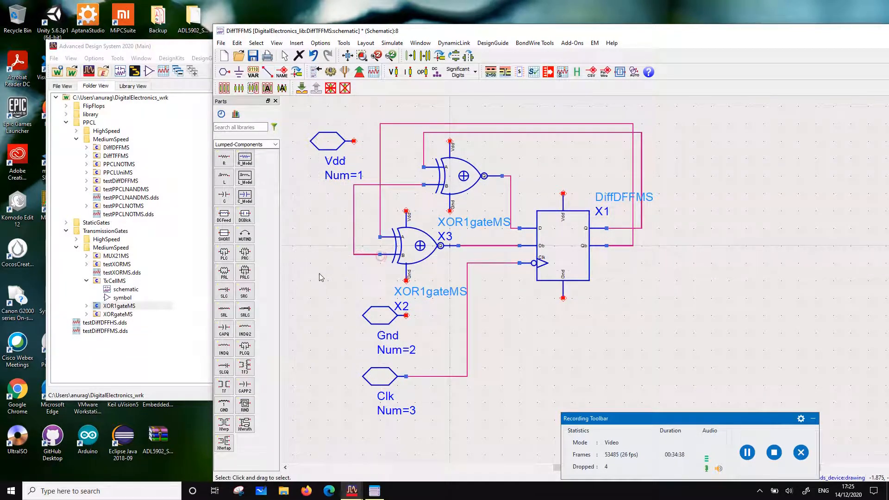
Add pin T as number 4 on the corner of the wire joining the two gates' B inputs
click(225, 73)
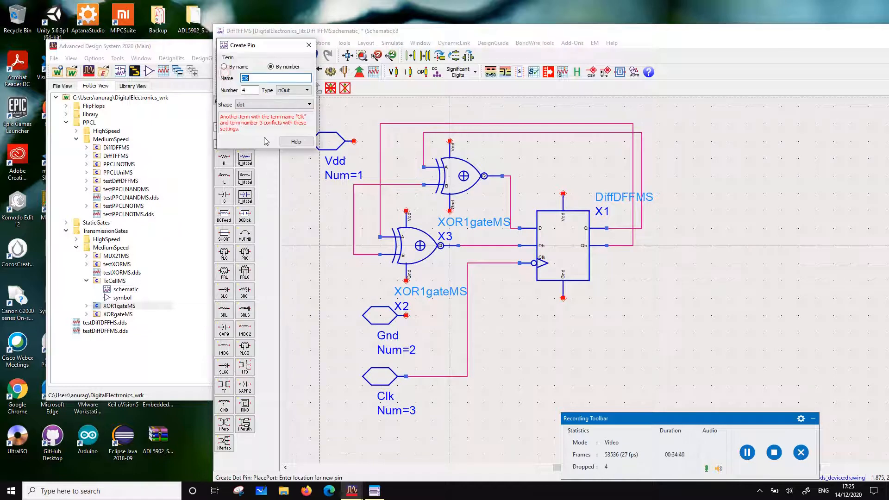
text(T)
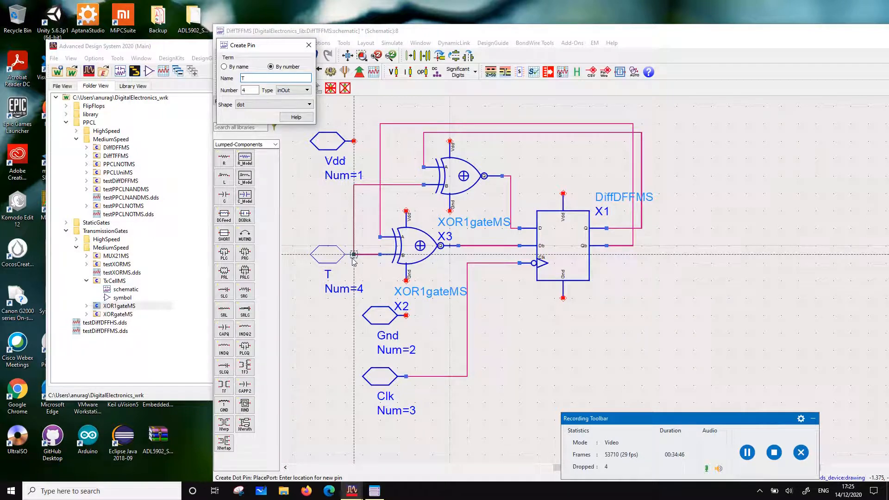
click(353, 258)
key(Escape)
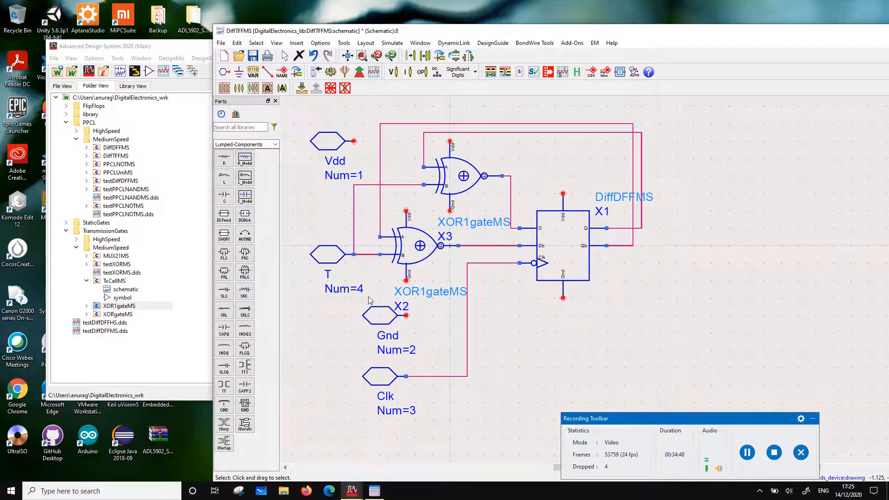
Move the Gnd and Clk pins left together so they line up below the T pin
drag(323, 425, 422, 302)
drag(380, 317, 331, 319)
click(597, 334)
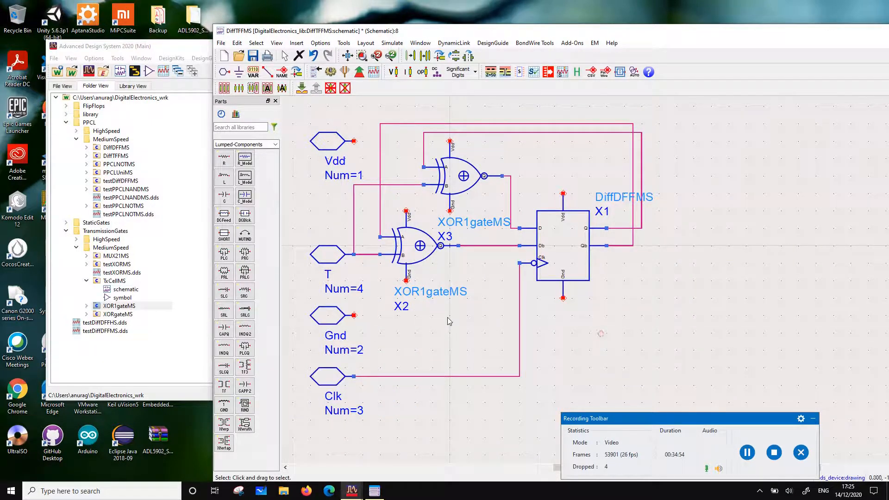
Label the Vdd pin and the Vdd terminals of both XOR1gateMS gates and the flip-flop with the net name Vdd
click(281, 73)
click(356, 145)
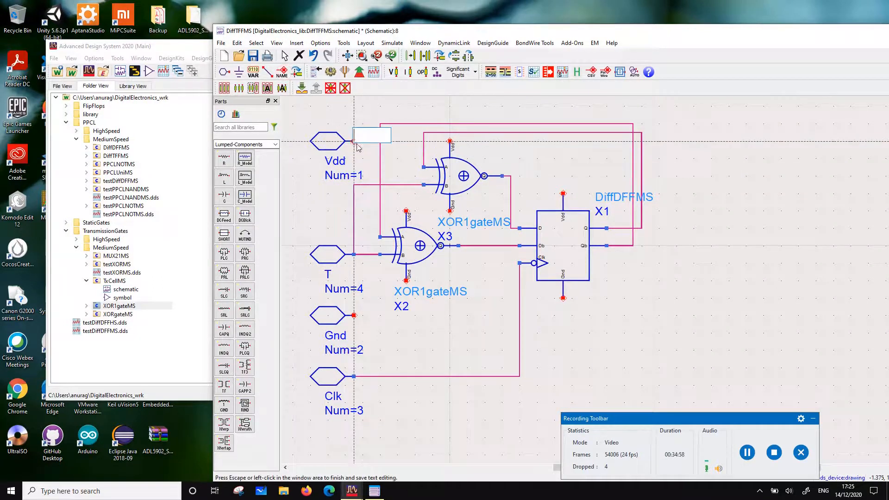
text(Vdd)
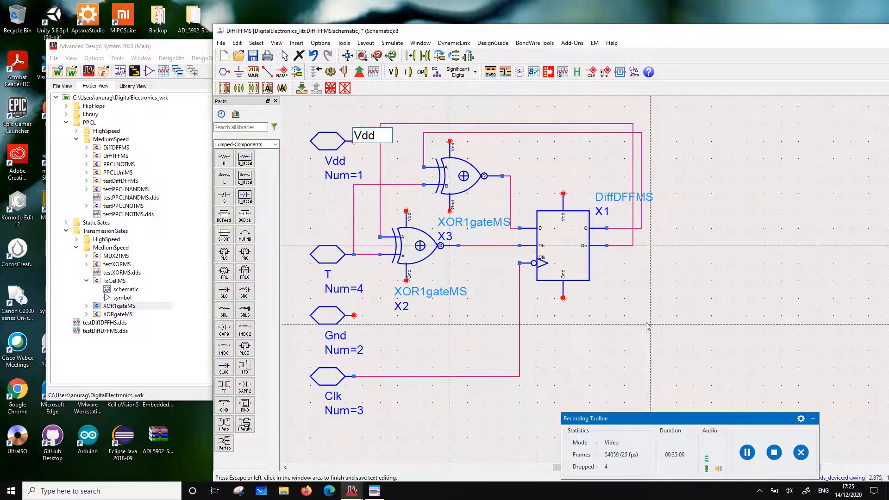
click(450, 144)
click(449, 144)
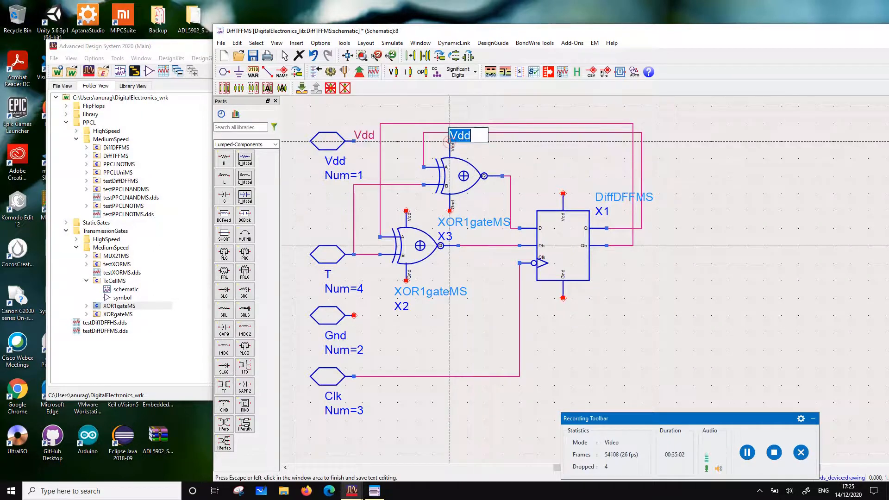
click(469, 105)
click(406, 211)
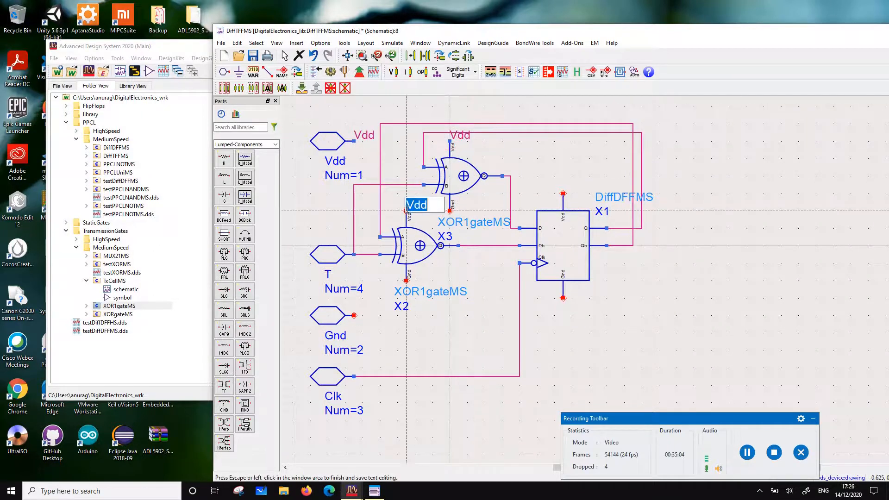
click(534, 161)
click(563, 194)
click(573, 176)
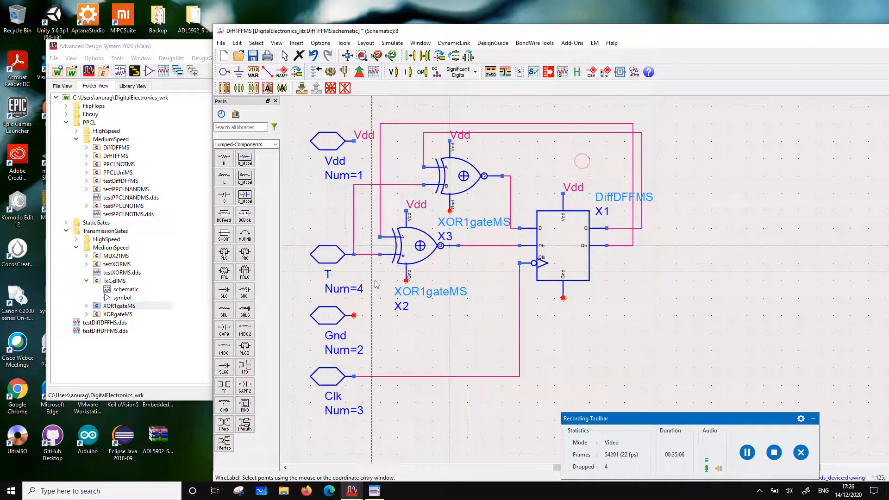
Label the Gnd pin and the Gnd terminals of both XOR1gateMS gates and the flip-flop with the net name Gnd
click(354, 316)
text(Gn)
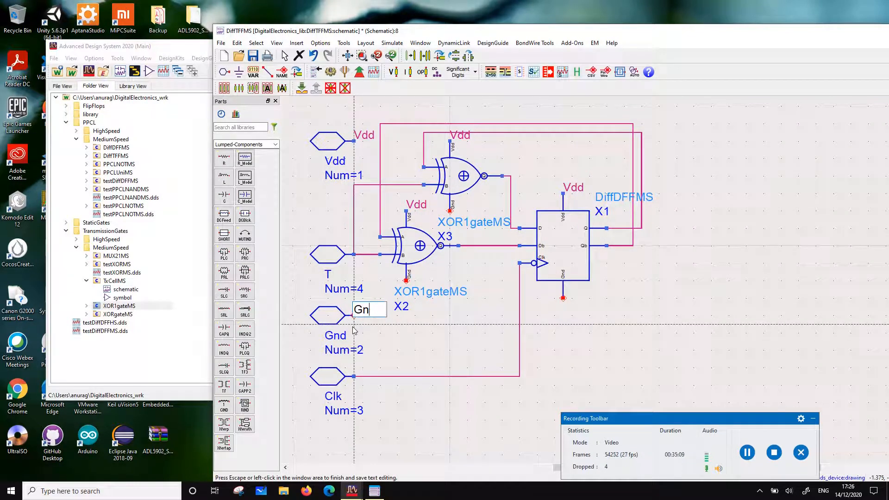
text(d)
click(358, 326)
click(406, 280)
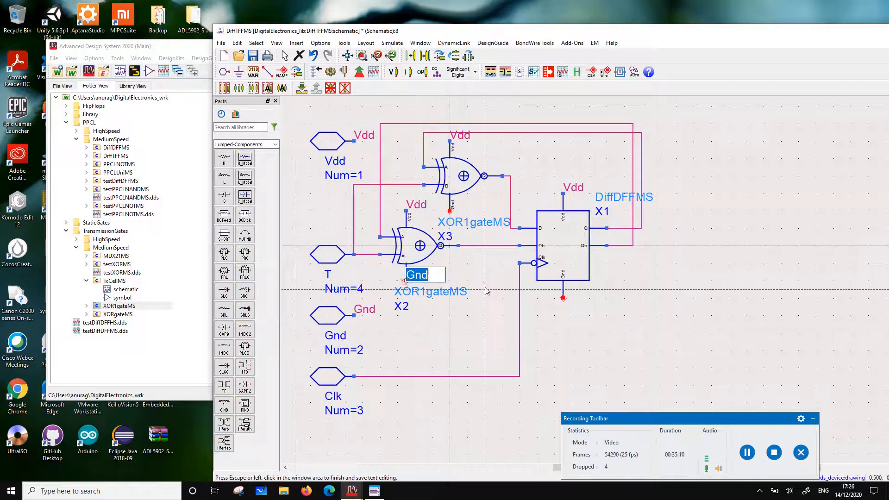
click(456, 232)
click(451, 211)
click(452, 207)
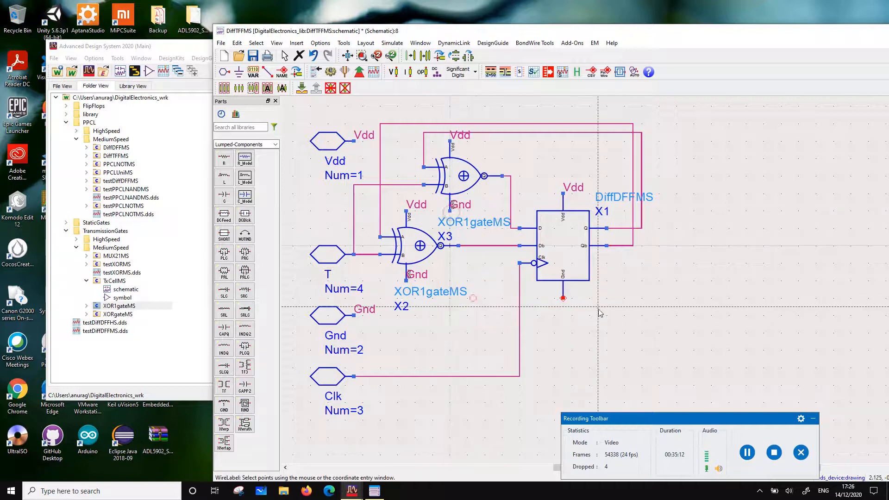
click(563, 298)
click(565, 294)
key(Escape)
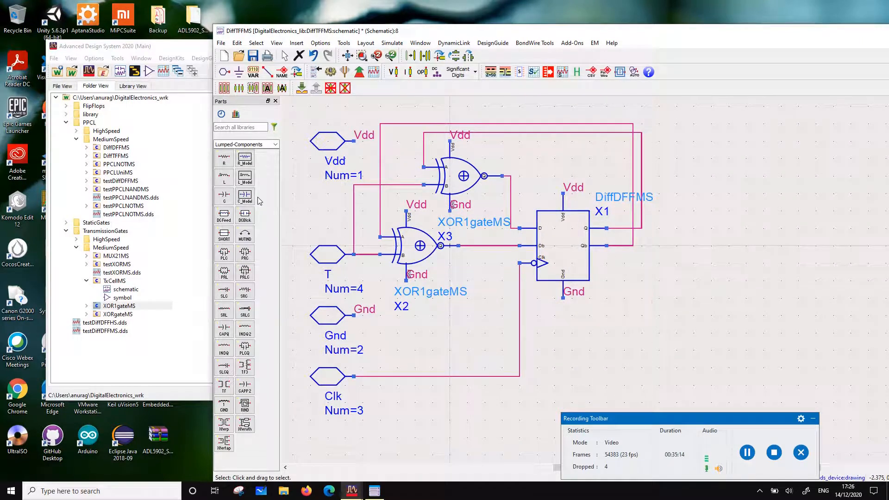
Add pin Q as number 5 beside the flip-flop's Q output and pin Qb as number 6 below it
click(224, 73)
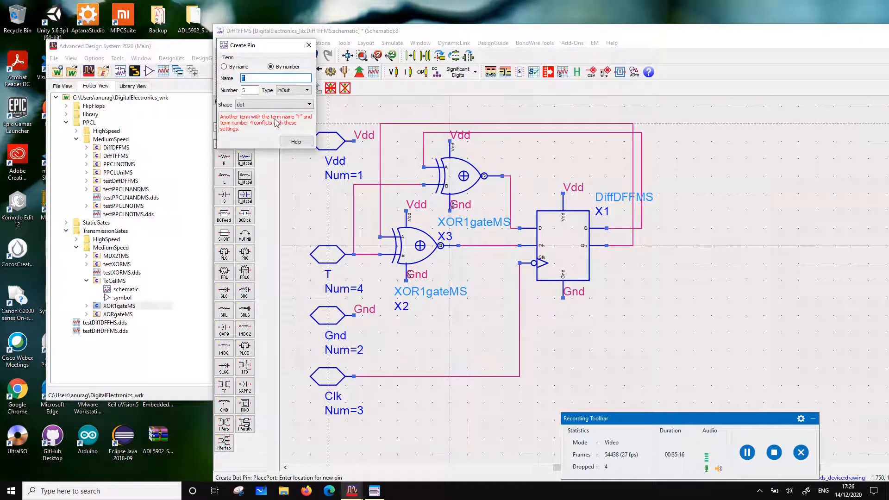
text(Q)
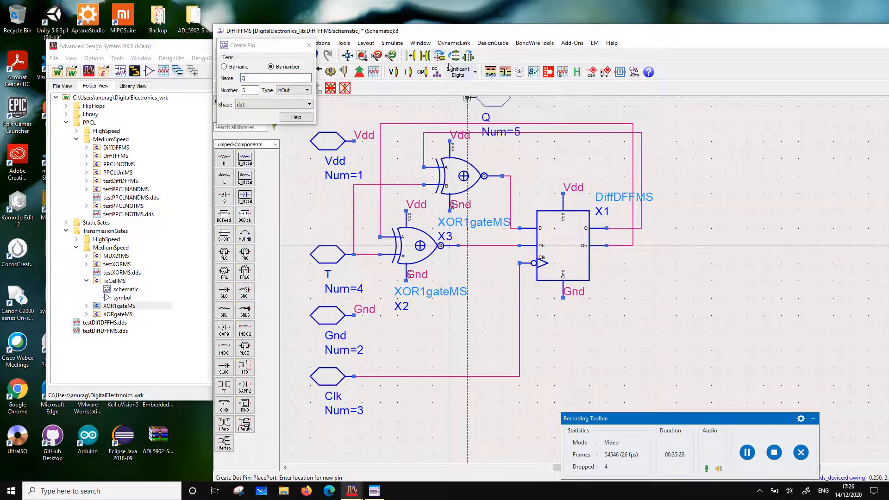
click(658, 228)
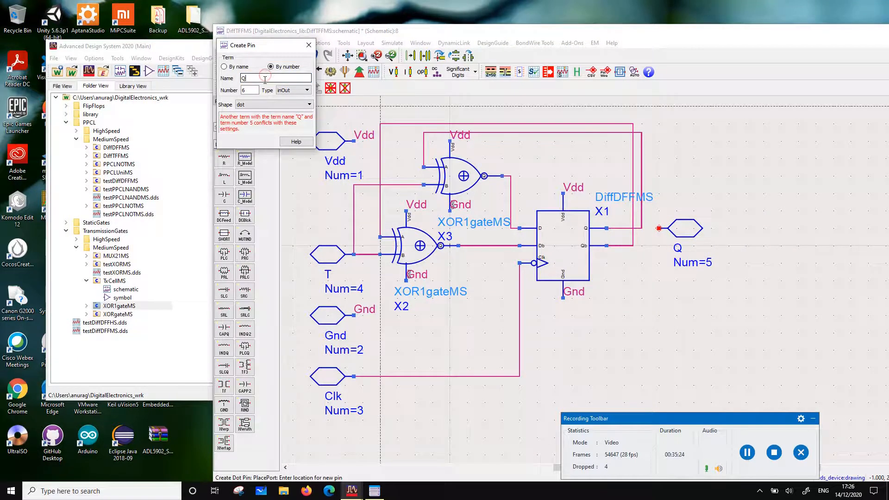
text(b)
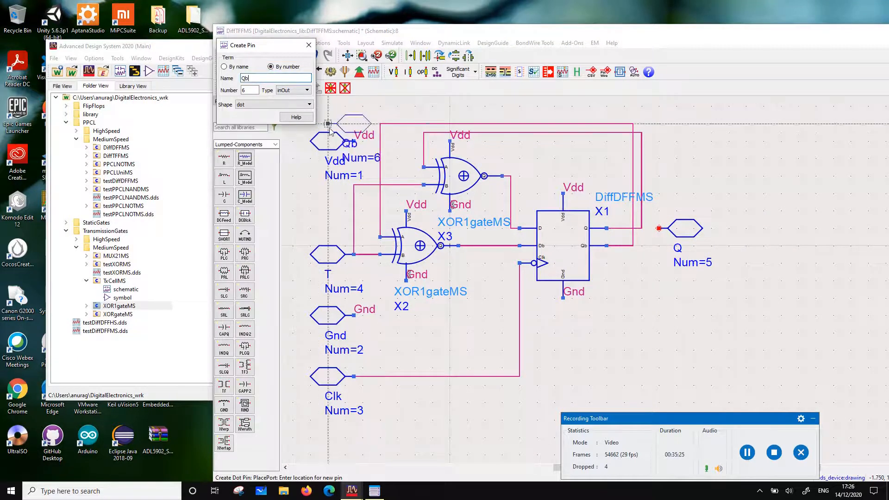
click(632, 289)
key(Escape)
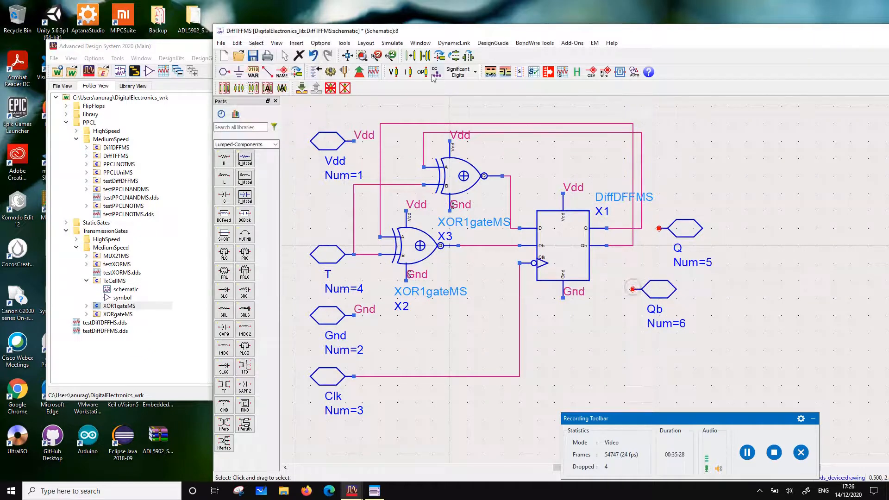
Wire pin Q to the flip-flop's Q output line and pin Qb to its Qb output line
click(269, 72)
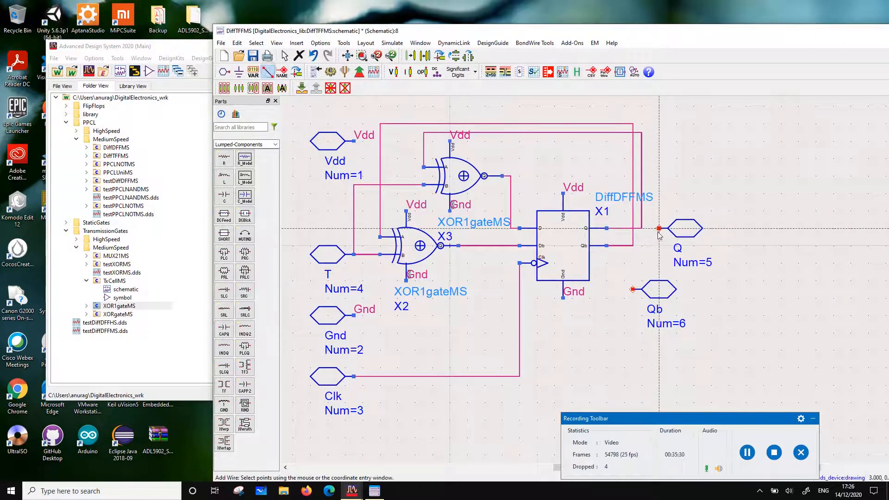
click(659, 228)
click(642, 229)
click(632, 288)
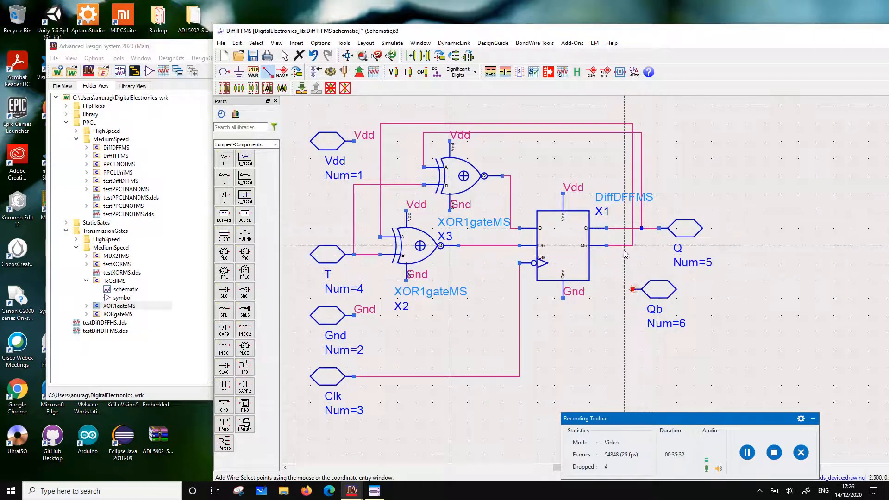
click(633, 246)
key(Escape)
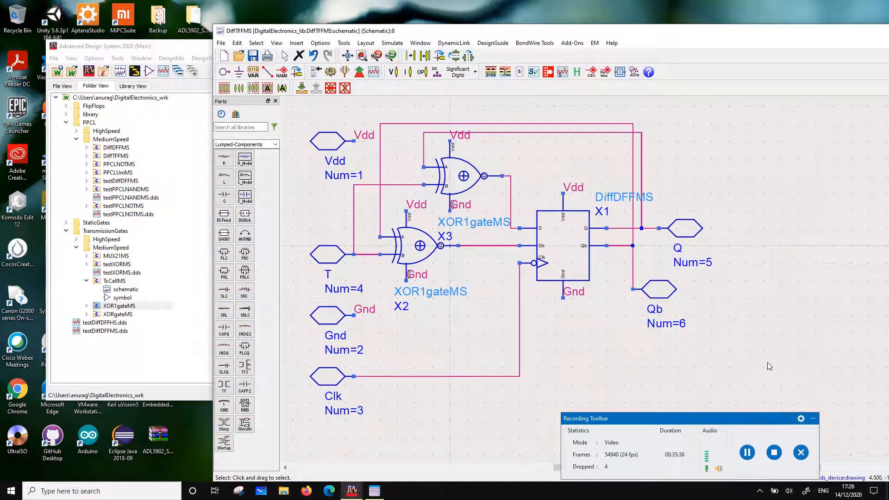
Close the finished DiffTFFMS schematic window
scroll(699, 324, down, 1)
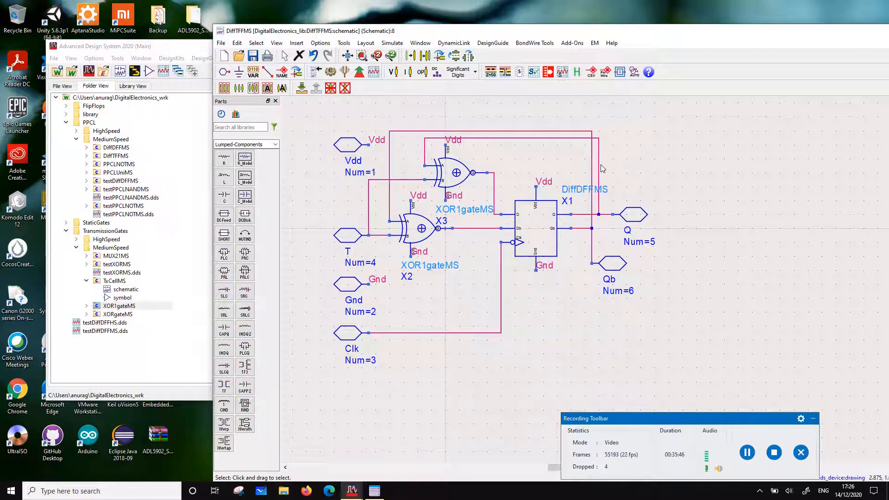
click(219, 32)
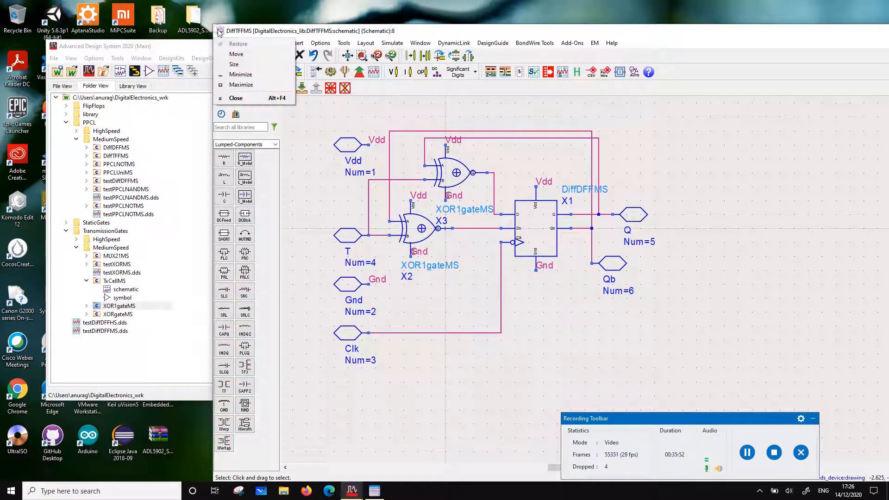
click(238, 98)
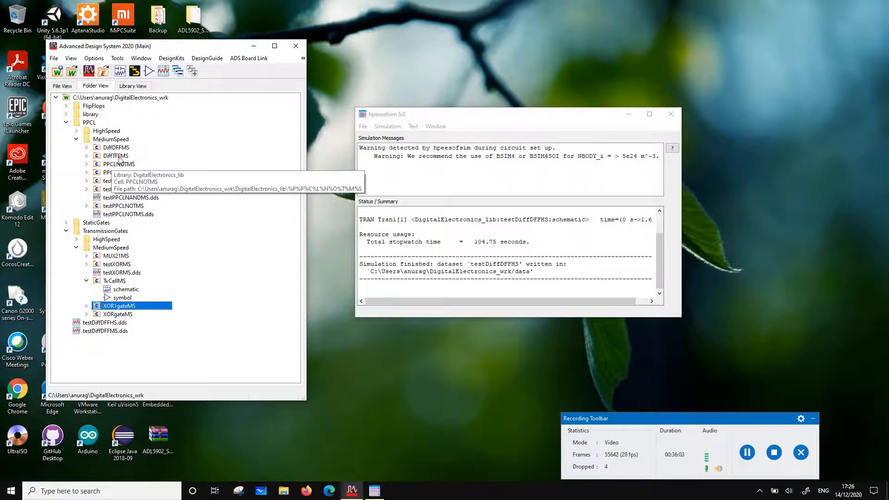
Create a new symbol for the DiffTFFMS cell, auto-generated from its schematic as a Dual symbol with 0.25 lead length and pin distance
click(86, 156)
right_click(124, 159)
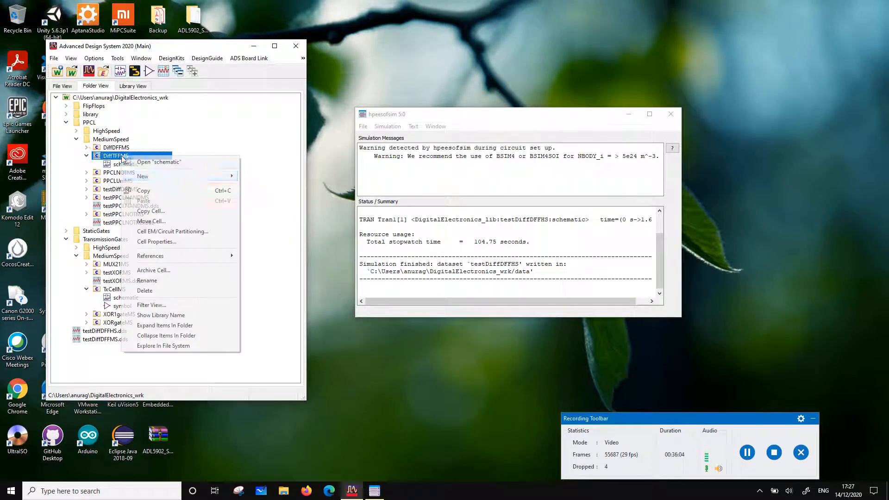
click(162, 174)
click(258, 198)
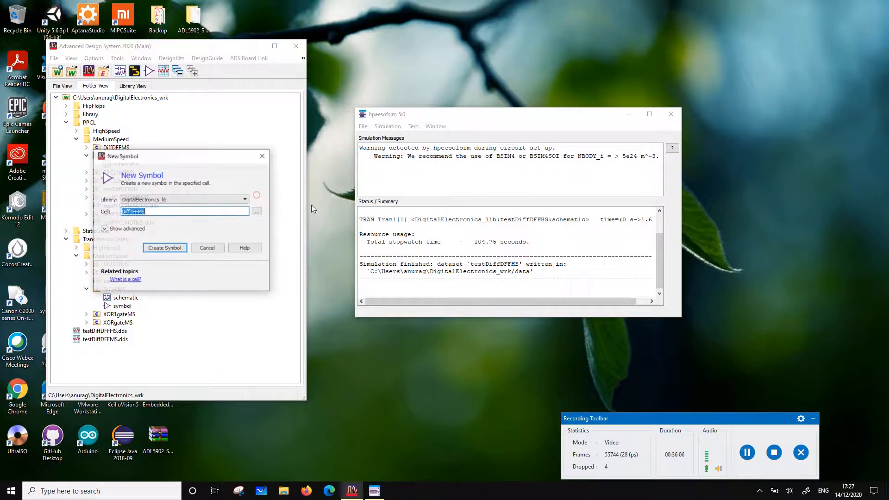
click(166, 250)
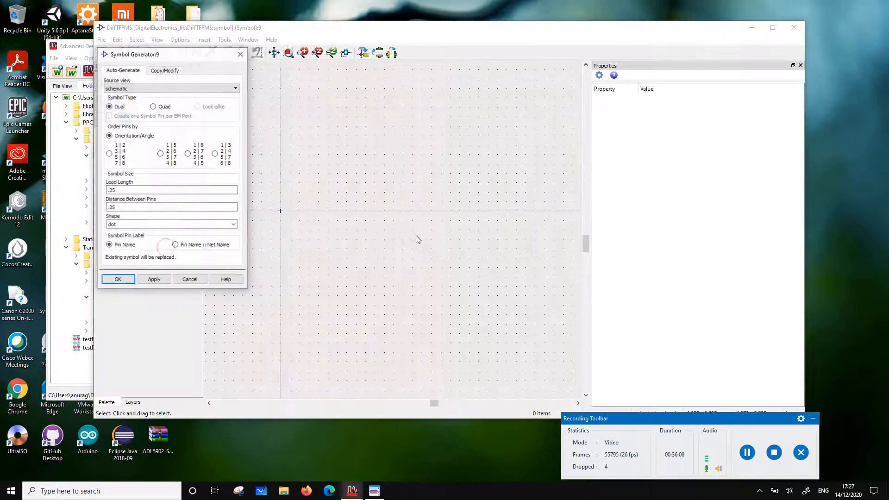
click(117, 279)
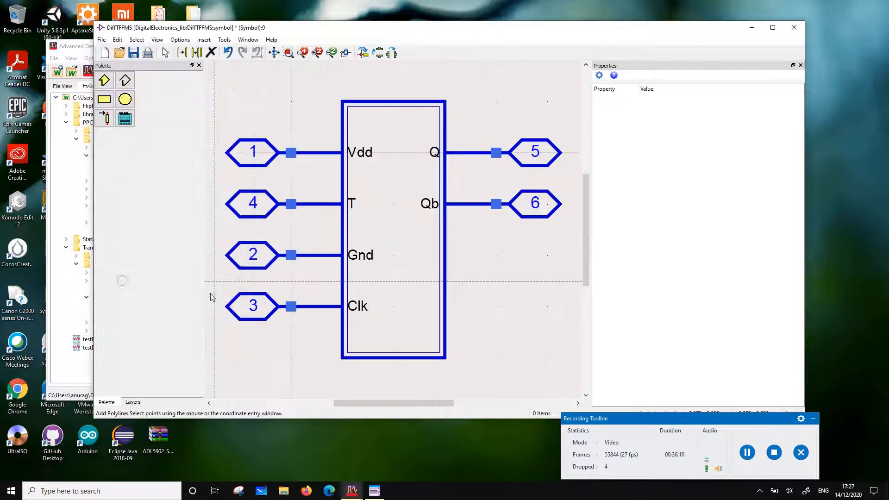
Move the whole generated symbol up and to the right, clear of the origin
scroll(396, 244, down, 3)
drag(297, 137, 487, 291)
click(487, 291)
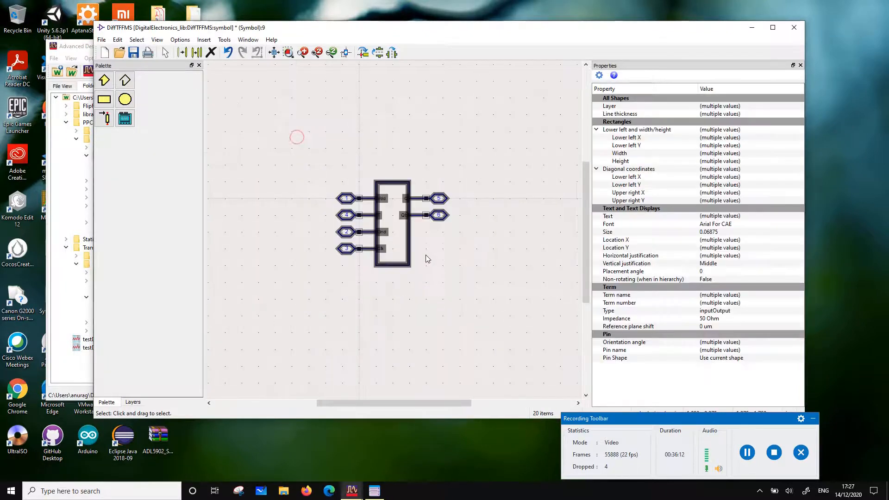
key(m)
click(409, 250)
click(486, 218)
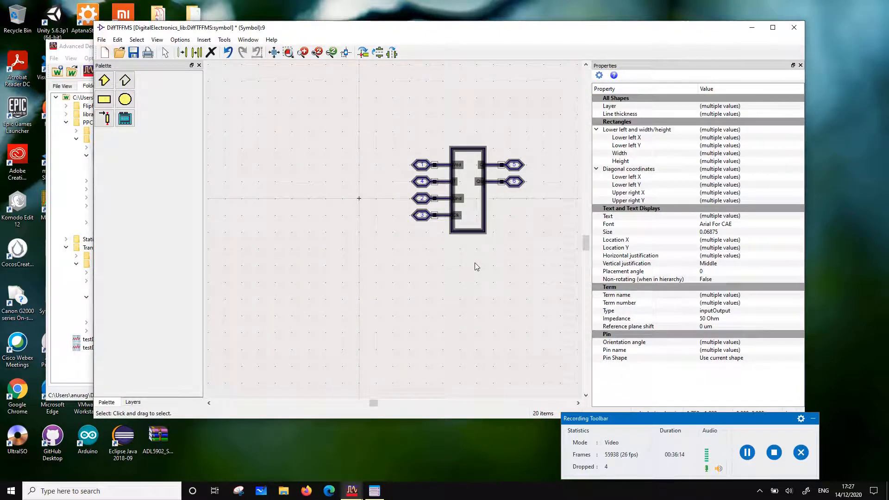
Draw a medium-thickness rectangle as the new symbol body and centre it horizontally on the origin
click(125, 81)
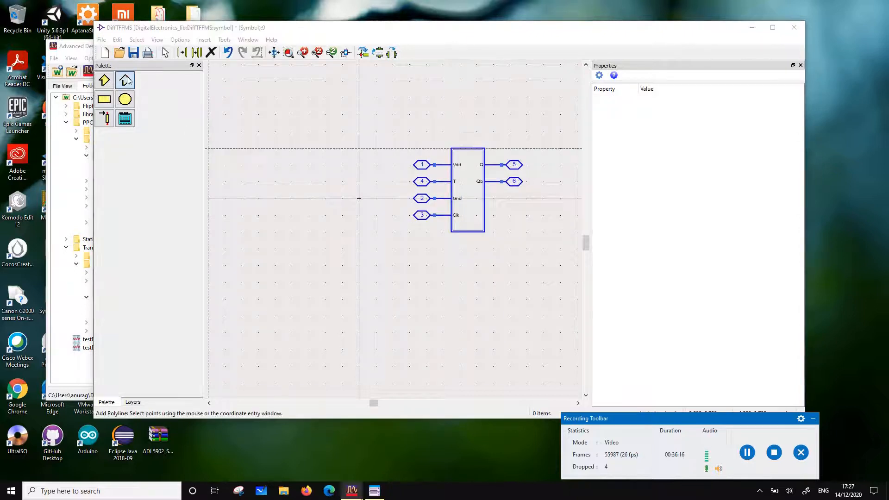
scroll(369, 192, up, 2)
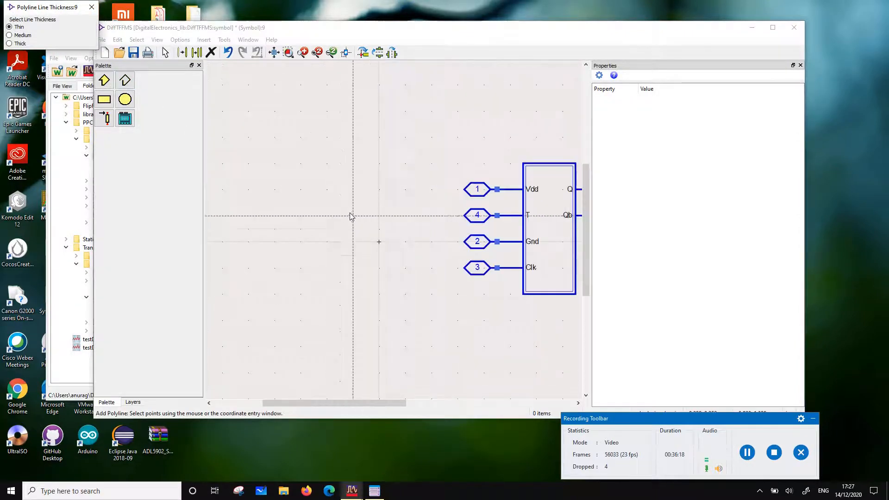
click(104, 99)
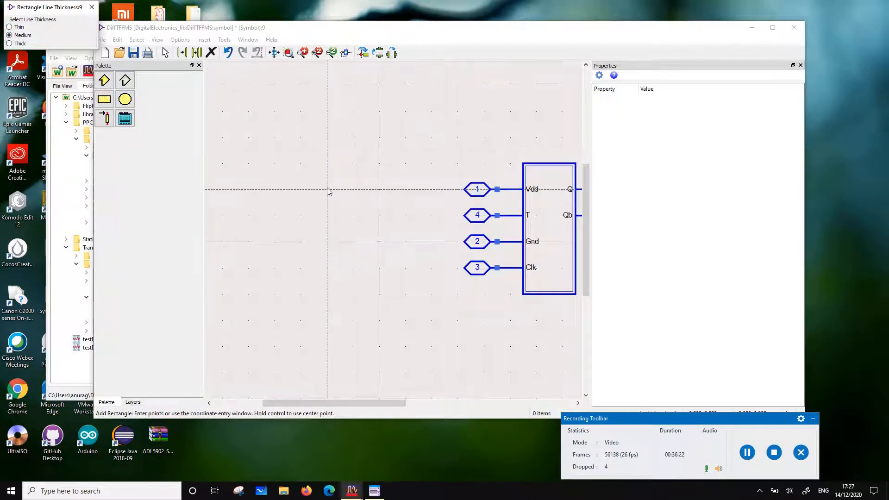
mouse_move(326, 188)
mouse_down()
mouse_move(409, 279)
mouse_move(415, 307)
mouse_move(401, 310)
mouse_move(400, 302)
mouse_up()
key(Escape)
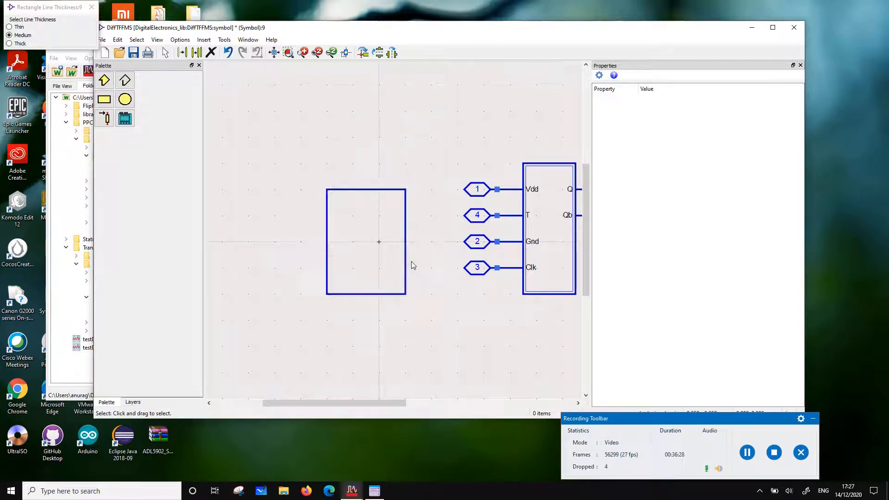
drag(413, 265, 426, 265)
click(464, 312)
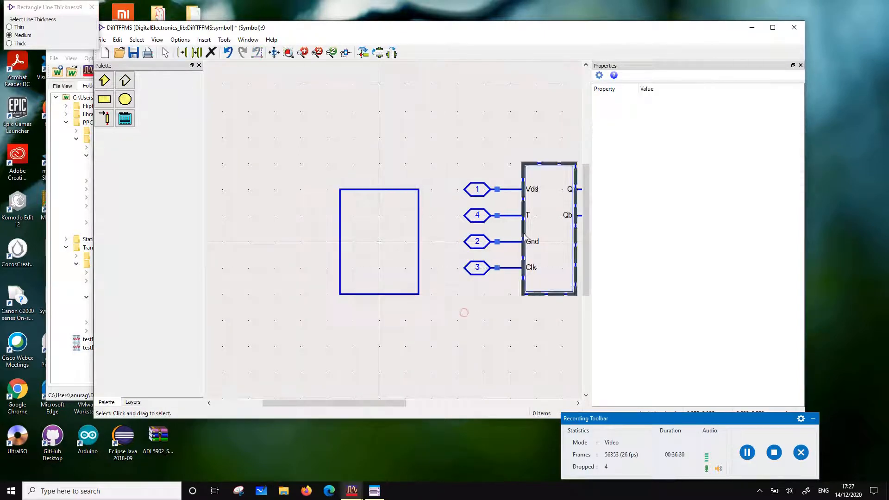
Move the T pin to the upper left side of the new body and shift the remaining generated symbol upward, clear of it
scroll(426, 233, down, 2)
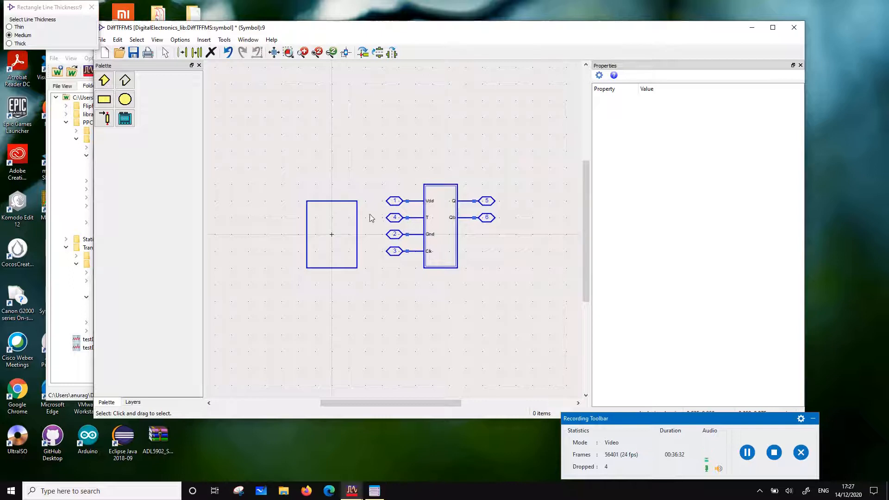
drag(369, 211, 301, 220)
drag(527, 284, 379, 162)
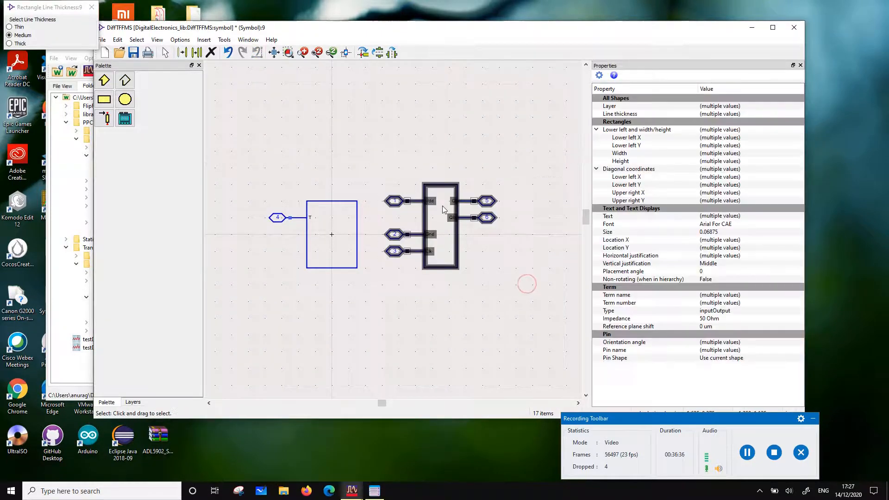
drag(445, 186, 445, 111)
click(496, 179)
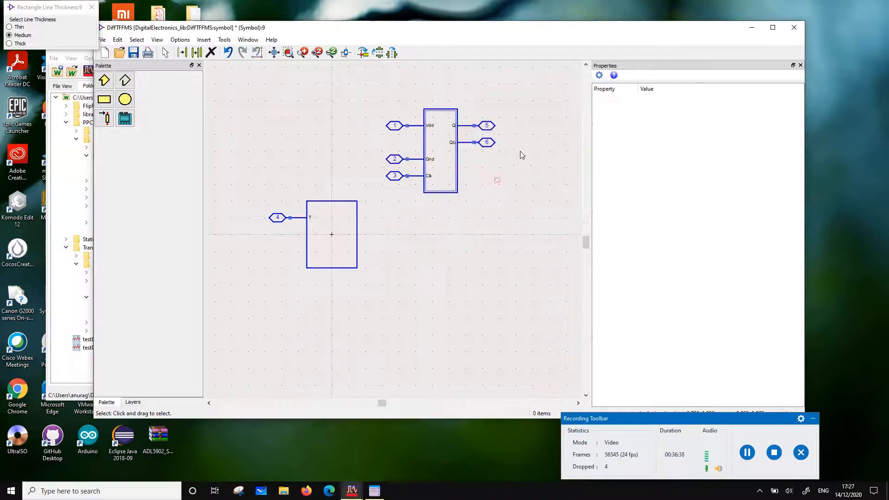
Move the Q and Qb pins to the body's right side and the Clk pin to its left side below T
mouse_move(522, 153)
mouse_down()
mouse_move(431, 113)
mouse_move(387, 214)
mouse_move(366, 222)
mouse_up()
click(431, 112)
click(350, 298)
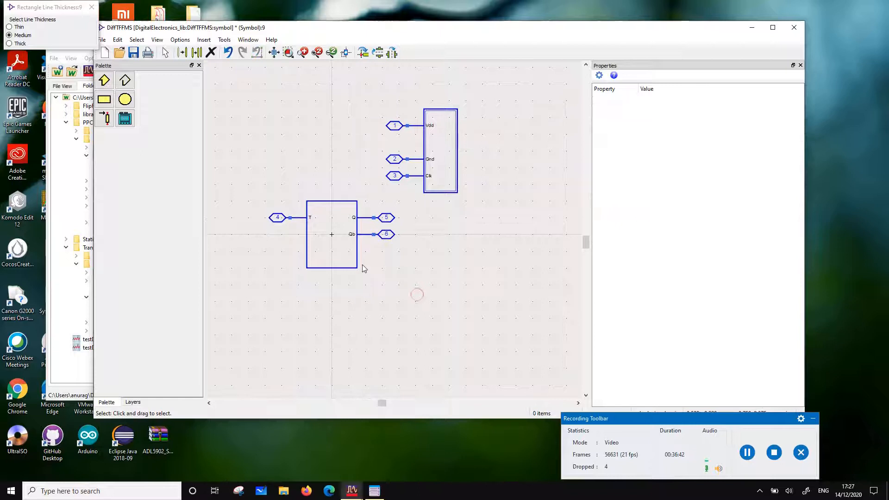
drag(375, 168, 301, 238)
click(459, 278)
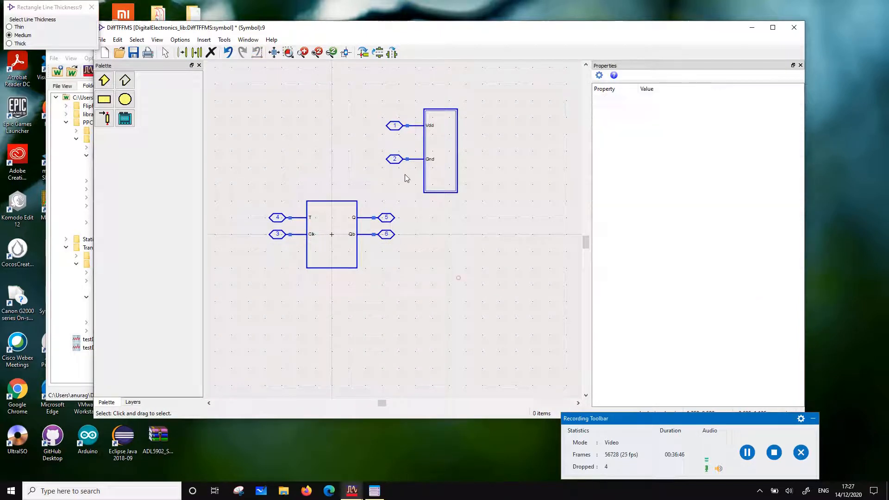
Rotate the Gnd pin so it points downward and attach it to the centre of the body's bottom edge
drag(371, 148, 461, 184)
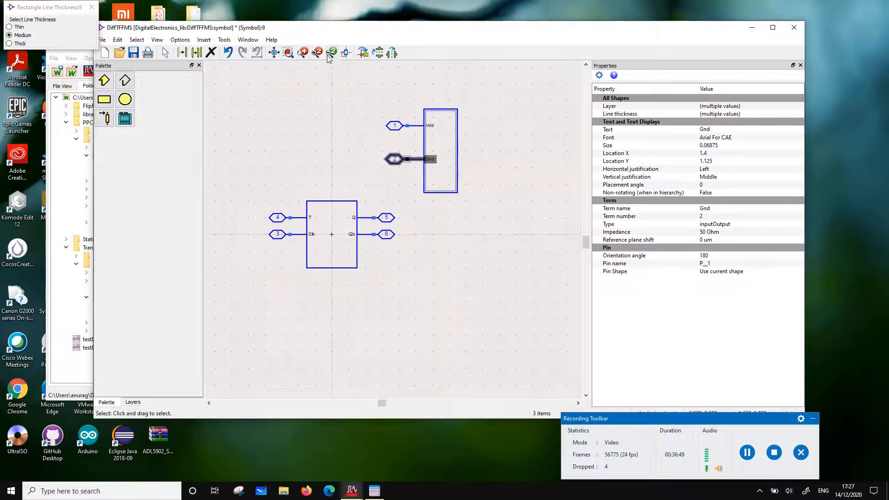
click(363, 52)
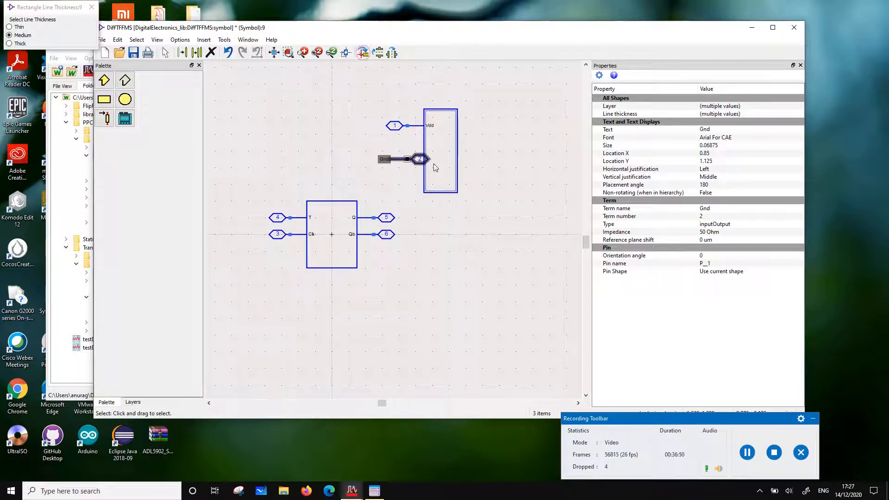
click(363, 52)
drag(410, 166, 335, 294)
click(403, 302)
Rotate the Vdd pin upright onto the centre of the body's top edge and delete the leftover generated outline
drag(373, 109, 335, 206)
click(456, 148)
click(363, 53)
click(376, 269)
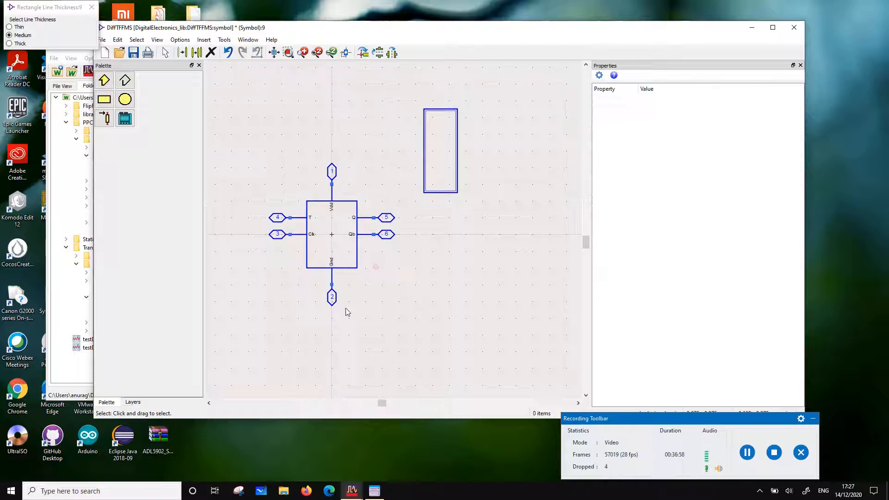
drag(416, 79, 479, 201)
key(Delete)
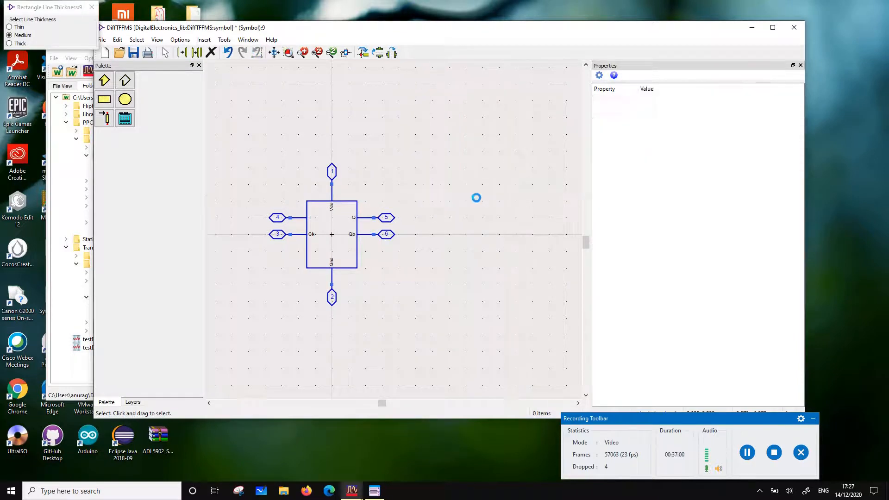
Move the Gnd pin aside and shrink the body rectangle to 0.5 wide by 0.875 high, centred horizontally on the origin
drag(396, 323, 293, 249)
drag(333, 291, 400, 300)
click(357, 269)
drag(356, 268, 316, 261)
click(325, 265)
click(302, 284)
click(317, 273)
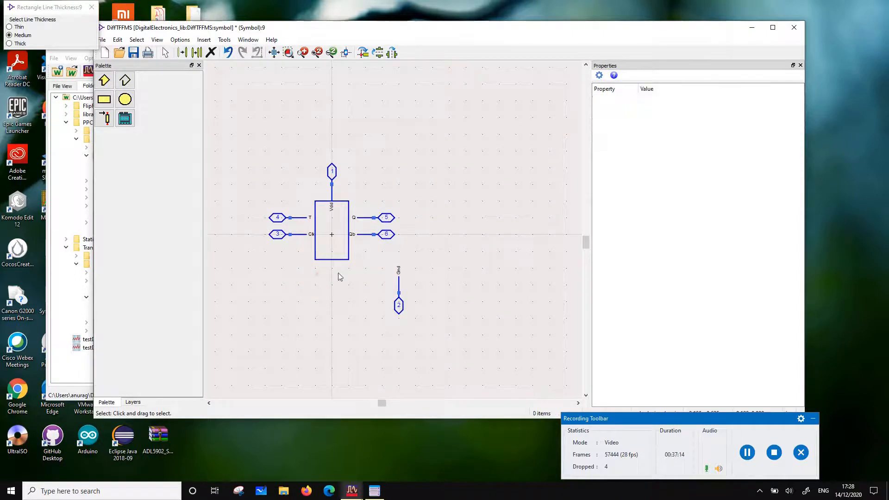
Move the Q and Qb pins and the T and Clk pins inward against the sides of the narrowed body
drag(412, 249, 345, 205)
click(345, 205)
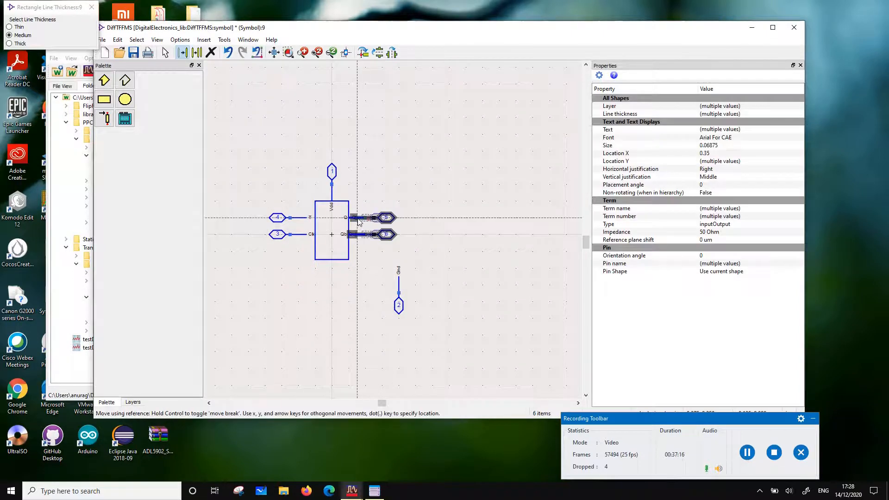
click(246, 204)
click(303, 235)
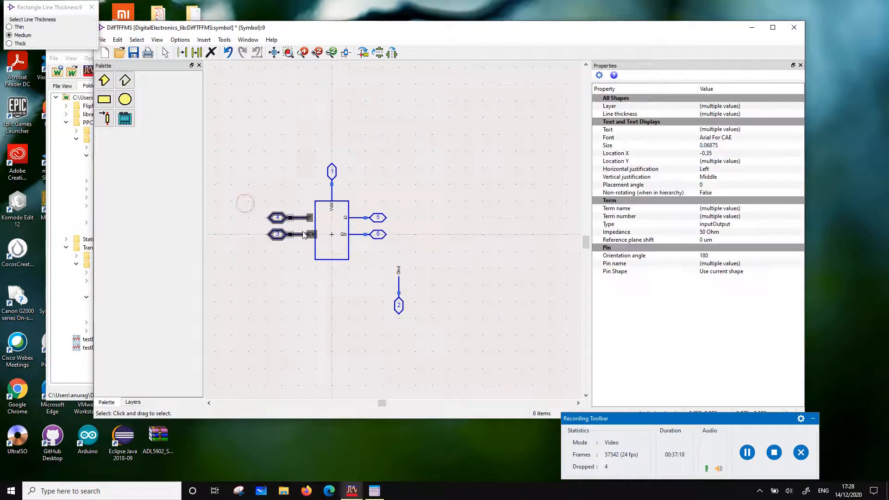
drag(302, 236, 309, 236)
click(326, 288)
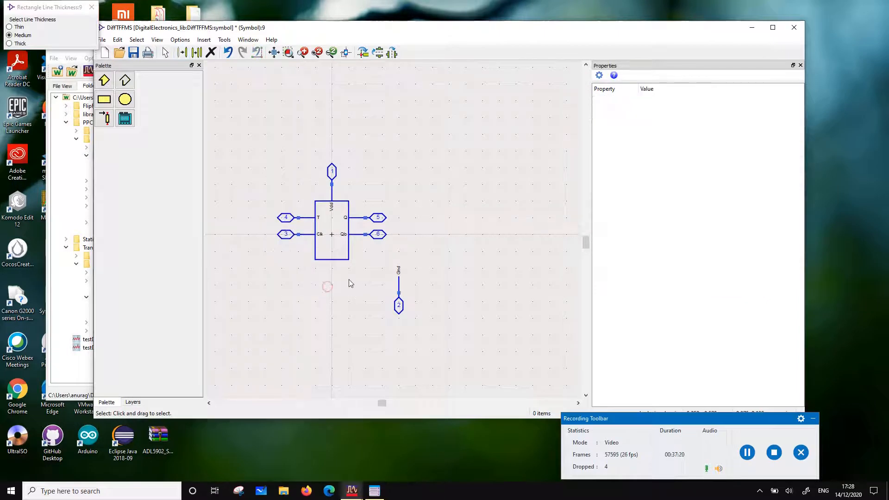
Reattach the Gnd pin to the body's bottom centre and move the whole symbol down by 0.125
drag(380, 254, 439, 333)
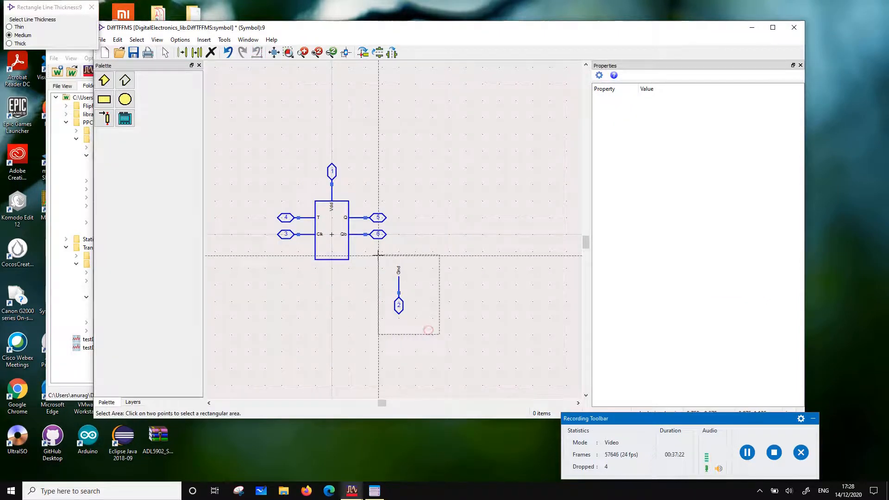
drag(400, 303, 332, 287)
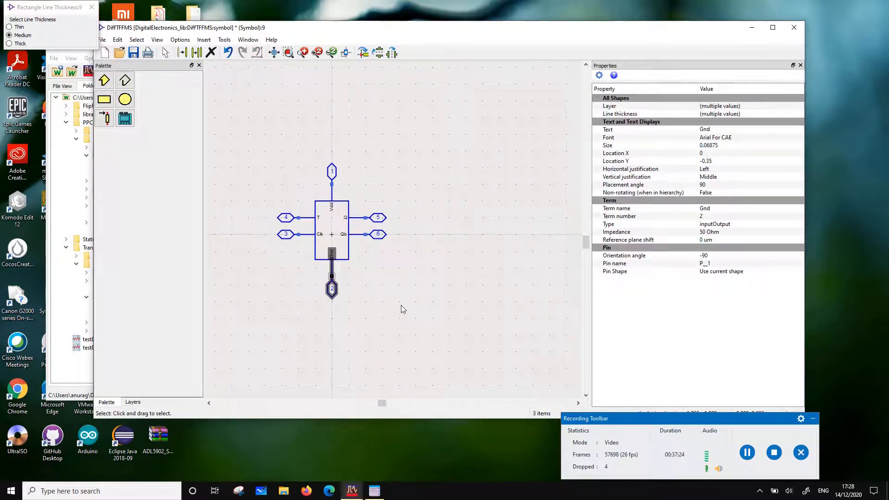
click(401, 304)
drag(267, 142, 375, 285)
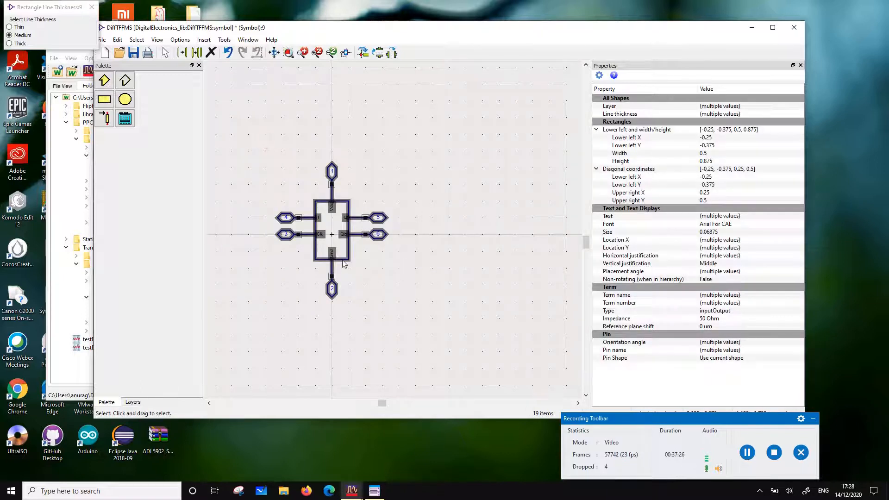
drag(343, 259, 343, 268)
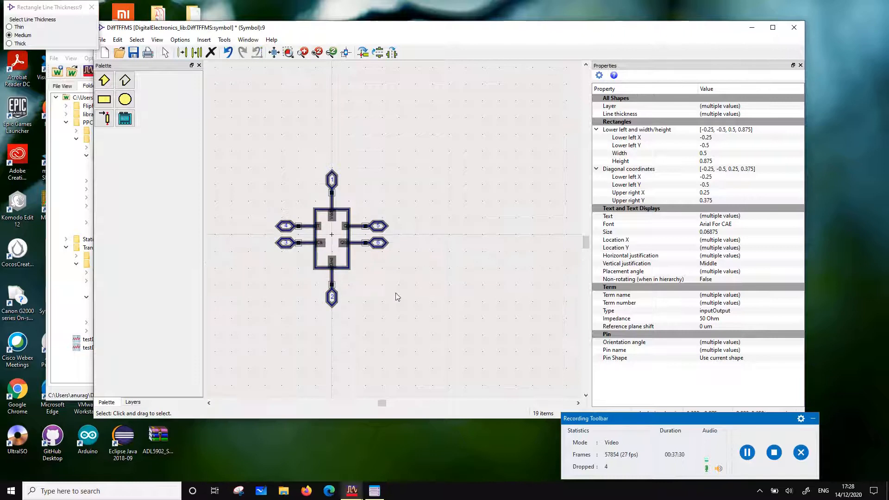
click(396, 293)
Shorten the body from below so it is centred vertically on the origin, and move the Gnd pin up to its new bottom edge
scroll(335, 268, up, 3)
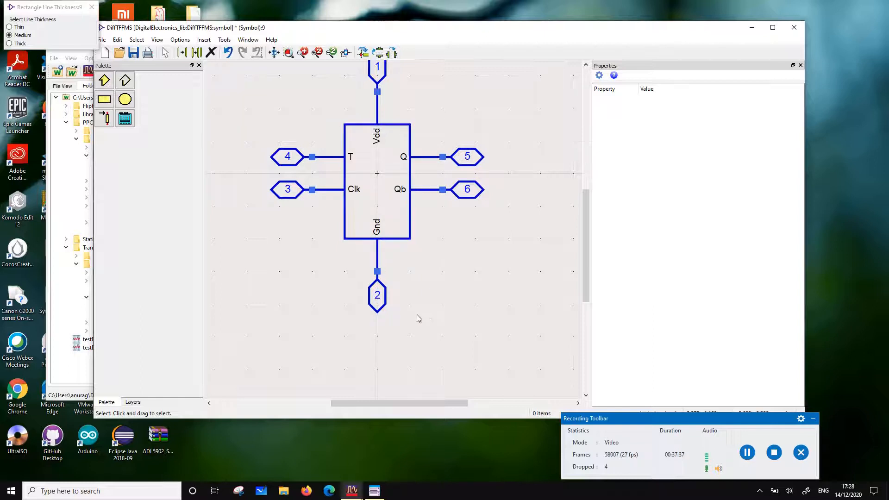
click(410, 240)
drag(410, 240, 378, 233)
click(408, 319)
click(378, 249)
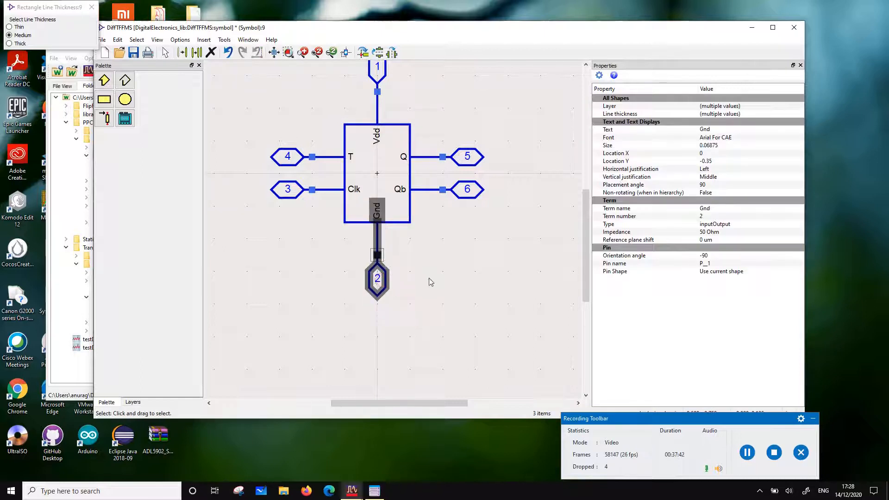
click(450, 275)
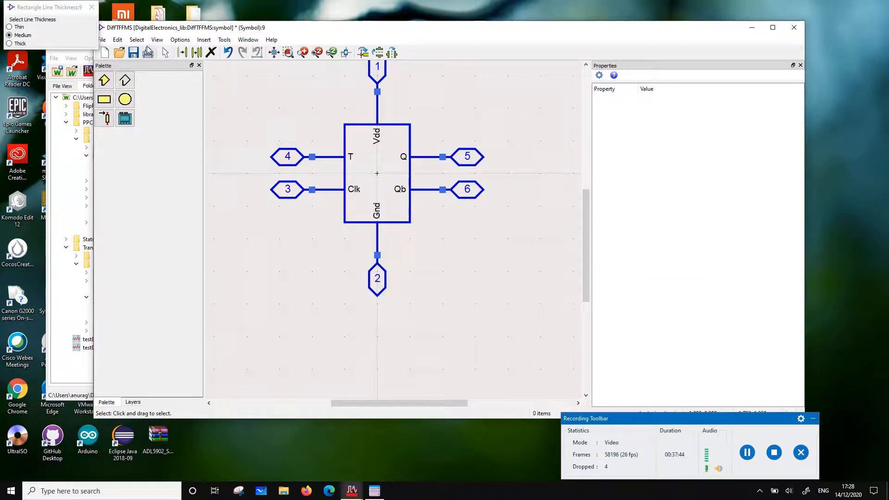
Turn off snapping and shorten the Clk pin's lead to leave a small gap before the body's left edge
click(156, 40)
mouse_move(180, 39)
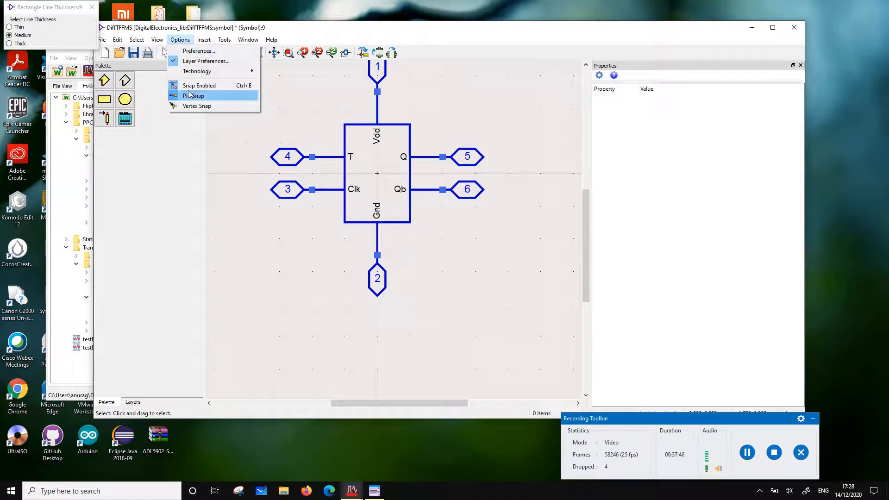
click(189, 85)
scroll(351, 178, up, 5)
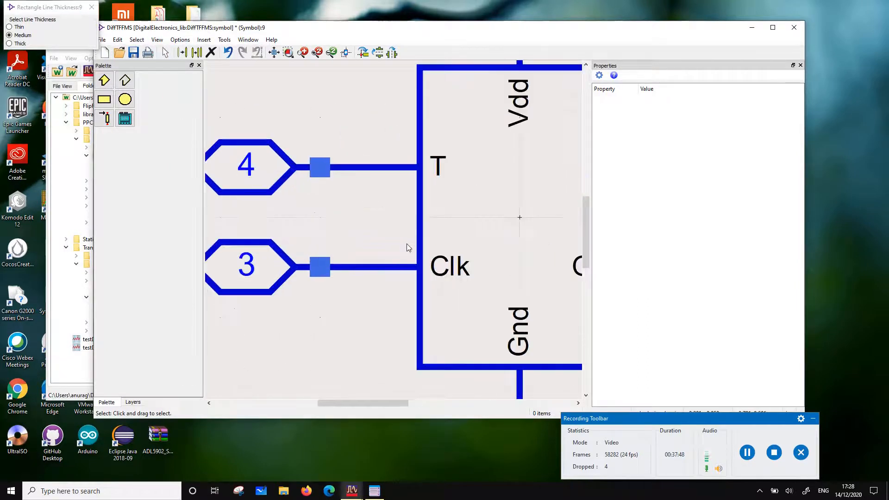
click(405, 268)
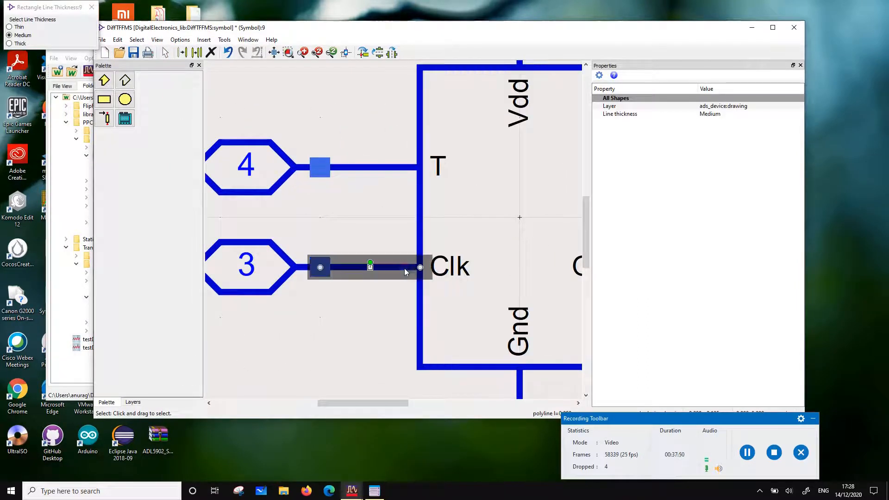
drag(419, 268, 389, 267)
Draw a medium-thickness inversion bubble in the gap between the Clk lead and the body, and enlarge it to touch both
click(126, 102)
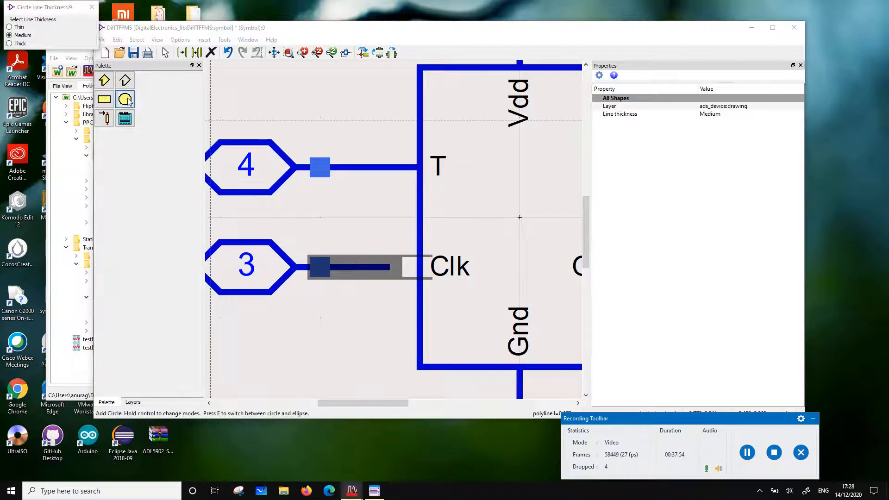
click(336, 299)
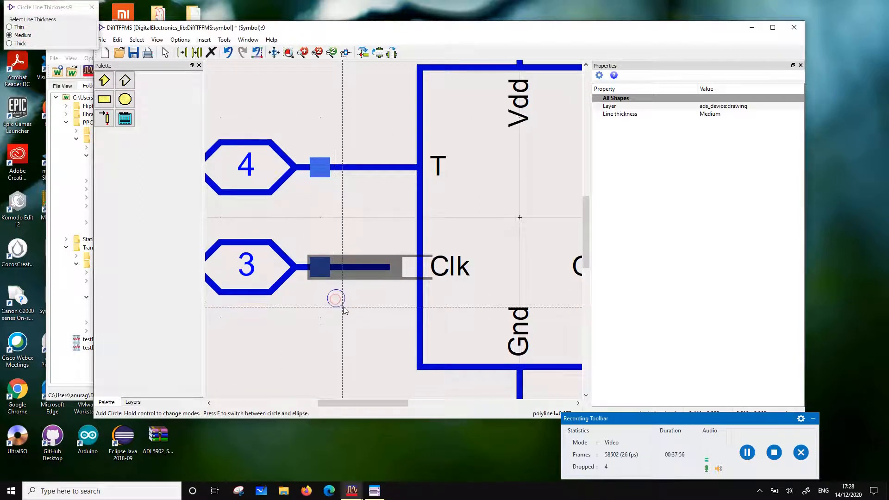
click(343, 311)
drag(344, 311, 413, 278)
click(375, 322)
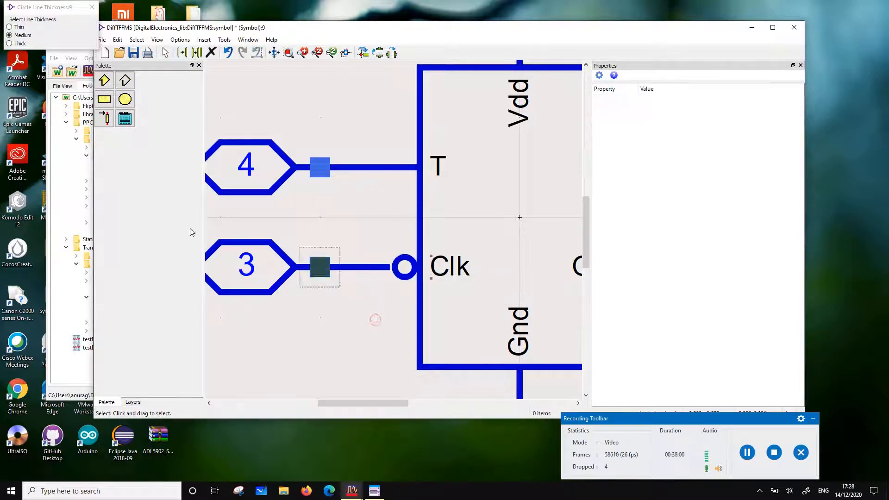
click(402, 266)
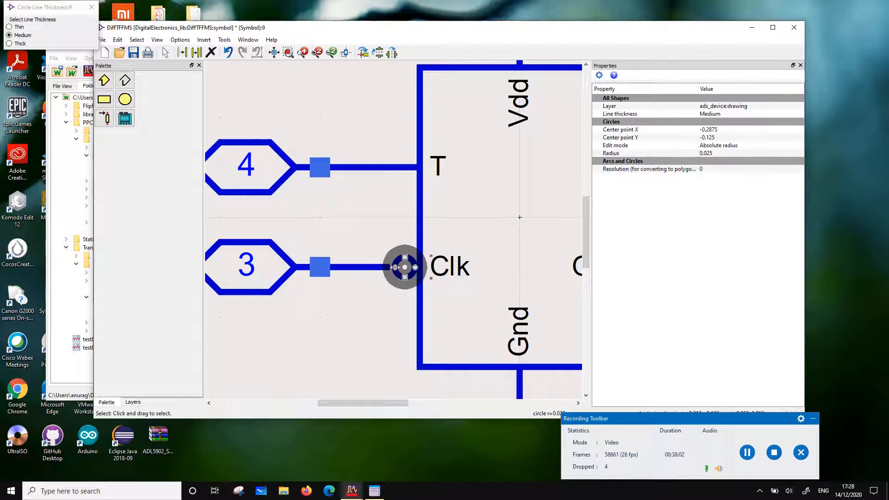
drag(393, 270, 392, 272)
click(375, 324)
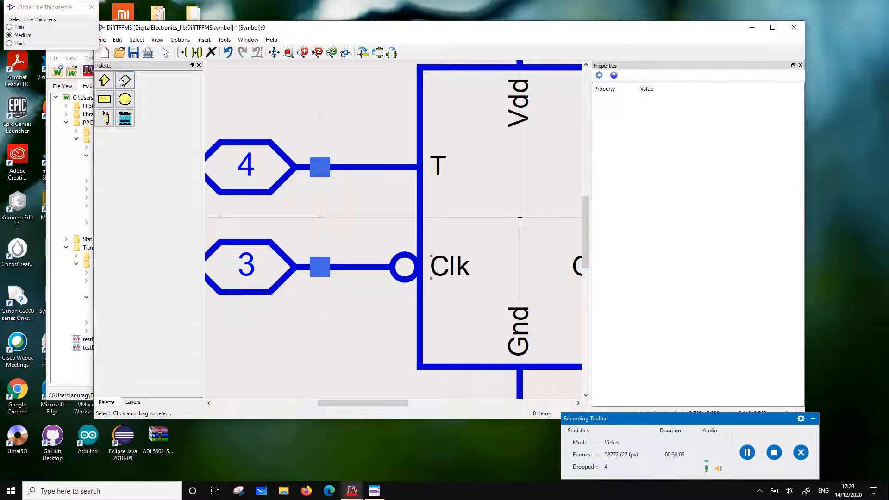
Draw a medium-thickness polyline clock triangle inside the body's left edge at the Clk input, and move the Clk label just above it
click(124, 82)
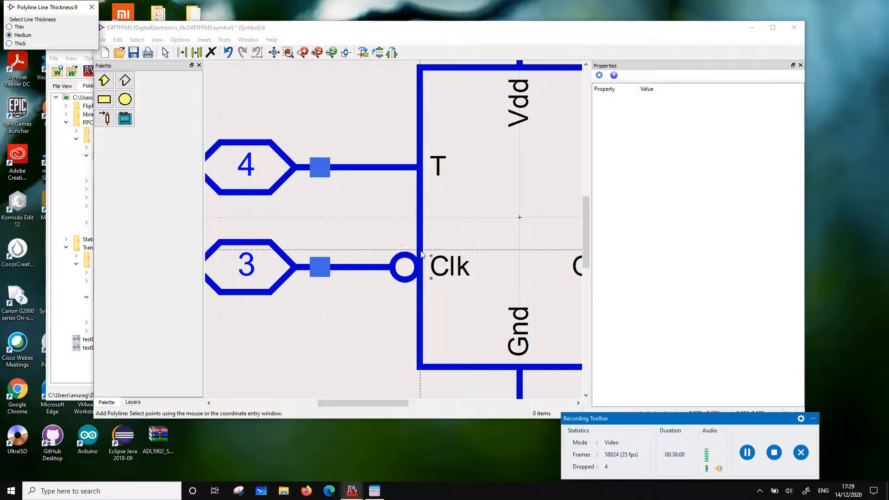
click(416, 241)
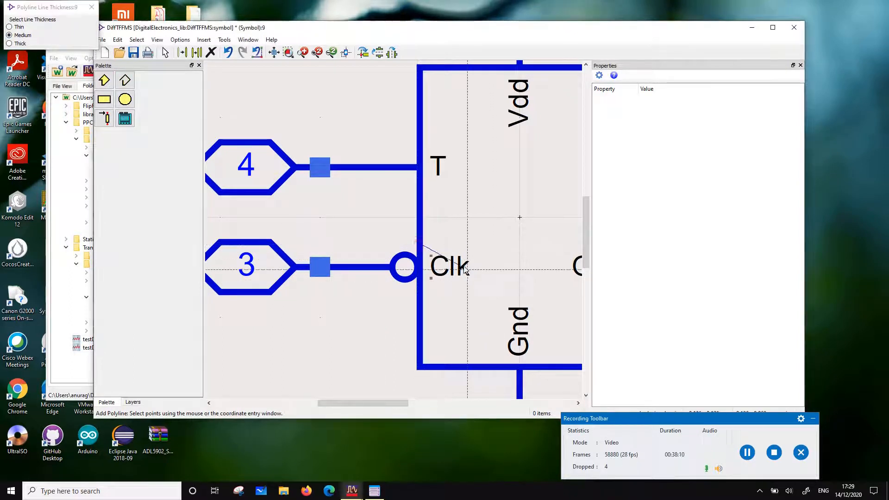
click(472, 267)
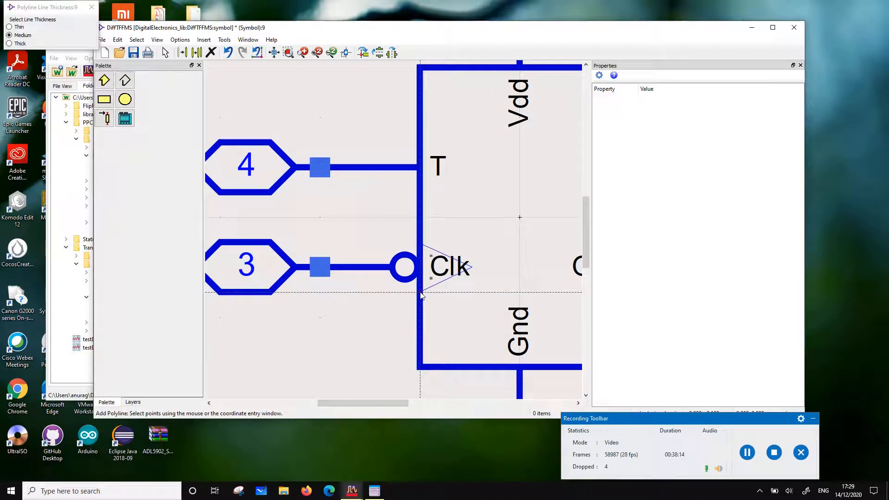
double_click(420, 292)
key(Escape)
drag(440, 267, 441, 239)
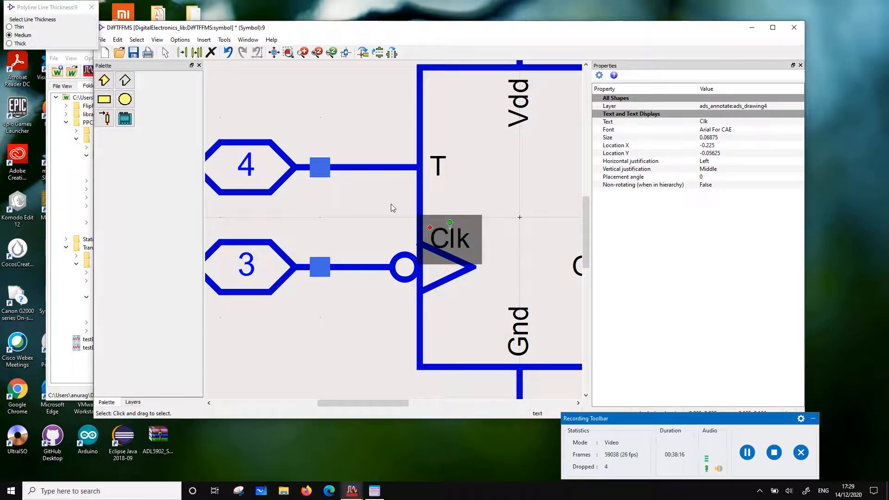
click(391, 206)
Turn snapping back on, and save and close the DiffTFFMS symbol
click(158, 41)
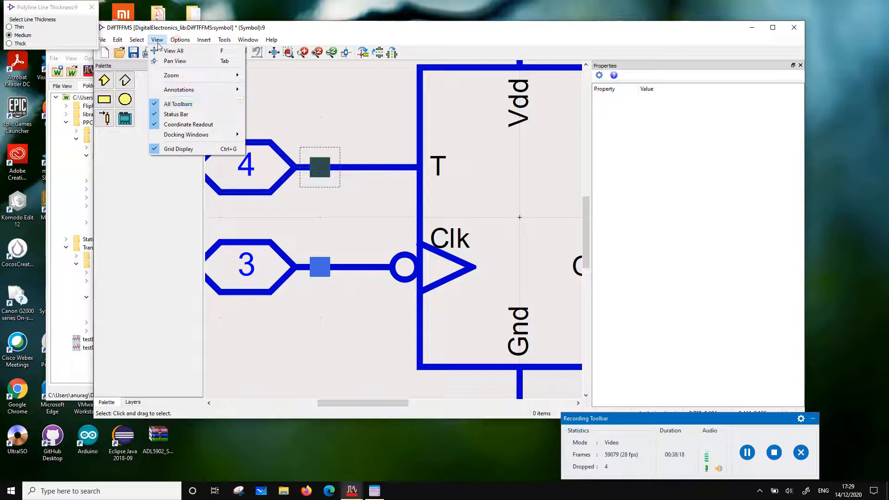
mouse_move(181, 41)
click(191, 86)
scroll(394, 228, down, 5)
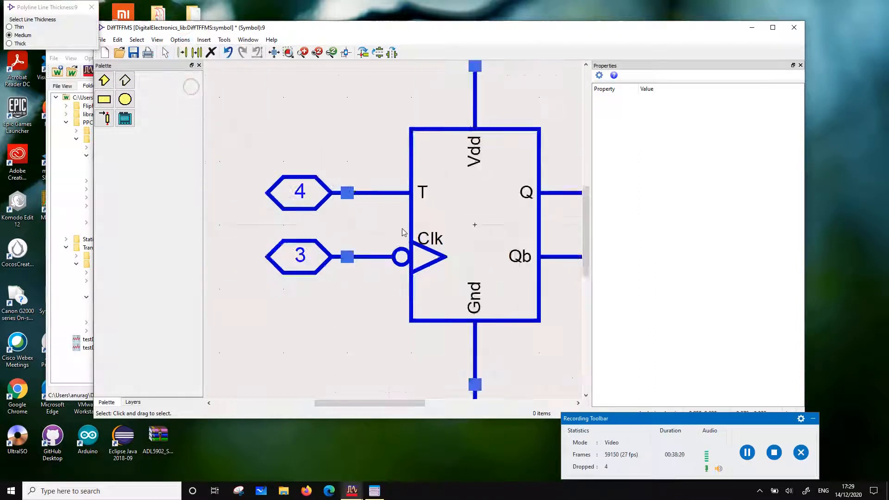
click(133, 53)
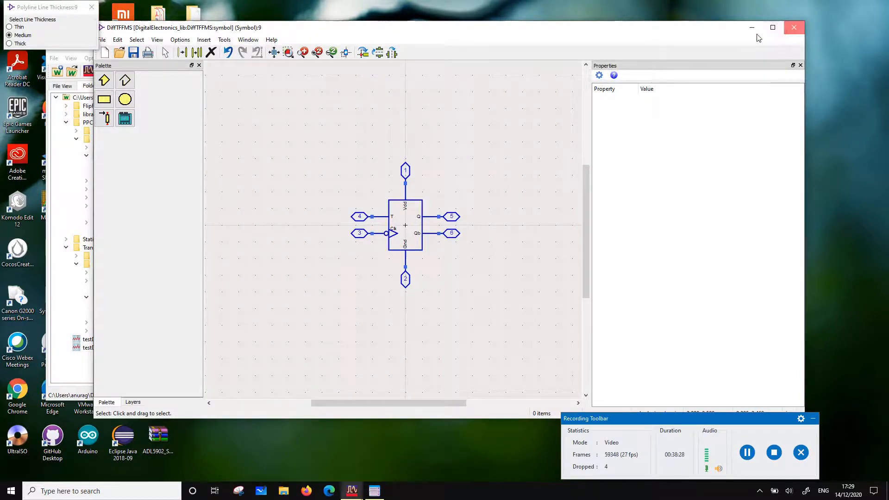
click(793, 27)
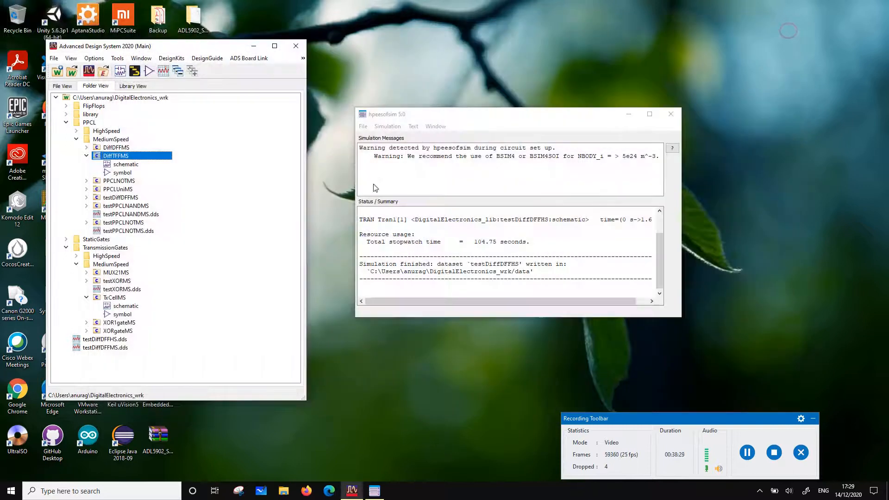
Set up a copy of the DiffTFFMS cell, excluding all its referenced cells such as DiffDFFMS, MUX21MS, NOTgateMS, PPCLNOTMS and TxCellMS
right_click(116, 153)
click(162, 220)
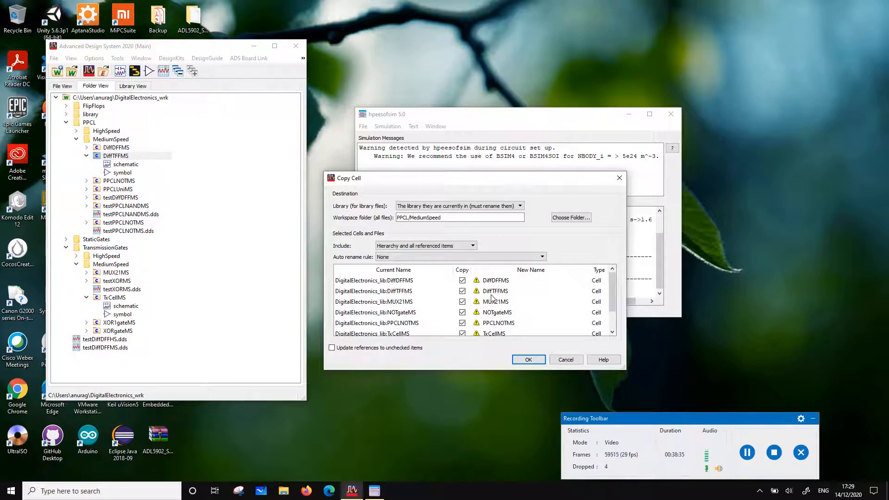
click(462, 280)
click(462, 301)
click(462, 312)
click(462, 323)
click(462, 333)
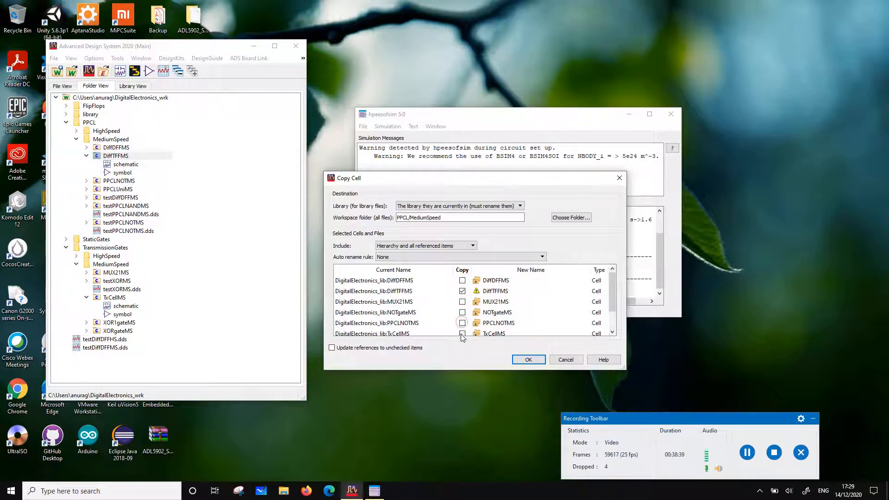
scroll(480, 322, down, 1)
scroll(481, 315, up, 1)
Name the copied cell DiffTFFHS and create it in the PPCL/HighSpeed workspace folder
double_click(500, 291)
click(507, 290)
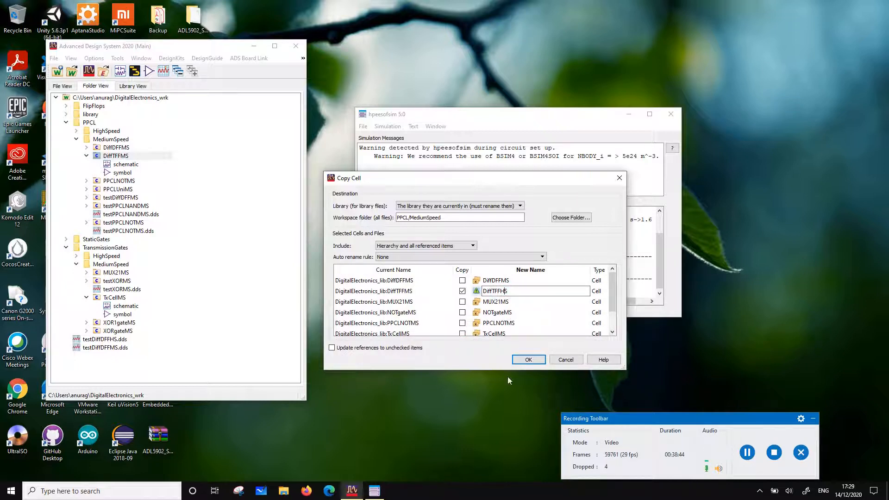
click(573, 216)
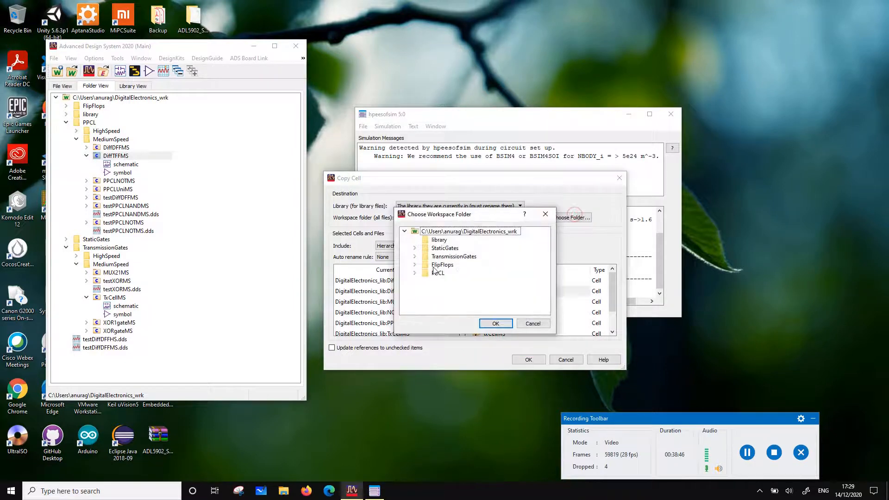
click(415, 273)
click(446, 282)
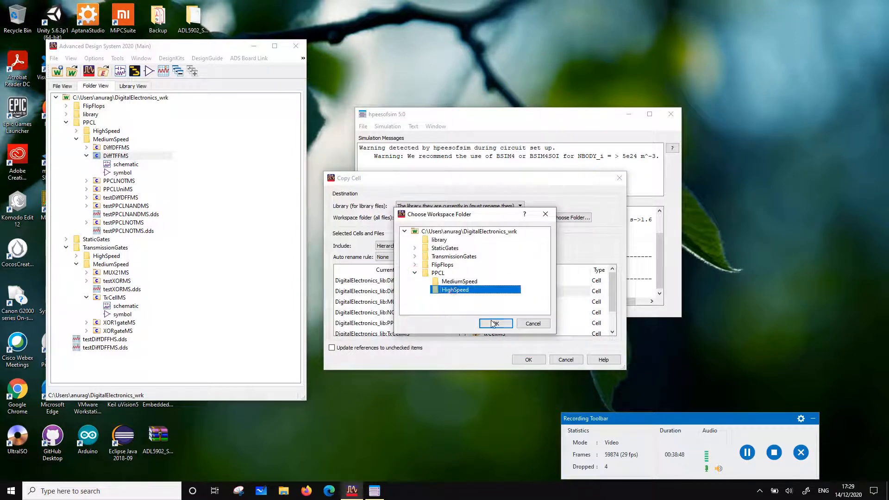
click(495, 323)
click(528, 359)
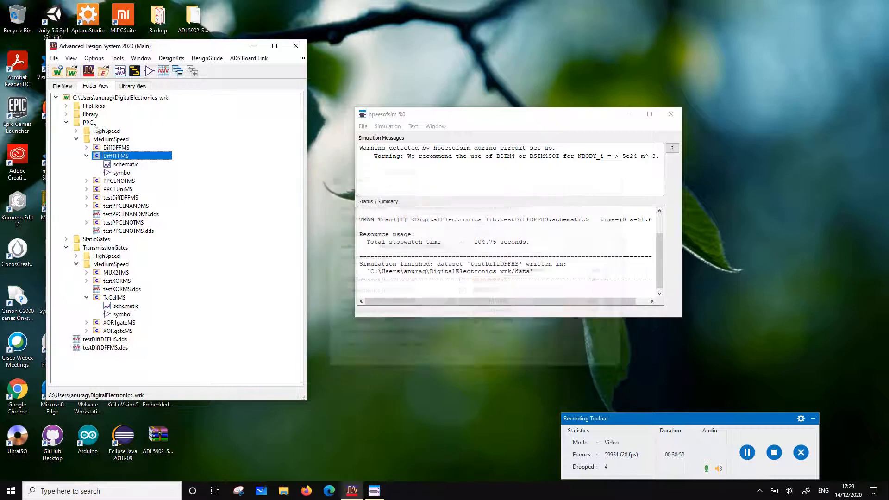
Open the DiffTFFMS symbol to review it, and close it again
double_click(123, 173)
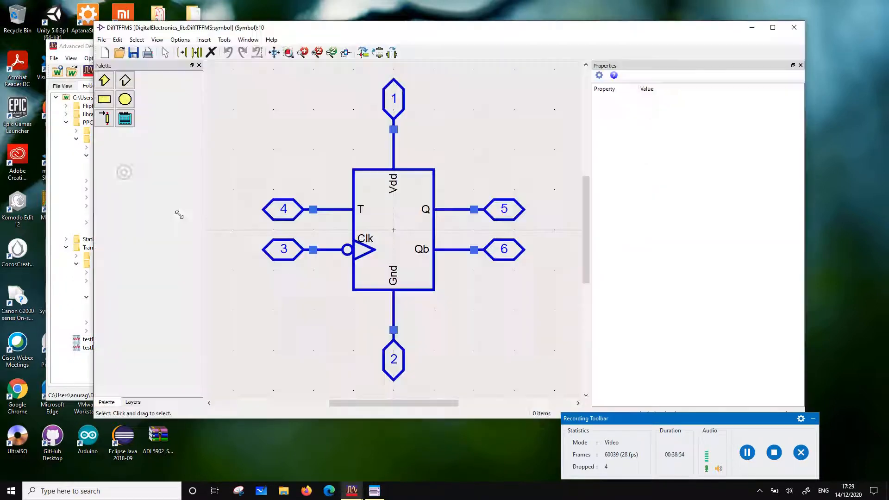
click(804, 26)
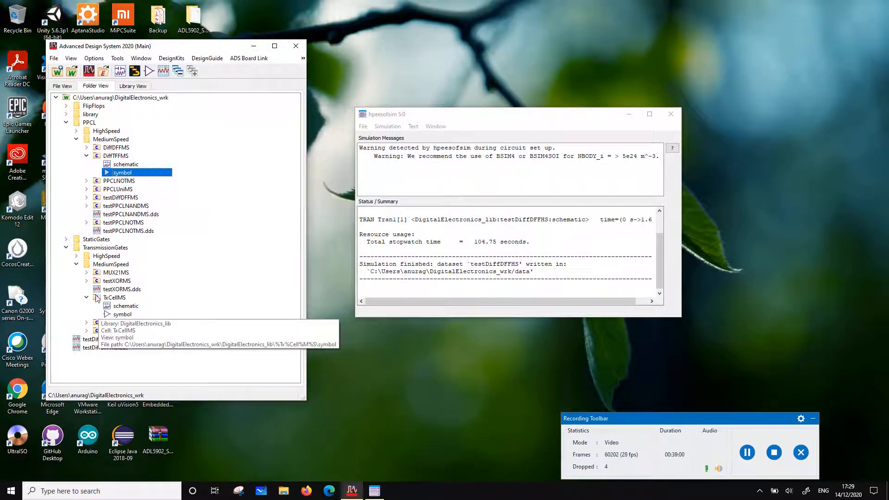
Open the symbol of the copied DiffTFFHS cell in the PPCL/HighSpeed folder
click(76, 132)
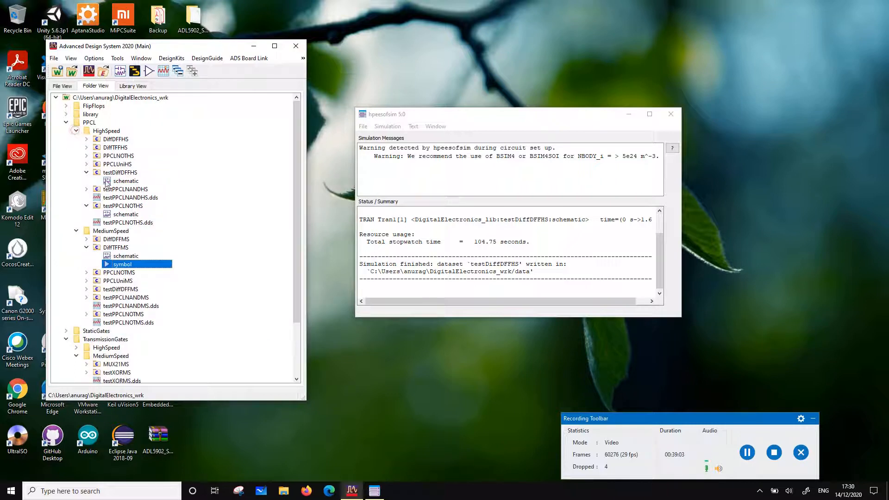
click(107, 148)
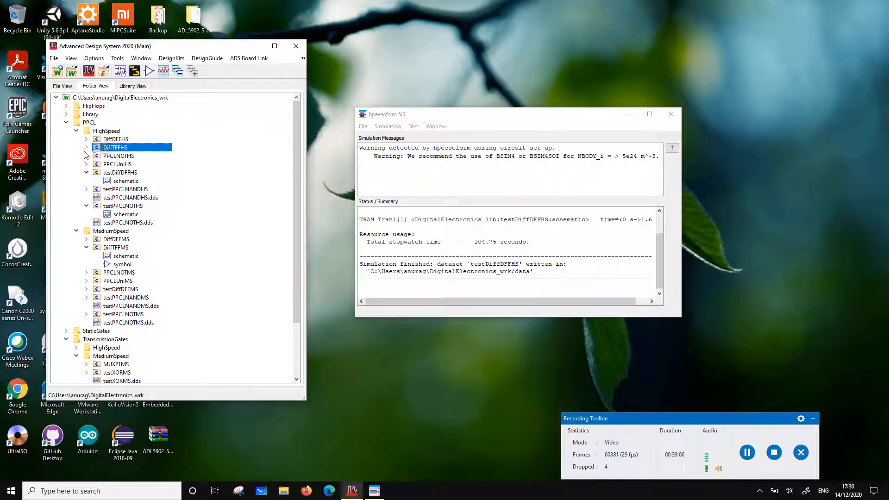
click(86, 148)
double_click(123, 164)
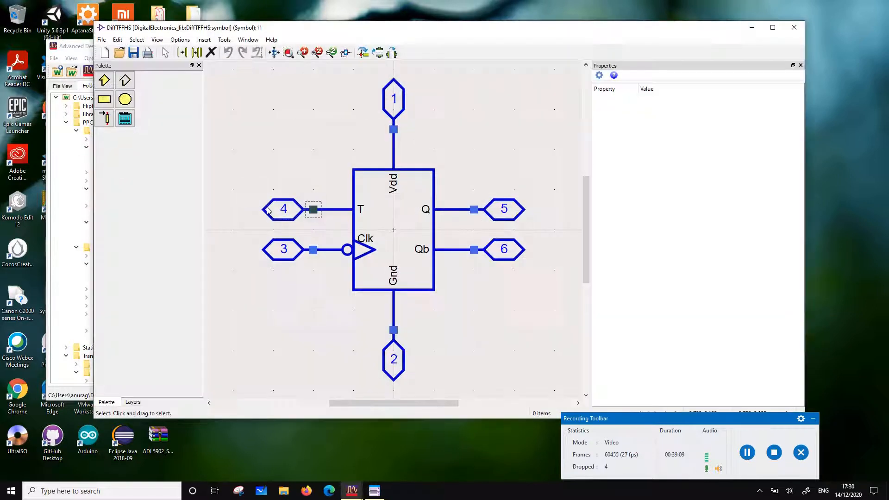
Add the text HS below the body's lower-right corner, beside the Gnd pin, and save and close the DiffTFFHS symbol
click(179, 39)
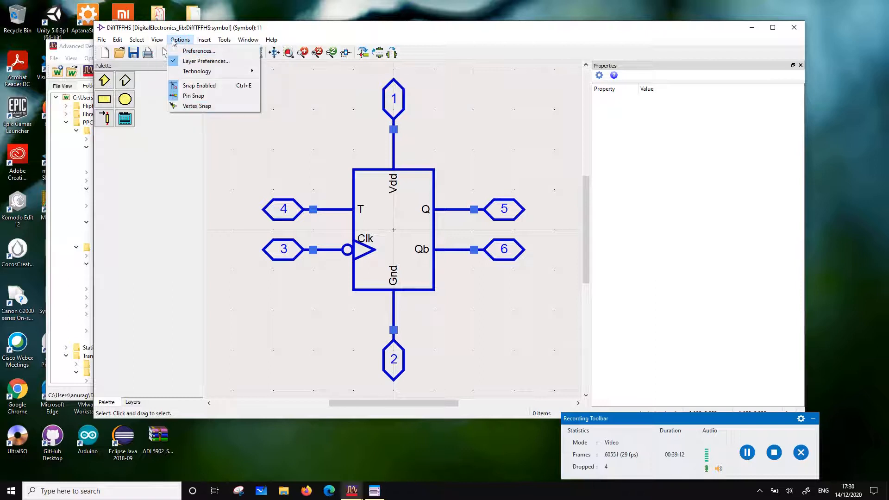
mouse_move(158, 42)
mouse_move(102, 43)
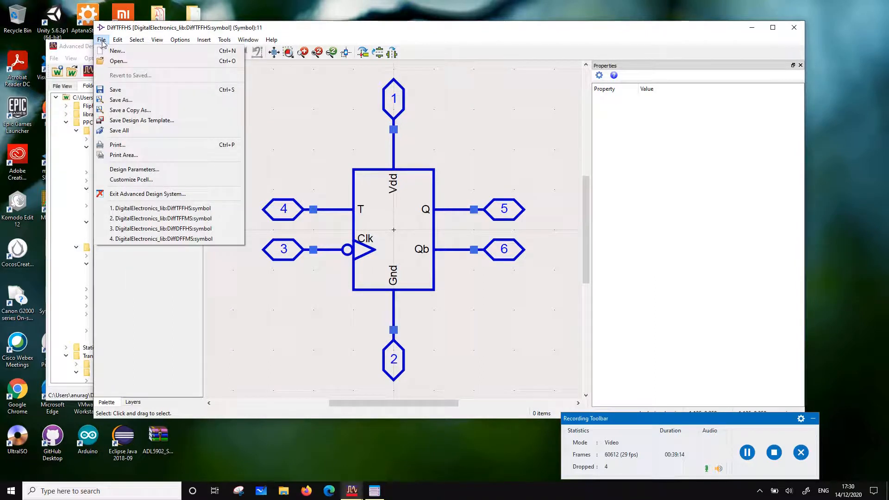
mouse_move(204, 40)
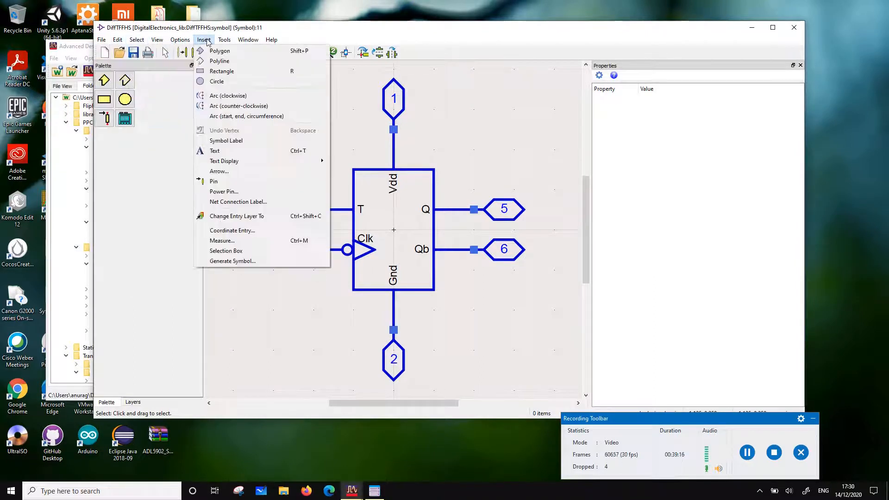
click(217, 150)
click(435, 320)
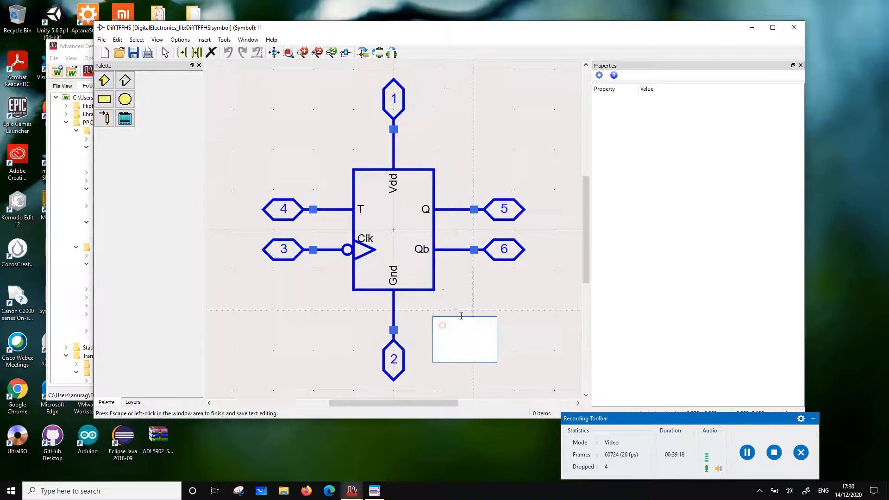
text(HS)
click(486, 281)
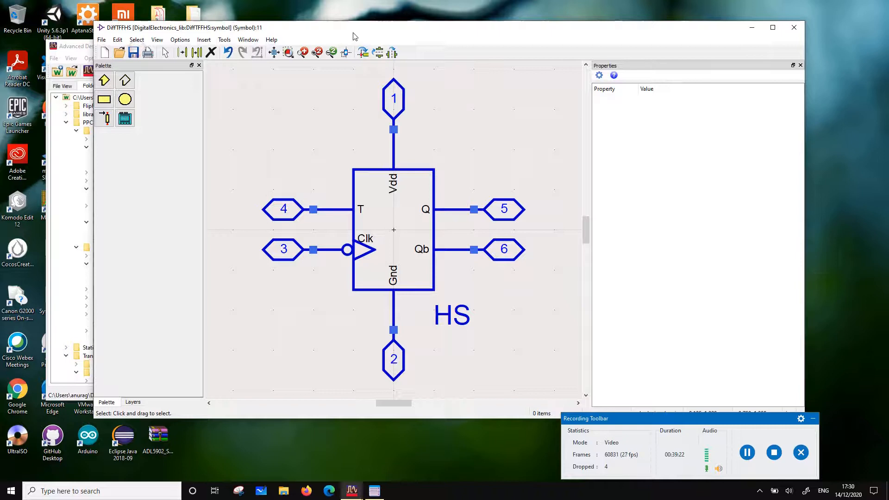
drag(447, 28, 352, 29)
click(697, 31)
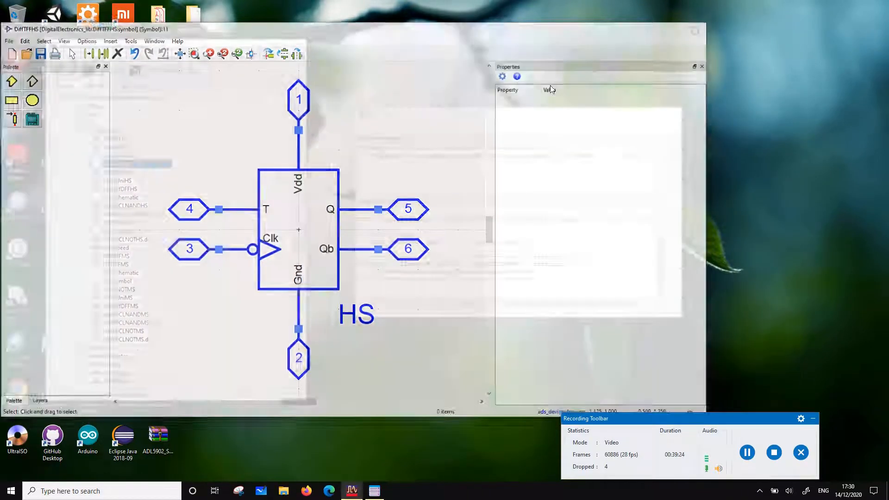